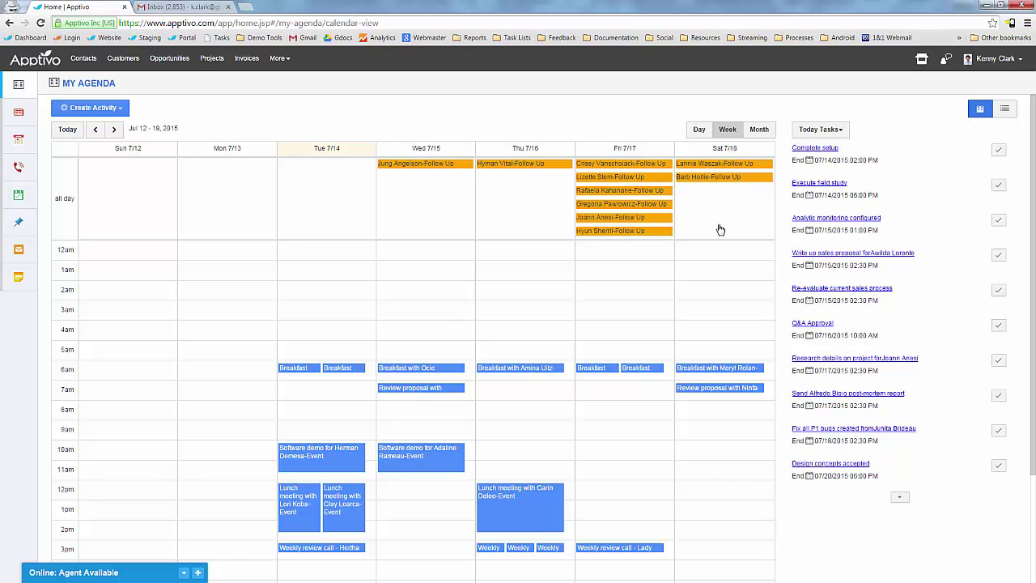
# Step: View the My Tasks list and return to the My Agenda calendar
pyautogui.click(19, 139)
pyautogui.click(19, 198)
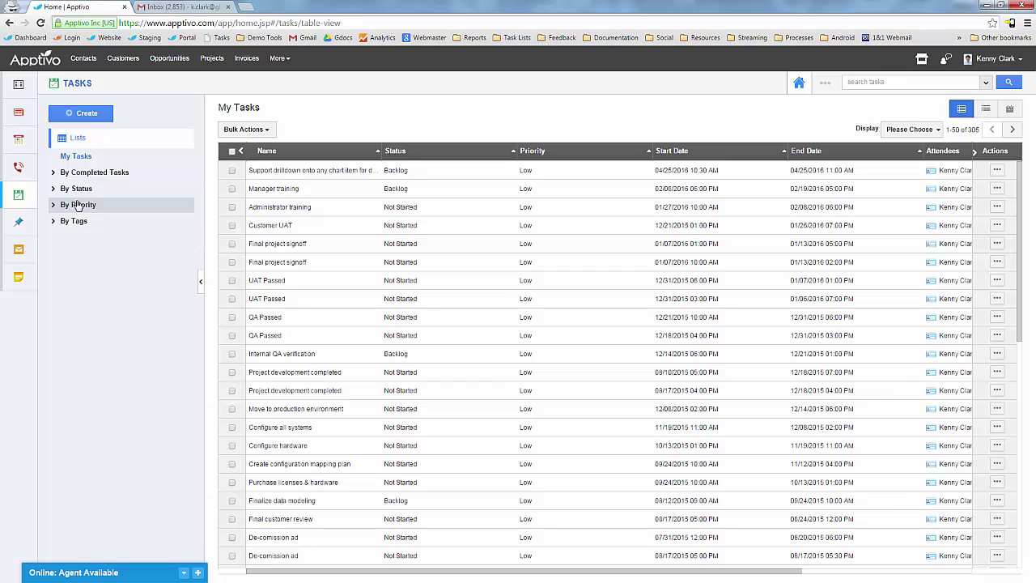
pyautogui.click(19, 85)
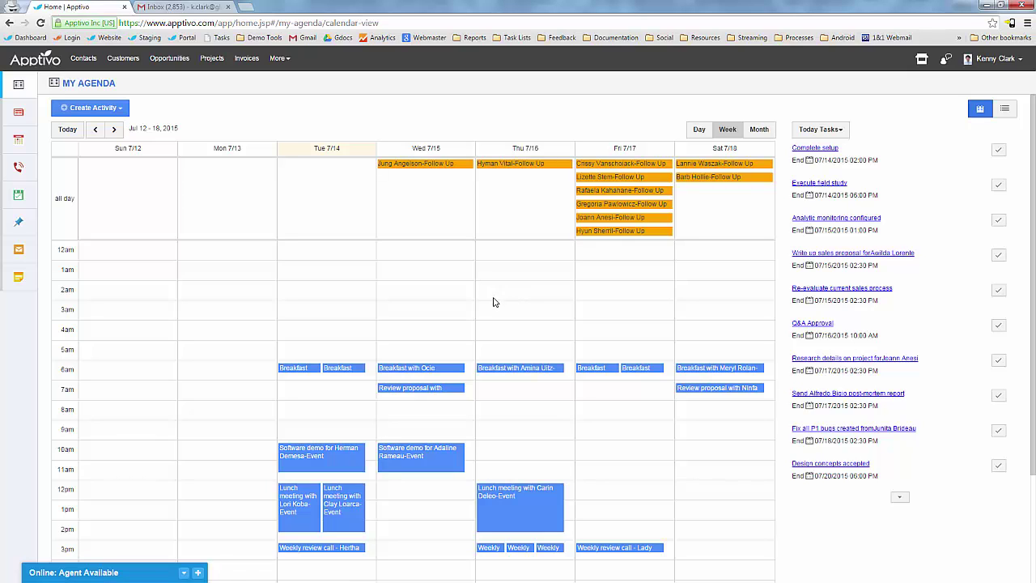
# Step: Open a blank event form for Thursday 7/16 at 3:00 AM, examine its Associated With field, and close it without saving
pyautogui.click(526, 320)
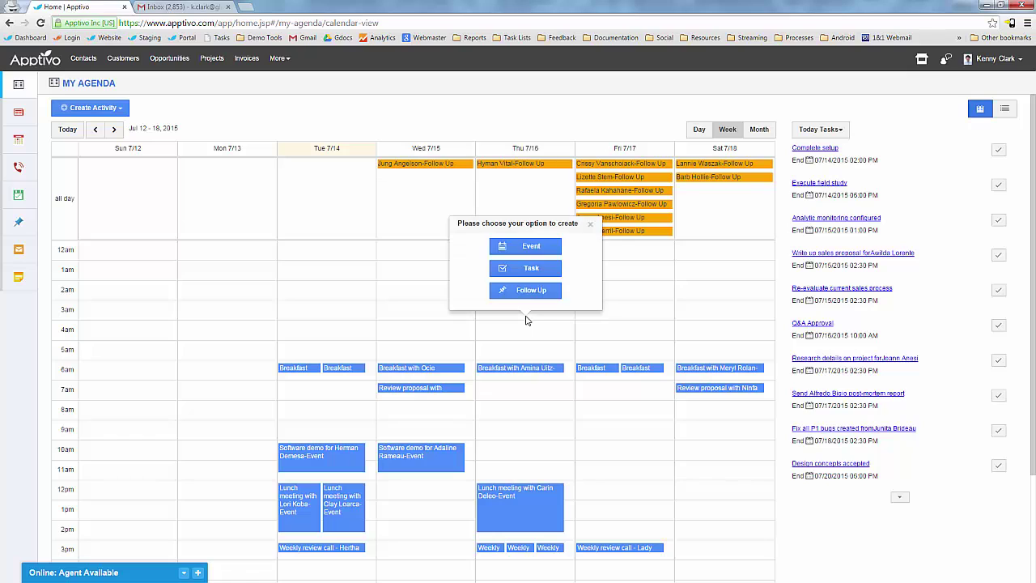
pyautogui.click(525, 248)
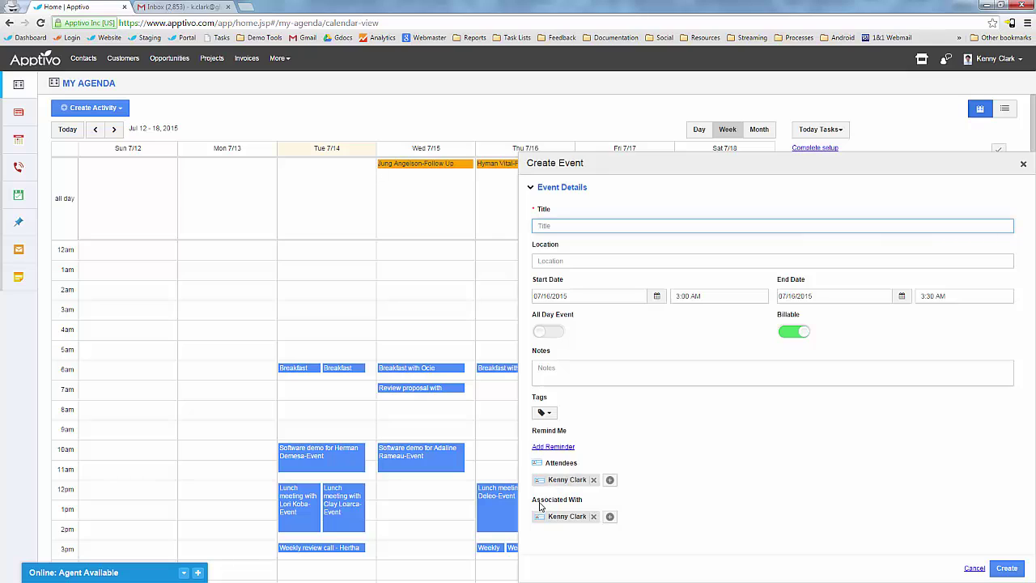
pyautogui.moveTo(556, 501); pyautogui.dragTo(583, 502)
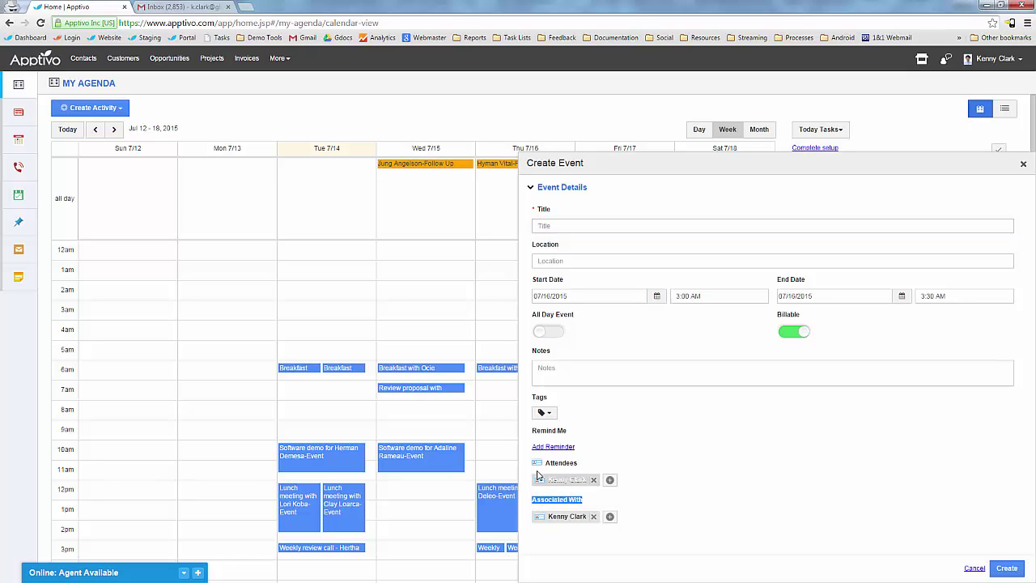
pyautogui.click(1024, 164)
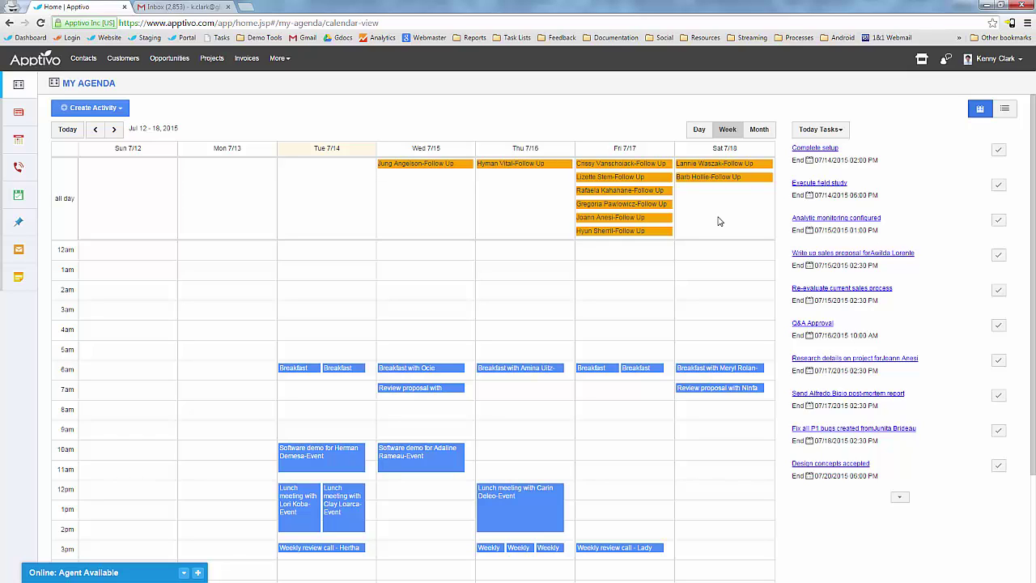
# Step: Open Thursday's 12 PM lunch meeting and examine its associated contact's details and news feed
pyautogui.click(512, 502)
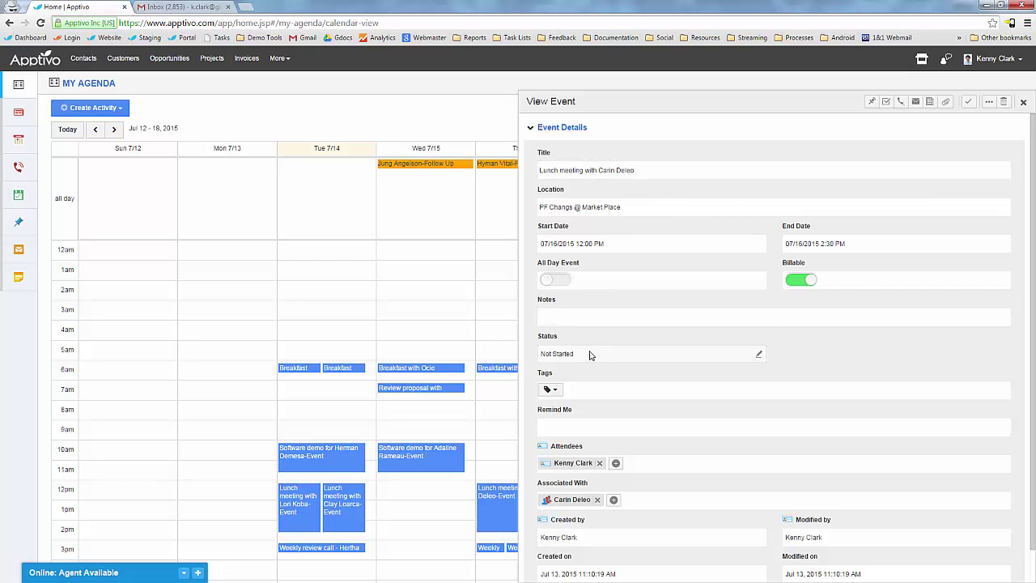
pyautogui.click(565, 503)
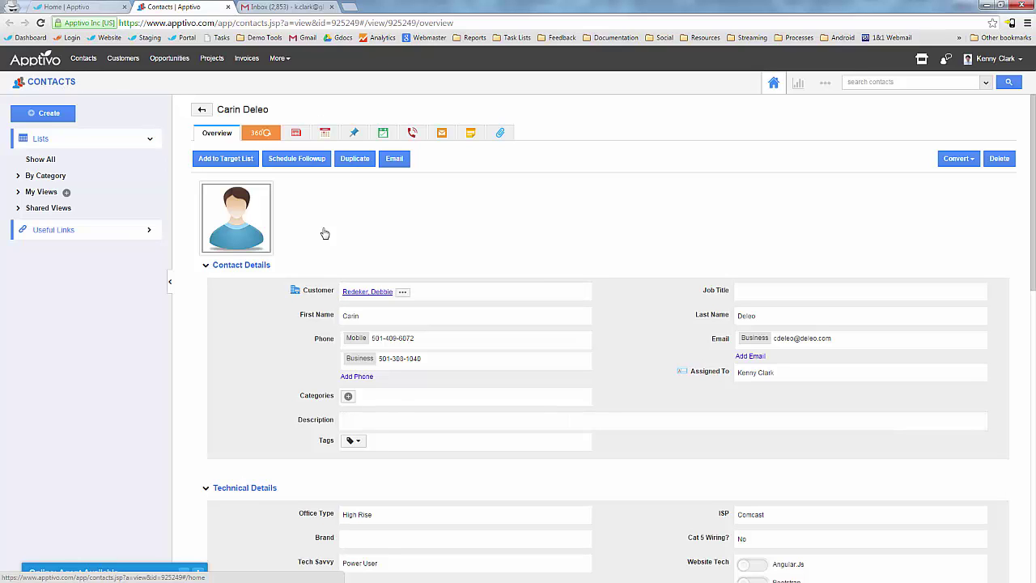
pyautogui.scroll(-3, 400, 189)
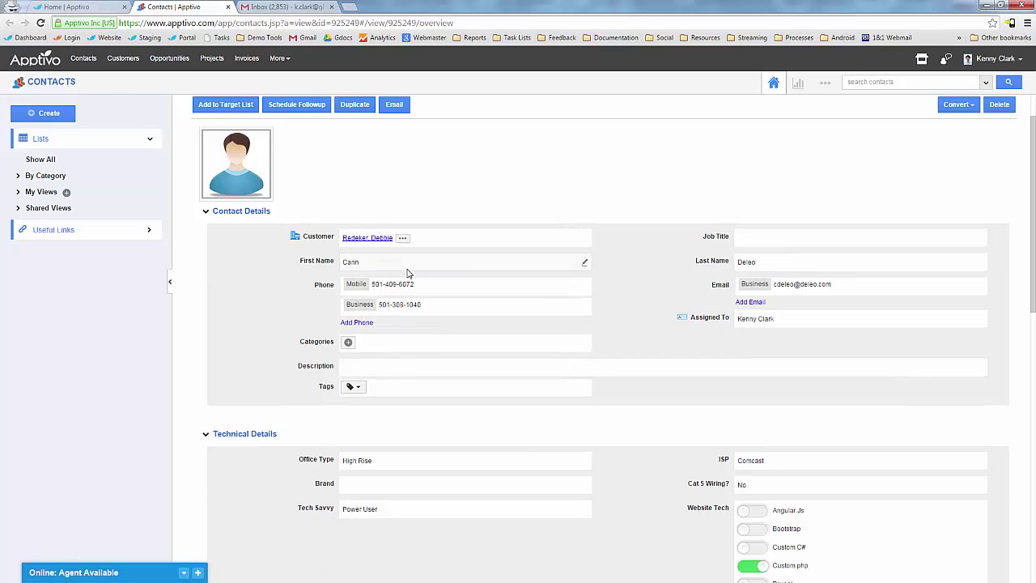
pyautogui.scroll(3, 388, 276)
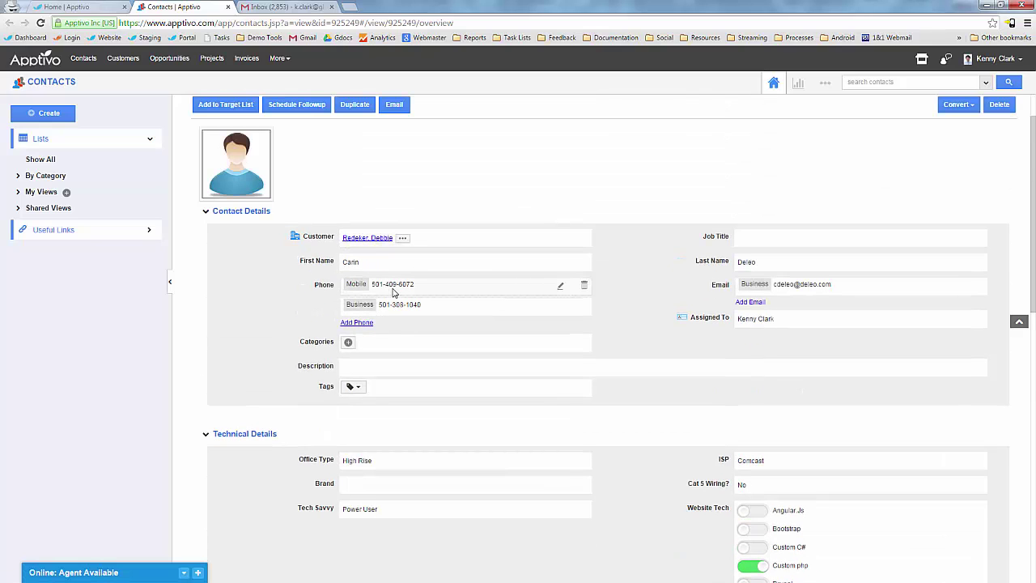
pyautogui.scroll(1, 394, 293)
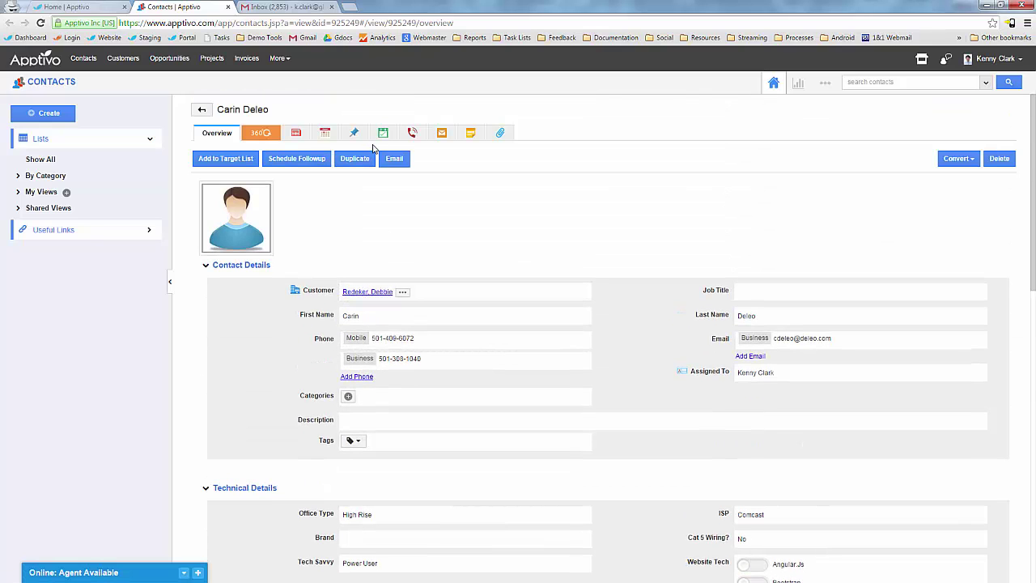
pyautogui.click(295, 134)
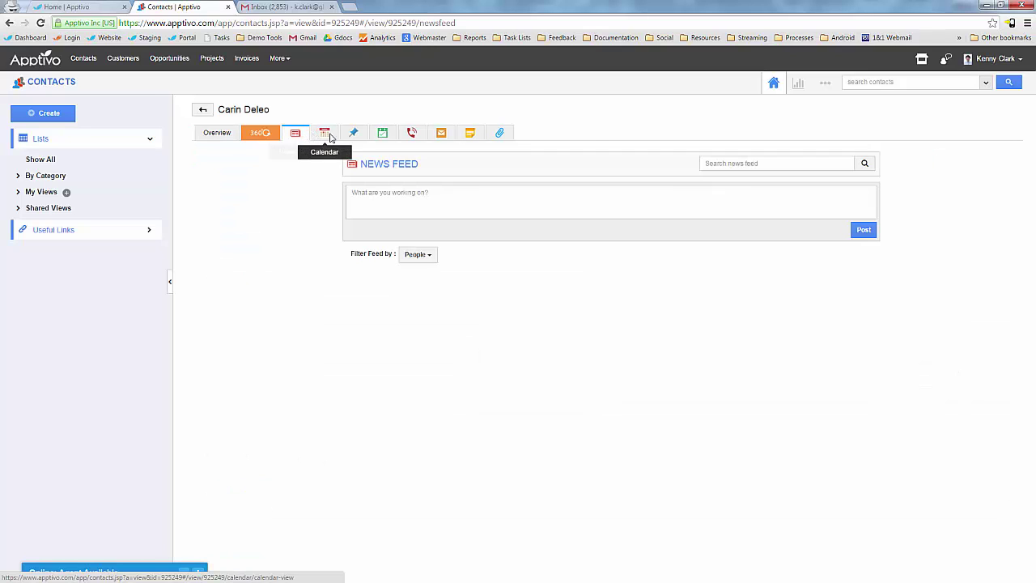
# Step: Search the contacts by first name and open the contact belonging to the customer Maxilon
pyautogui.click(879, 82)
pyautogui.write('maxine')
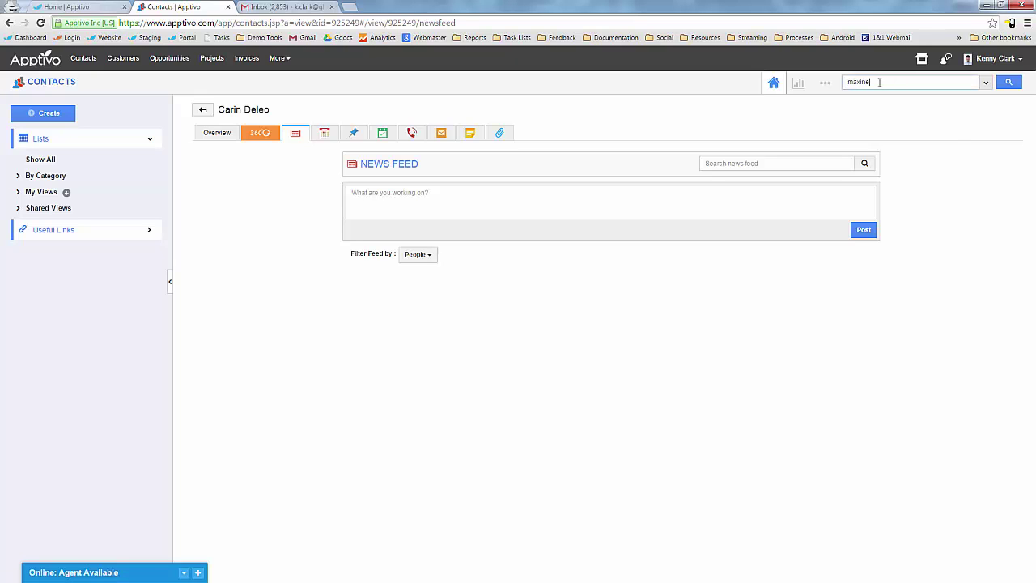
pyautogui.press('Return')
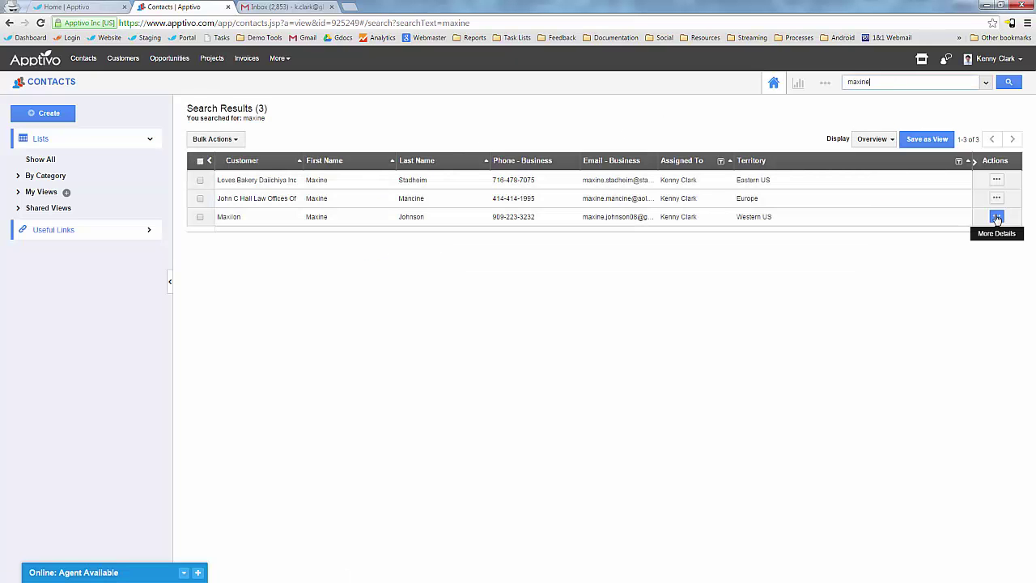
pyautogui.click(997, 218)
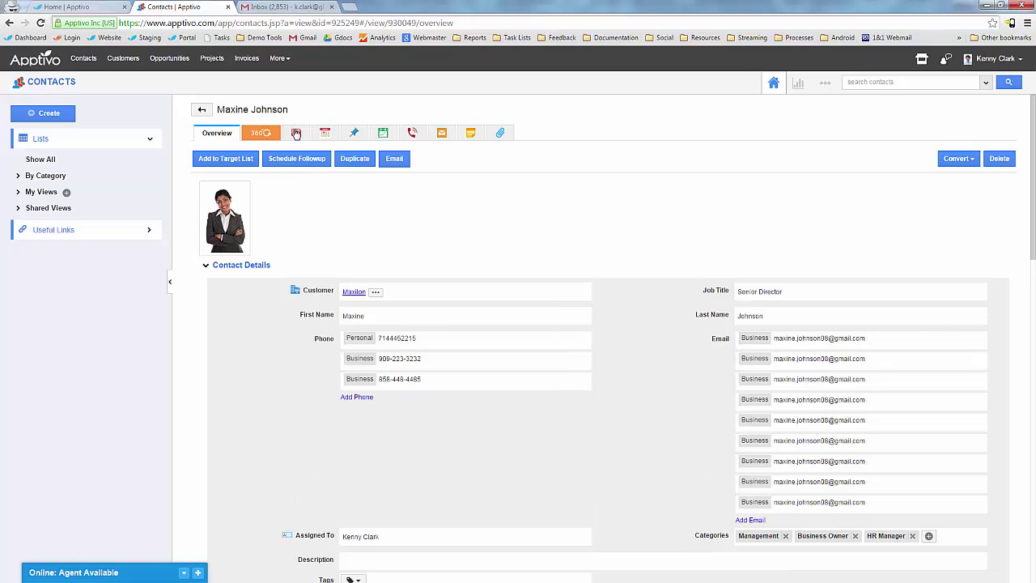
# Step: Review the activity entries in the Maxilon contact's news feed
pyautogui.click(297, 134)
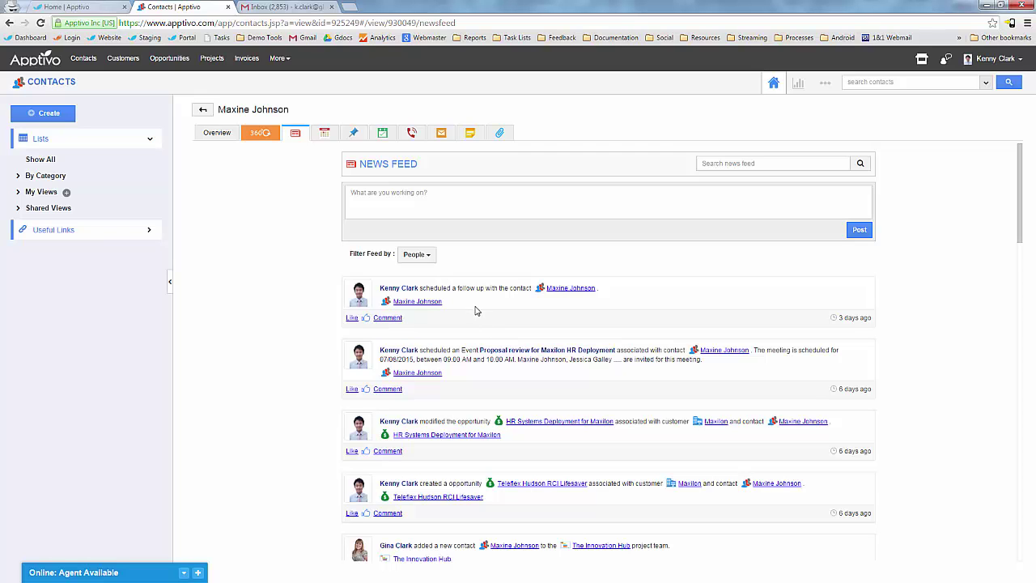
pyautogui.scroll(-2, 482, 336)
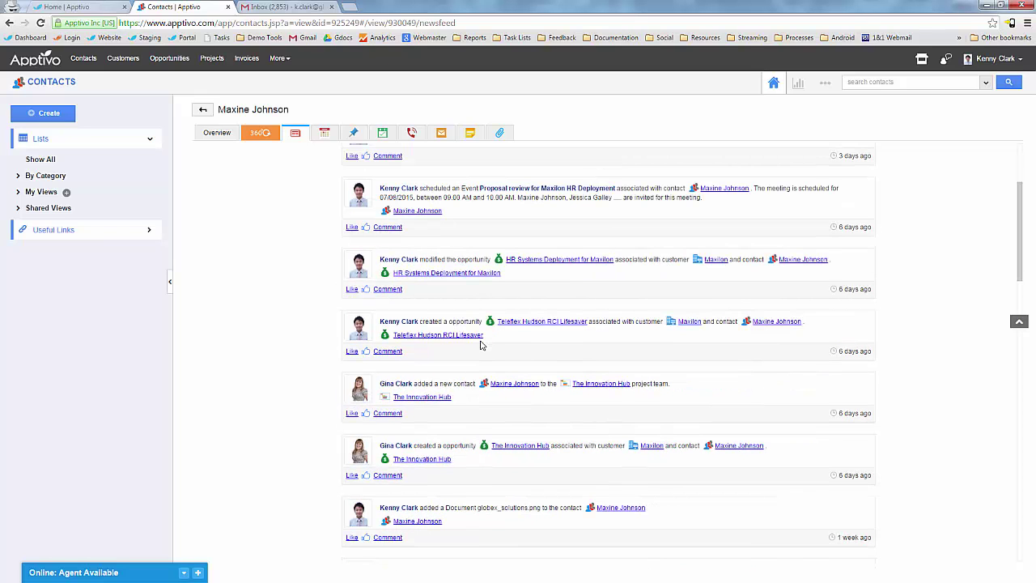
pyautogui.scroll(-2, 480, 344)
pyautogui.scroll(5, 480, 344)
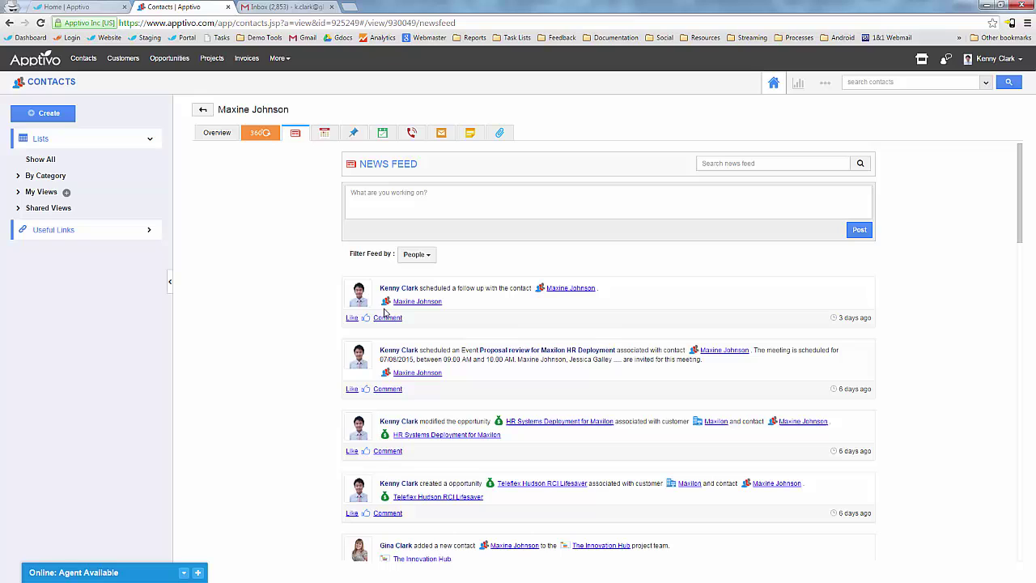
# Step: Examine the Maxilon contact's call log and notes
pyautogui.click(438, 132)
pyautogui.click(412, 133)
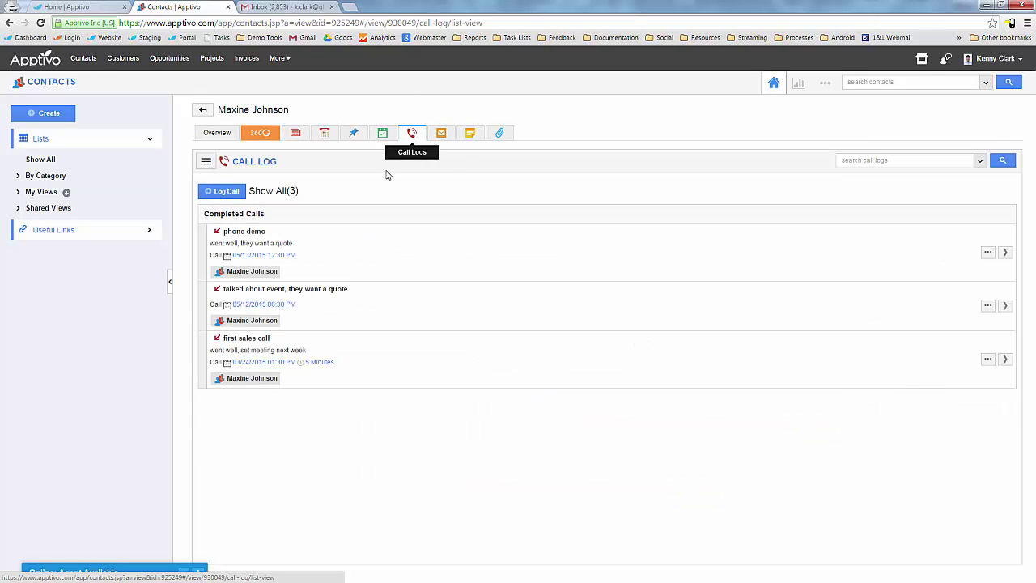
pyautogui.click(470, 133)
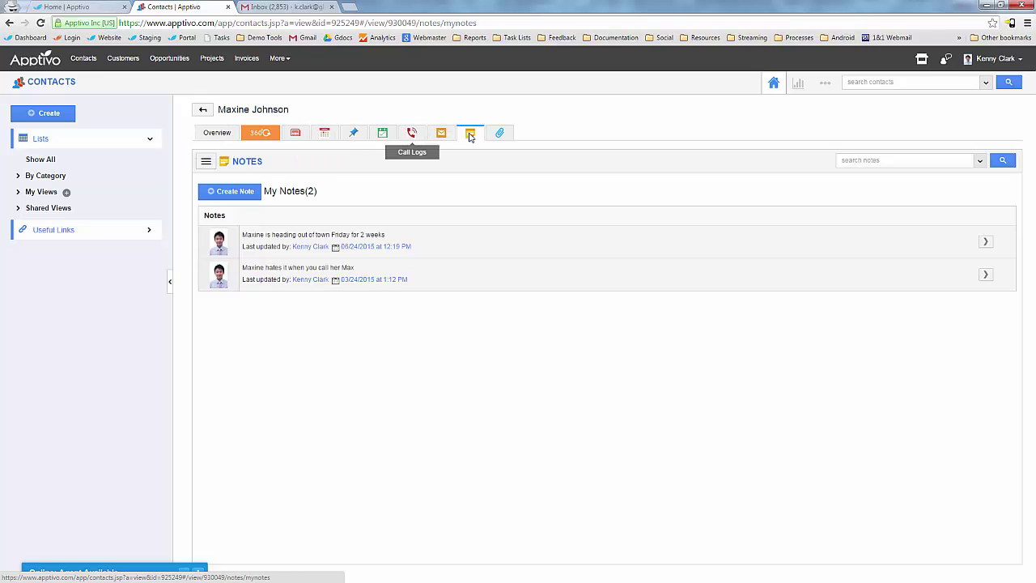
# Step: Review the contact's overview, including the additional information, social information and product interests sections
pyautogui.click(223, 135)
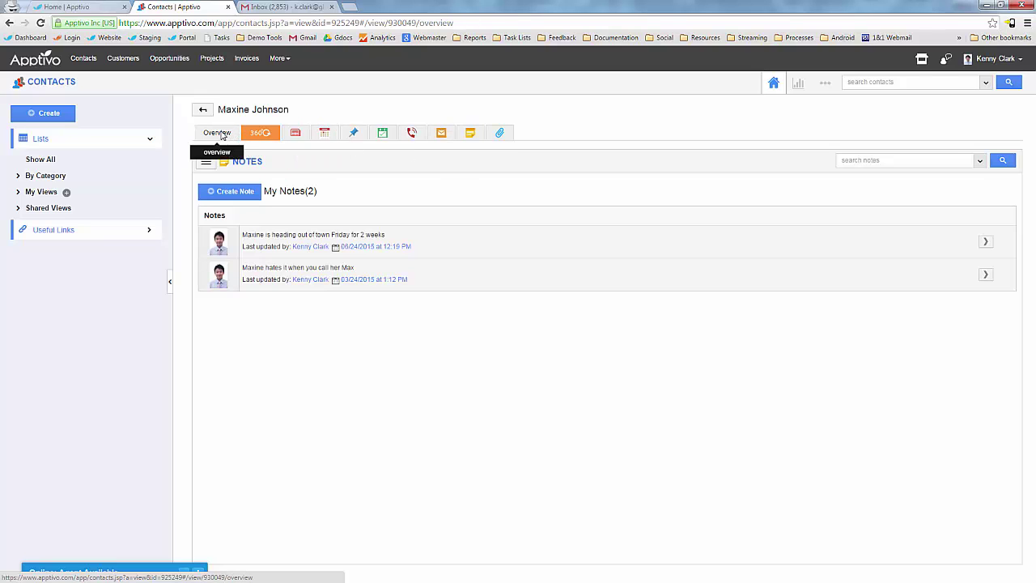
pyautogui.scroll(-3, 587, 281)
pyautogui.scroll(-3, 587, 281)
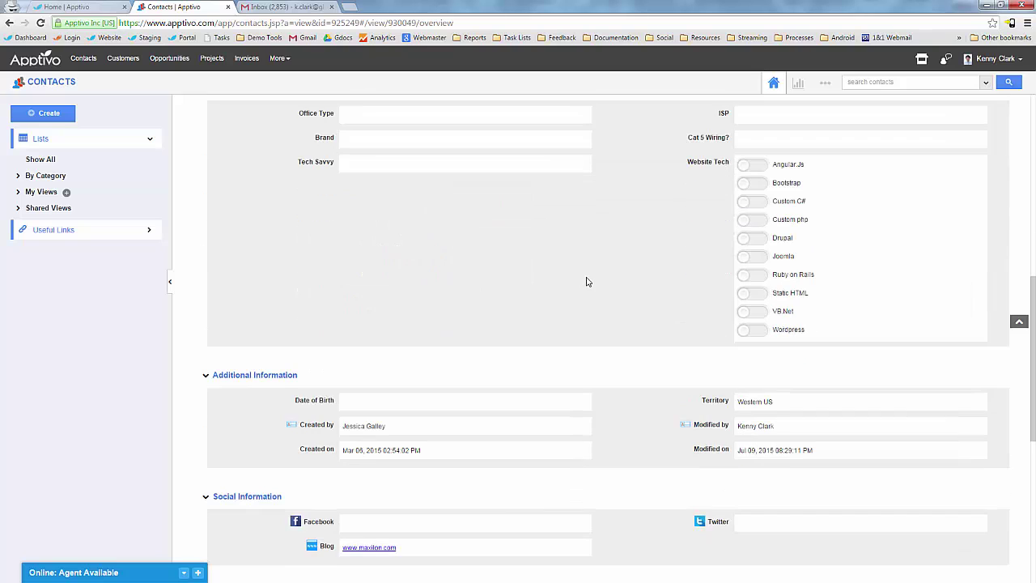
pyautogui.scroll(-2, 815, 197)
pyautogui.scroll(-3, 466, 217)
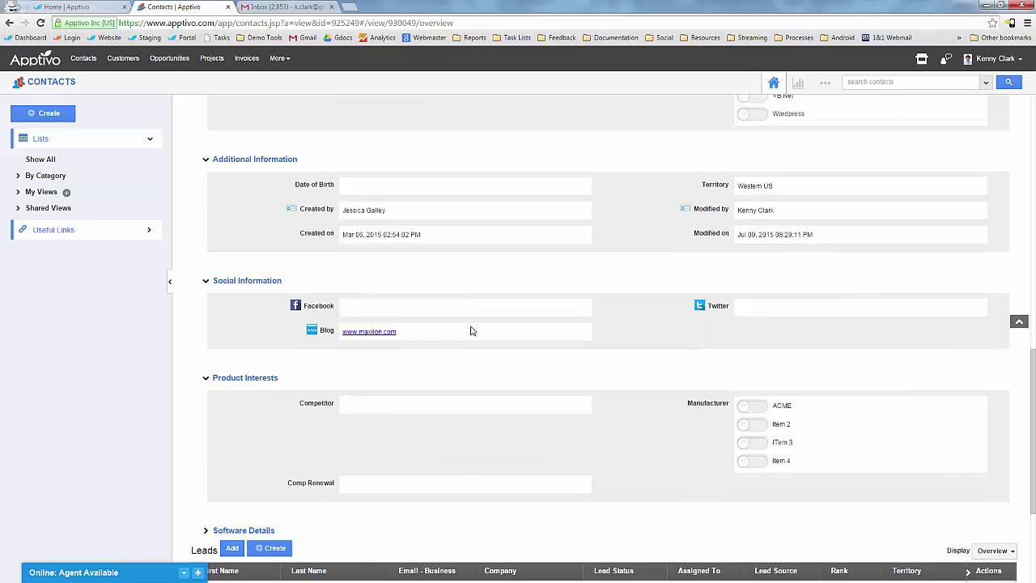
pyautogui.scroll(10, 466, 293)
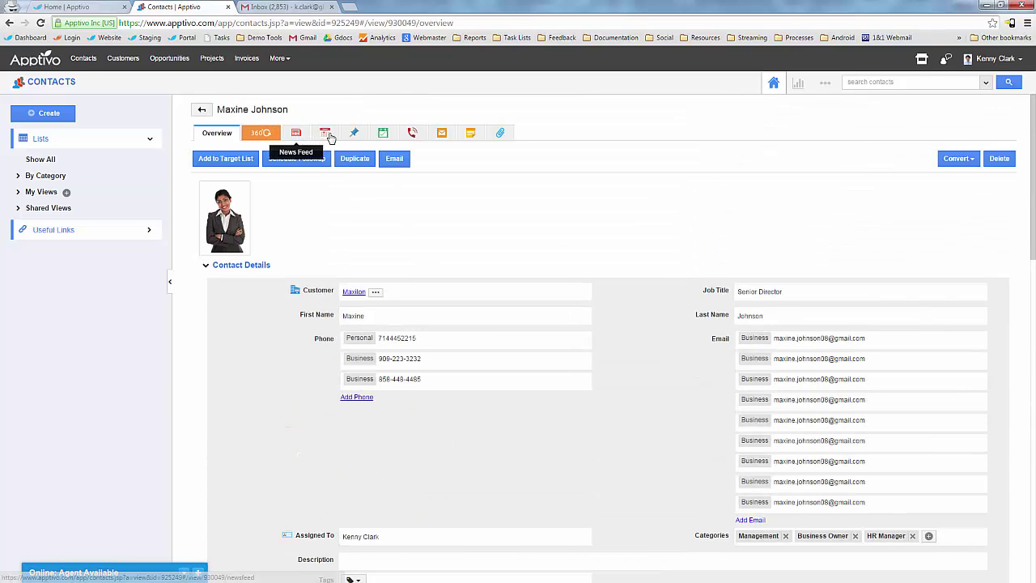
# Step: View the contact's news feed, calendar and follow-ups, and open a blank follow-up form
pyautogui.click(296, 136)
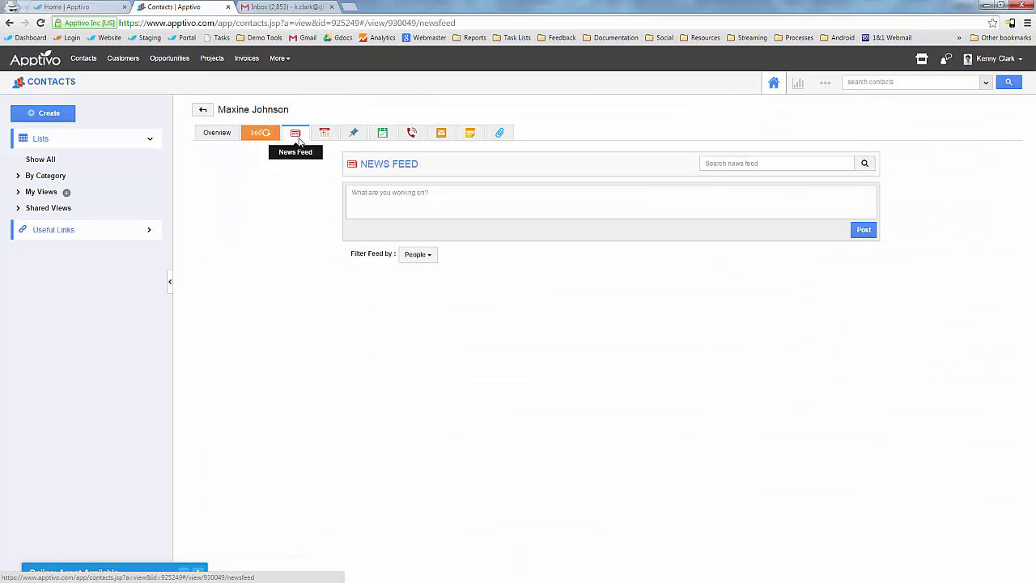
pyautogui.click(323, 136)
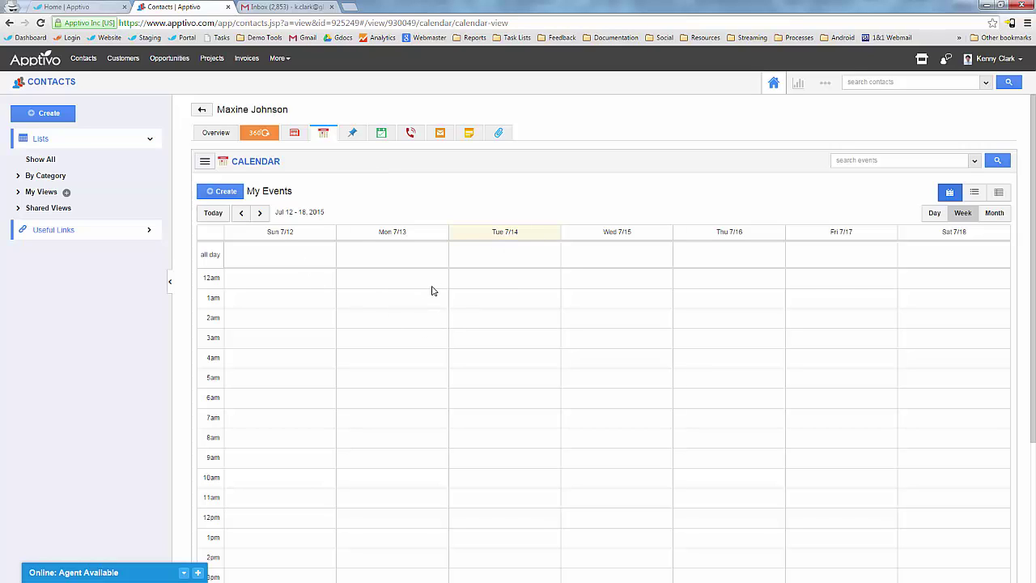
pyautogui.click(353, 133)
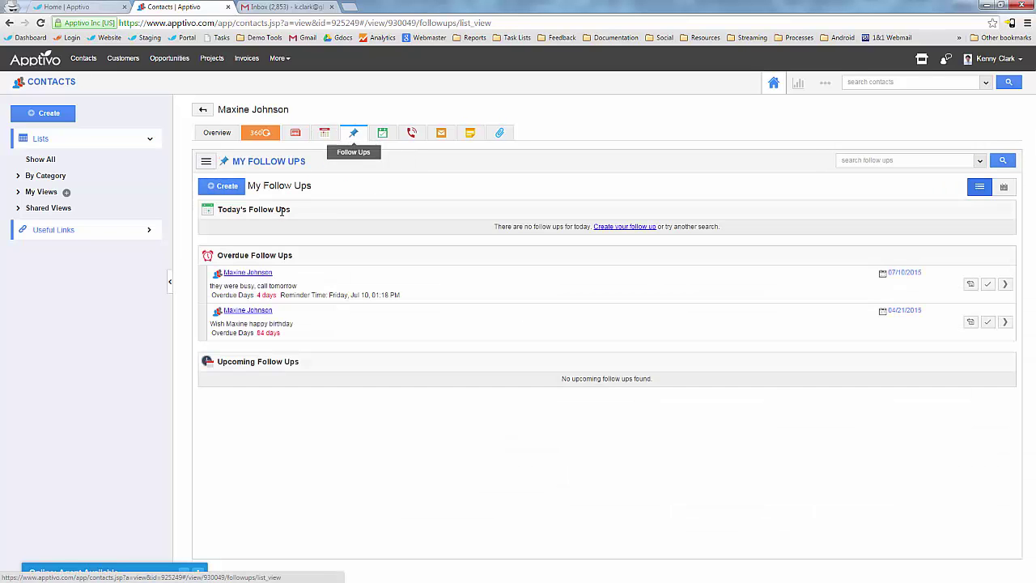
pyautogui.click(241, 188)
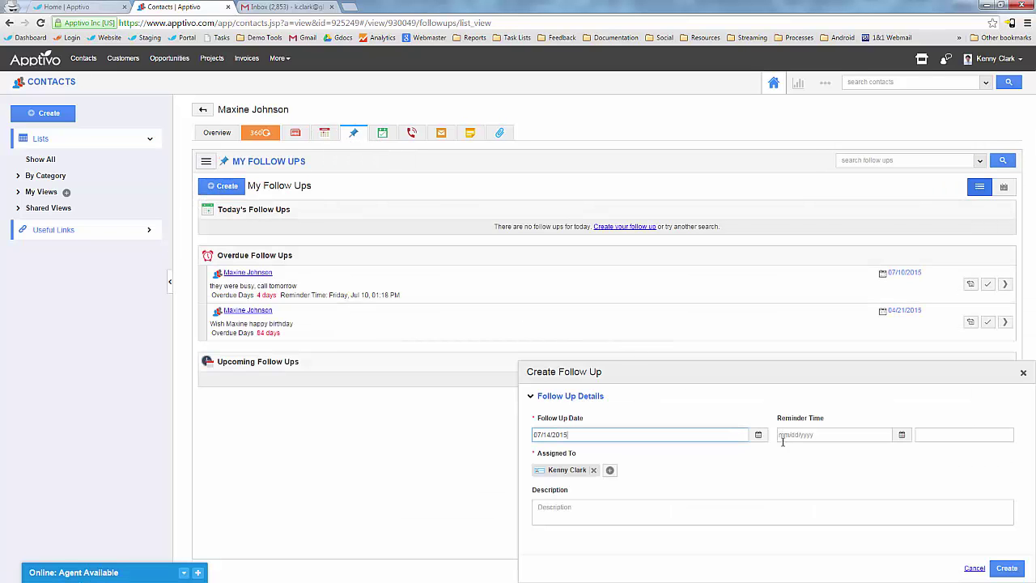
# Step: View the contact's tasks, examine a blank task form, and close it without saving
pyautogui.click(382, 134)
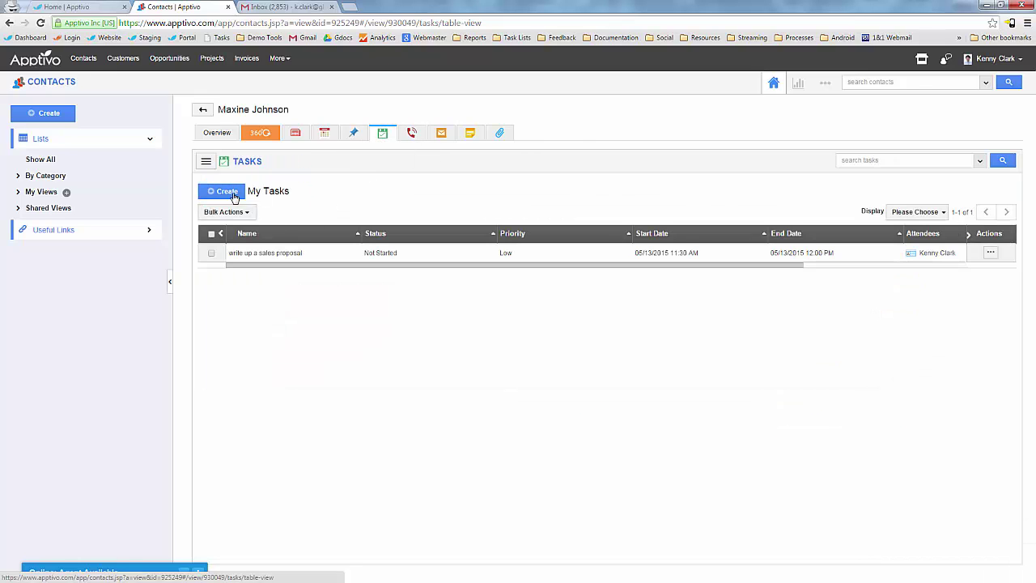
pyautogui.click(234, 195)
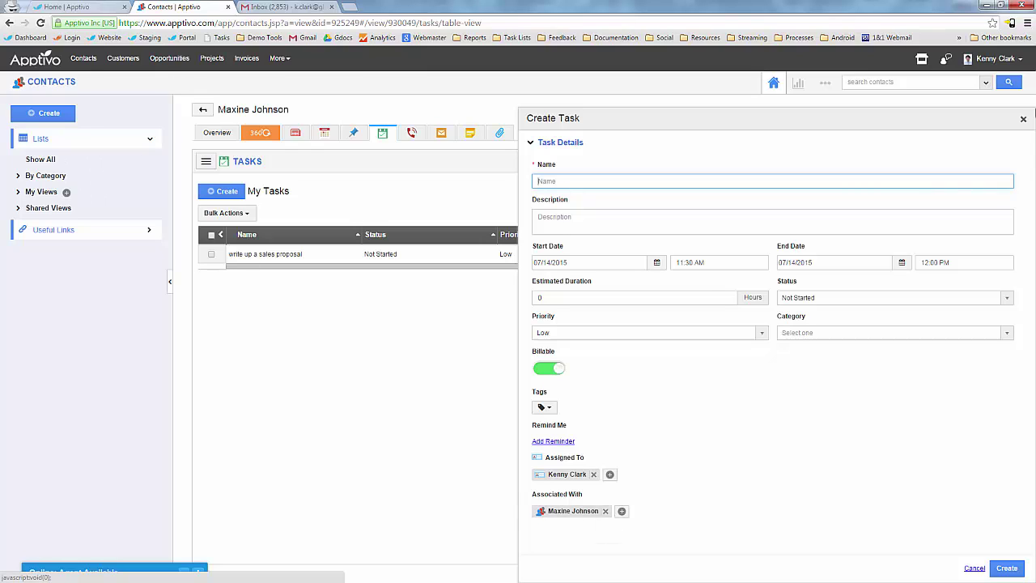
pyautogui.click(1023, 119)
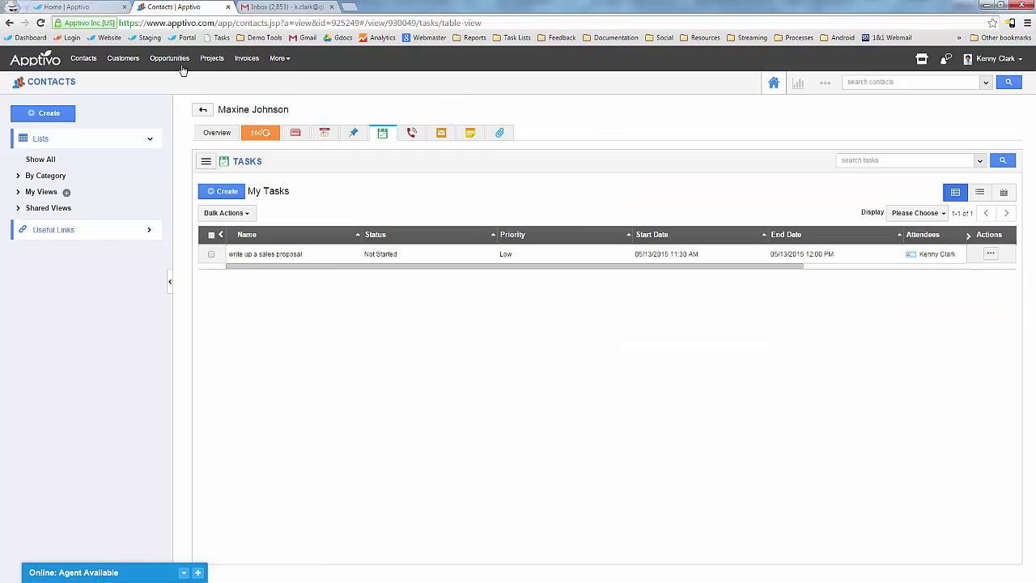
# Step: Go to the CRM Cases app and open the case about the Maxilon Adwords password reset
pyautogui.click(280, 60)
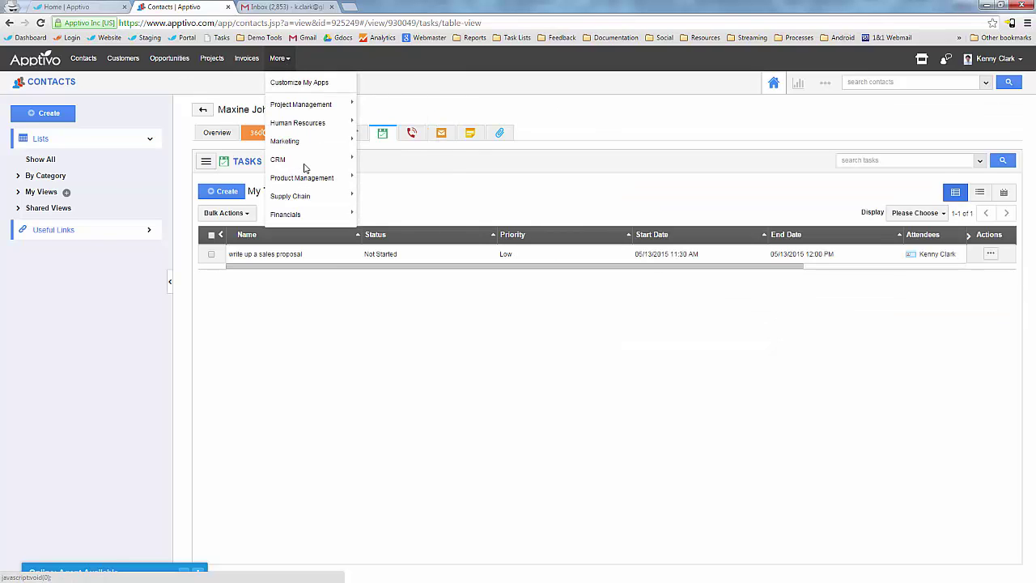
pyautogui.moveTo(308, 161)
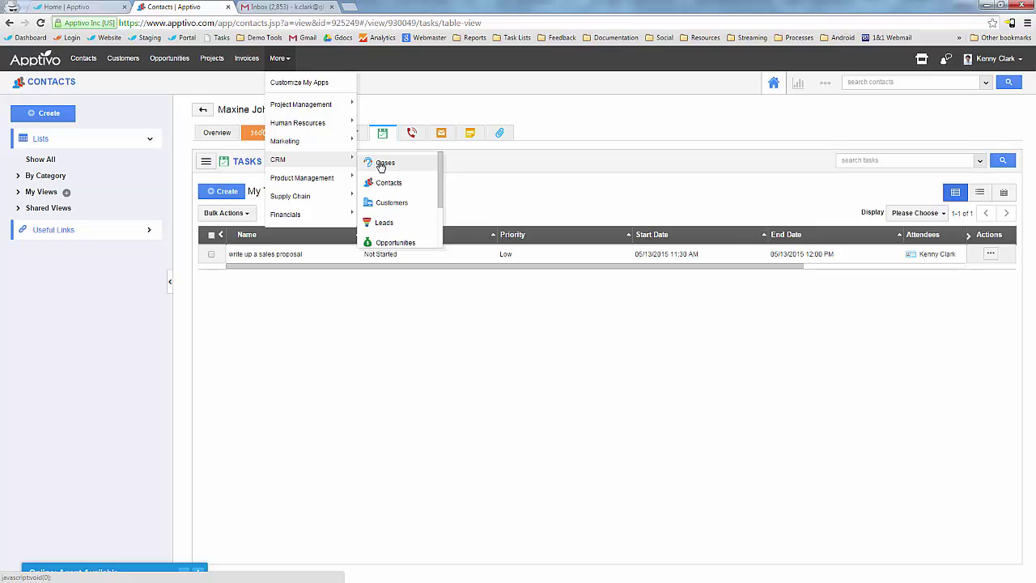
pyautogui.click(383, 164)
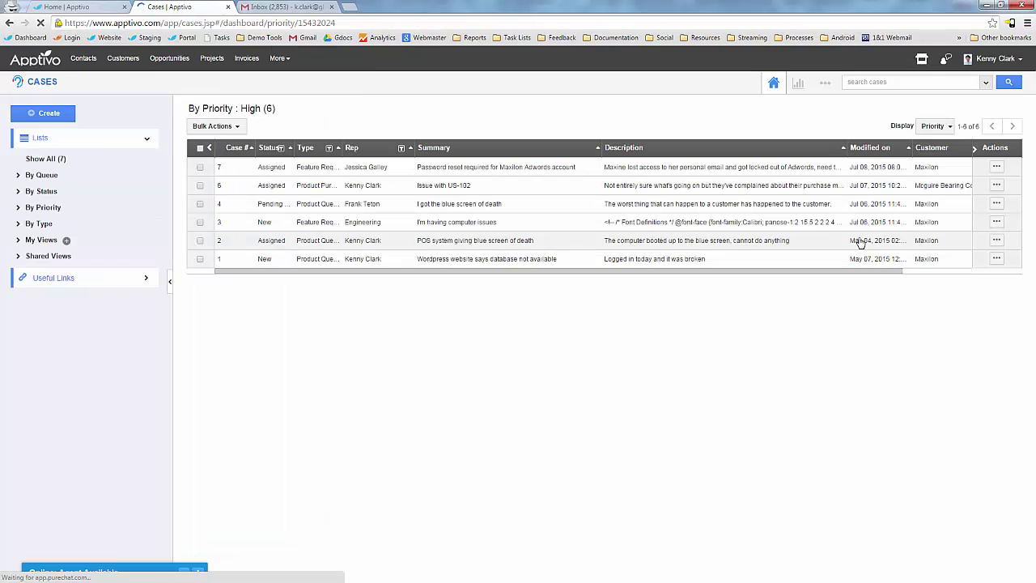
pyautogui.click(1002, 167)
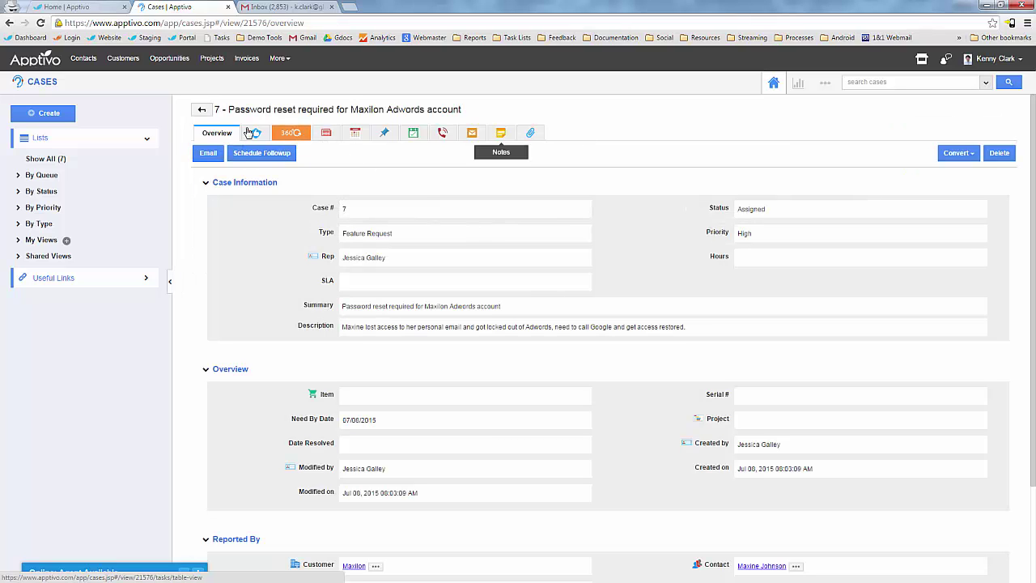
# Step: View the case's follow-ups and tasks, and examine a blank task form associated with the case
pyautogui.click(385, 133)
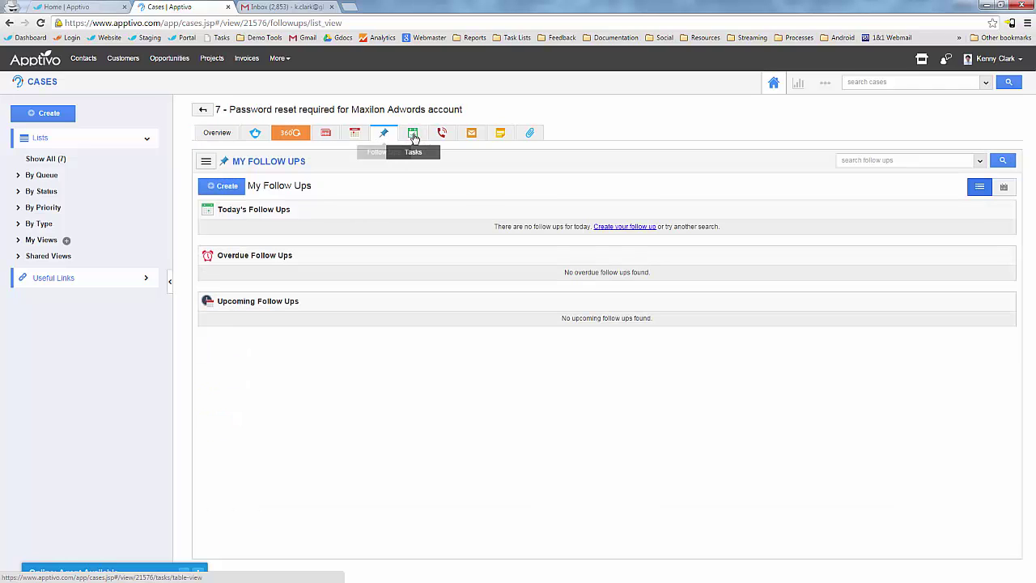
pyautogui.click(412, 133)
pyautogui.click(237, 192)
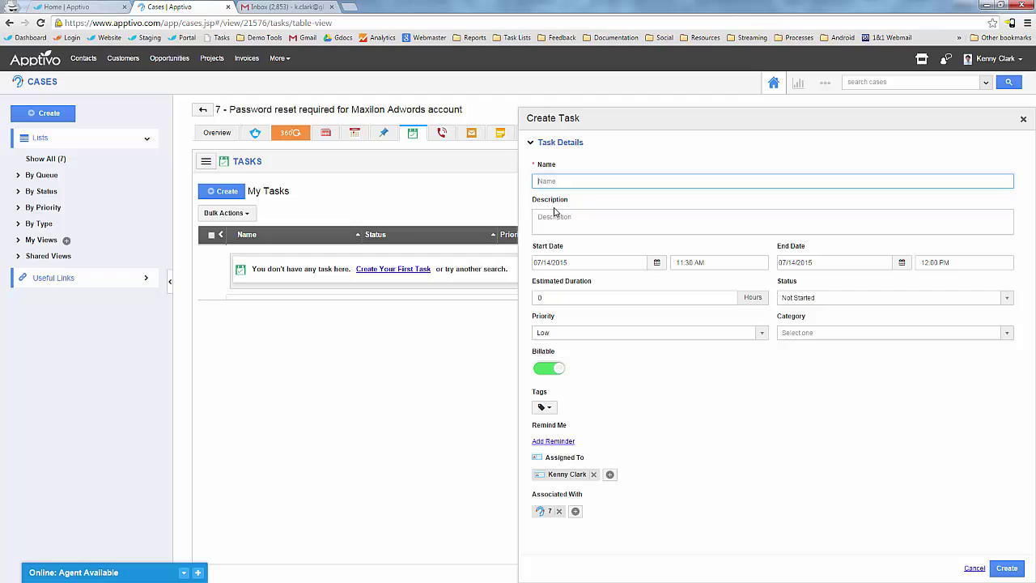
pyautogui.click(348, 192)
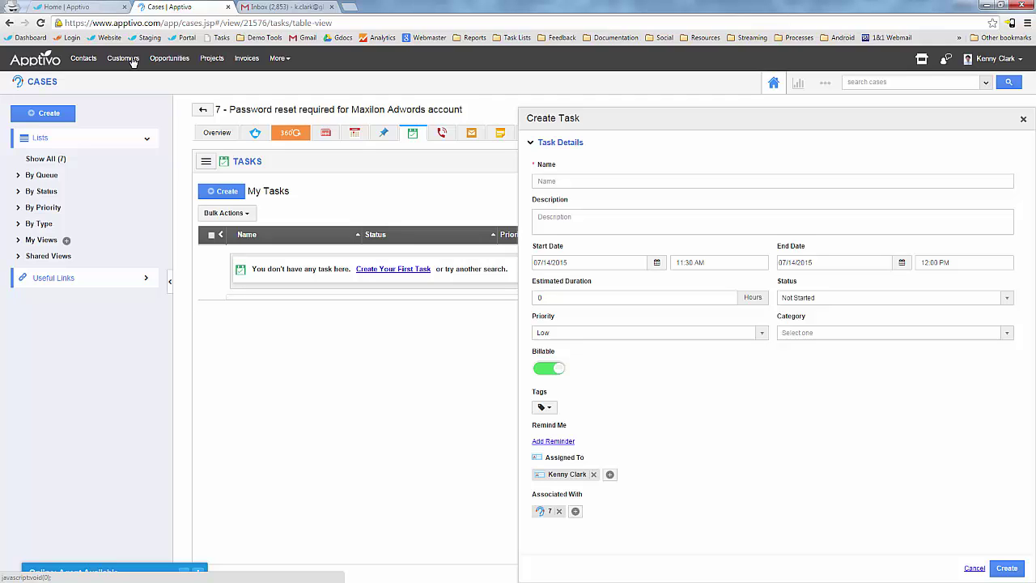
# Step: Return to the home page, review the company-wide news feed, and filter it by one employee
pyautogui.click(36, 58)
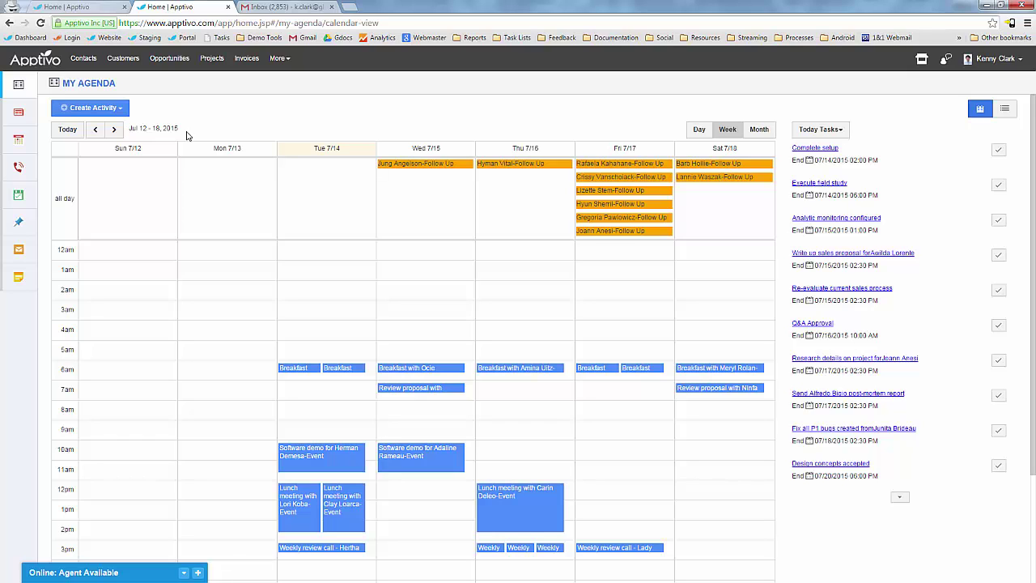
pyautogui.click(20, 118)
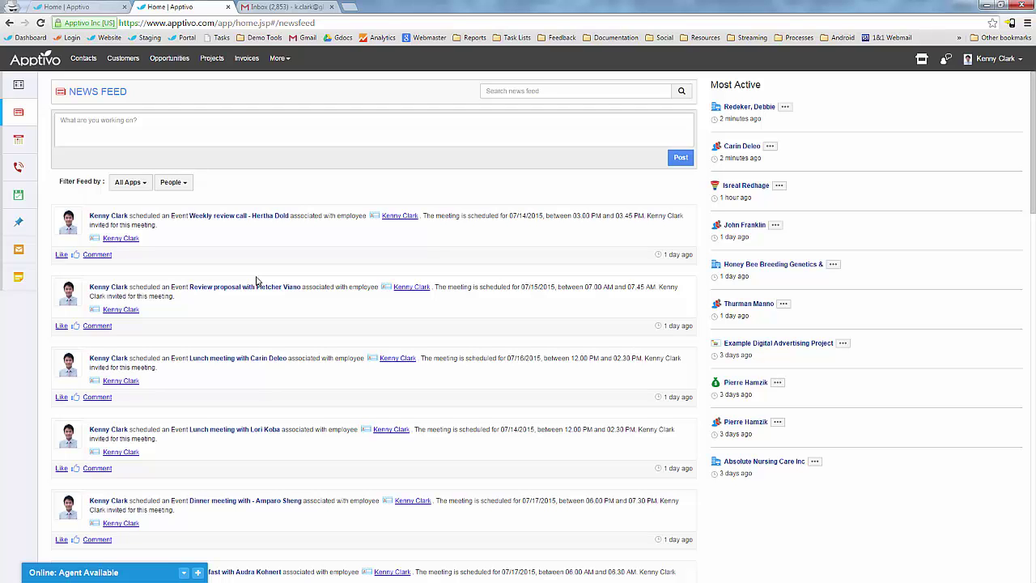
pyautogui.scroll(-10, 194, 405)
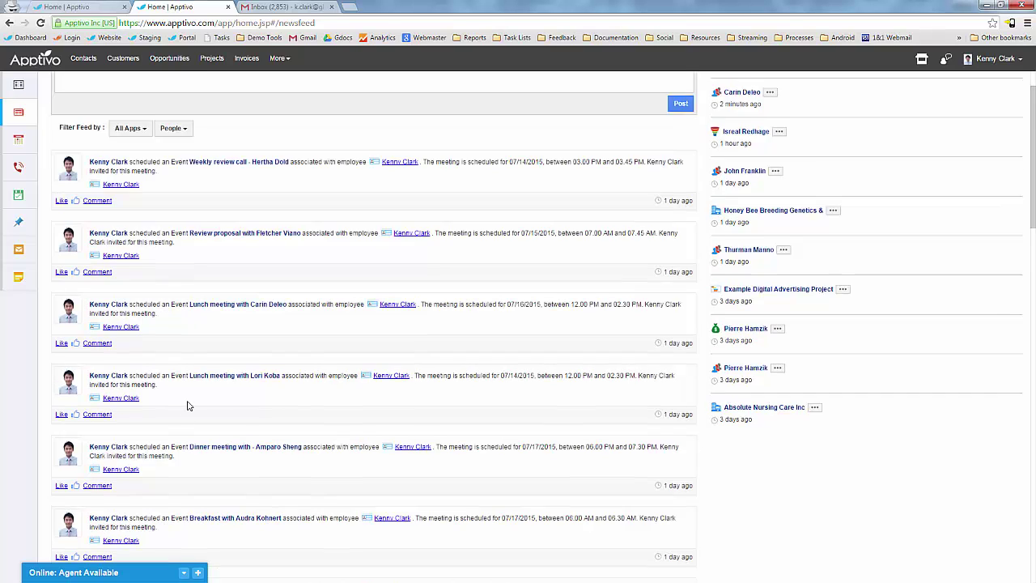
pyautogui.scroll(10, 223, 409)
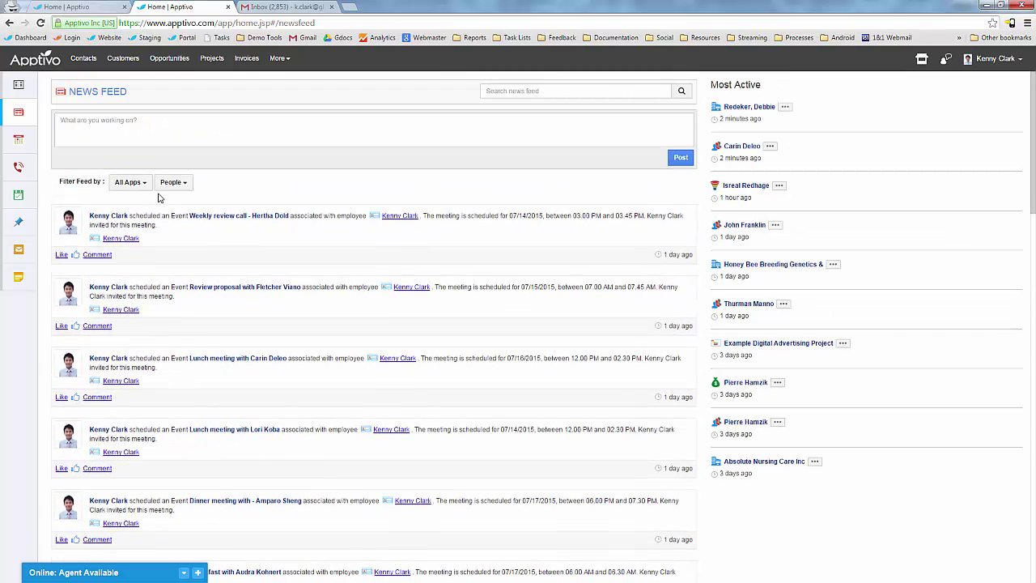
pyautogui.click(175, 184)
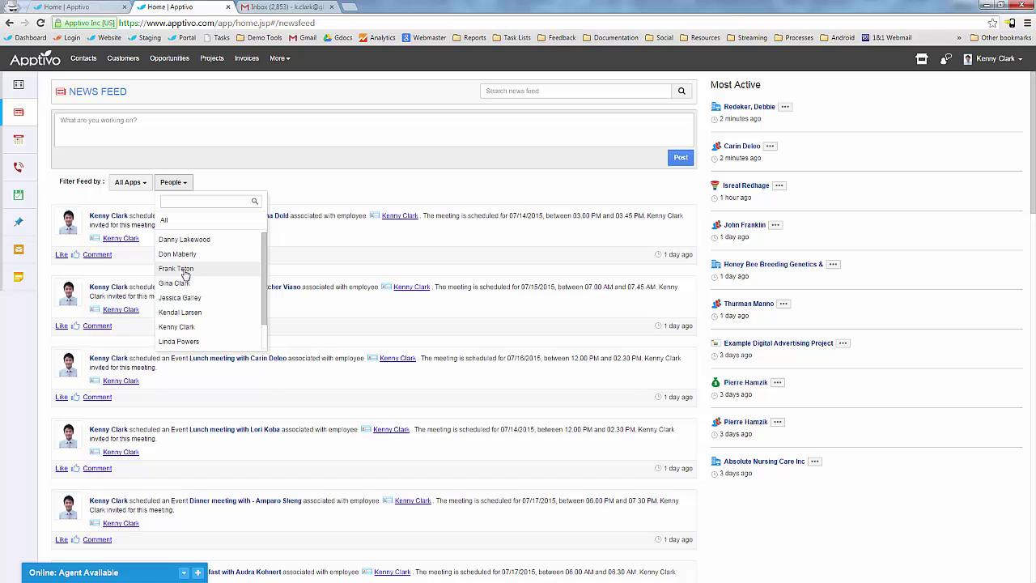
pyautogui.click(185, 272)
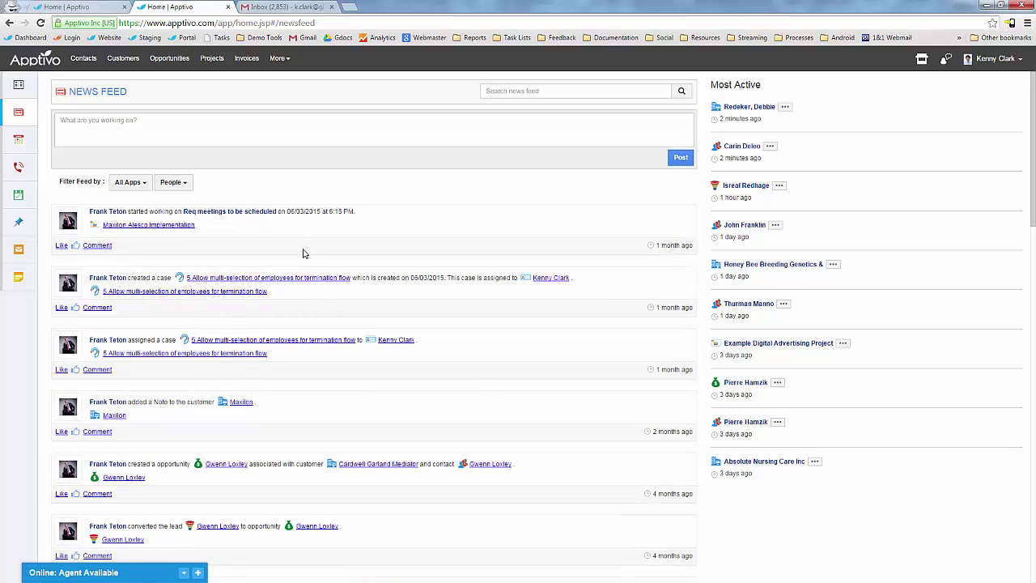
# Step: Open the Maxilon Alesco Implementation project from the feed, view its news feed, and return to its overview
pyautogui.click(159, 228)
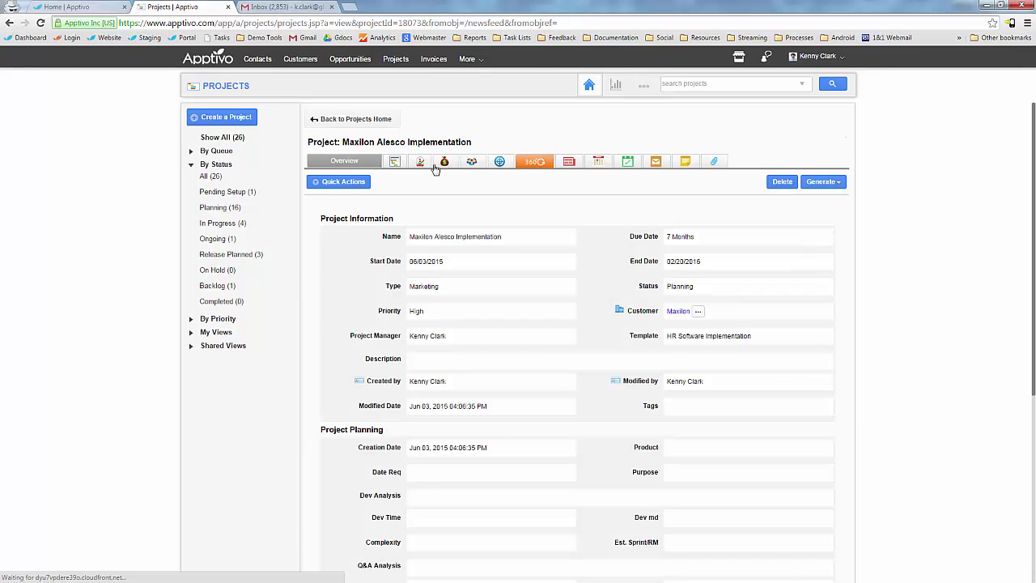
pyautogui.click(569, 161)
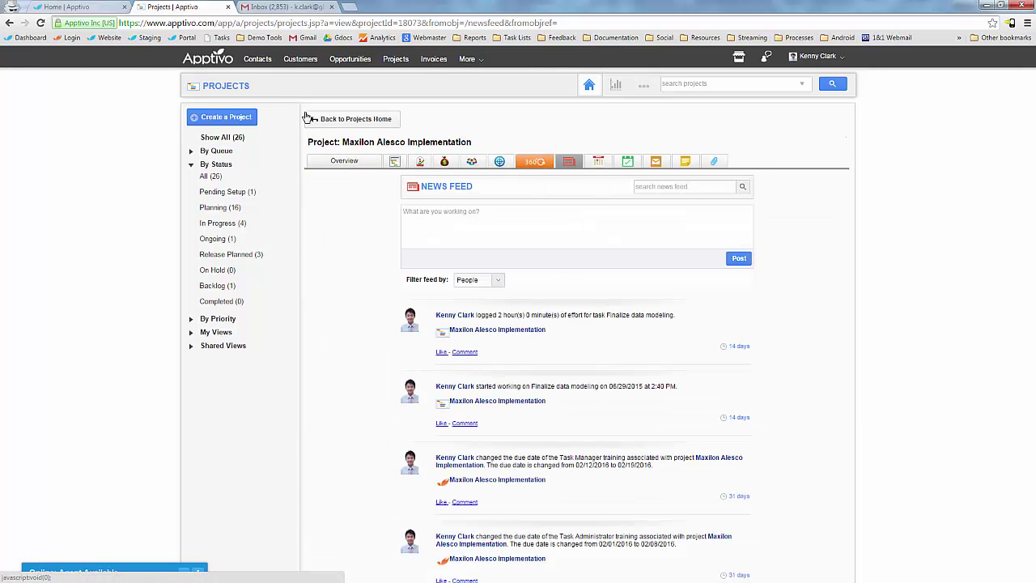
pyautogui.click(345, 162)
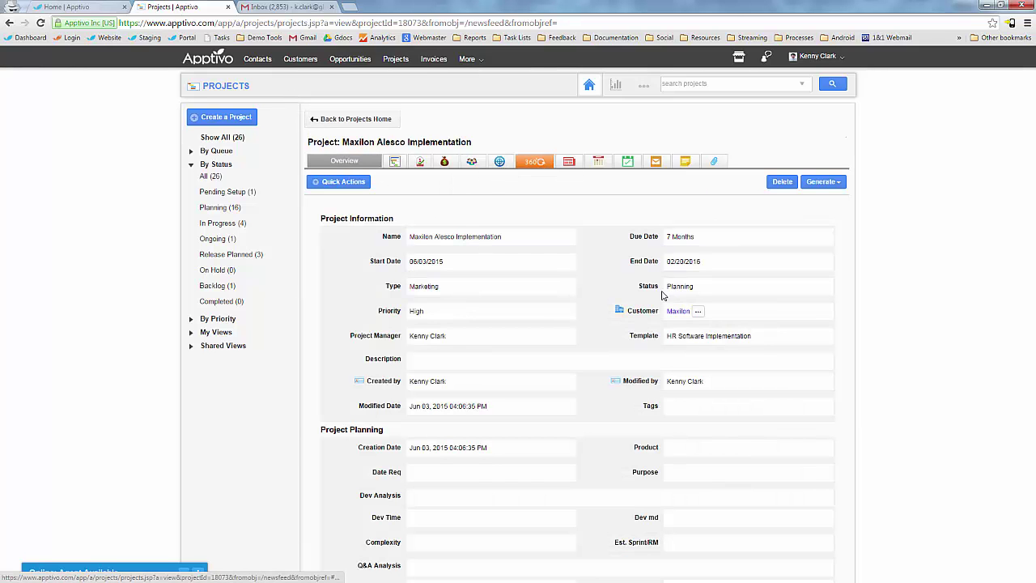
# Step: Open the customer Maxilon from the project and review the estimates, orders and other entries in its news feed
pyautogui.click(696, 314)
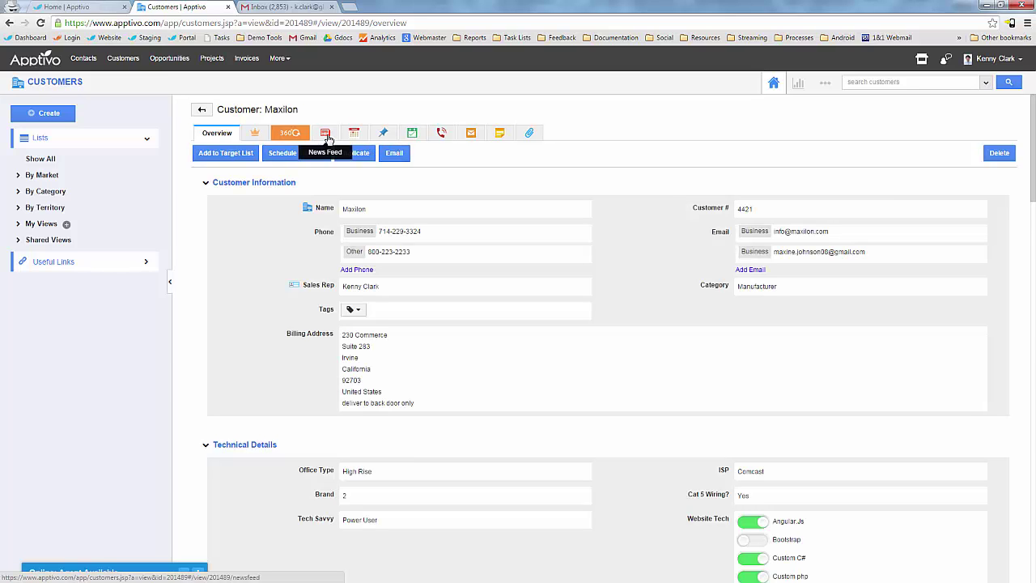
pyautogui.click(325, 134)
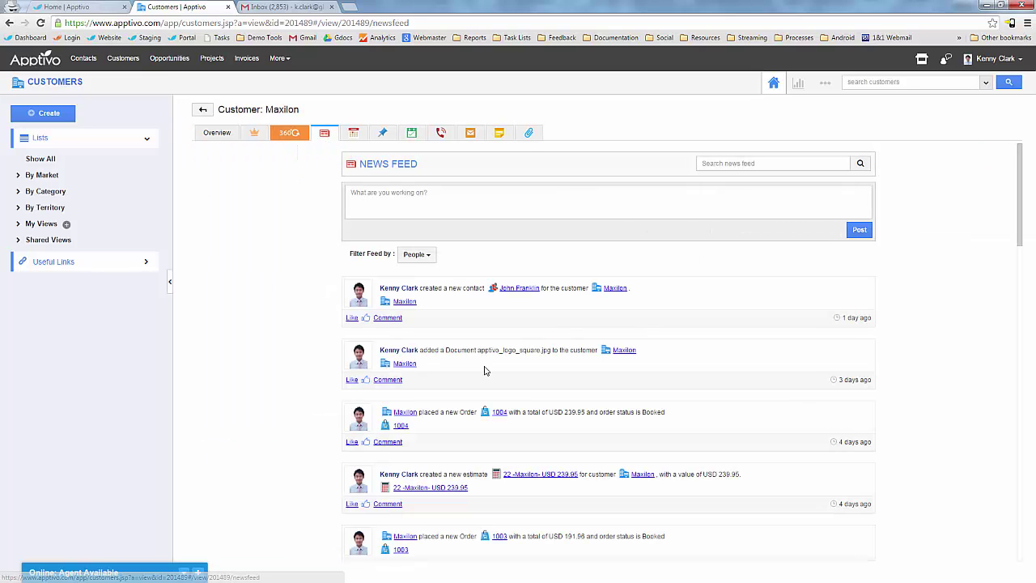
pyautogui.scroll(-2, 496, 366)
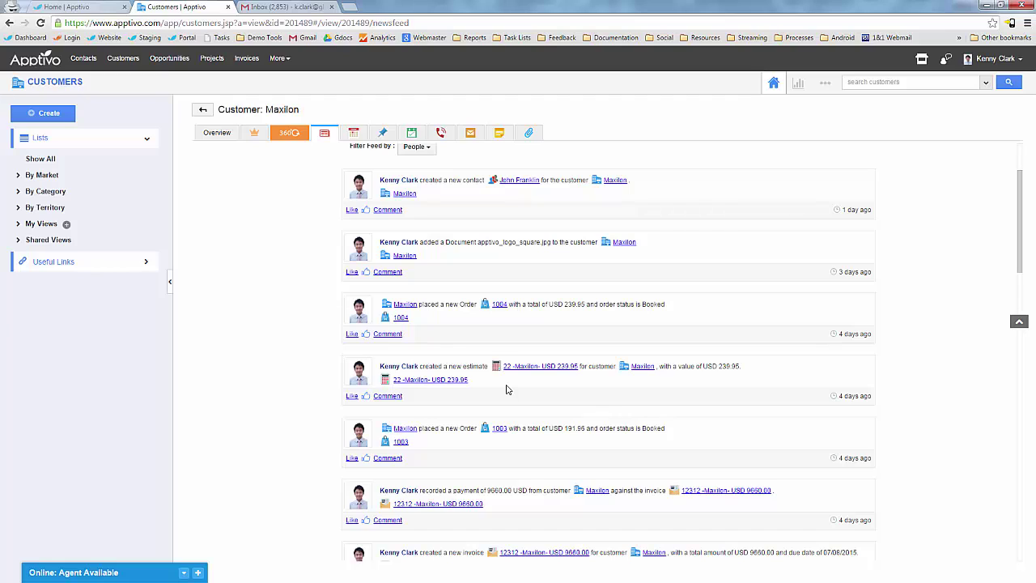
pyautogui.moveTo(435, 366); pyautogui.dragTo(484, 375)
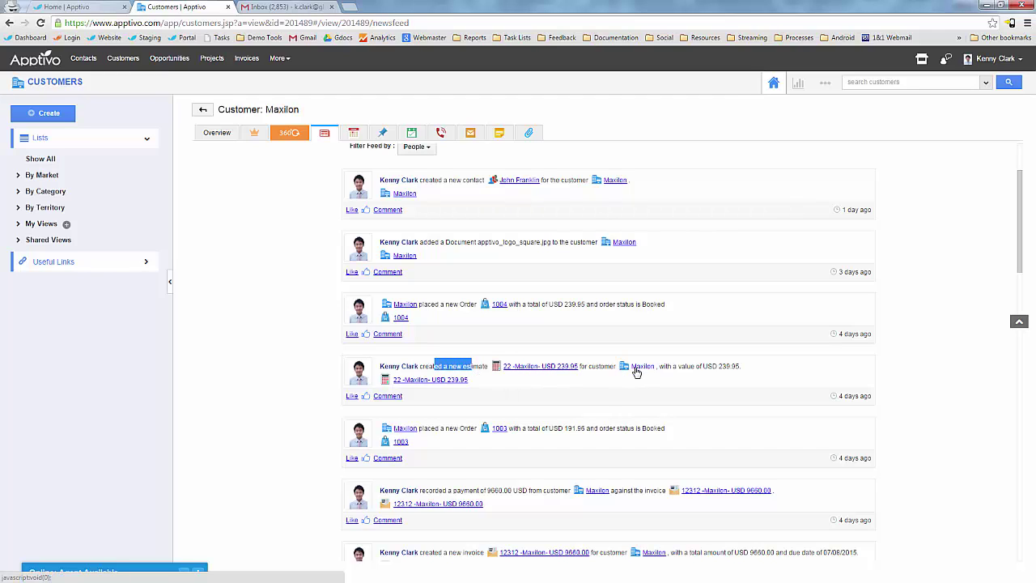
pyautogui.click(512, 386)
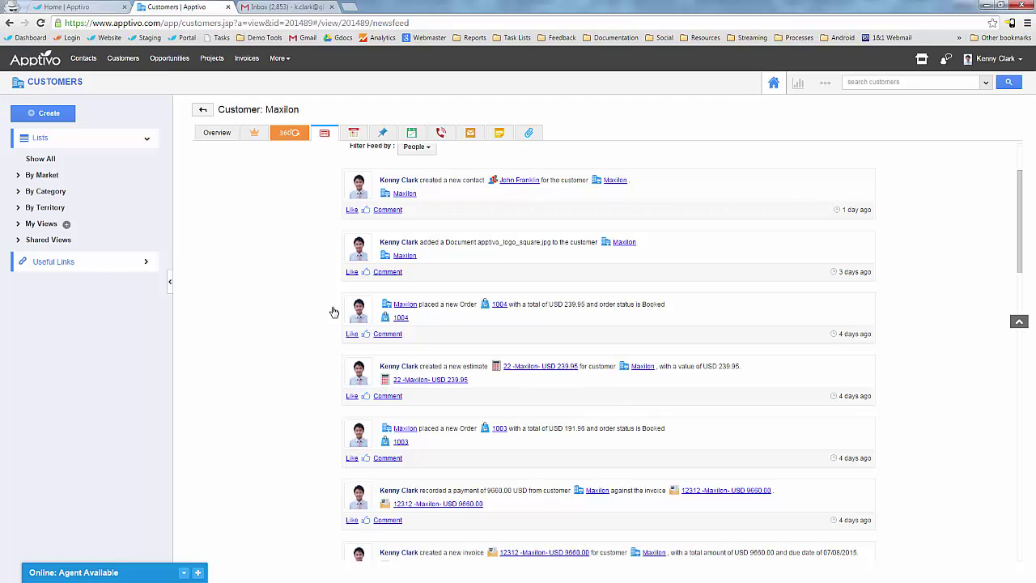
pyautogui.scroll(2, 353, 398)
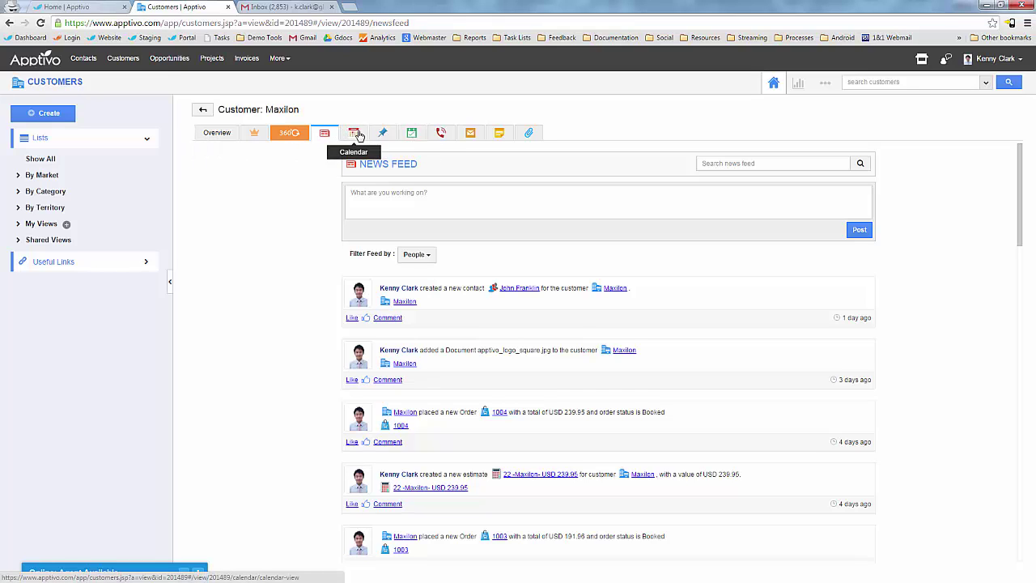
# Step: View Maxilon's call log, examine a blank call form, and close it without saving
pyautogui.click(455, 136)
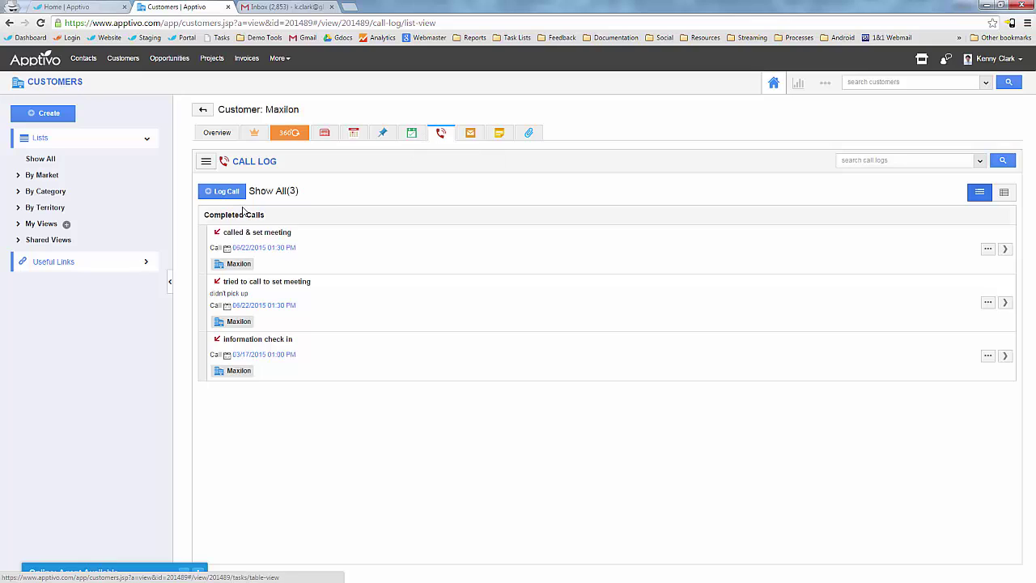
pyautogui.click(226, 192)
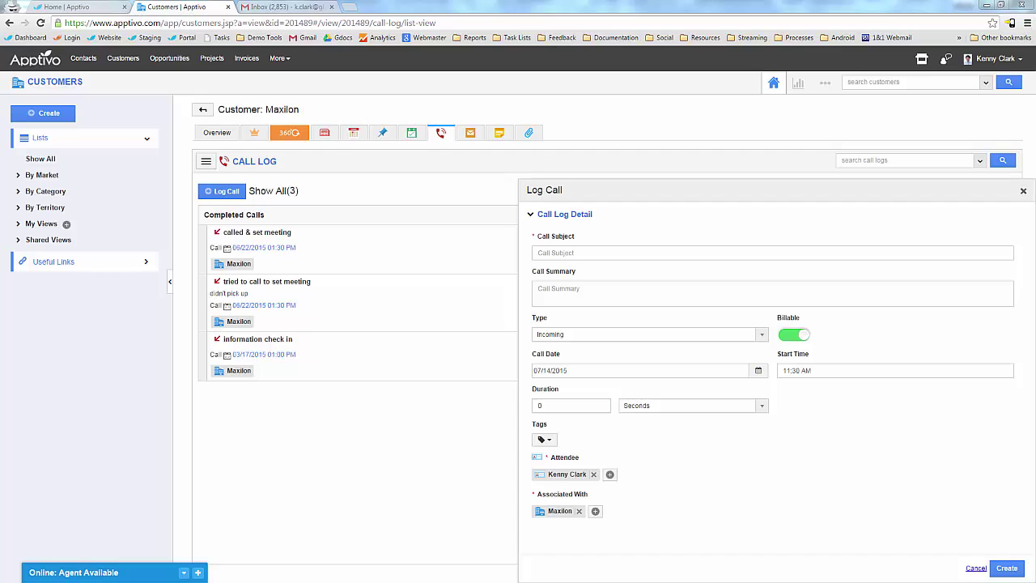
pyautogui.click(1023, 191)
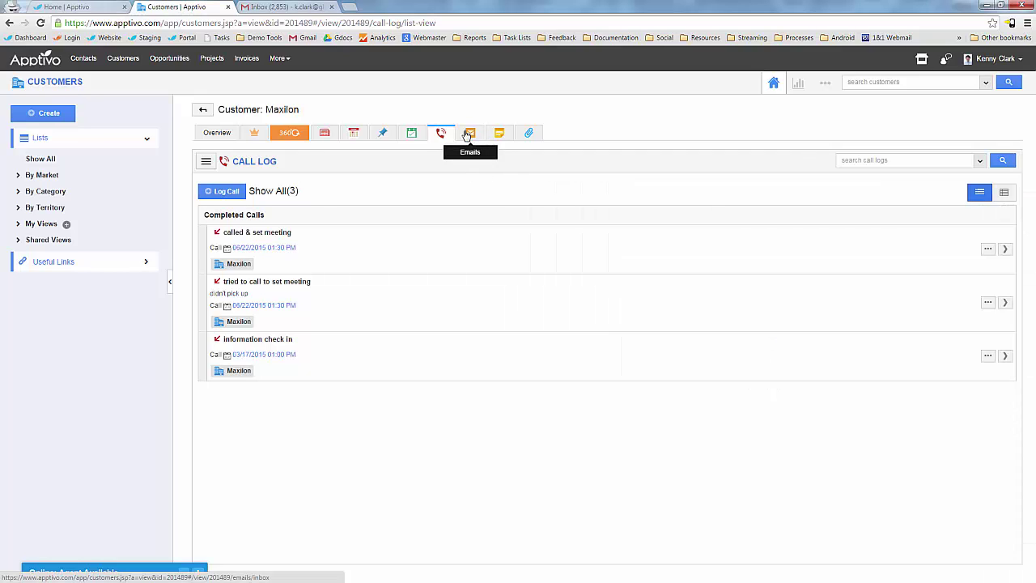
# Step: View the customer's received and sent emails, with a look at the account menu, and return to the inbox
pyautogui.click(469, 133)
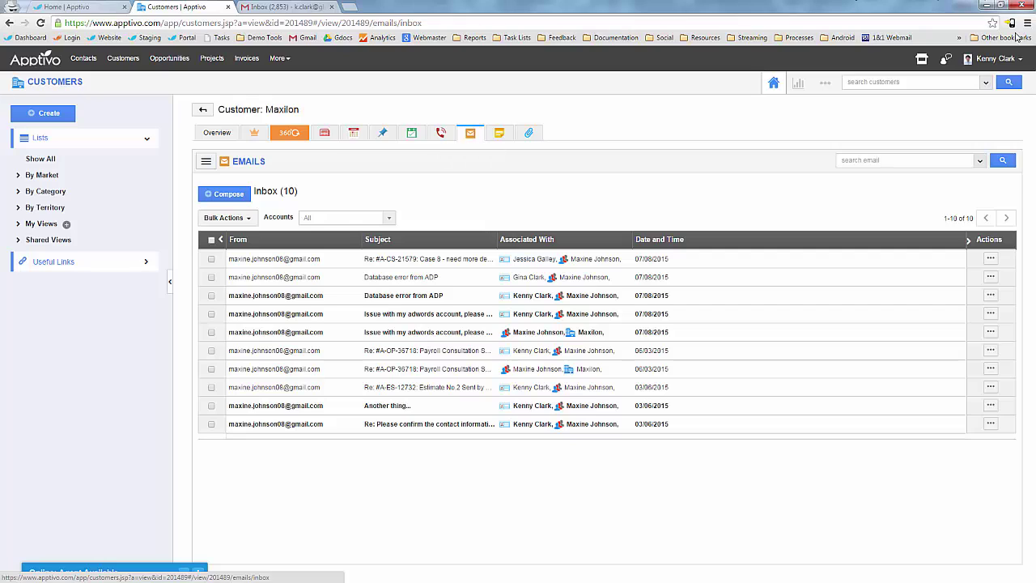
pyautogui.click(988, 62)
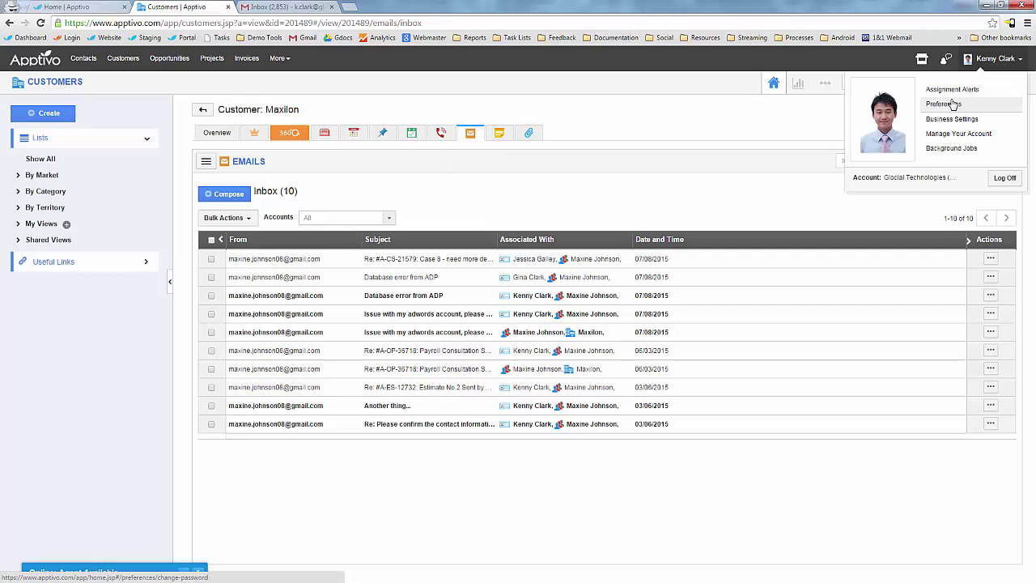
pyautogui.click(549, 176)
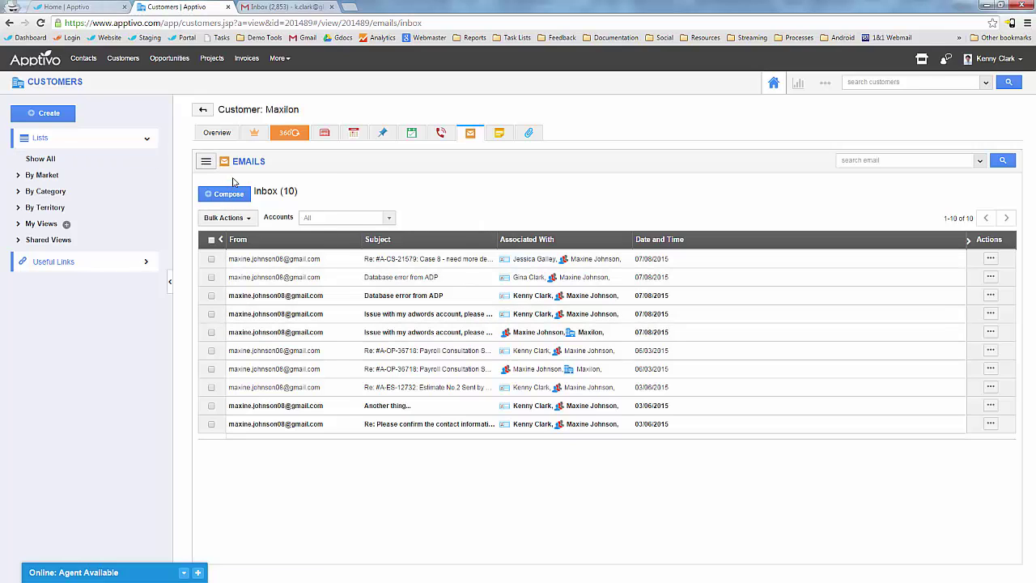
pyautogui.moveTo(233, 182)
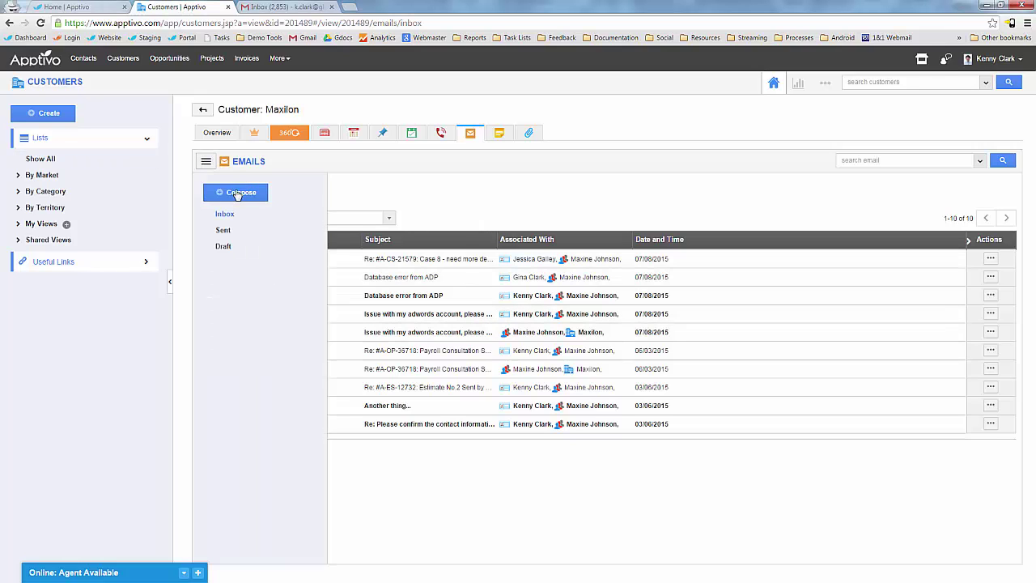
pyautogui.click(223, 230)
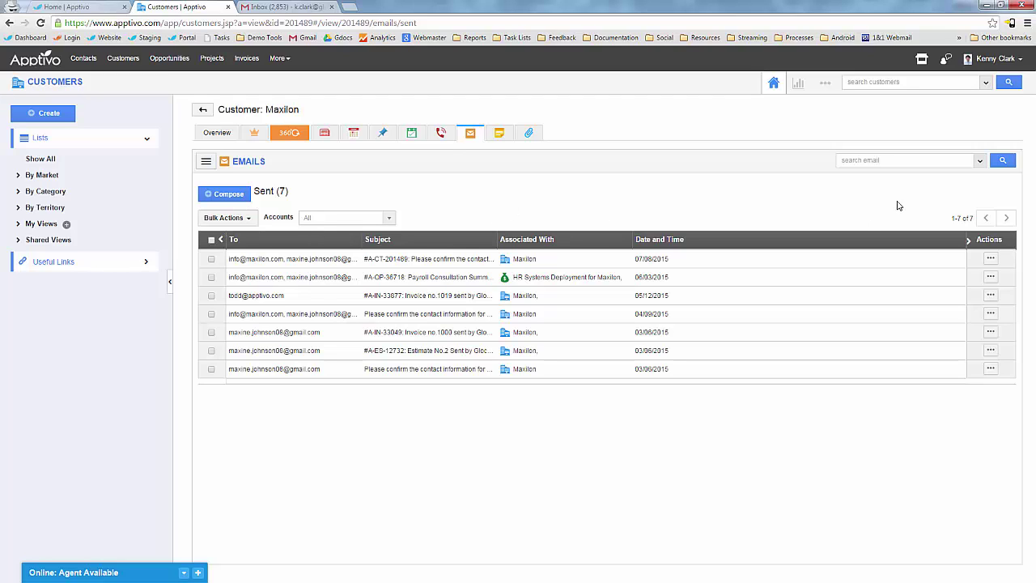
pyautogui.click(206, 161)
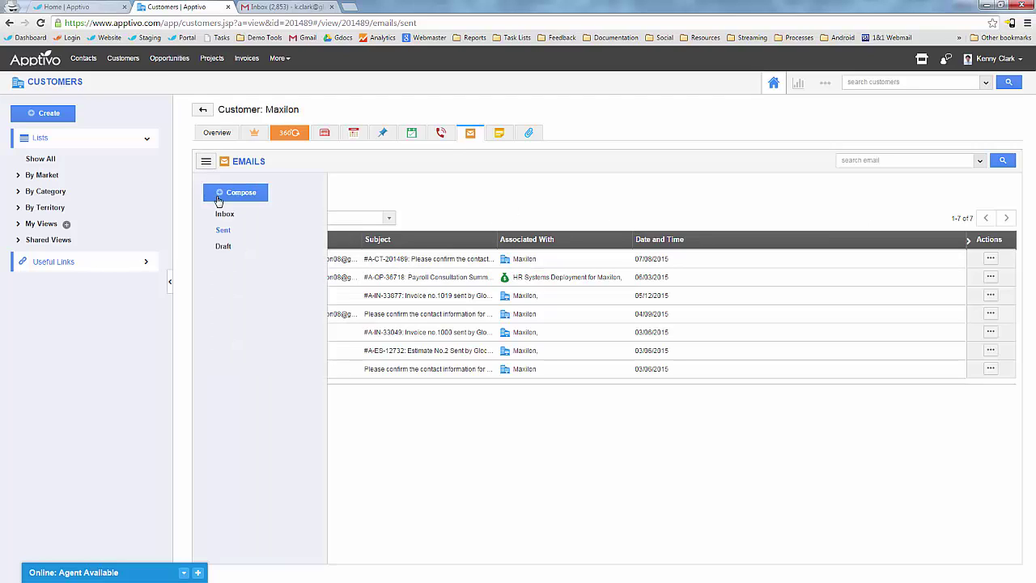
pyautogui.click(223, 214)
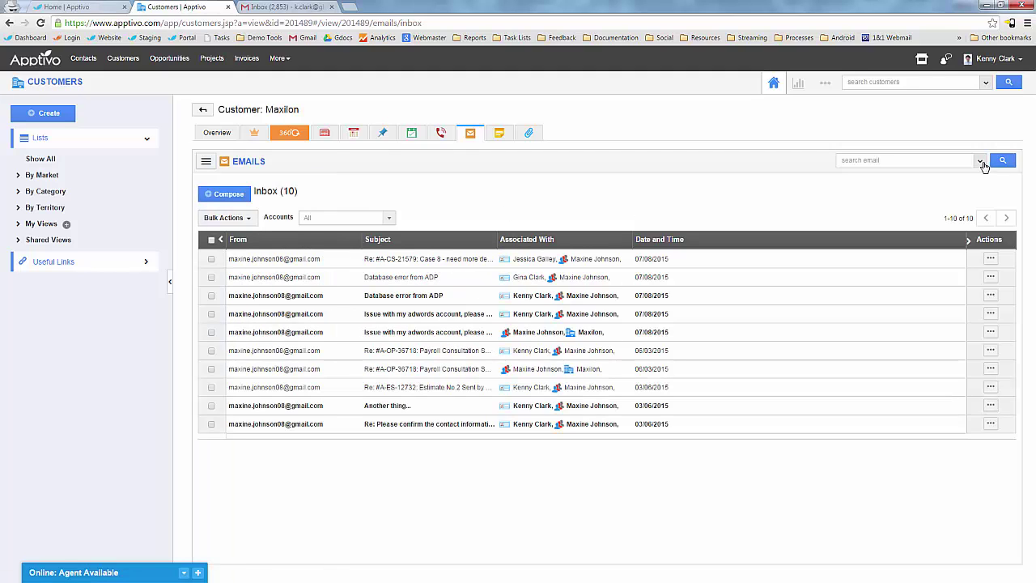
# Step: Run an advanced email search showing All Emails for the customer, and go back to the inbox
pyautogui.click(983, 164)
pyautogui.click(590, 251)
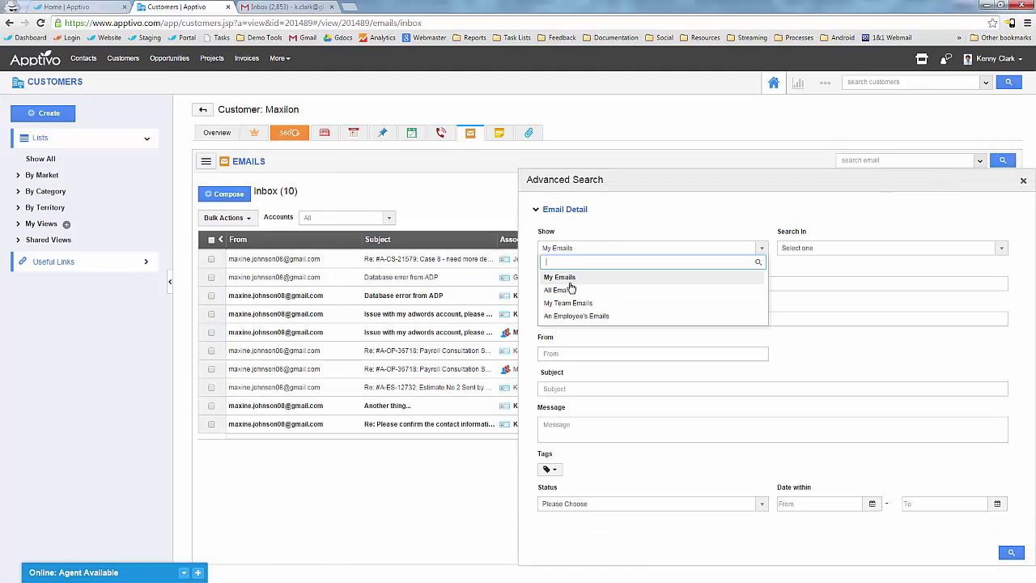
pyautogui.click(559, 290)
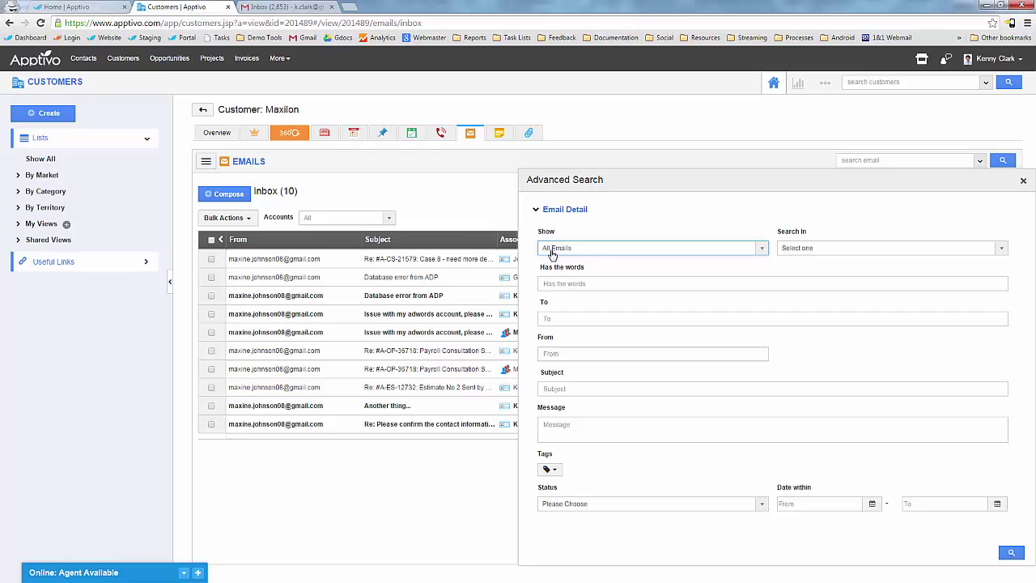
pyautogui.click(1011, 552)
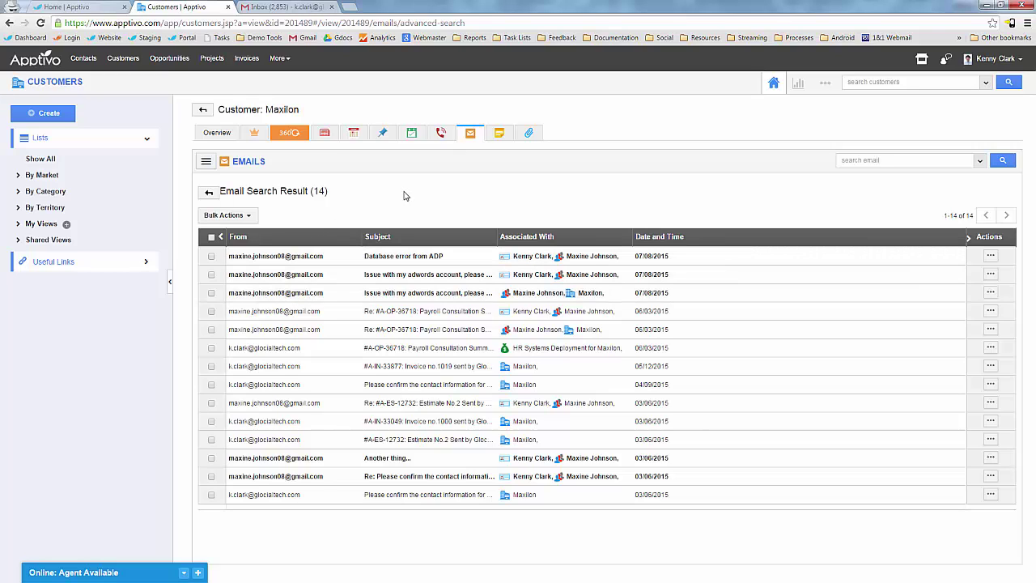
pyautogui.click(209, 193)
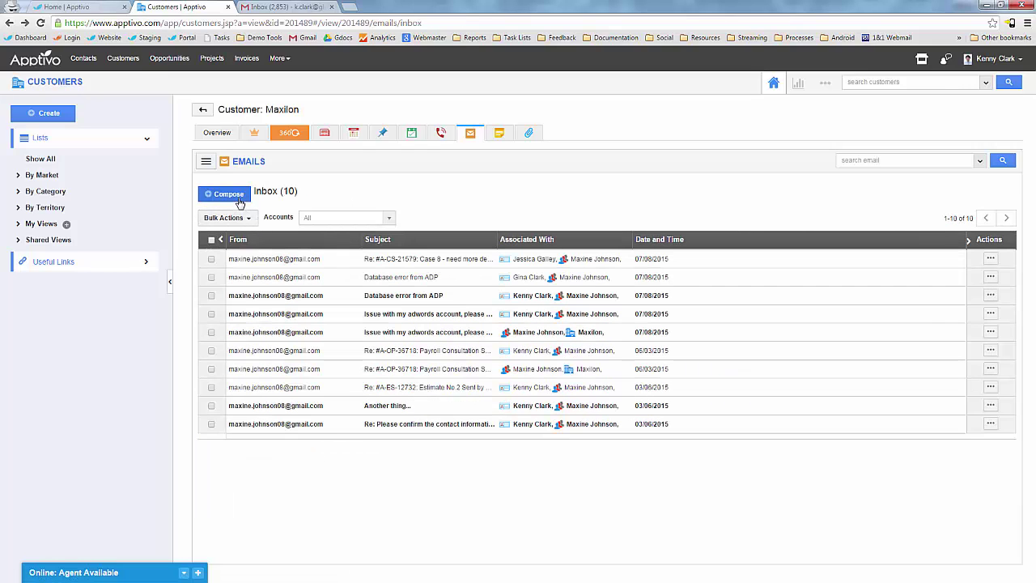
# Step: Start composing an email to the customer, and examine its signature and the available templates without choosing one
pyautogui.click(228, 194)
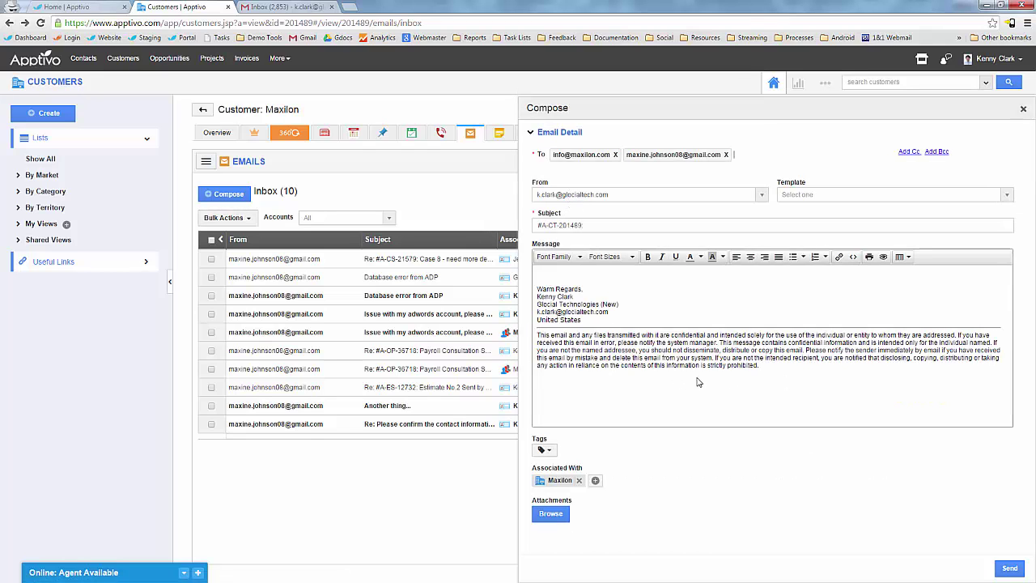
pyautogui.moveTo(759, 366); pyautogui.dragTo(582, 321)
pyautogui.click(582, 319)
pyautogui.click(821, 194)
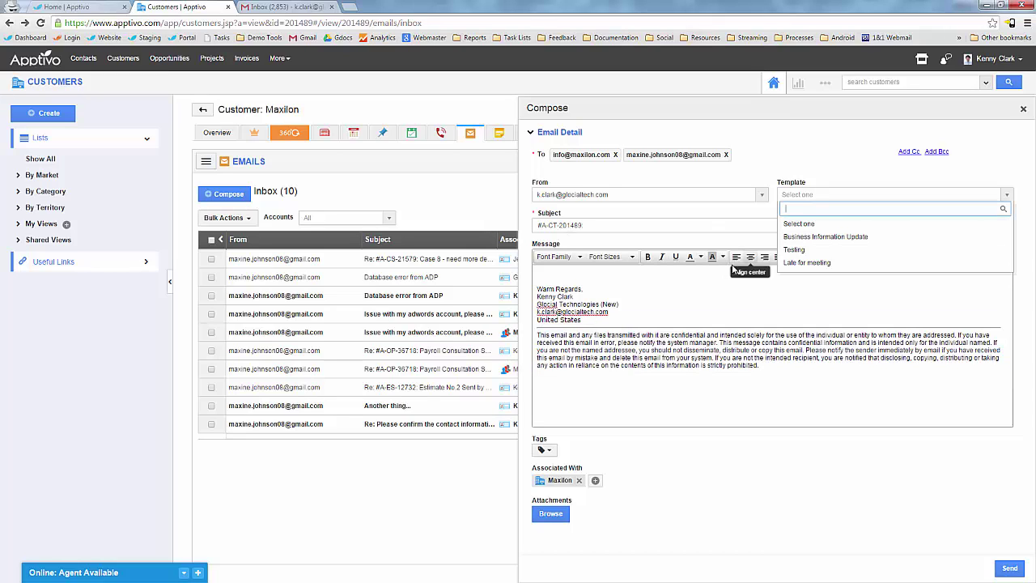
pyautogui.click(672, 282)
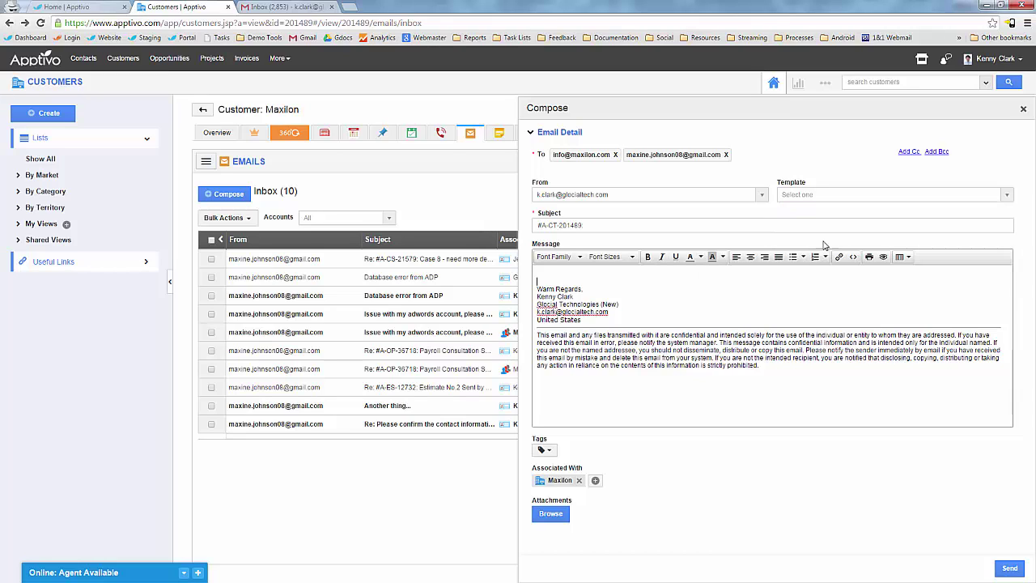
# Step: Discard the email draft, view Maxilon's notes, and examine a blank note form without saving it
pyautogui.click(1023, 109)
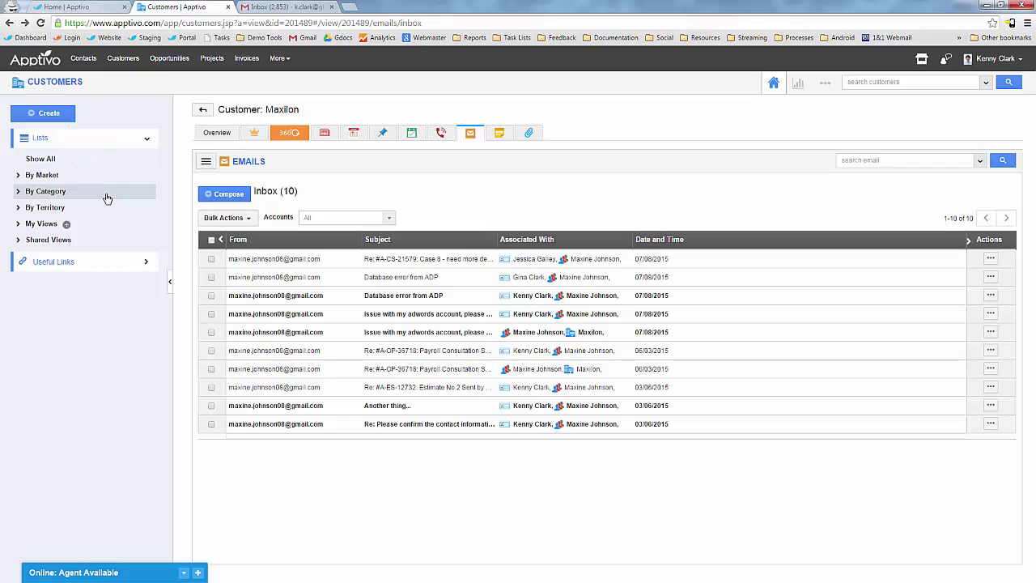
pyautogui.click(499, 132)
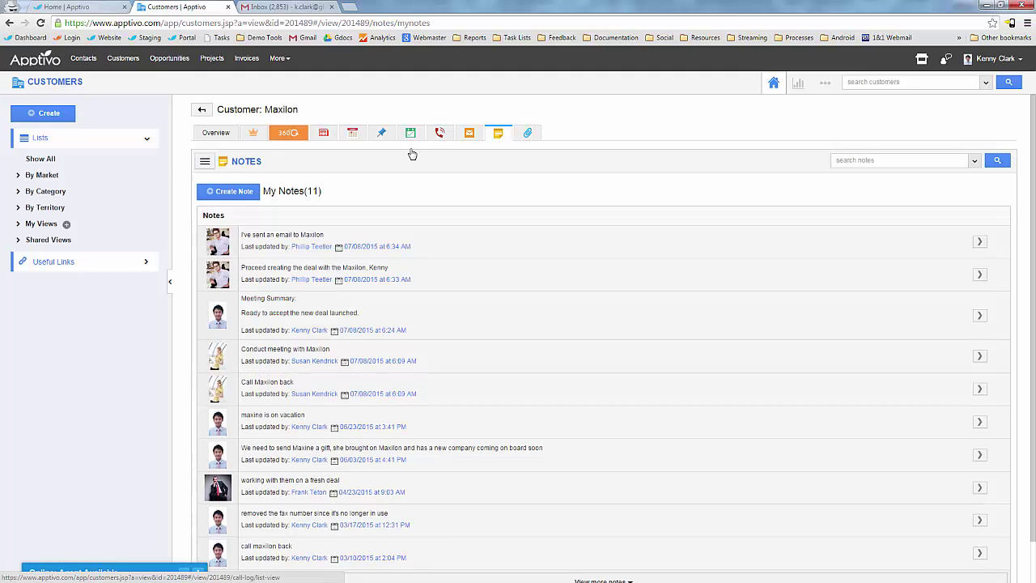
pyautogui.click(213, 193)
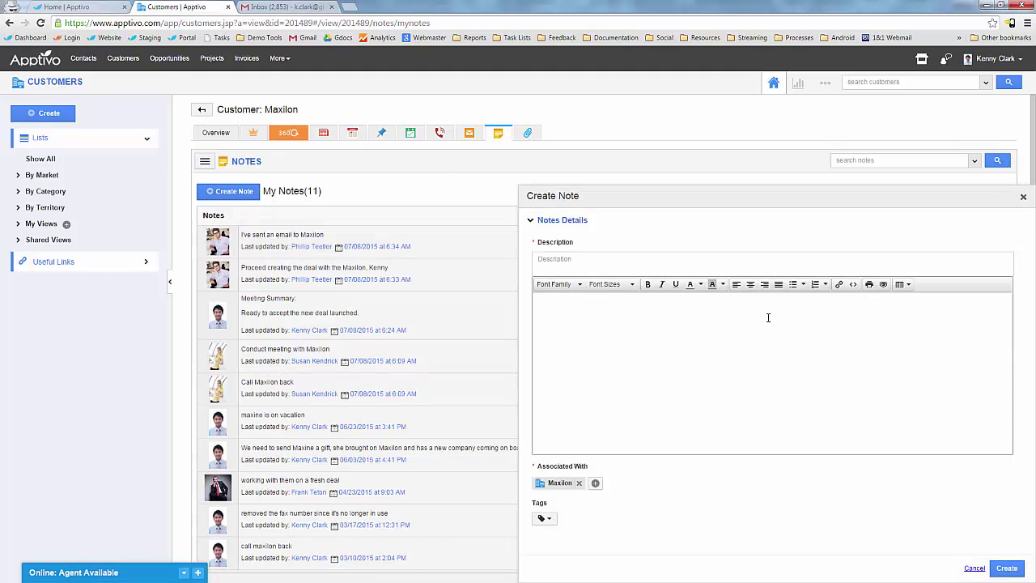
pyautogui.click(703, 374)
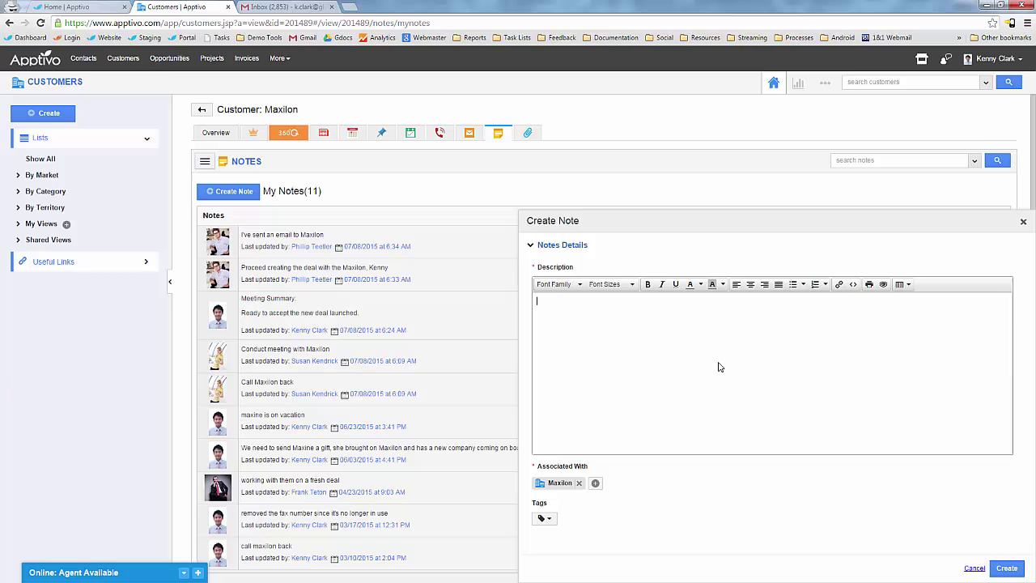
pyautogui.click(1026, 223)
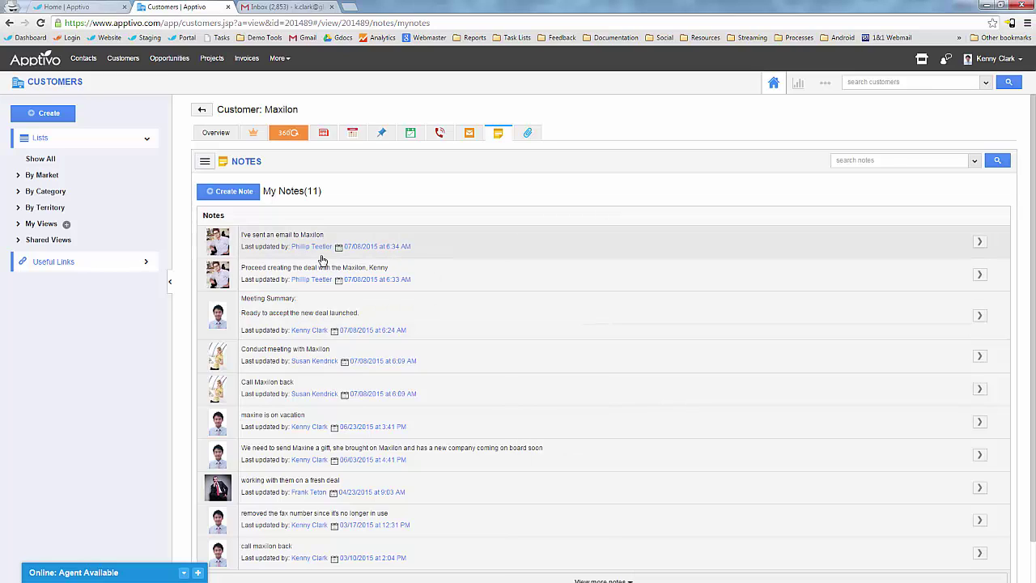
# Step: View Maxilon's documents and examine adding one from Google Drive, including its file upload option, without adding anything
pyautogui.click(527, 132)
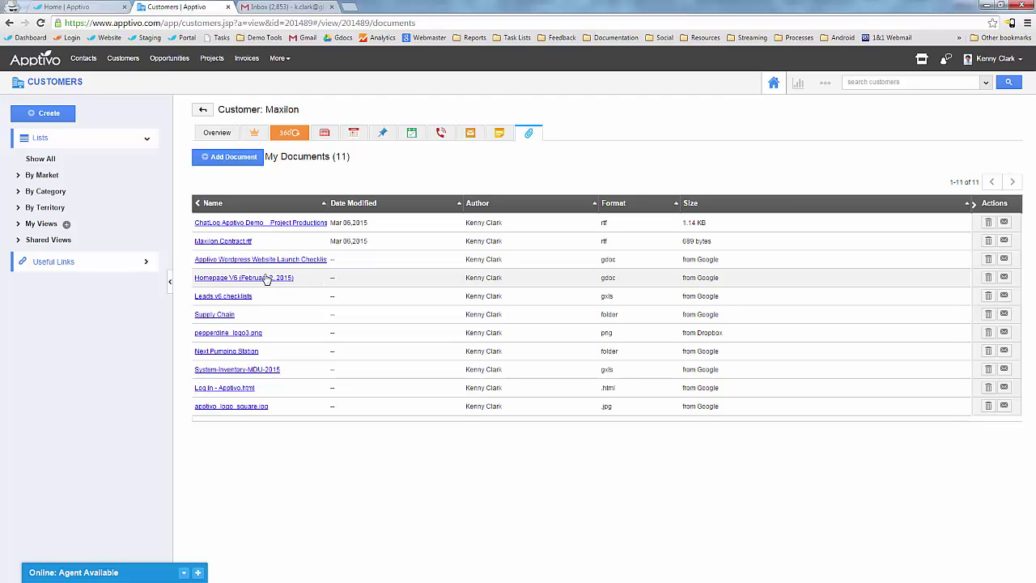
pyautogui.click(227, 159)
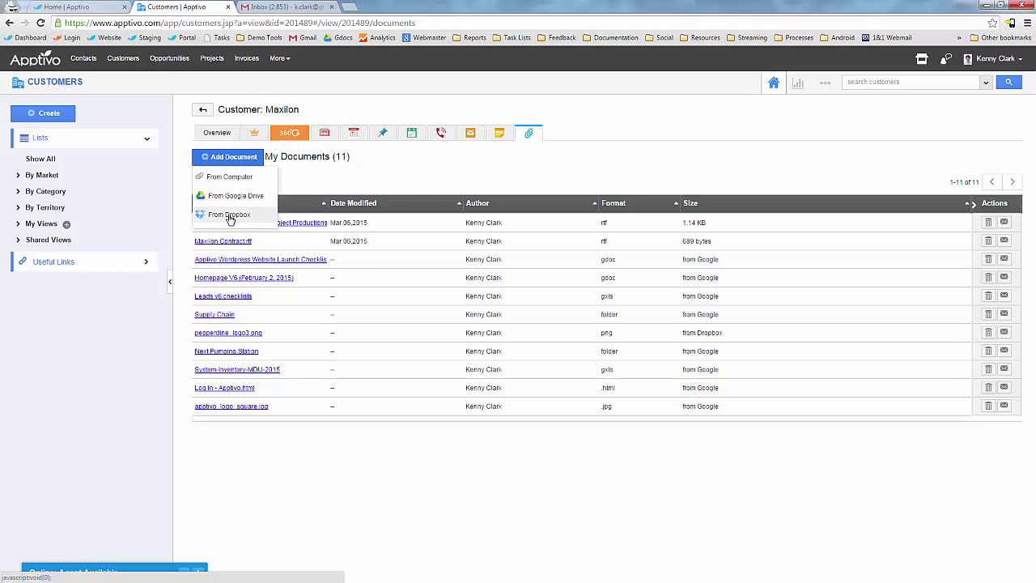
pyautogui.click(234, 198)
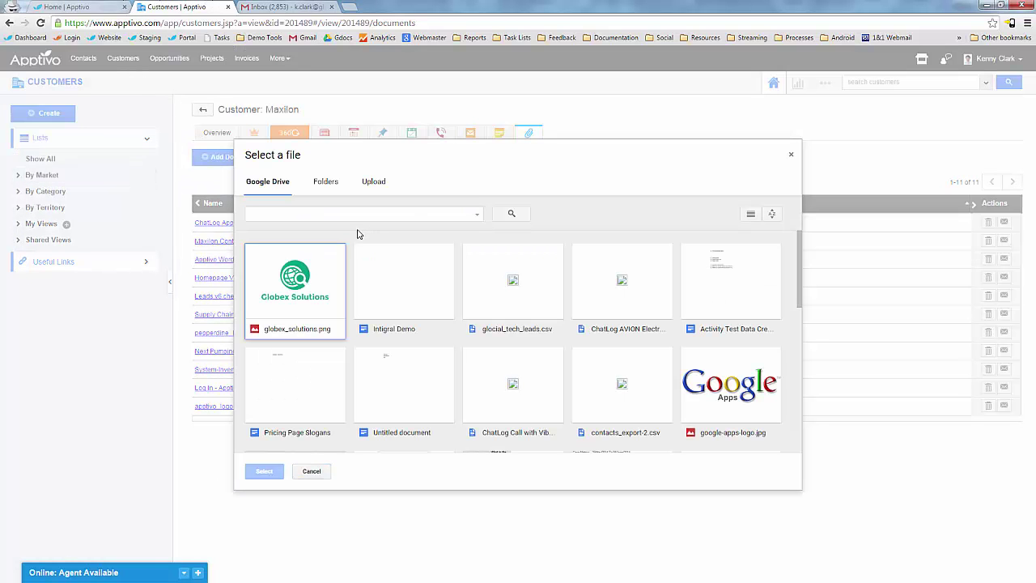
pyautogui.scroll(-2, 376, 341)
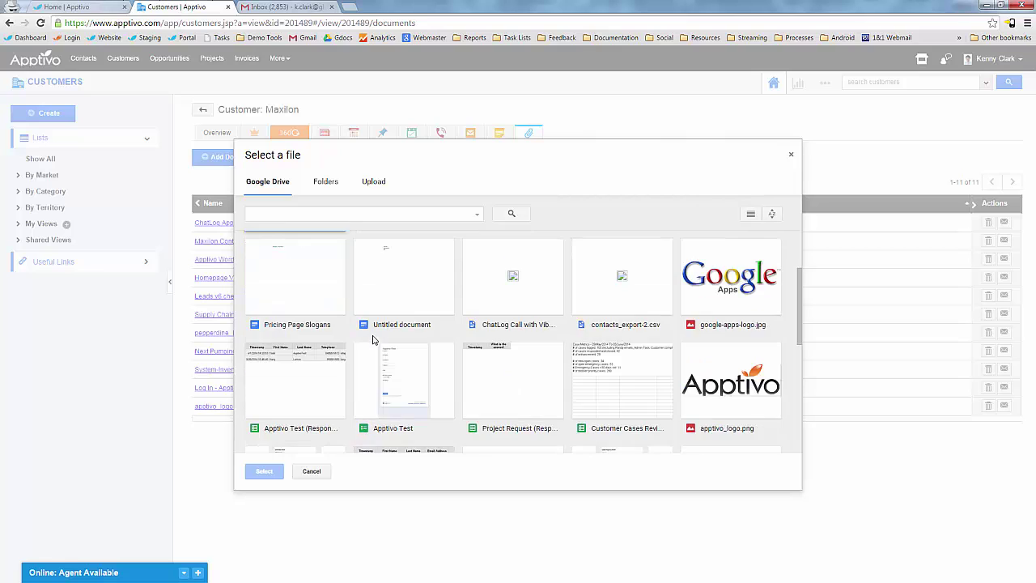
pyautogui.scroll(2, 376, 341)
pyautogui.click(368, 185)
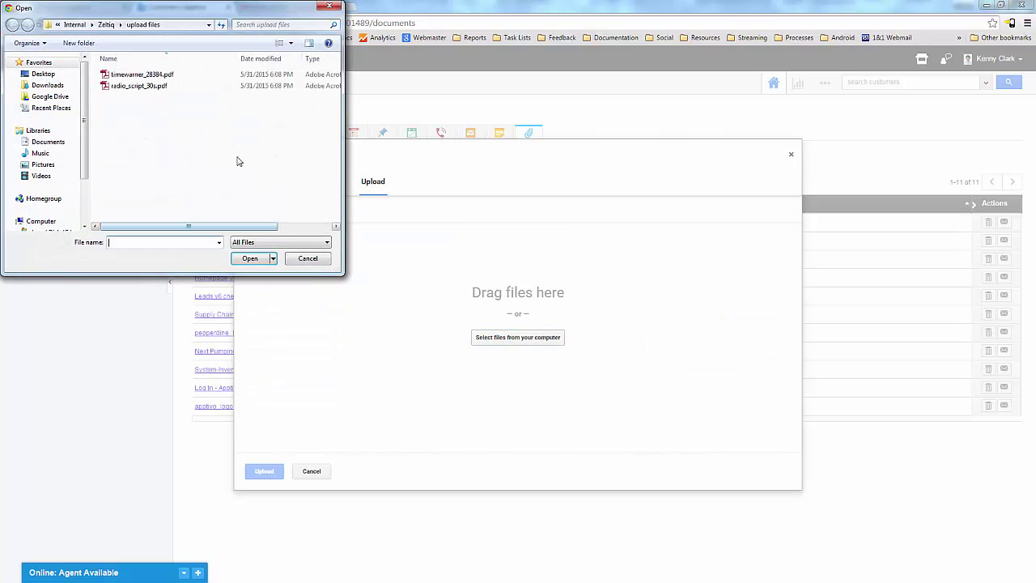
pyautogui.click(322, 261)
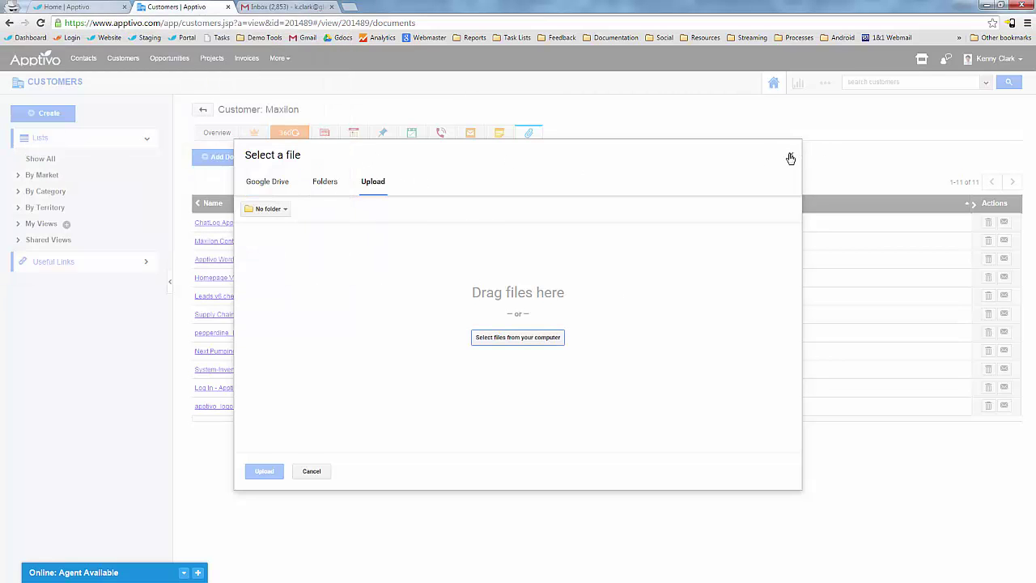
pyautogui.click(791, 154)
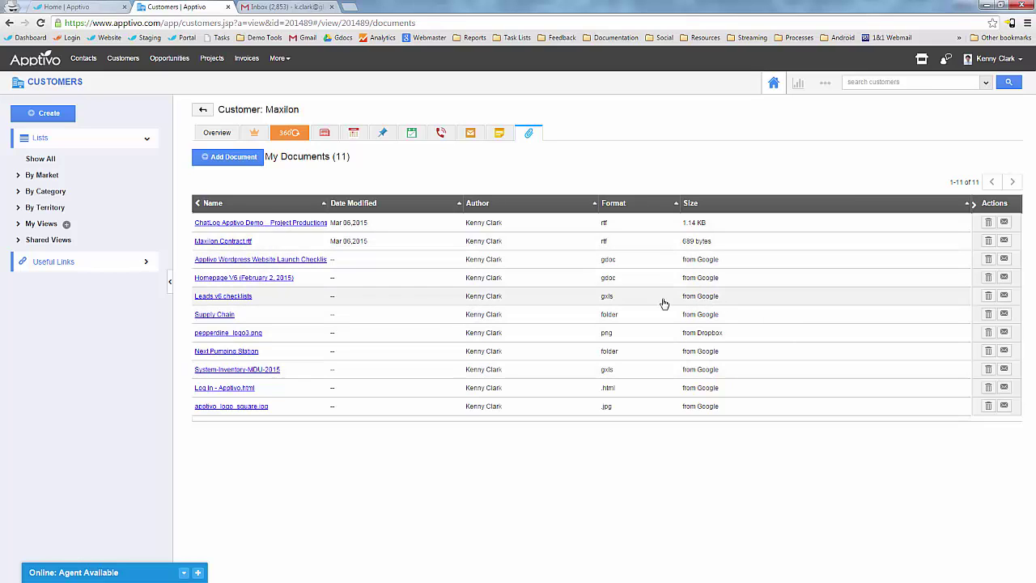
# Step: Open Maxilon's 360° View and list the customer's related opportunities and contacts
pyautogui.click(289, 132)
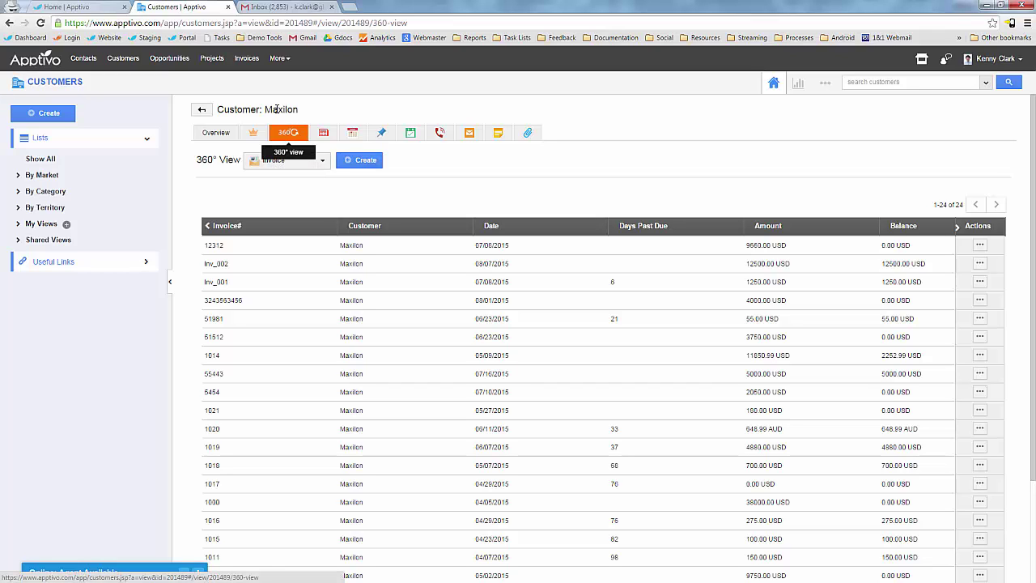
pyautogui.click(273, 165)
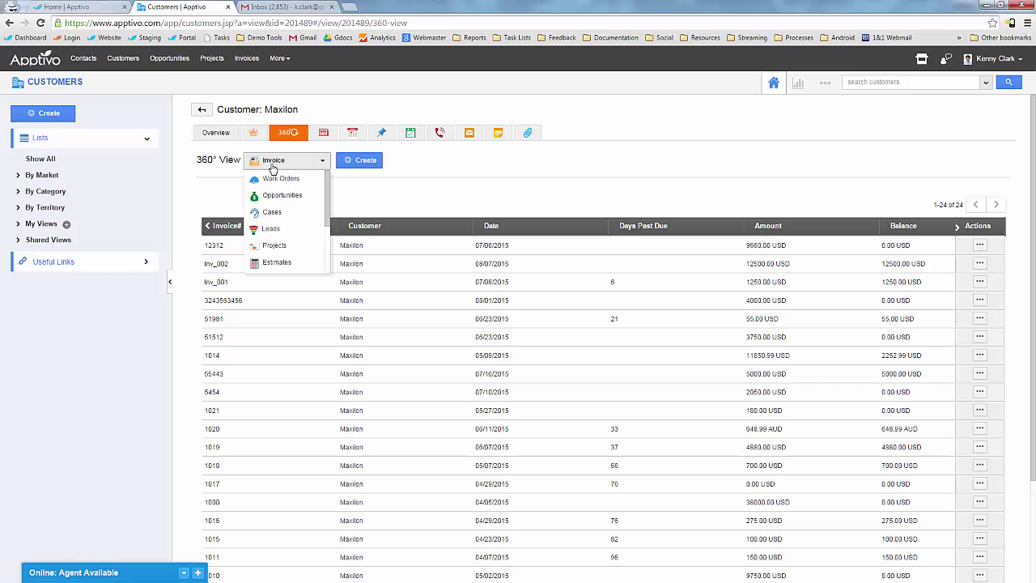
pyautogui.click(287, 196)
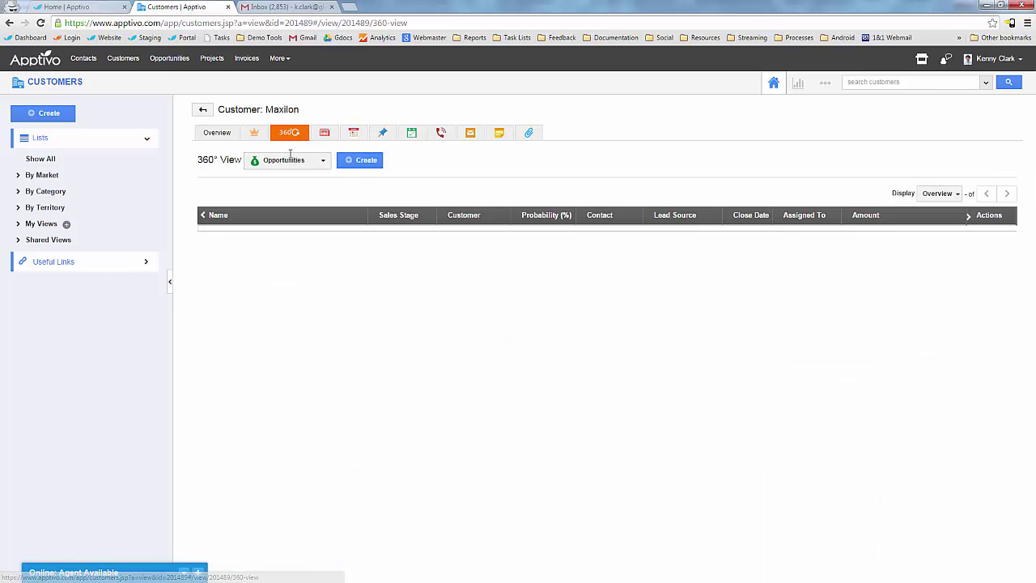
pyautogui.click(316, 162)
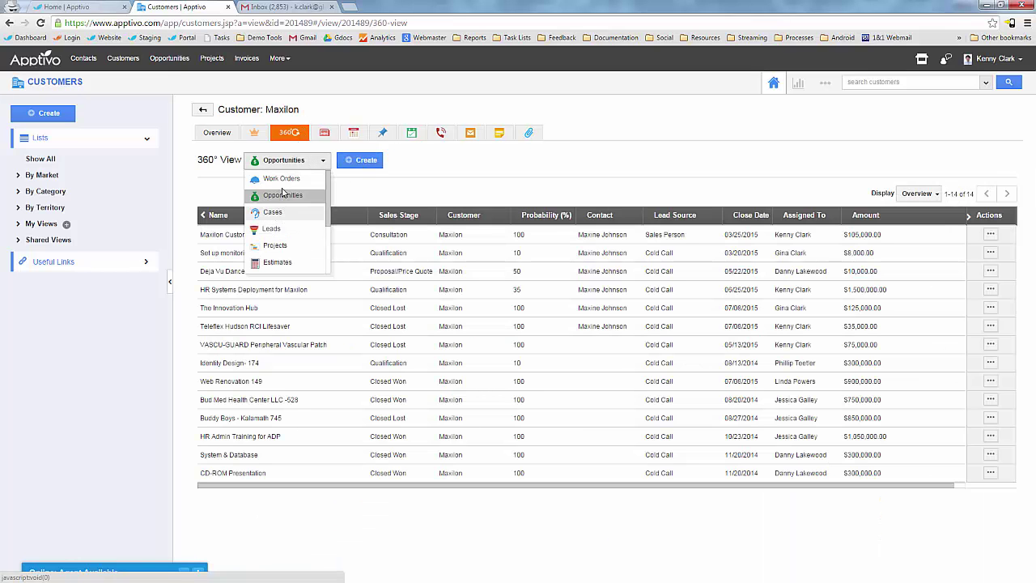
pyautogui.scroll(-3, 273, 234)
pyautogui.scroll(2, 273, 237)
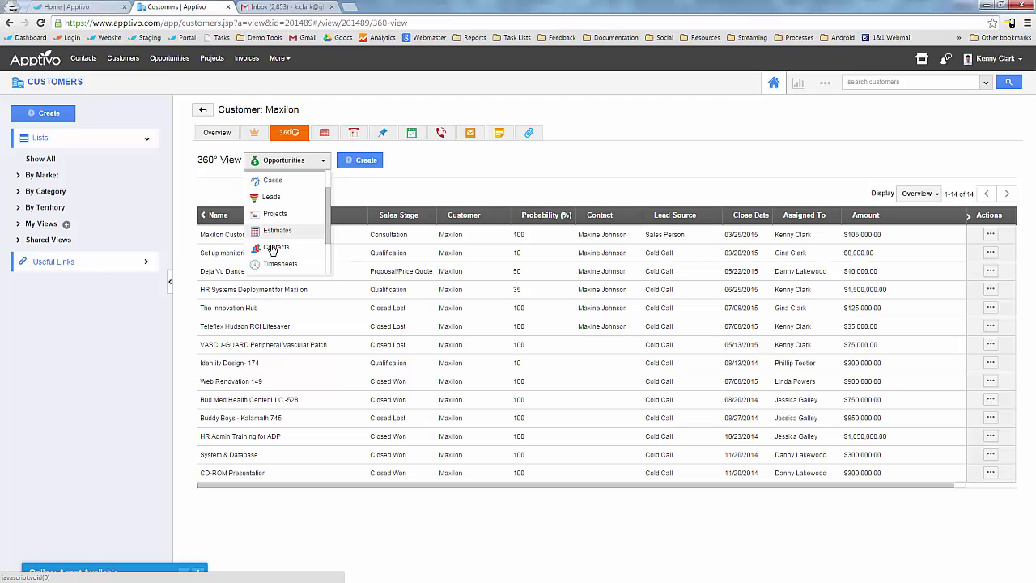
pyautogui.click(273, 247)
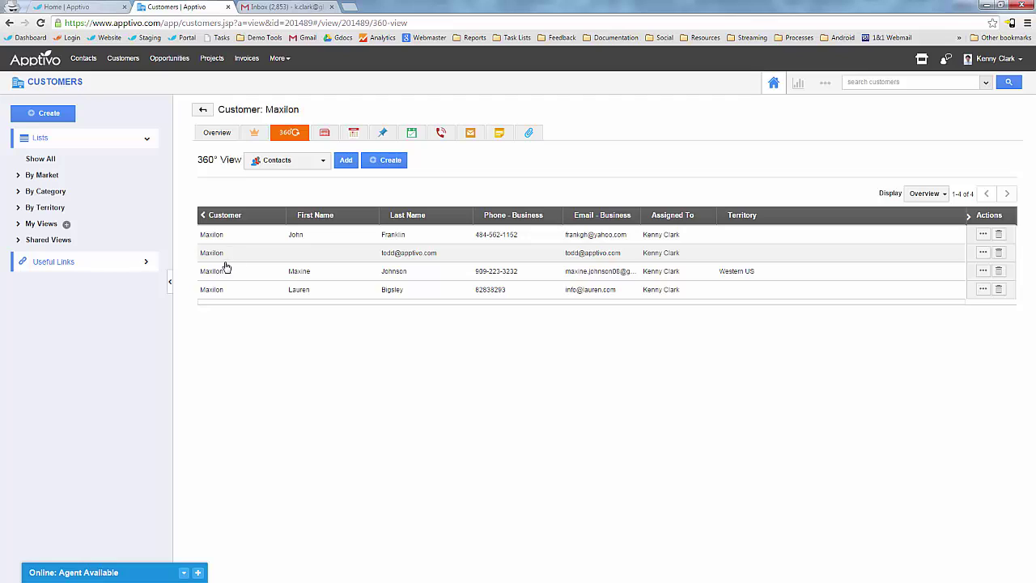
# Step: List Maxilon's invoices and then its estimates in the 360° View
pyautogui.click(268, 166)
pyautogui.scroll(-2, 276, 235)
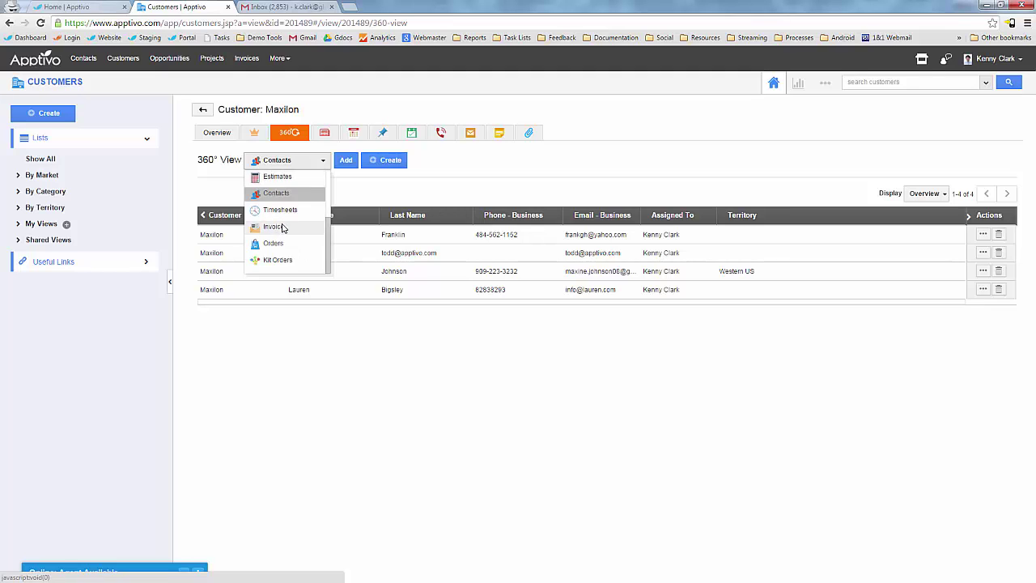
pyautogui.click(275, 226)
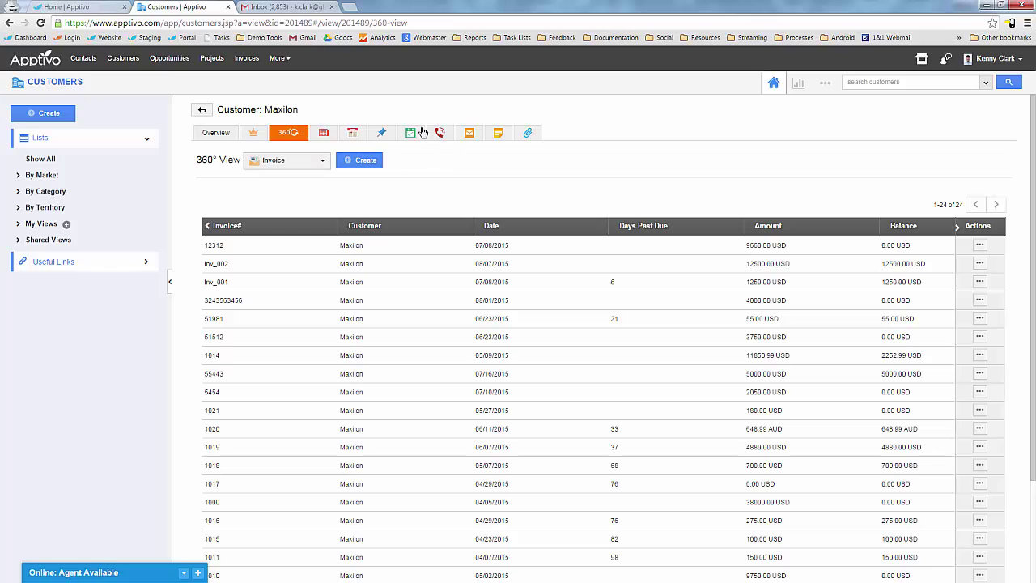
pyautogui.click(301, 162)
pyautogui.scroll(1, 280, 210)
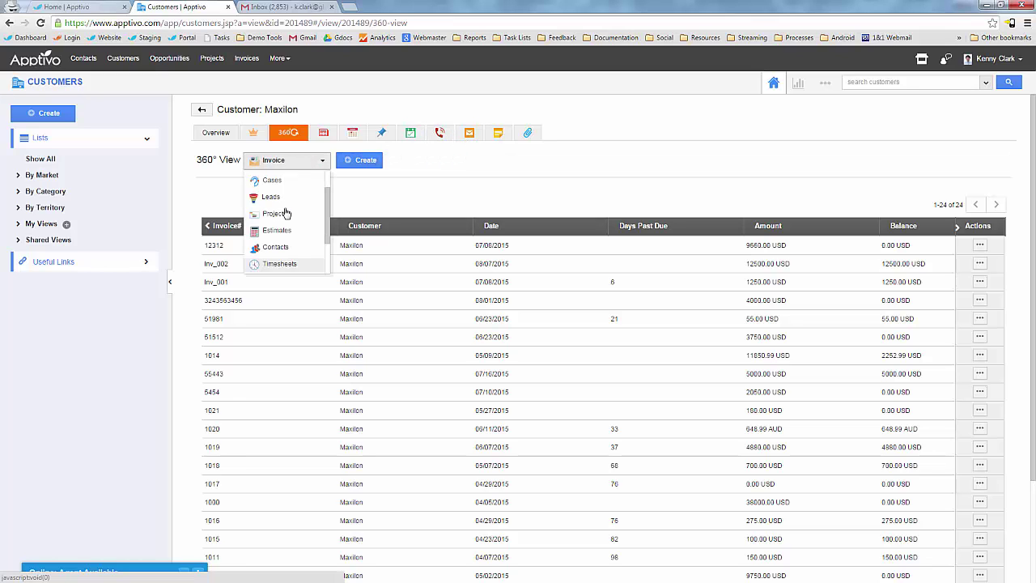
pyautogui.click(278, 230)
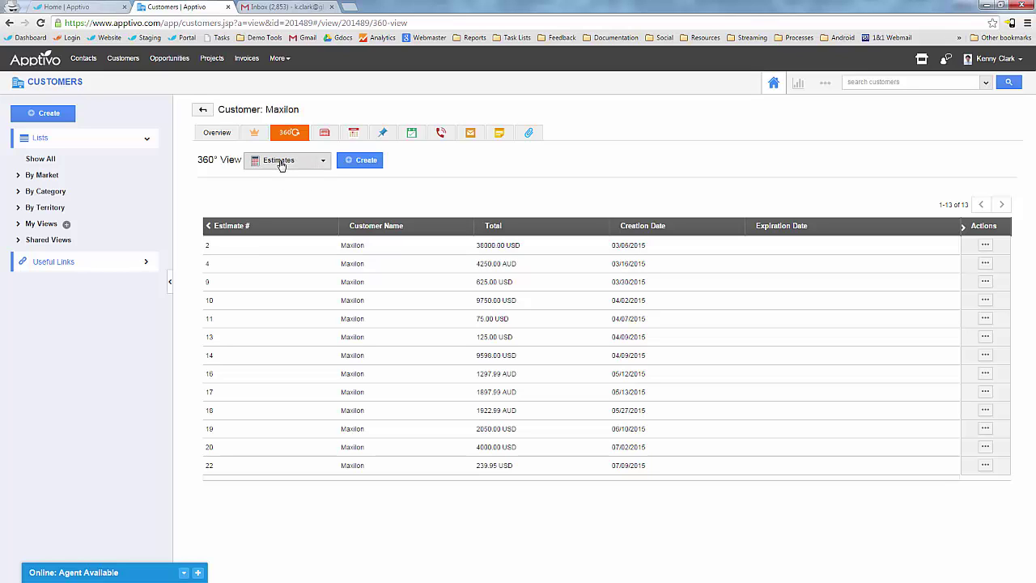
# Step: Switch the 360° View to Maxilon's related projects
pyautogui.click(279, 160)
pyautogui.scroll(-2, 275, 231)
pyautogui.scroll(2, 278, 236)
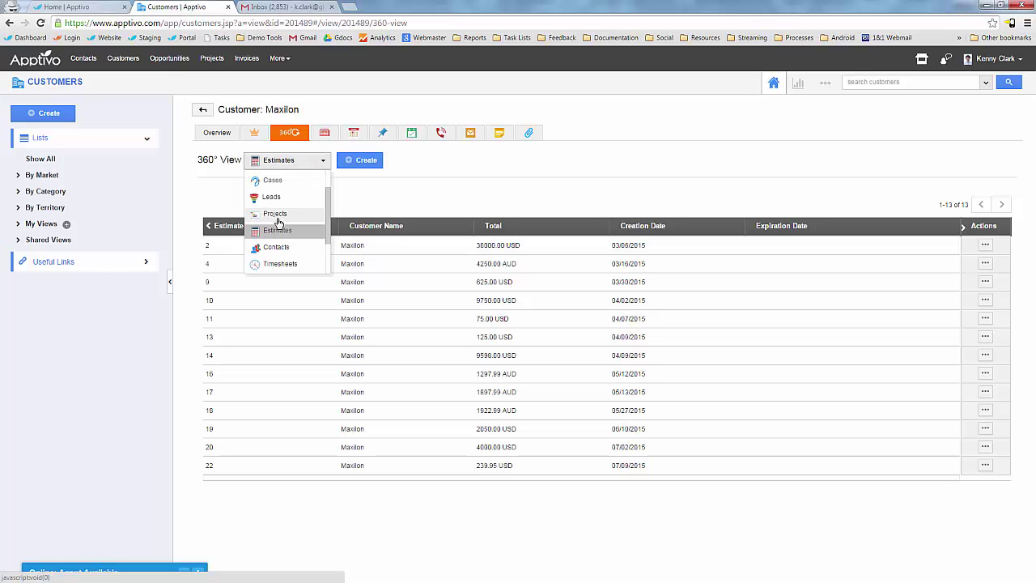
pyautogui.click(277, 218)
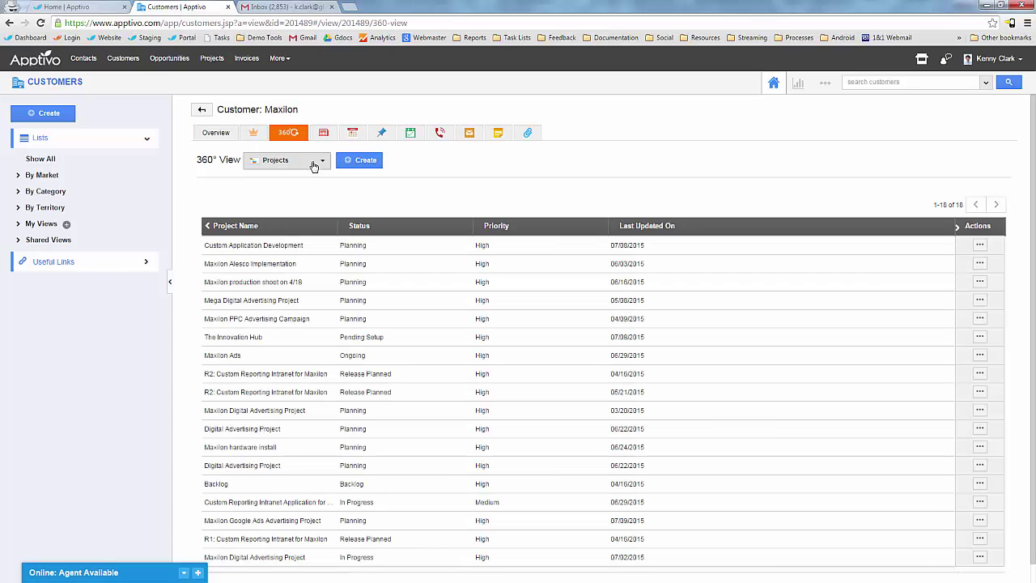
# Step: List Maxilon's cases in the 360° View, and examine a blank case form without saving it
pyautogui.click(279, 160)
pyautogui.click(267, 212)
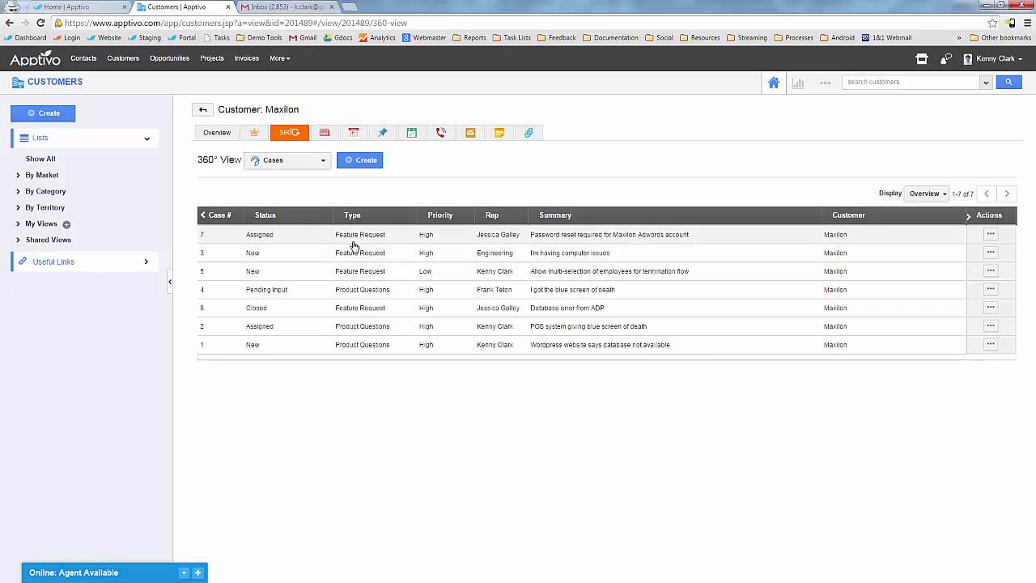
pyautogui.click(366, 161)
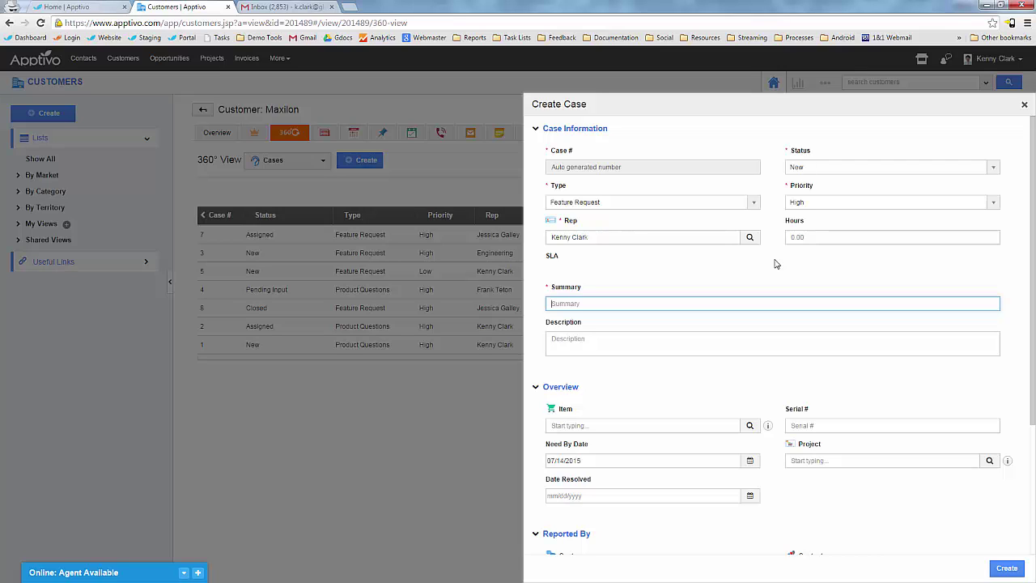
pyautogui.click(1024, 104)
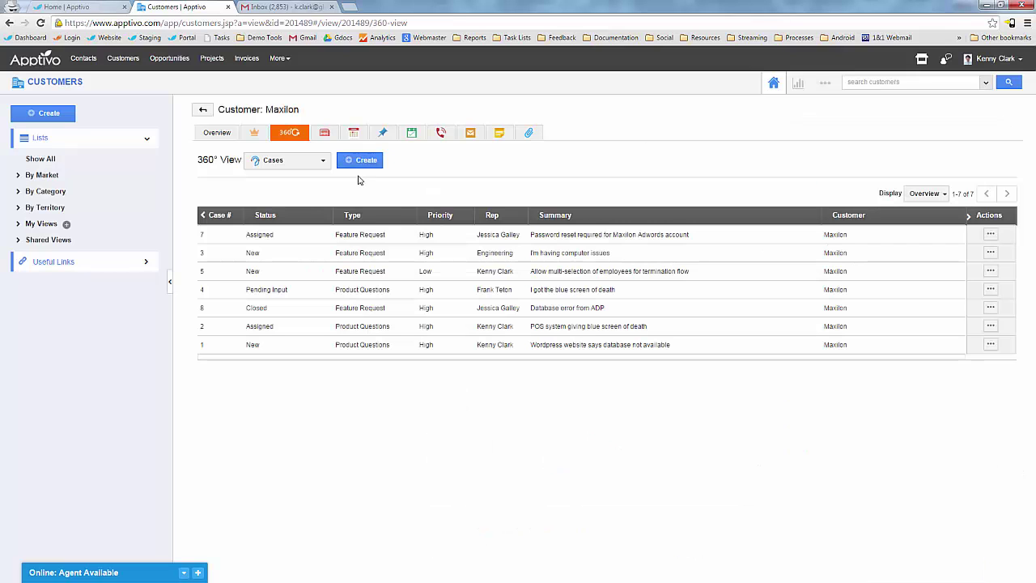
# Step: Return to the full customer list, switch to the Leads app, and briefly view the first lead's details
pyautogui.click(40, 159)
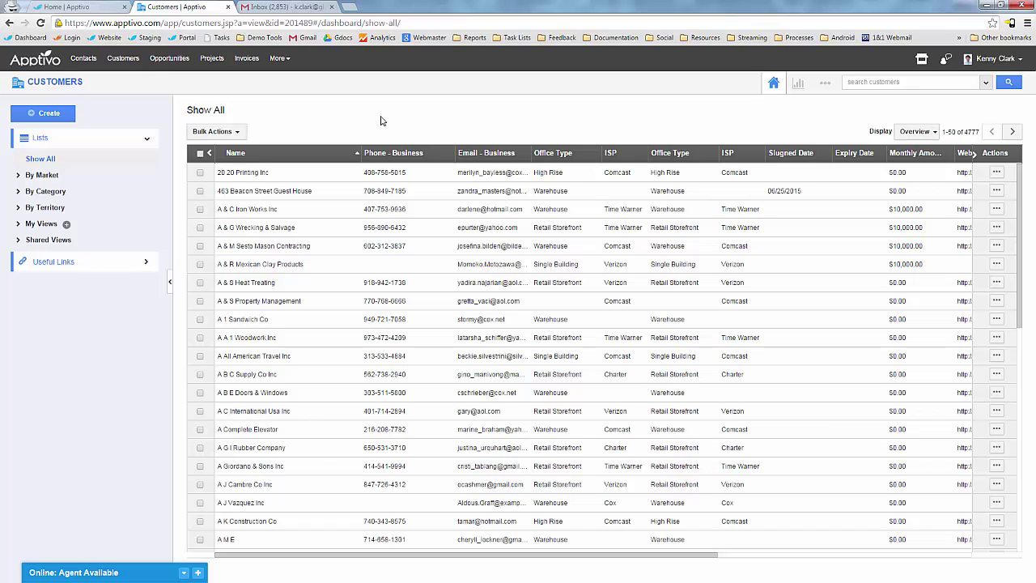
pyautogui.click(280, 58)
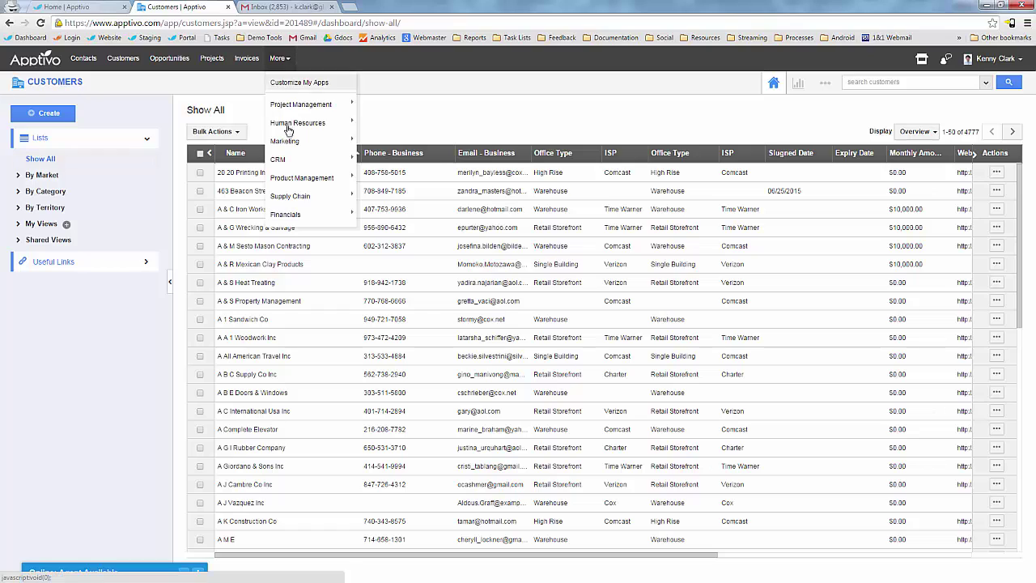
pyautogui.moveTo(324, 159)
pyautogui.click(385, 223)
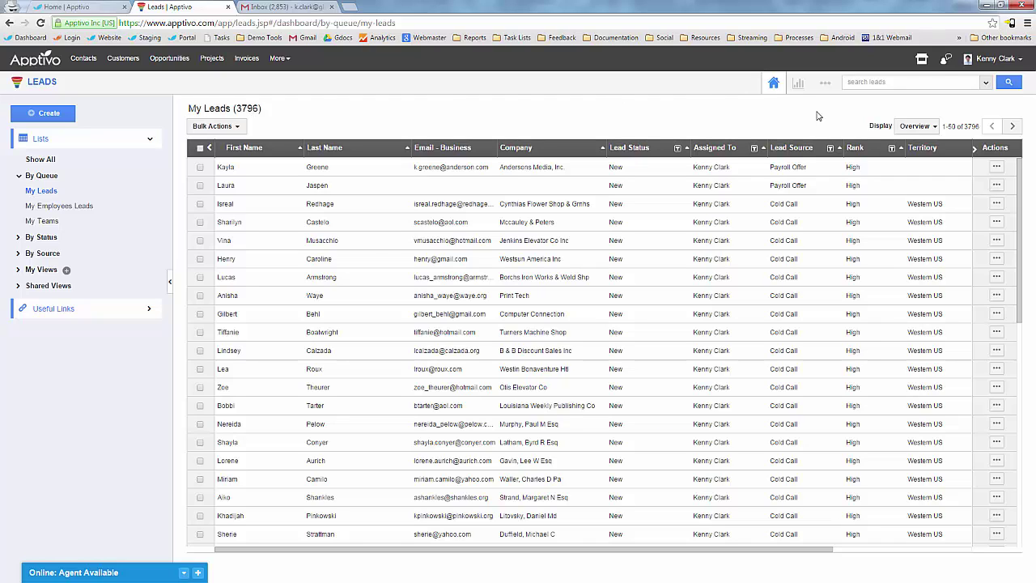
pyautogui.click(613, 169)
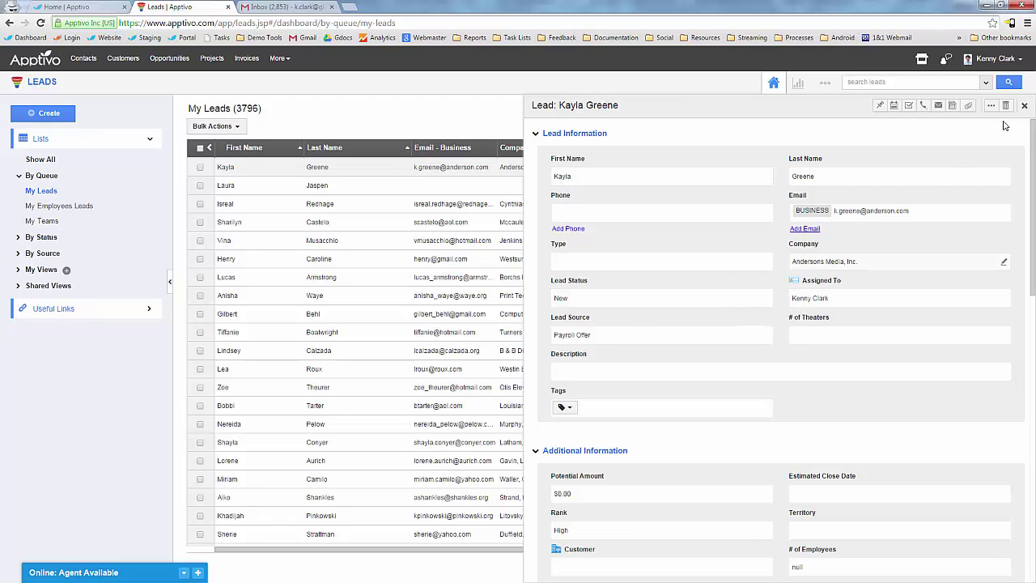
pyautogui.click(1024, 105)
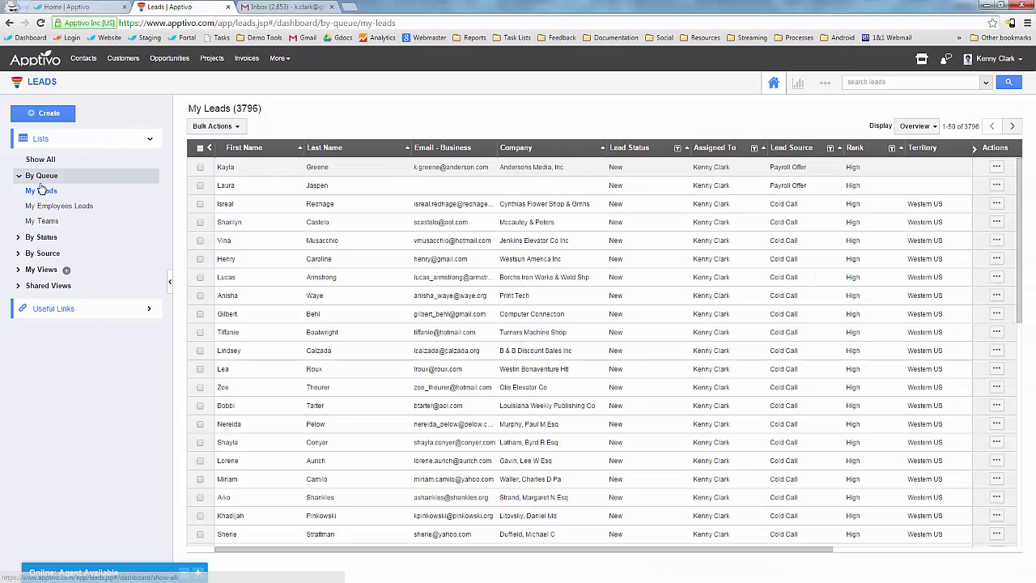
# Step: Expand the lead lists by status and source, and show the leads from the Info USA Q3 source
pyautogui.click(40, 237)
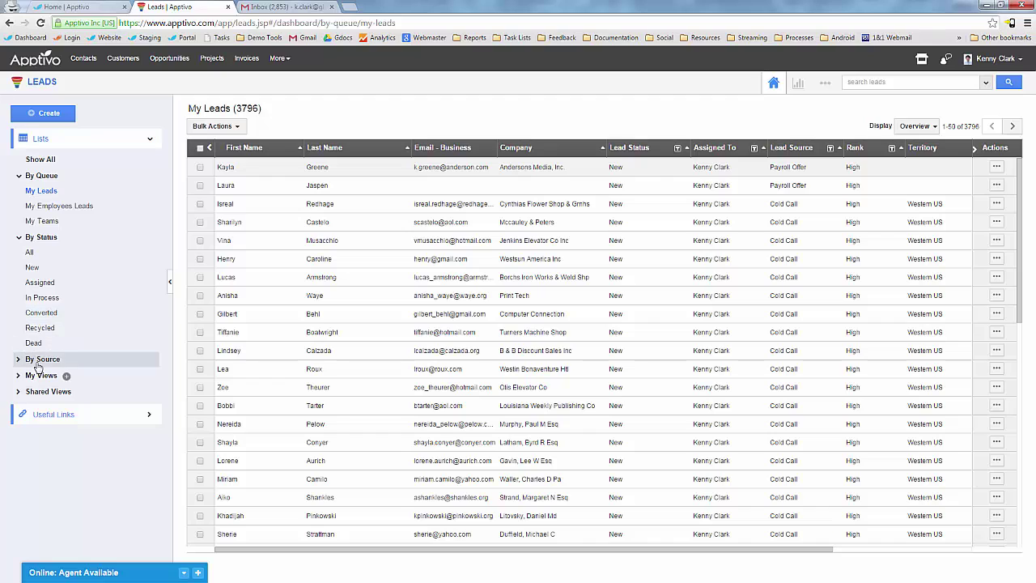
pyautogui.click(37, 359)
pyautogui.scroll(-1, 80, 341)
pyautogui.scroll(-1, 80, 341)
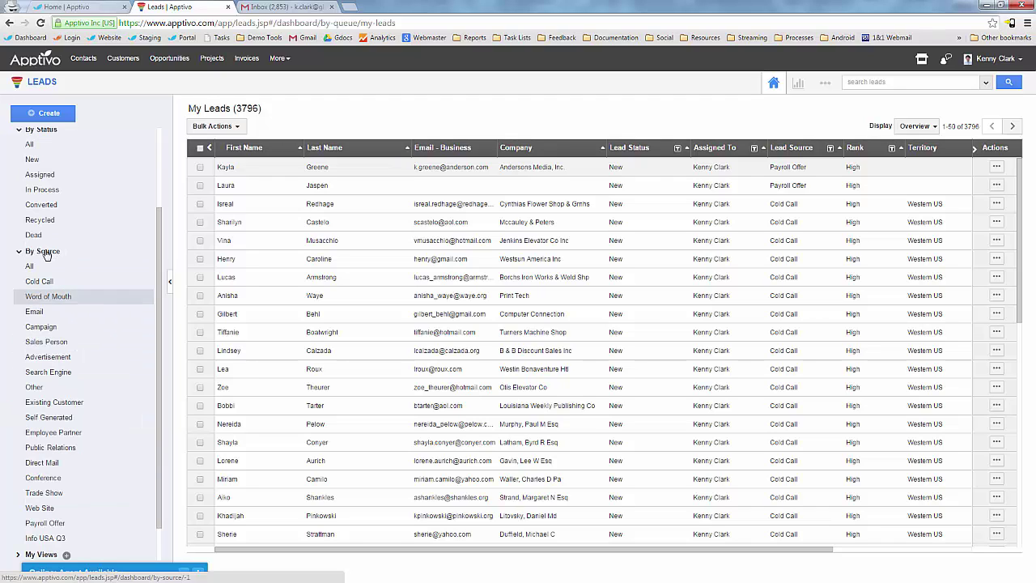
pyautogui.click(48, 539)
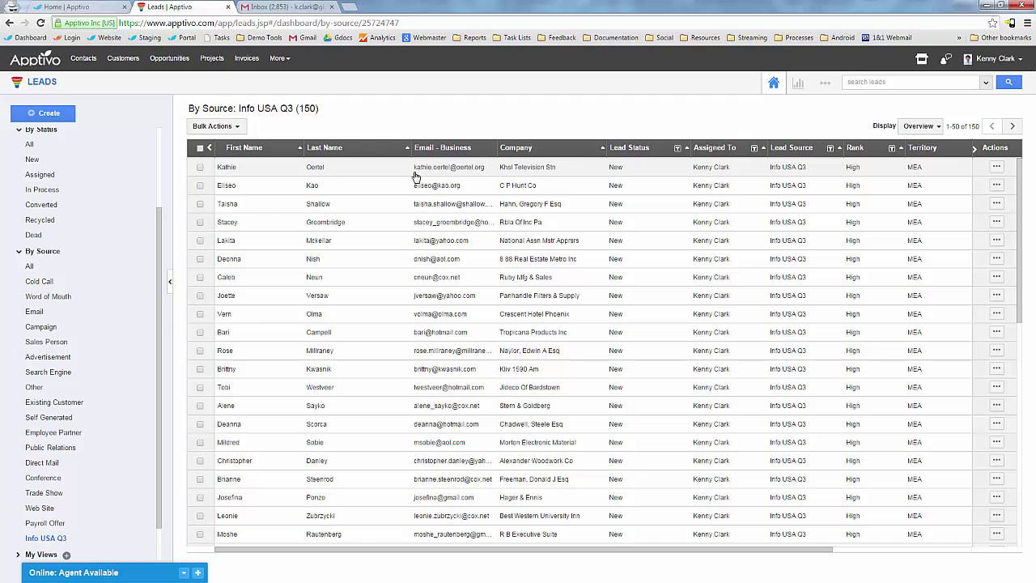
# Step: Open the first Info USA Q3 lead's full record and examine its additional information, including the territory choices, without changing the territory
pyautogui.click(999, 167)
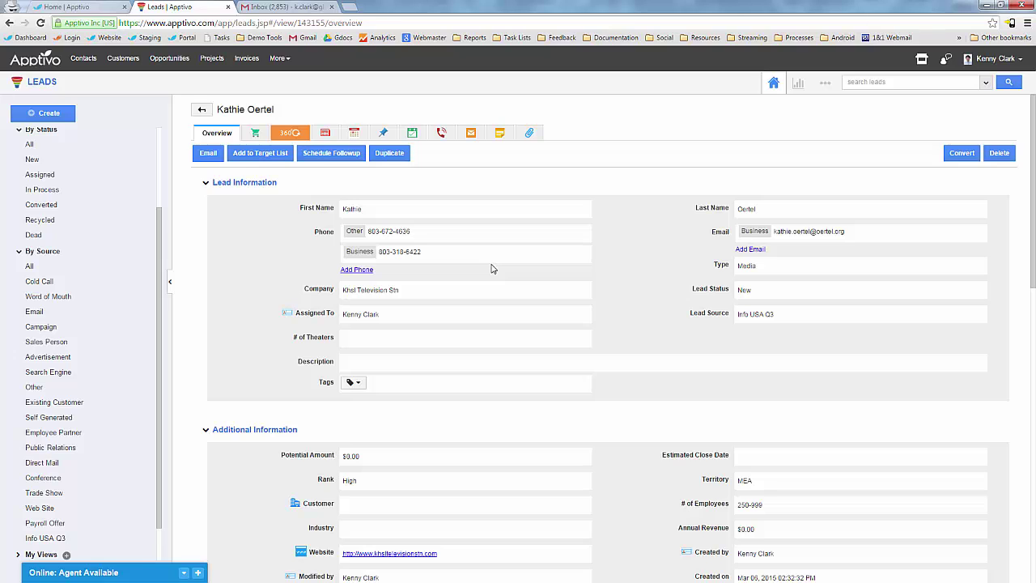
pyautogui.scroll(-1, 609, 292)
pyautogui.scroll(-4, 609, 292)
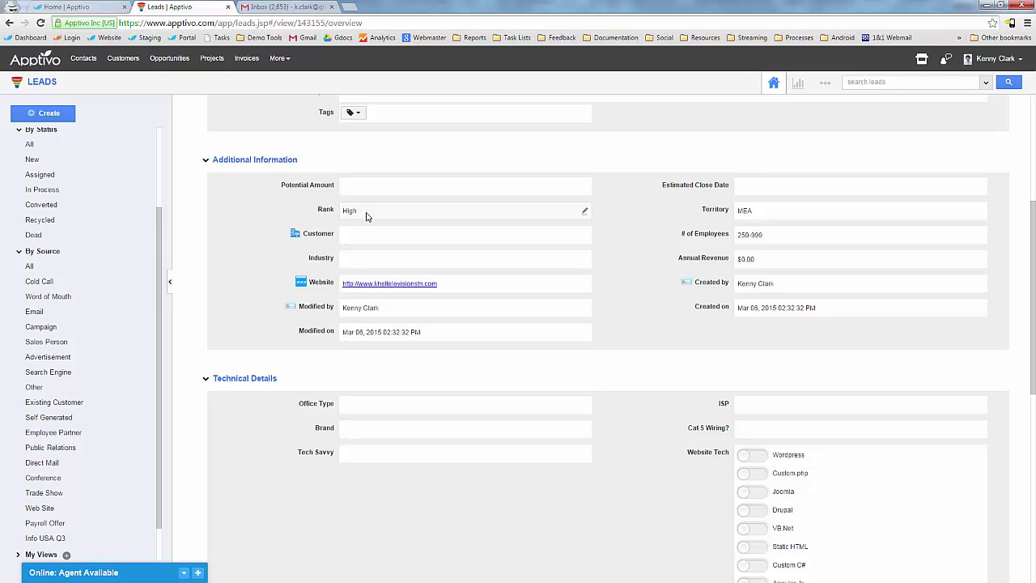
pyautogui.click(779, 212)
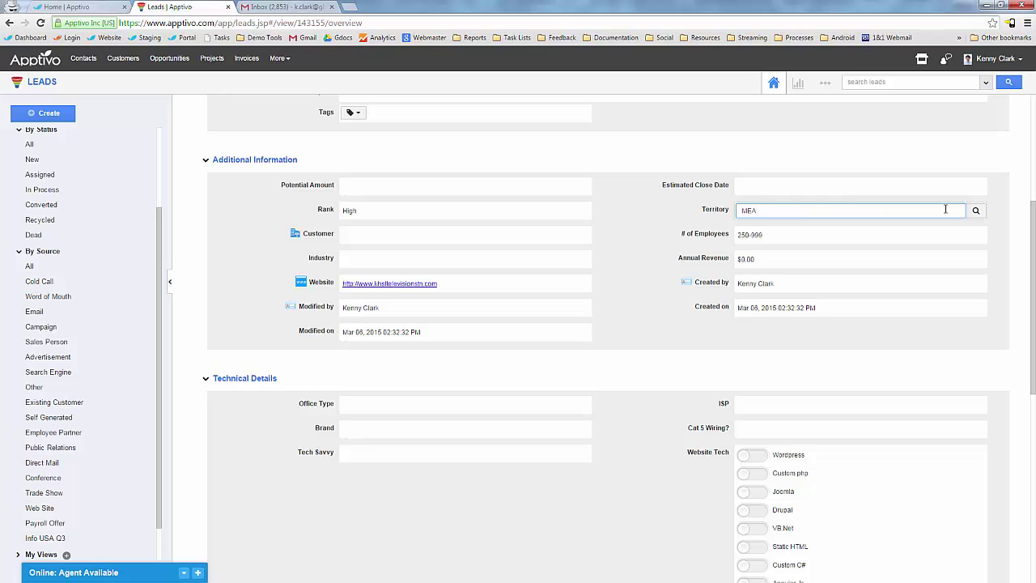
pyautogui.click(976, 211)
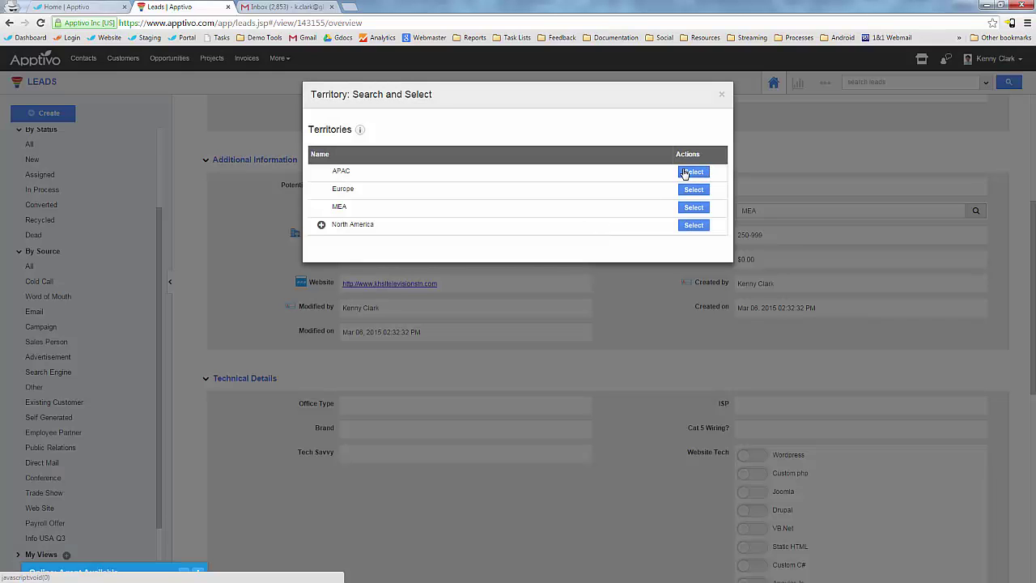
pyautogui.click(722, 95)
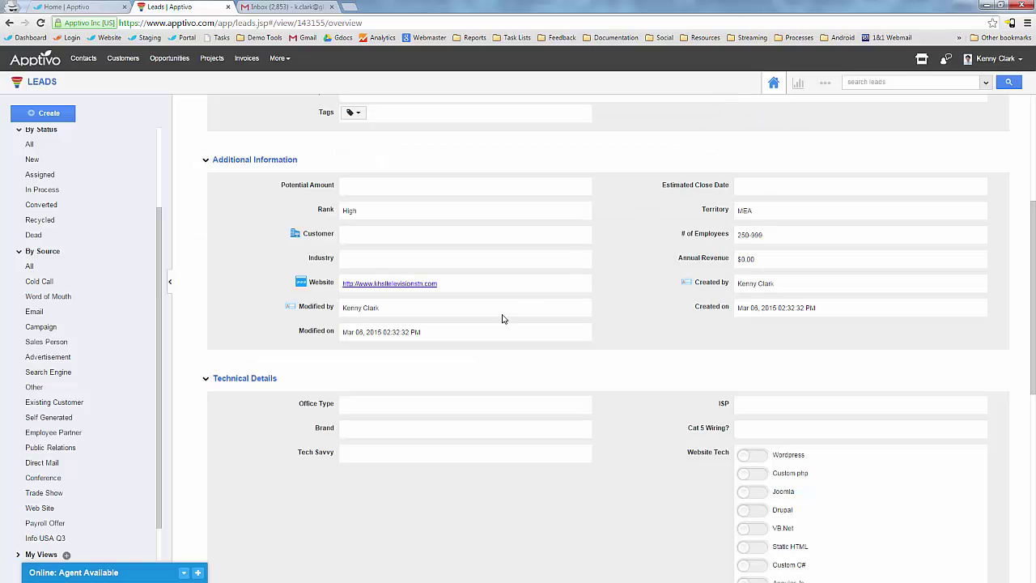
# Step: Set the Office Type in the lead's Technical Details to High Rise
pyautogui.scroll(-3, 502, 318)
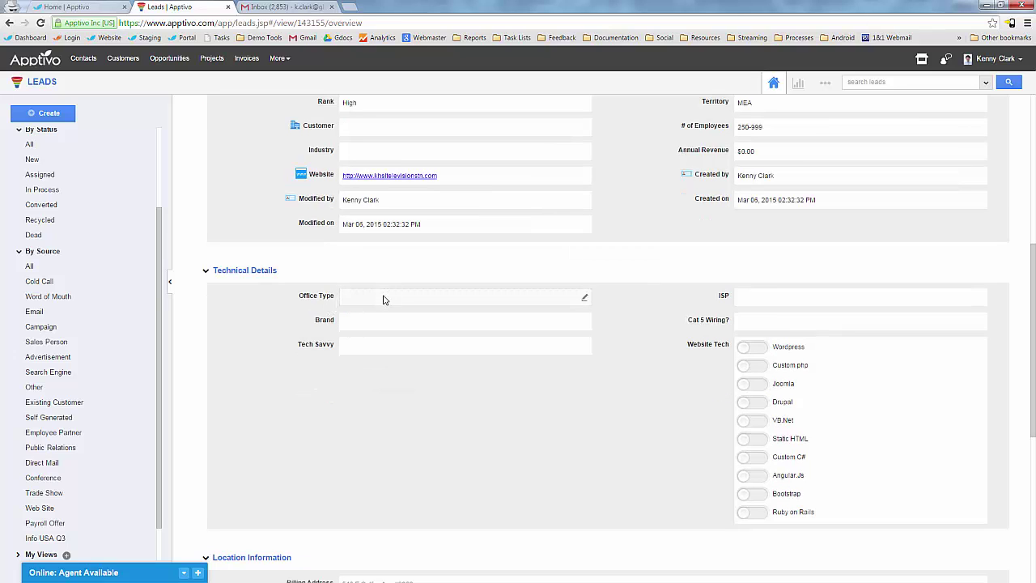
pyautogui.click(385, 299)
pyautogui.click(382, 301)
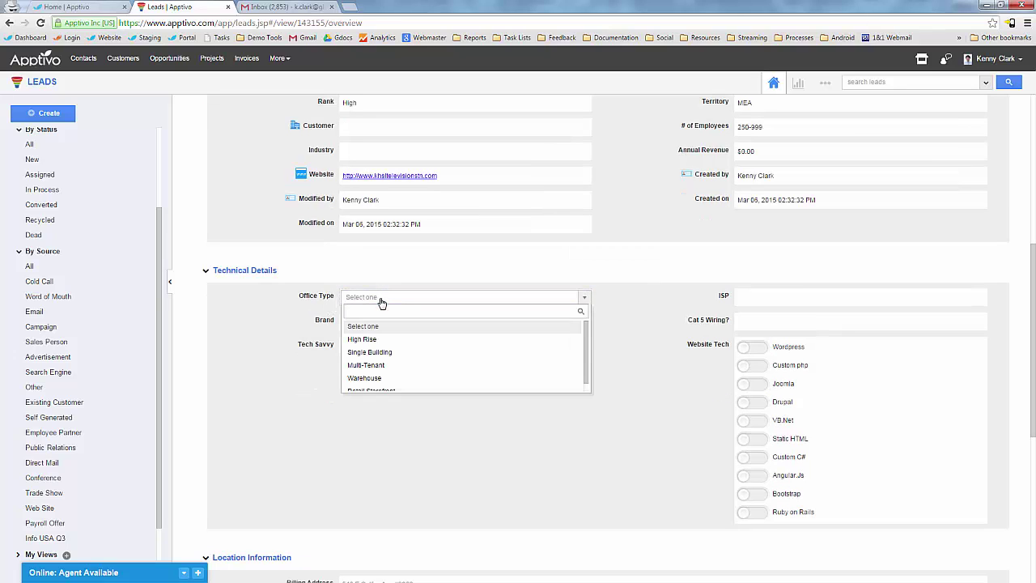
pyautogui.click(332, 329)
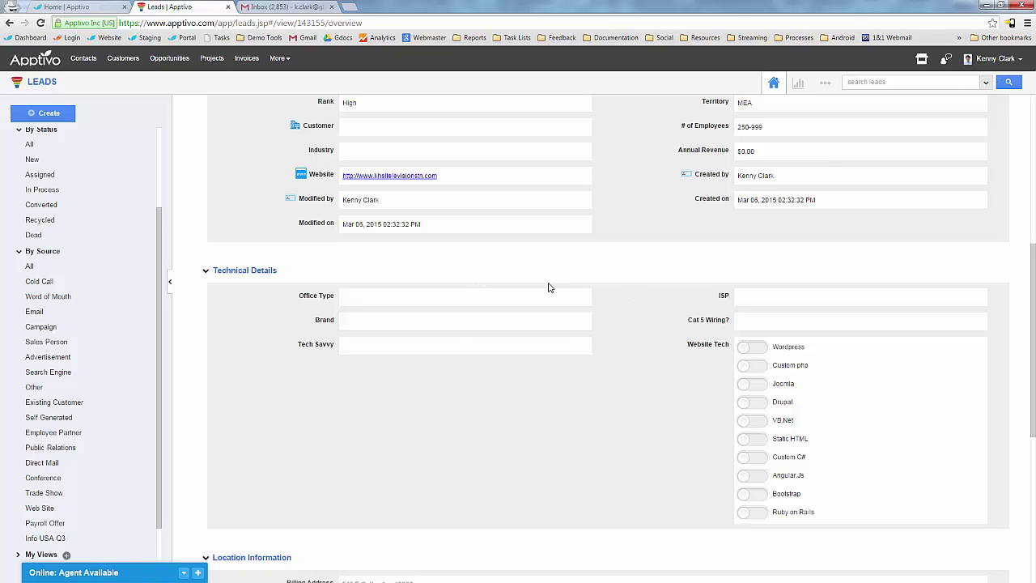
pyautogui.click(462, 304)
pyautogui.click(462, 305)
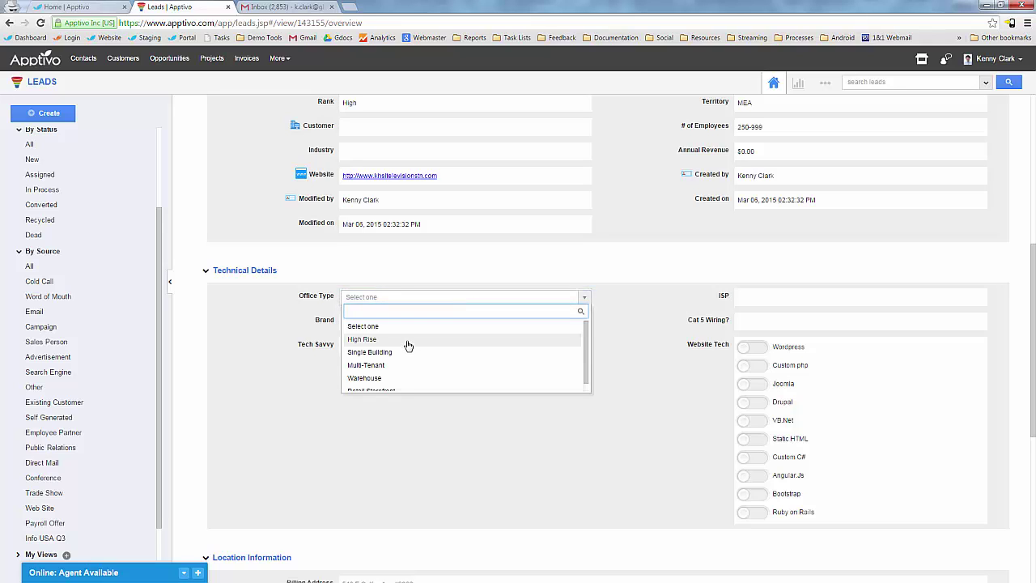
pyautogui.click(358, 343)
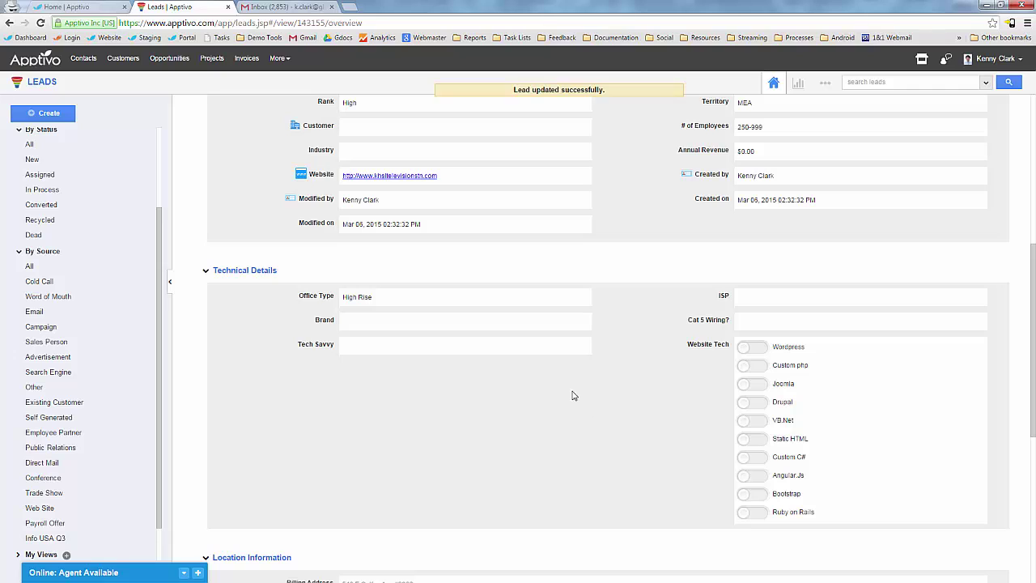
# Step: Set the lead's ISP to Verizon and turn on Wordpress under Website Tech
pyautogui.click(777, 302)
pyautogui.click(771, 304)
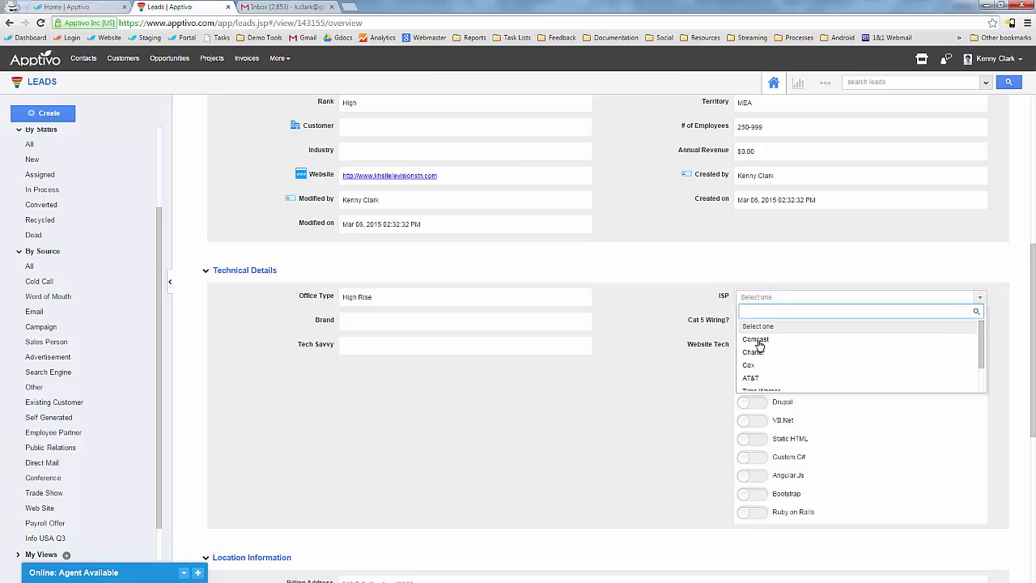
pyautogui.scroll(-2, 762, 352)
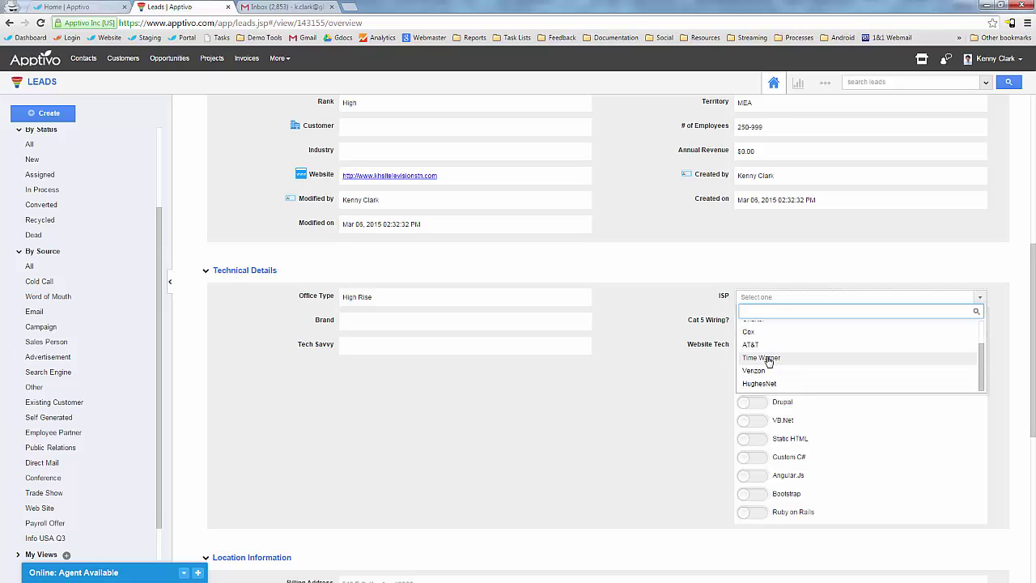
pyautogui.click(765, 346)
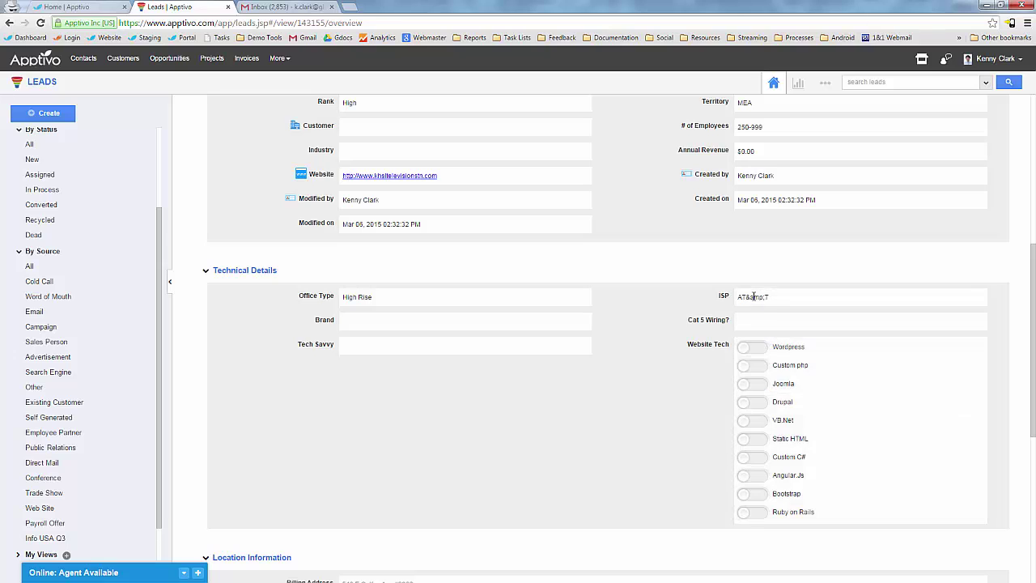
pyautogui.click(765, 299)
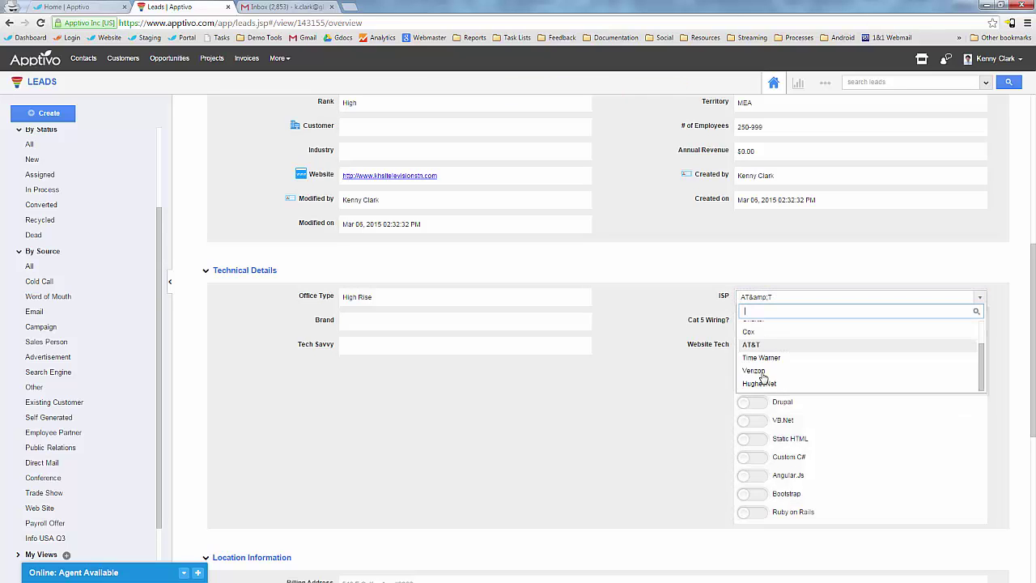
pyautogui.click(761, 372)
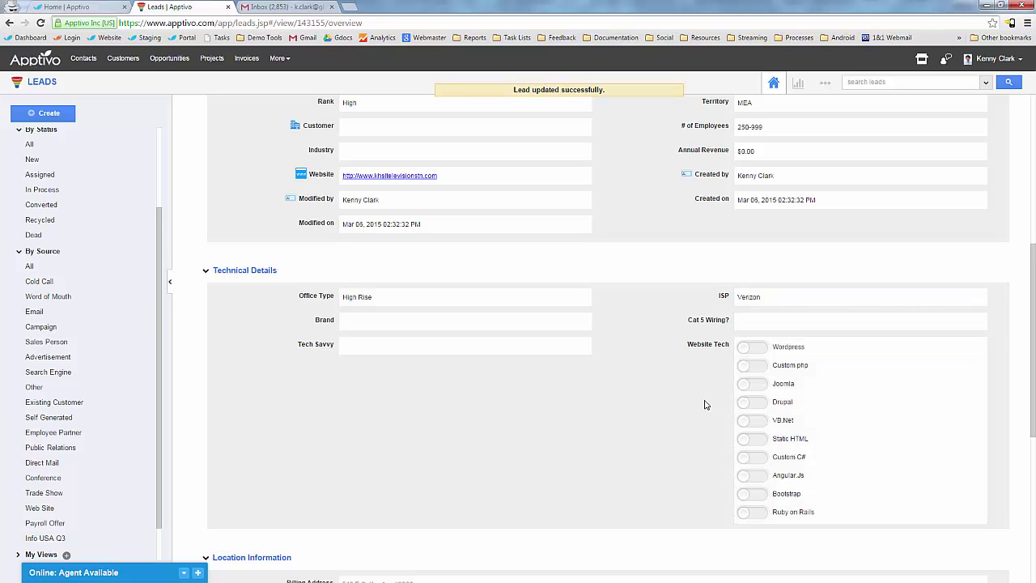
pyautogui.click(753, 347)
# Step: Return to the My Leads list and search the leads for "high rise"
pyautogui.click(45, 83)
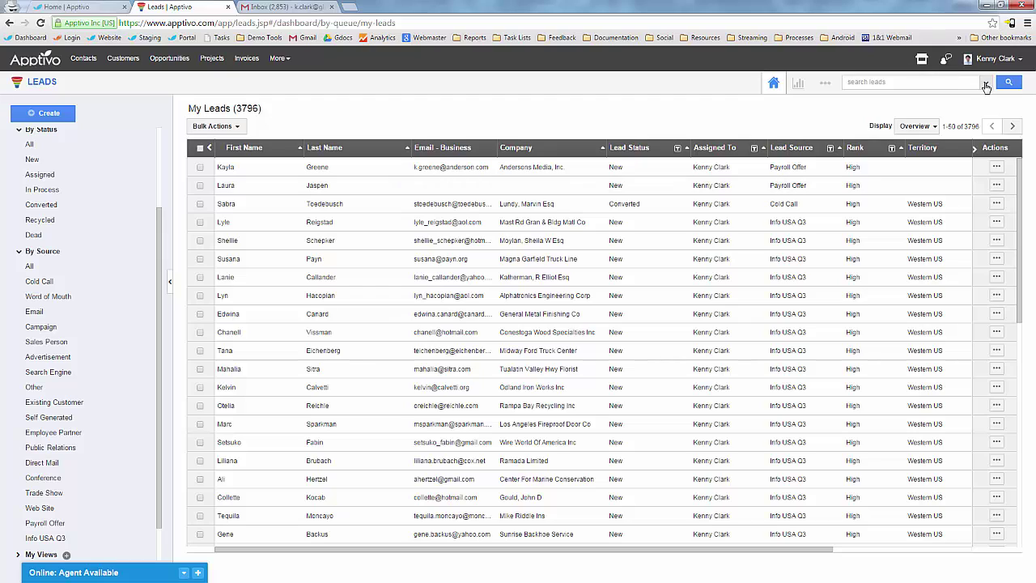
pyautogui.click(933, 84)
pyautogui.write('ti')
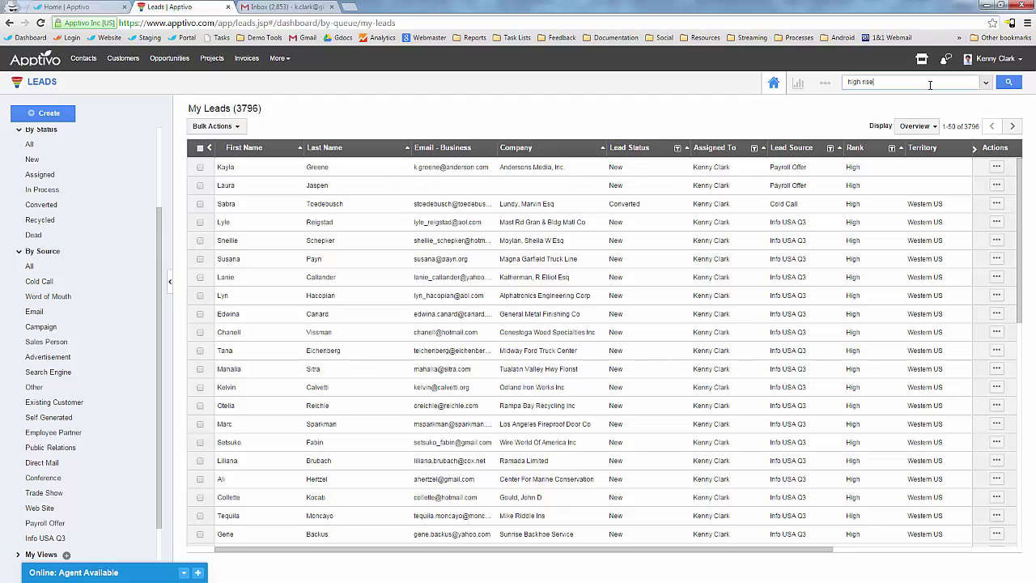
pyautogui.press('Return')
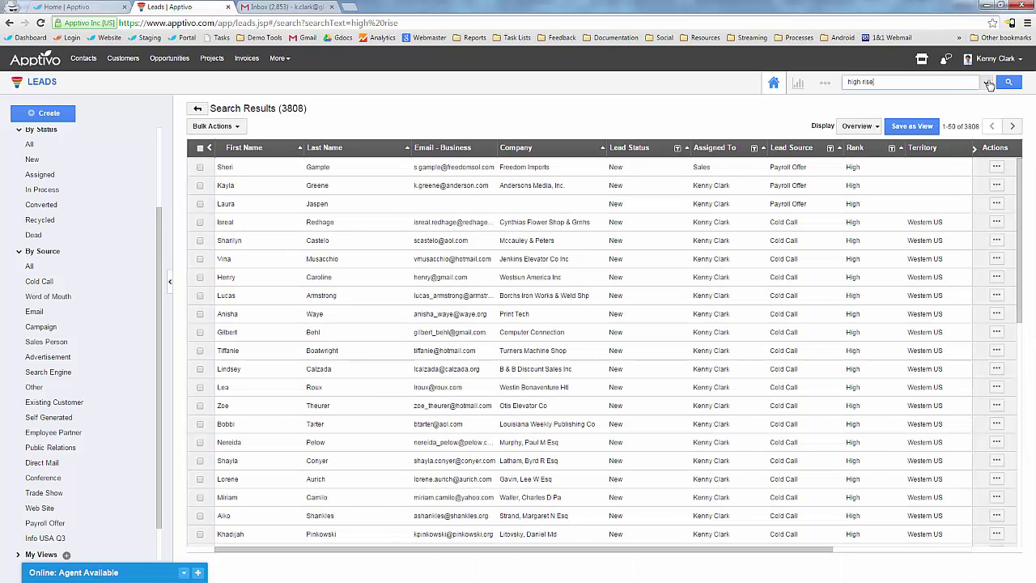
# Step: Run an advanced lead search with the Technical Details office type set to High Rise
pyautogui.click(987, 85)
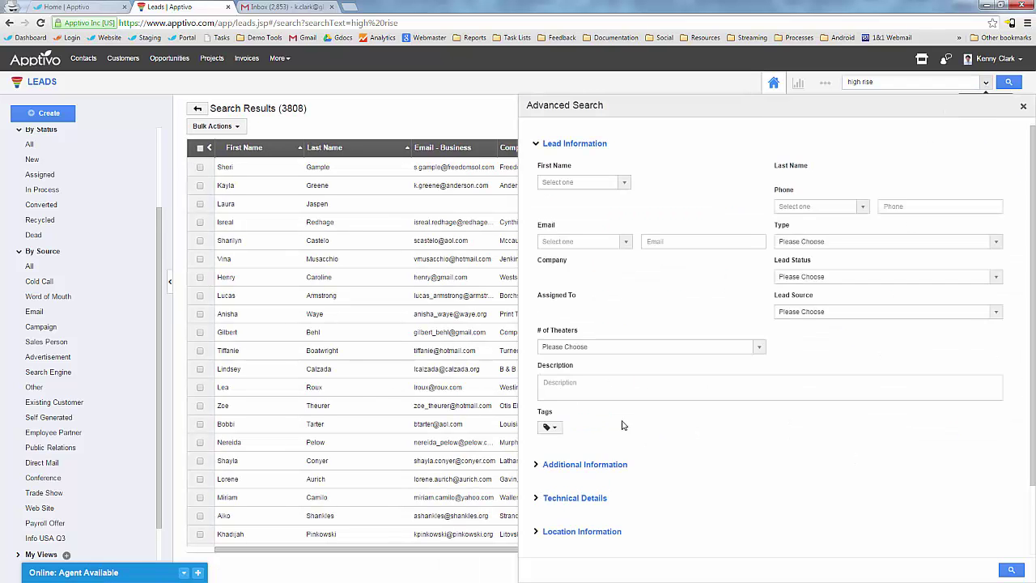
pyautogui.scroll(-1, 585, 411)
pyautogui.click(585, 418)
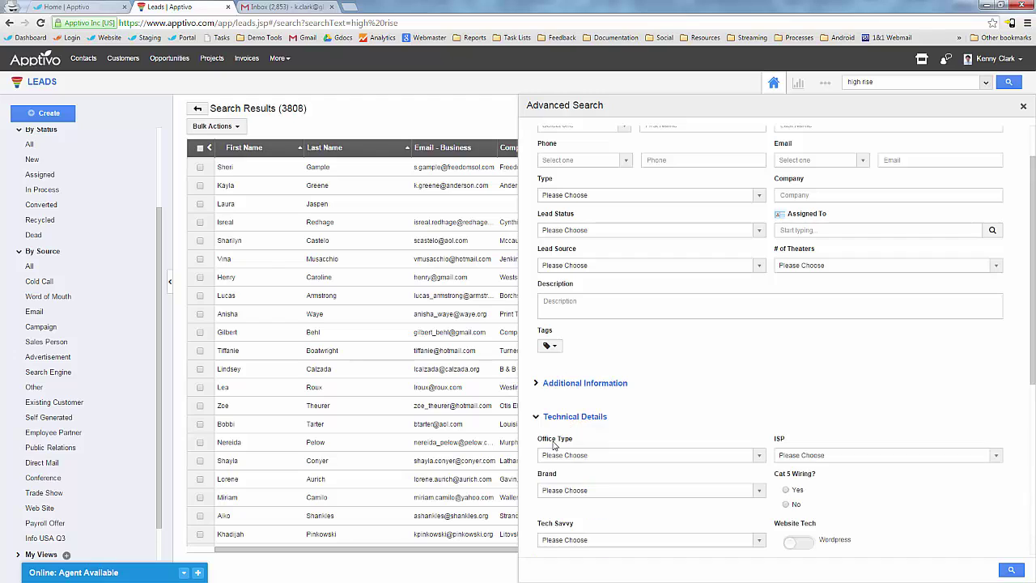
pyautogui.click(570, 457)
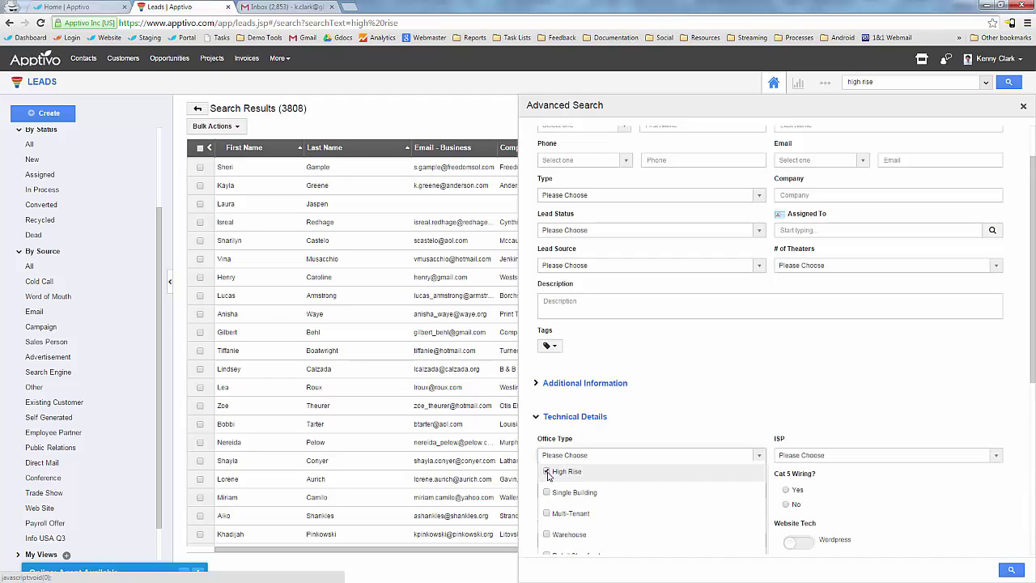
pyautogui.click(795, 399)
pyautogui.click(1011, 570)
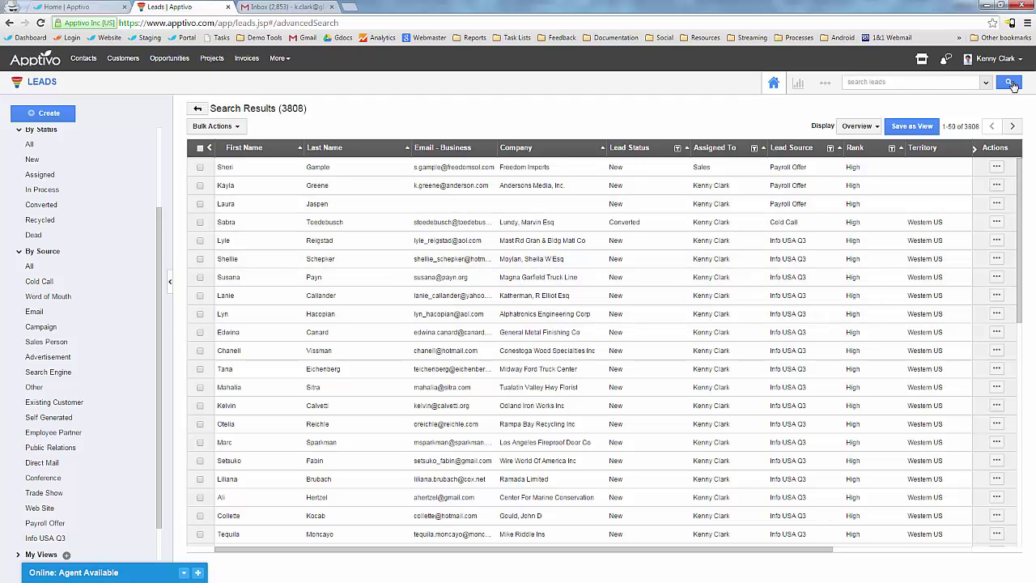
# Step: Review the advanced search criteria and the display layouts available for the lead search results
pyautogui.click(986, 82)
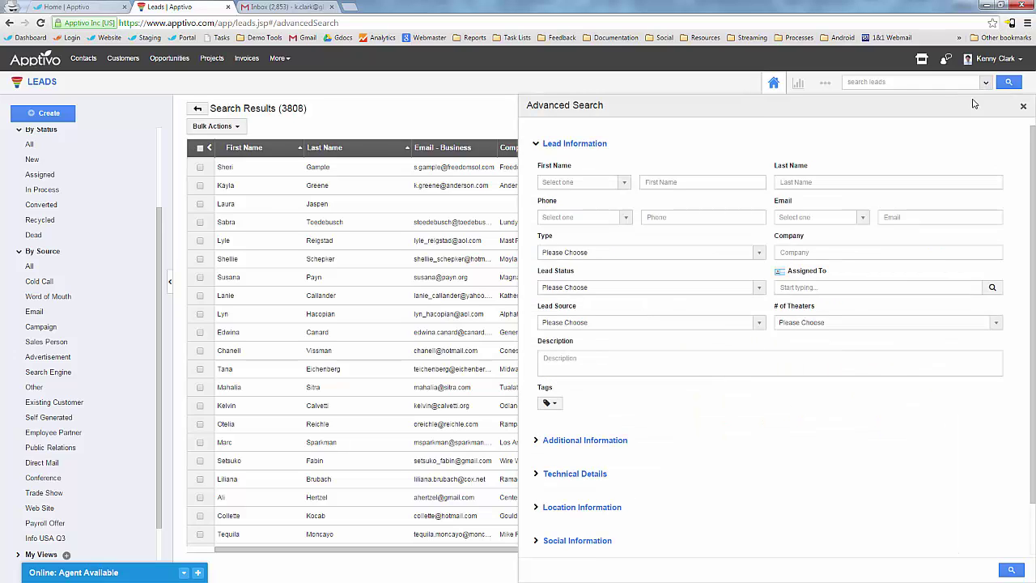
pyautogui.click(1023, 106)
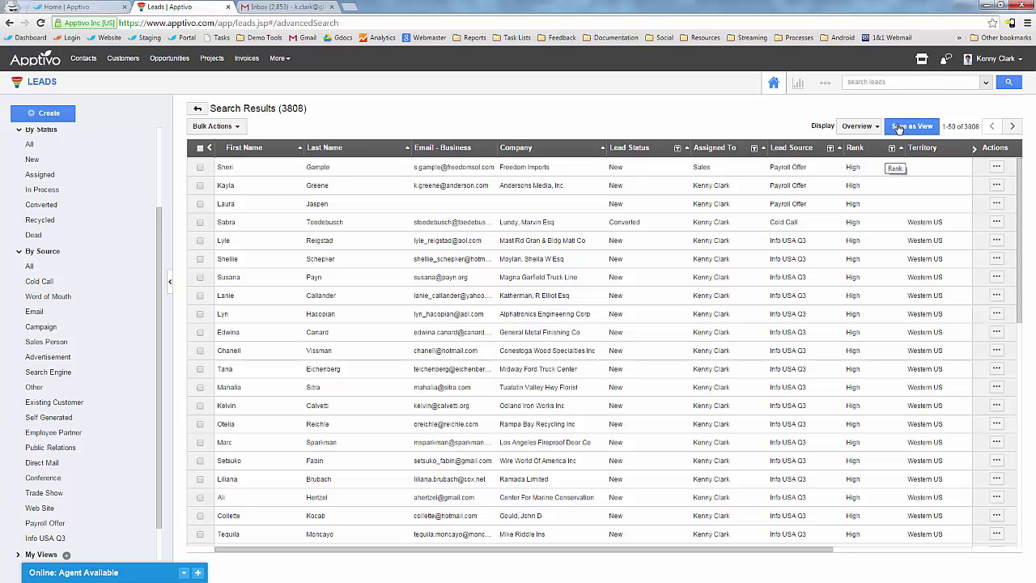
pyautogui.click(851, 127)
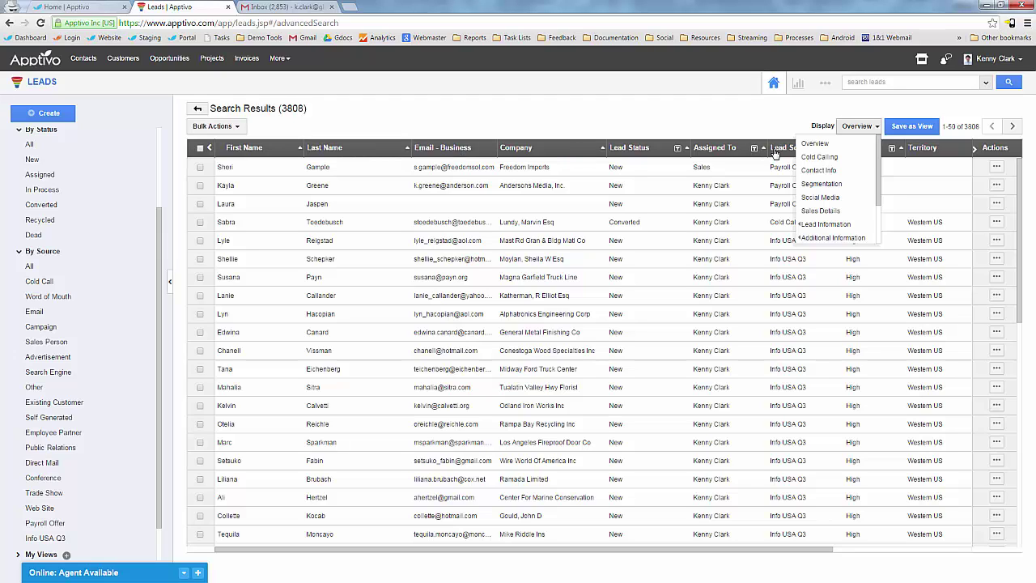
pyautogui.click(727, 127)
# Step: Preview the first, second and fourth leads in the search results, and close the preview
pyautogui.click(614, 174)
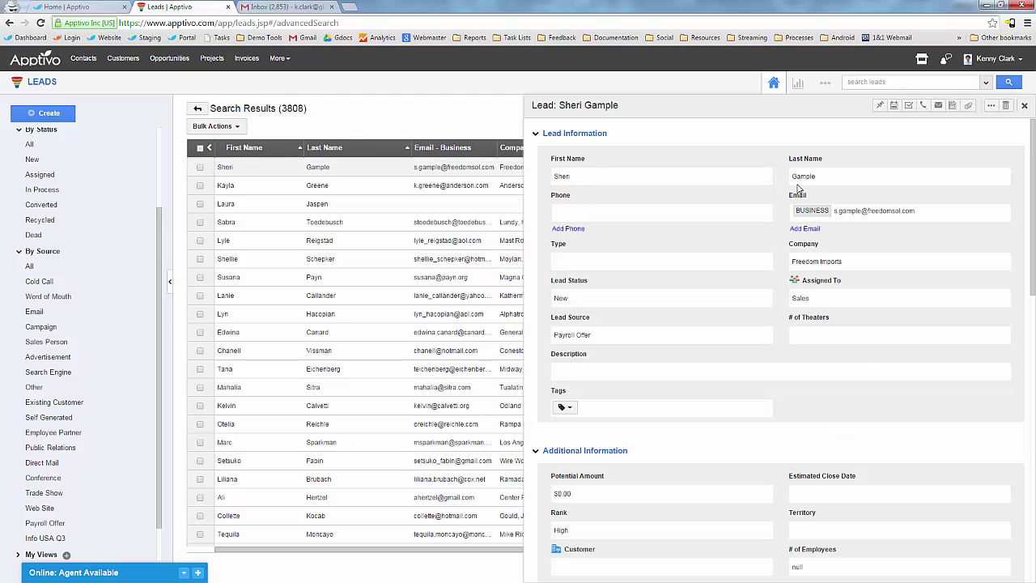
pyautogui.click(419, 190)
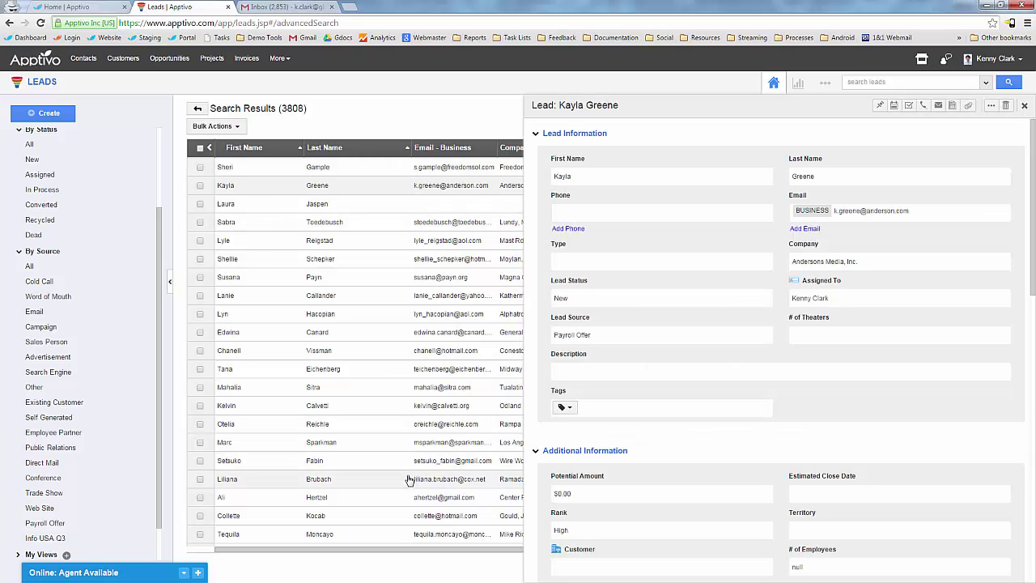
pyautogui.click(462, 223)
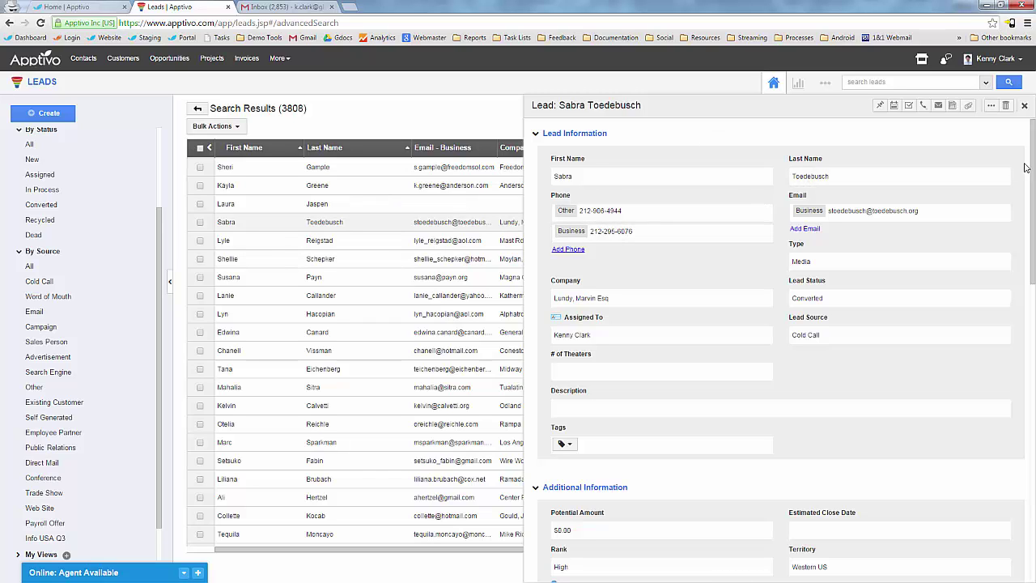
pyautogui.click(1026, 108)
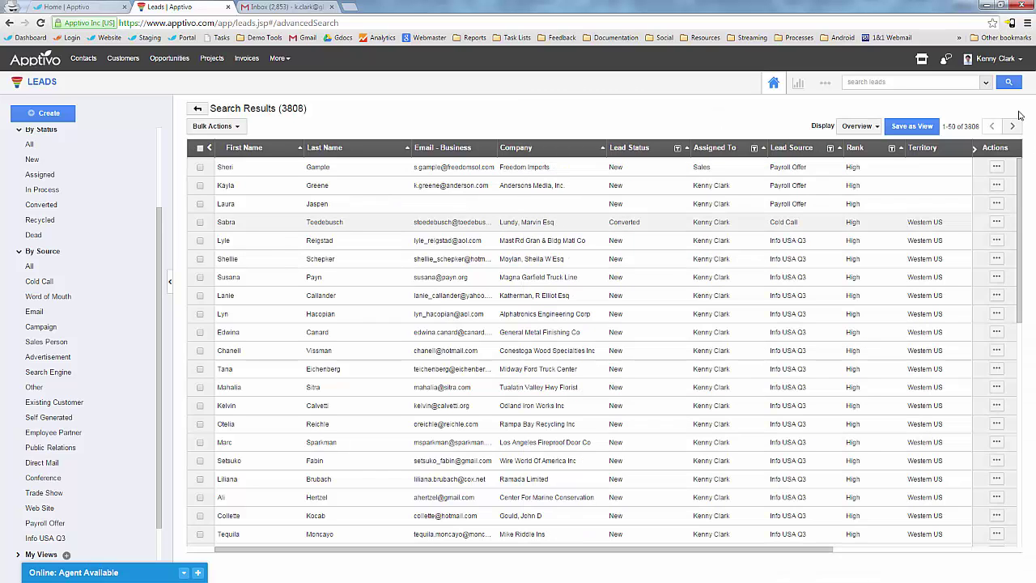
# Step: Switch the search results display to the Cold Calling layout
pyautogui.click(856, 127)
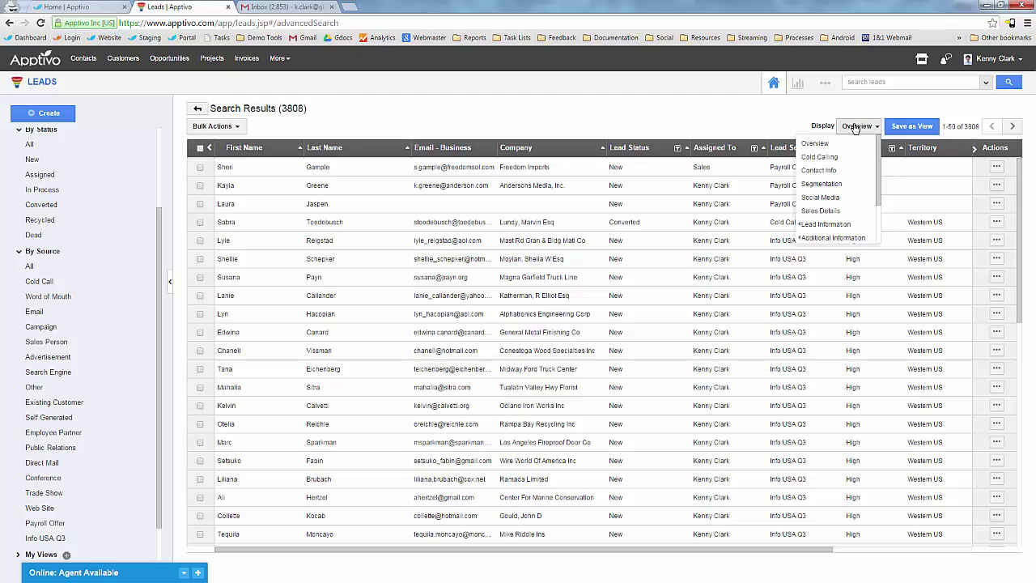
pyautogui.click(820, 157)
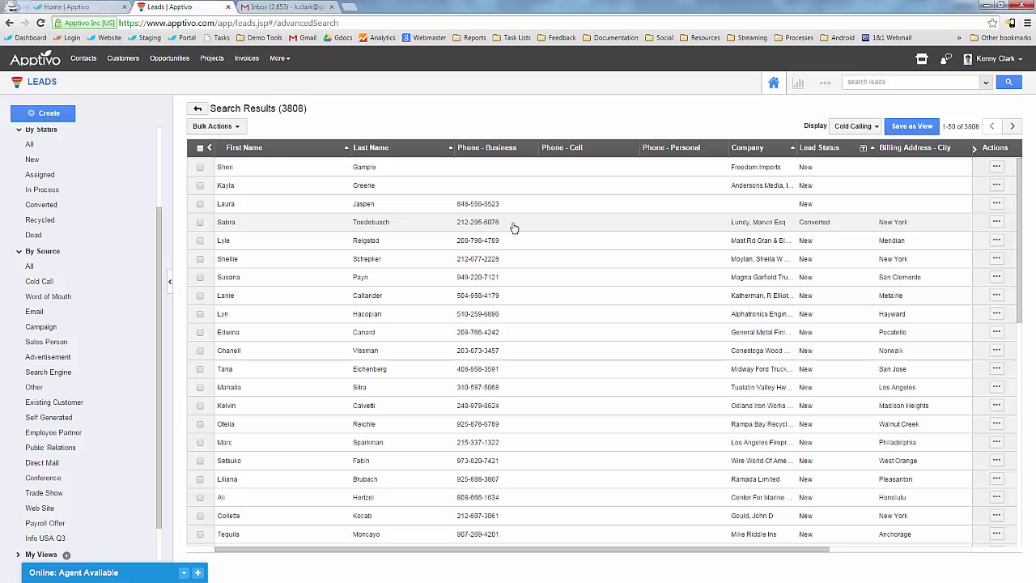
# Step: Examine the form for saving the search results as a view, and close it without saving
pyautogui.click(923, 127)
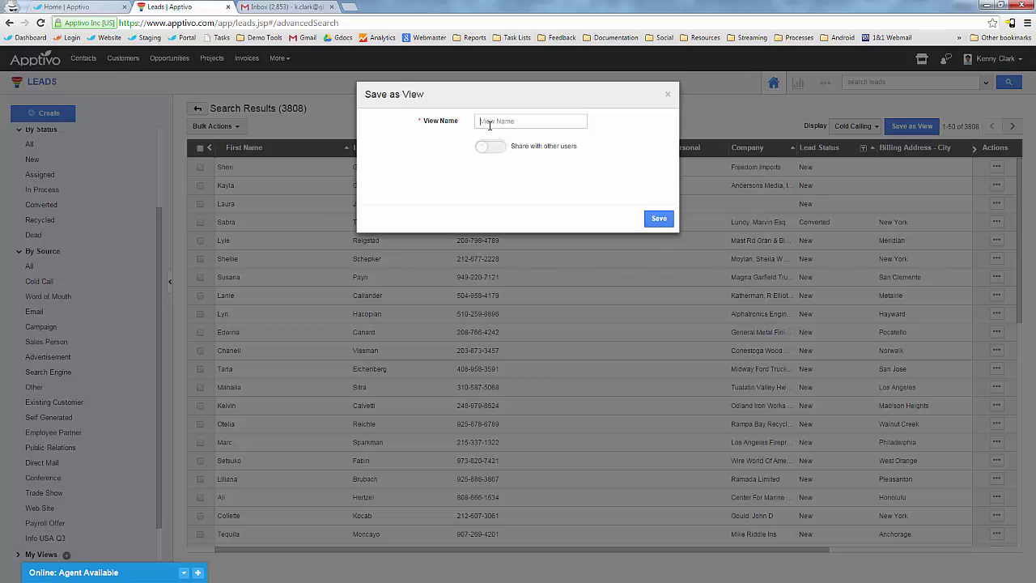
pyautogui.click(489, 126)
pyautogui.write('cc')
pyautogui.click(668, 94)
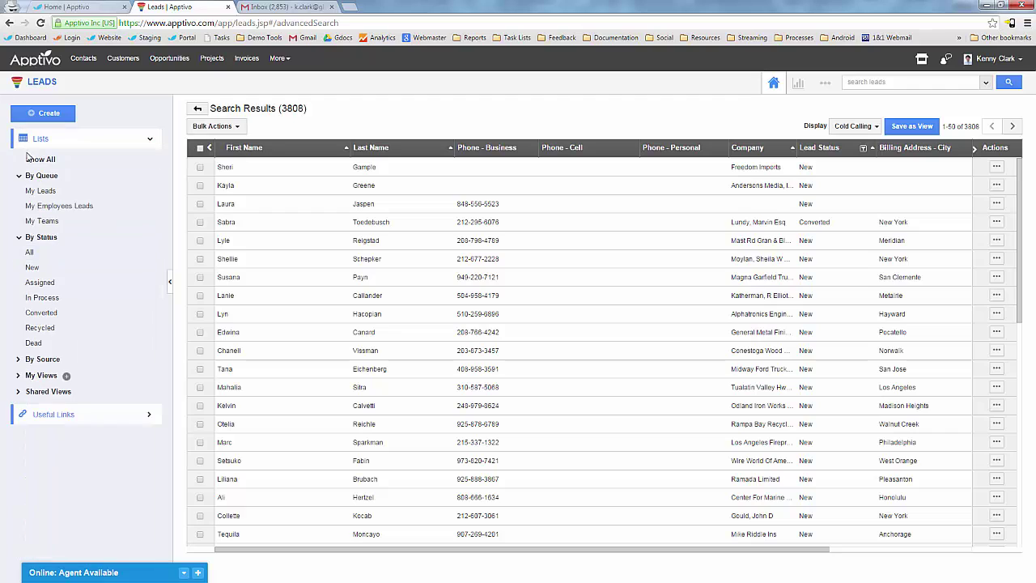
# Step: Collapse the lead lists by queue and by status, and expand My Views
pyautogui.click(42, 174)
pyautogui.click(38, 195)
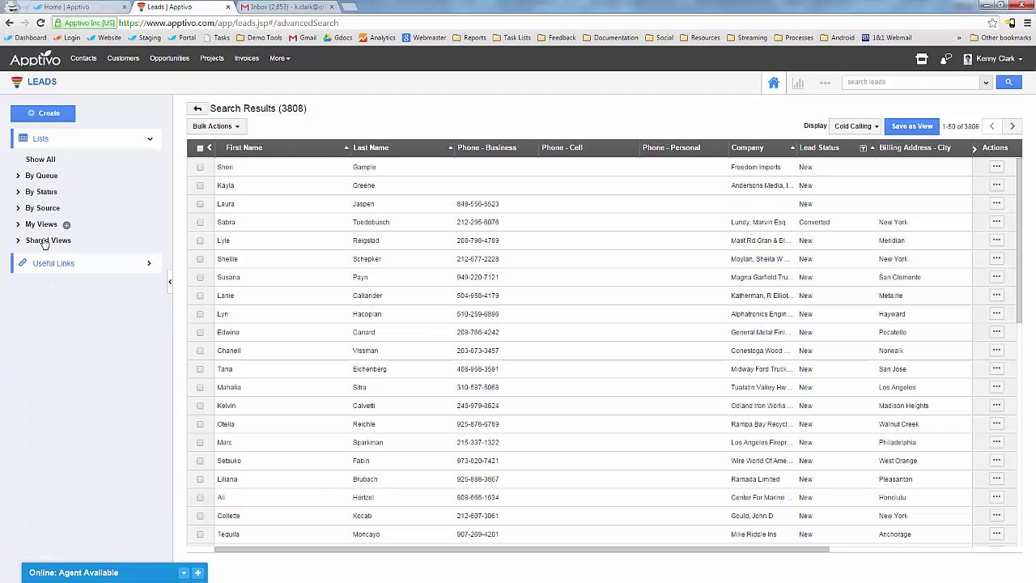
pyautogui.click(40, 224)
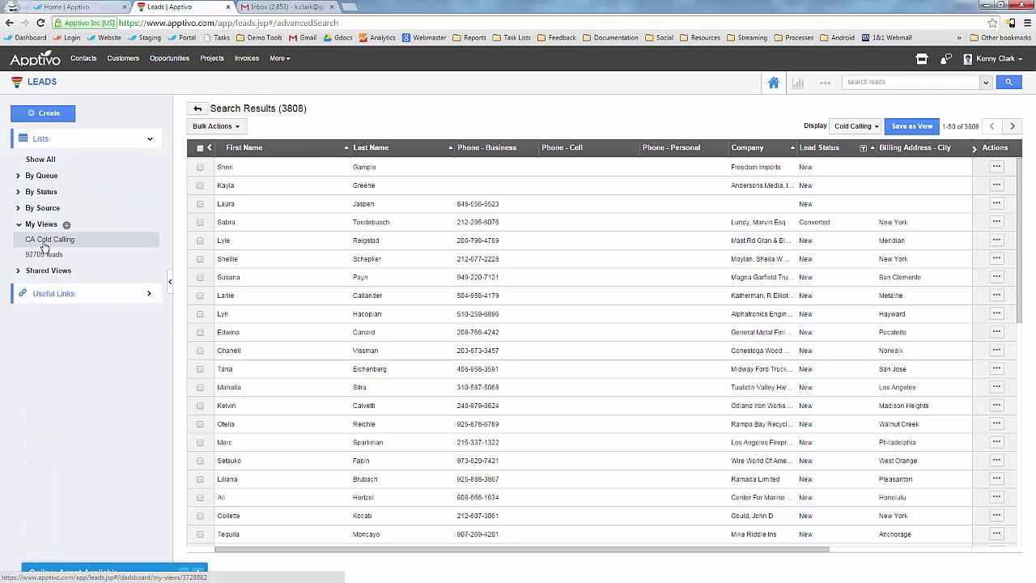
# Step: View the saved lead views 92705 leads and CA Cold Calling, and return to 92705 leads
pyautogui.click(45, 255)
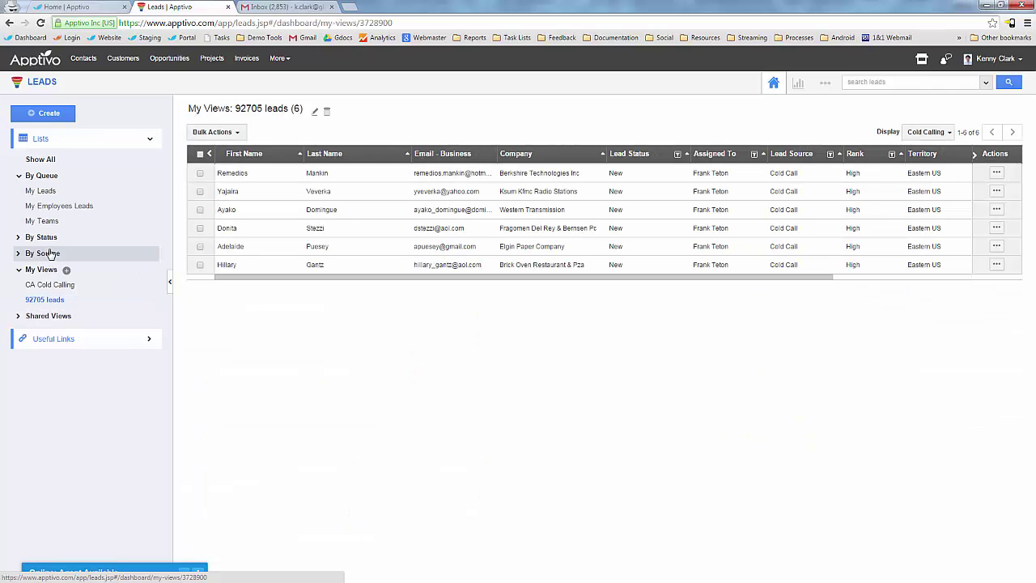
pyautogui.click(50, 285)
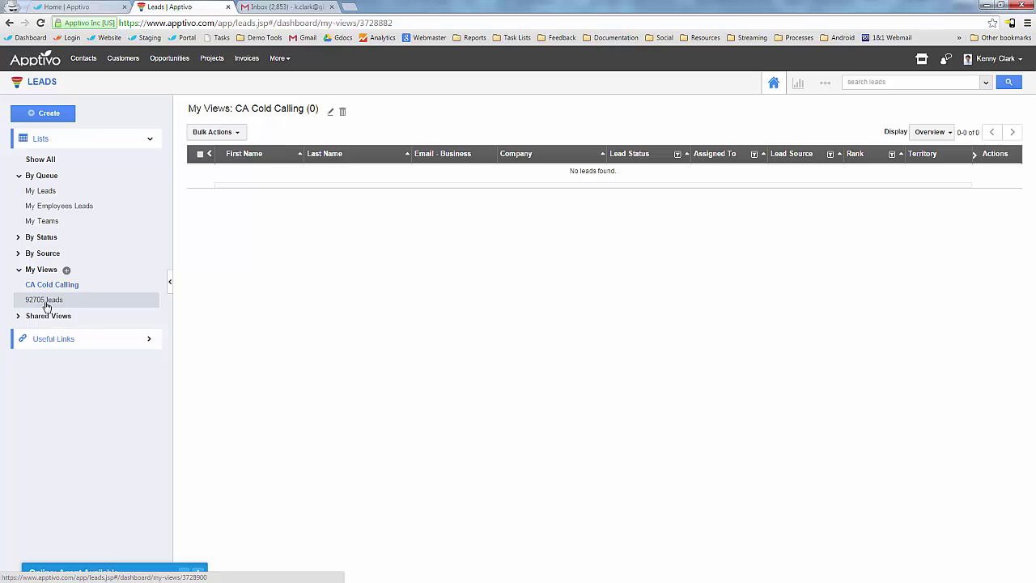
pyautogui.click(45, 299)
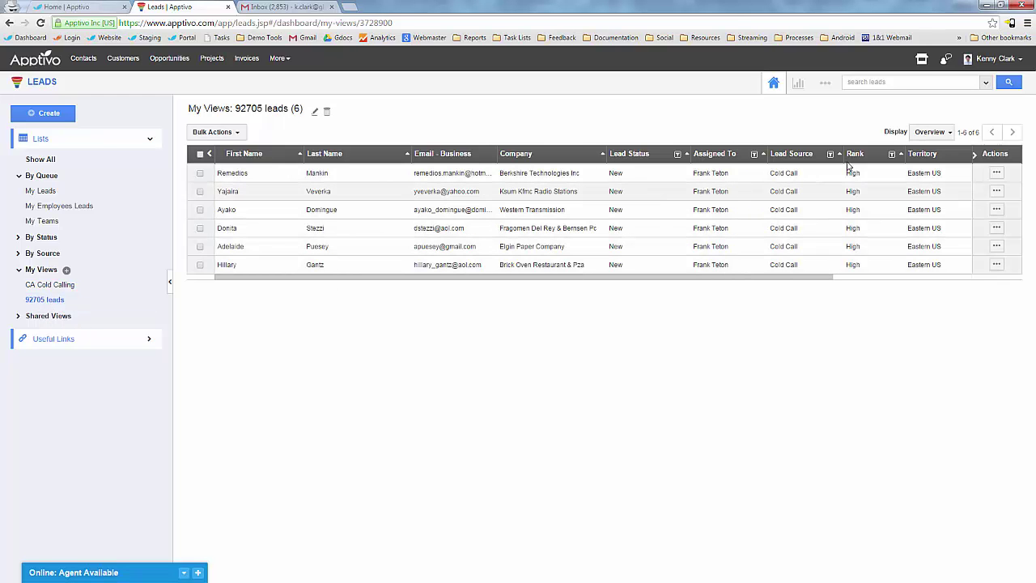
# Step: Show the 92705 leads view in the Cold Calling, Contact Info, Segmentation and Social Media layouts, and return to Cold Calling
pyautogui.click(951, 134)
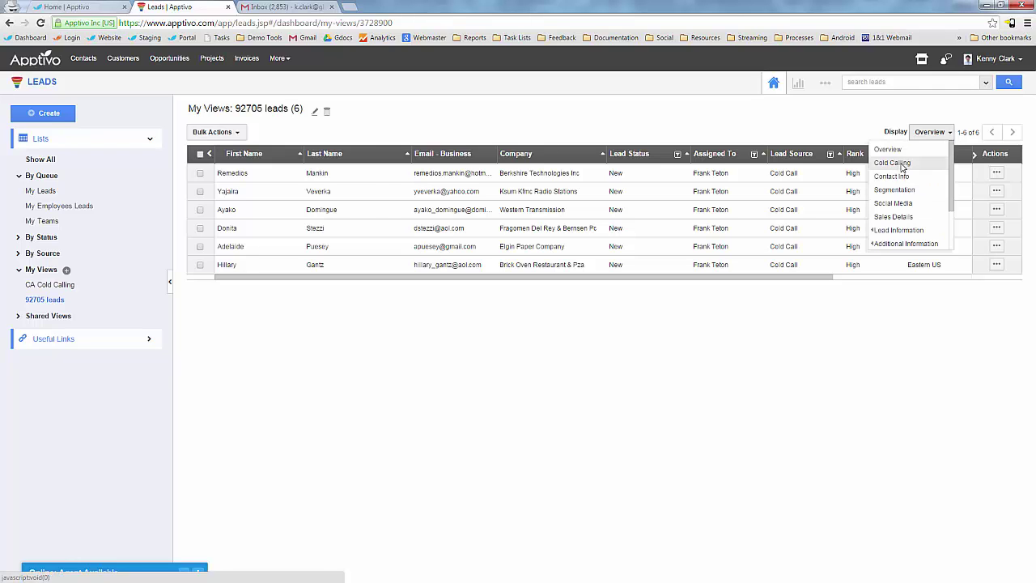
pyautogui.click(898, 163)
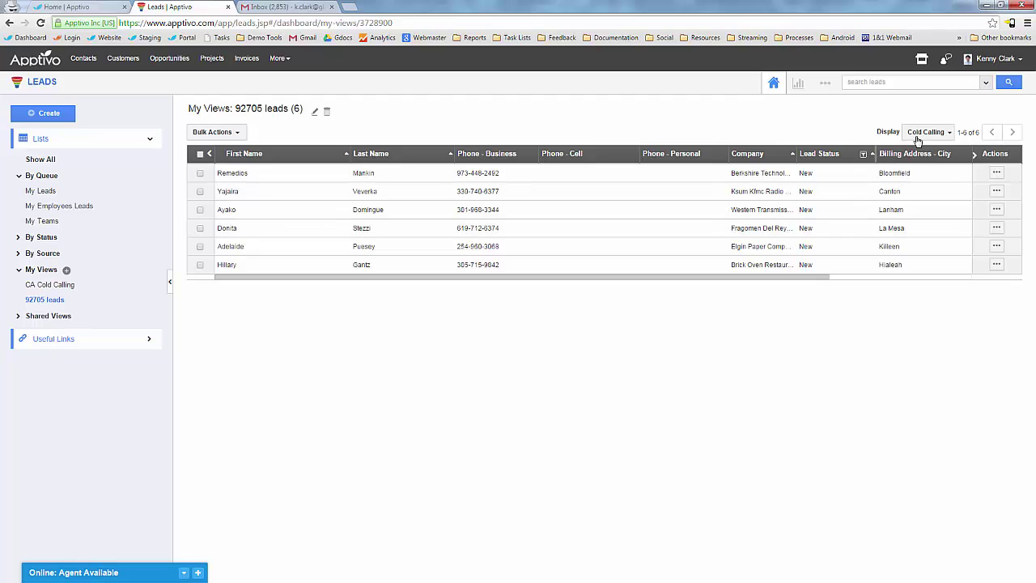
pyautogui.click(918, 134)
pyautogui.click(899, 177)
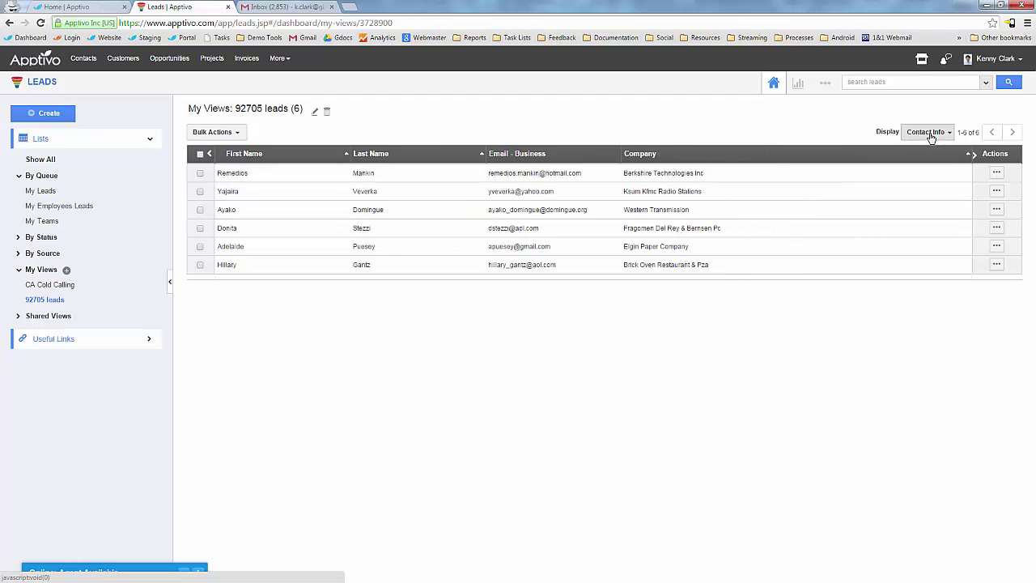
pyautogui.click(932, 134)
pyautogui.click(912, 191)
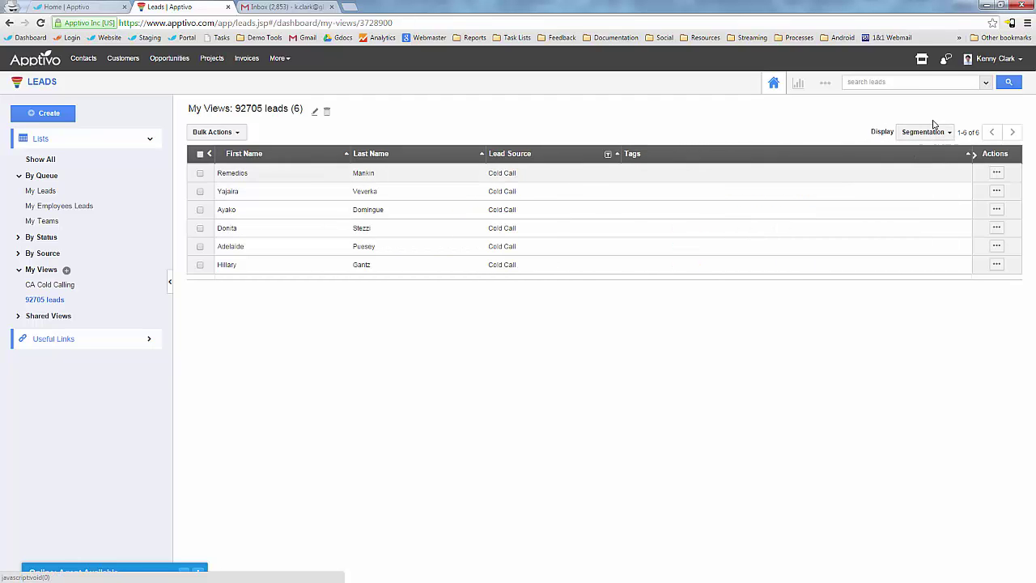
pyautogui.click(937, 132)
pyautogui.click(901, 204)
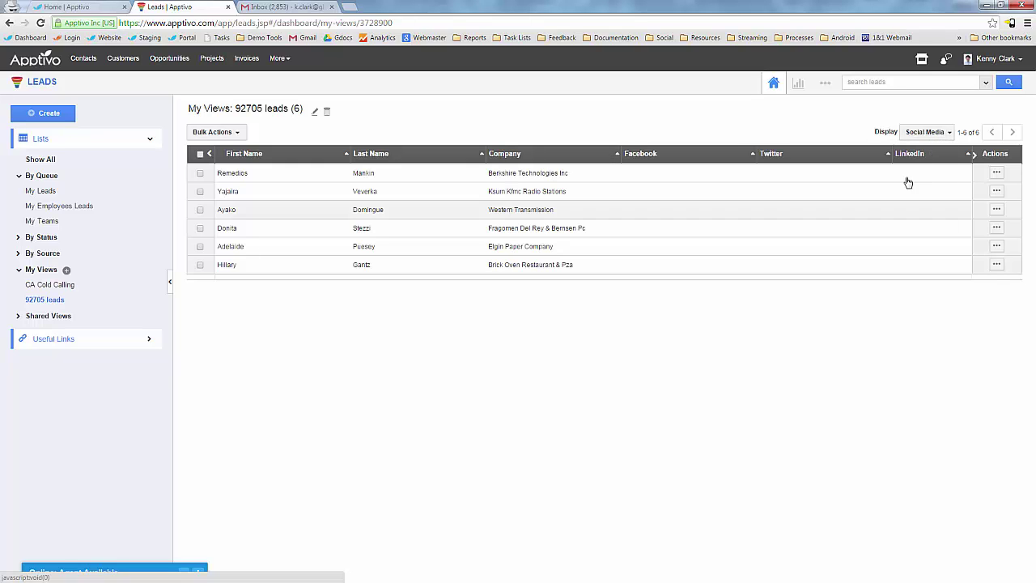
pyautogui.click(928, 133)
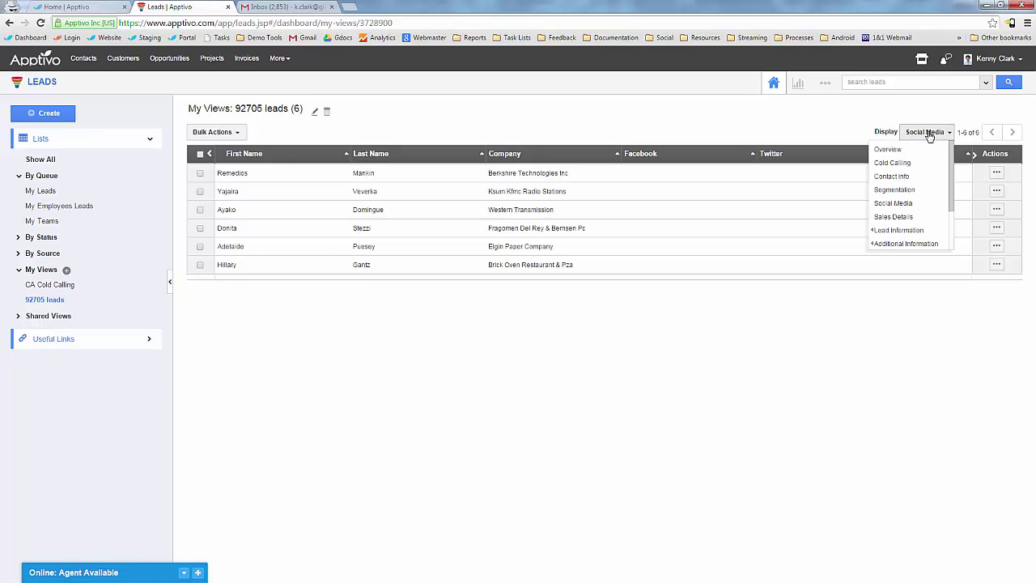
pyautogui.click(904, 165)
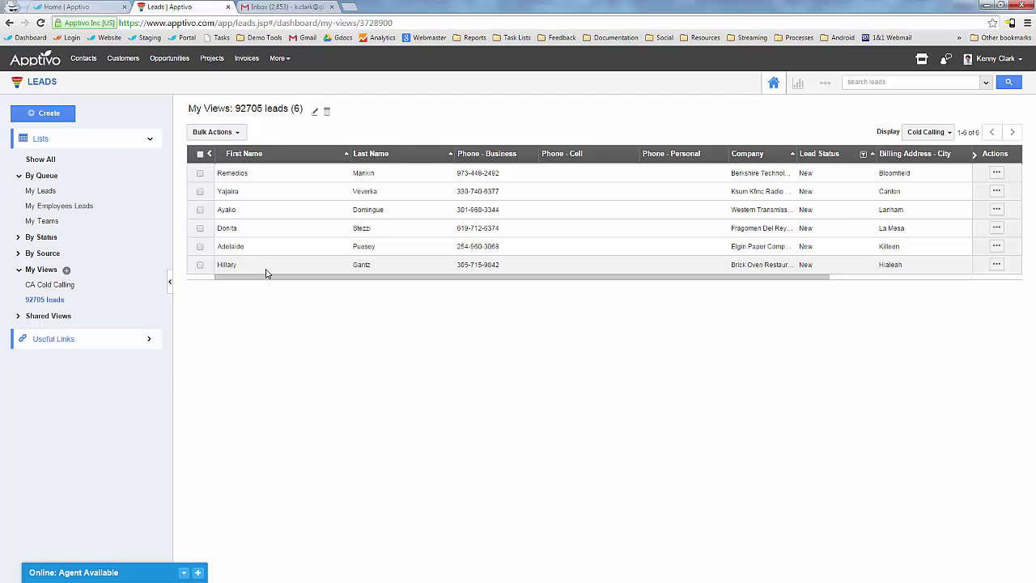
# Step: Preview the first lead, and log a call on the second lead with subject "cold call" and summary "didn't pick"
pyautogui.click(393, 179)
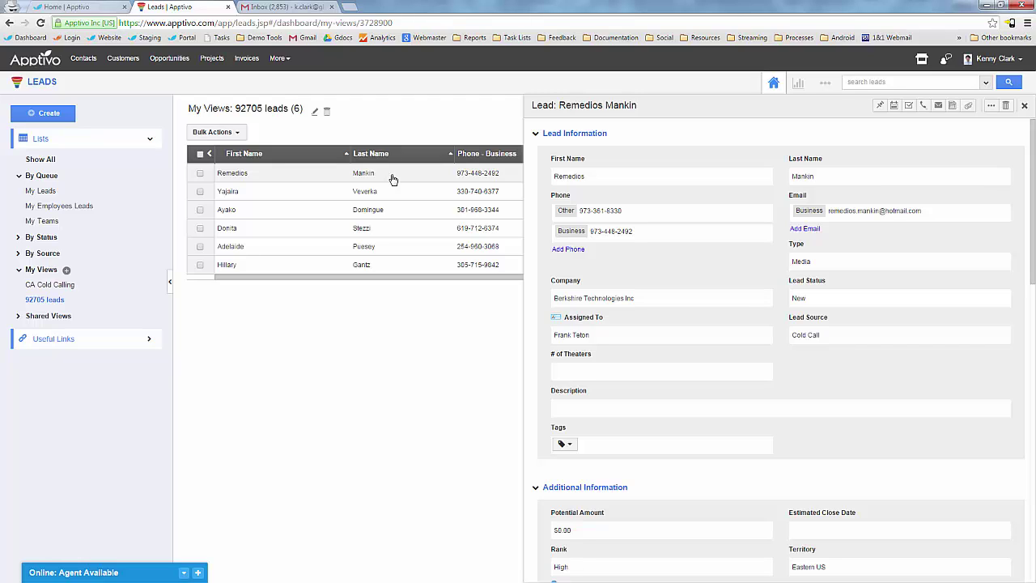
pyautogui.click(375, 195)
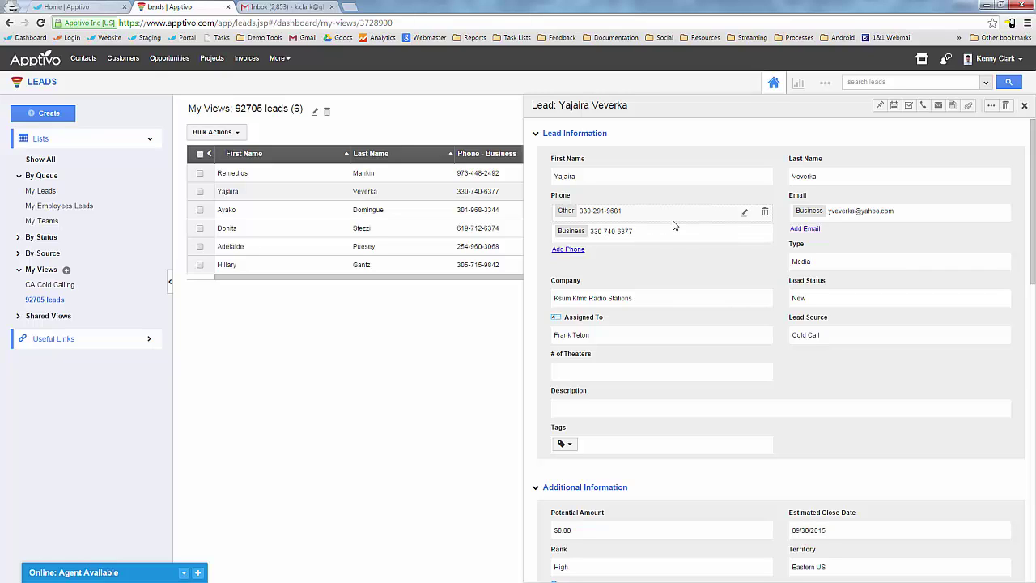
pyautogui.click(924, 107)
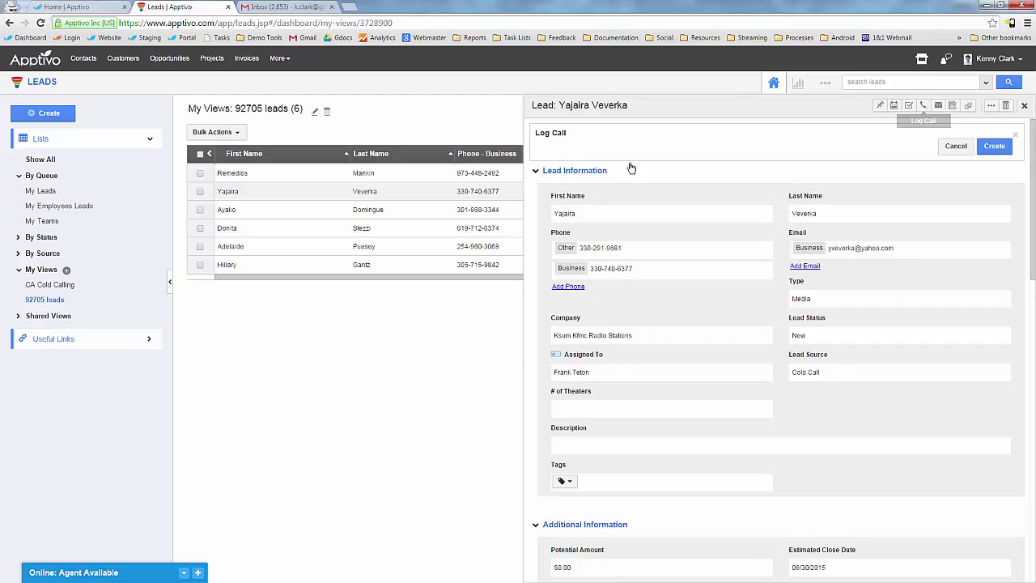
pyautogui.click(582, 178)
pyautogui.write('co')
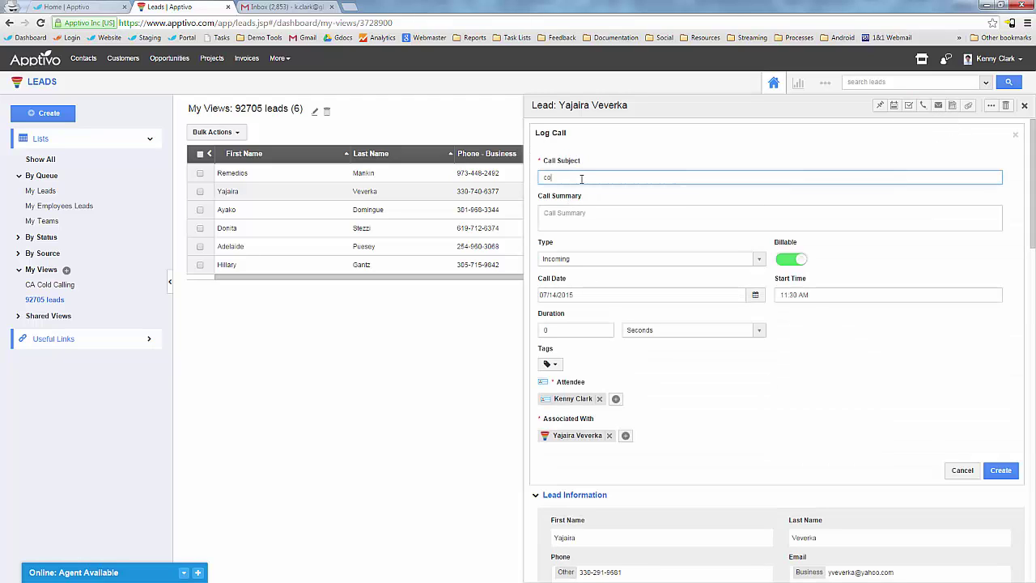
pyautogui.write('ld call')
pyautogui.press('Tab')
pyautogui.write('d')
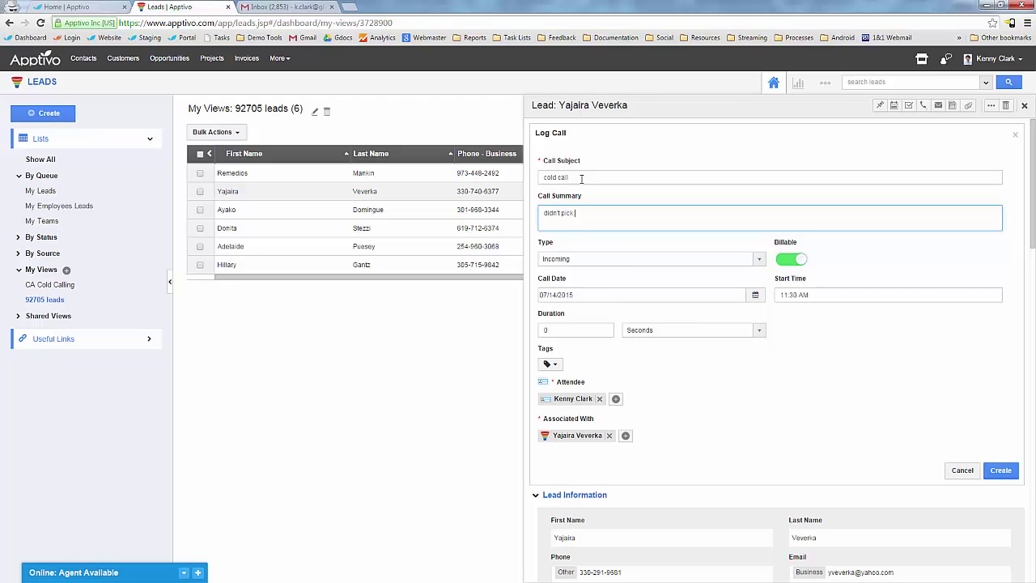
pyautogui.click(1000, 470)
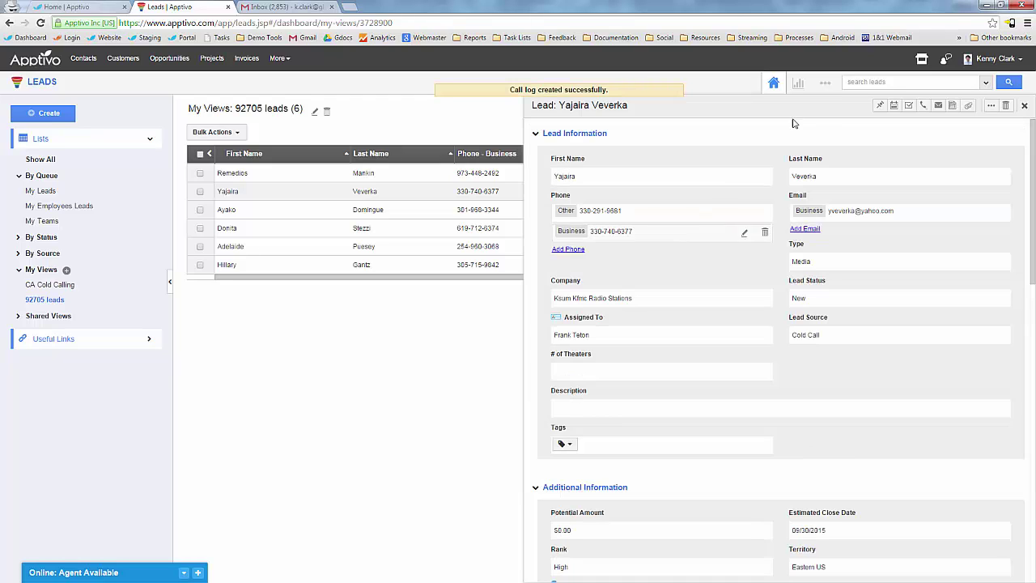
# Step: Schedule a follow-up for the second lead on 07/15/2015, with a reminder that day at 3:00 PM and description "cold call"
pyautogui.click(881, 105)
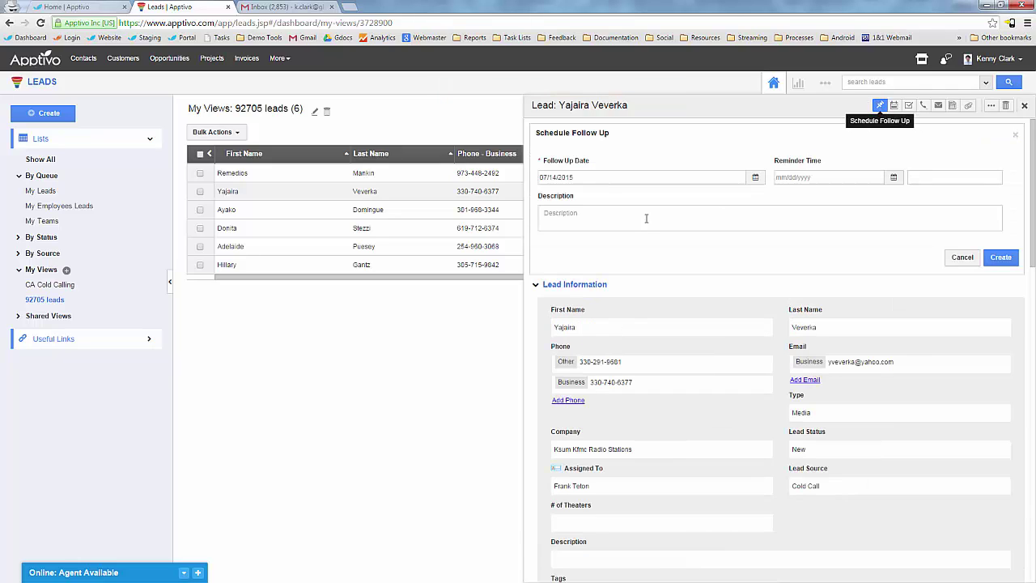
pyautogui.click(755, 177)
pyautogui.click(580, 239)
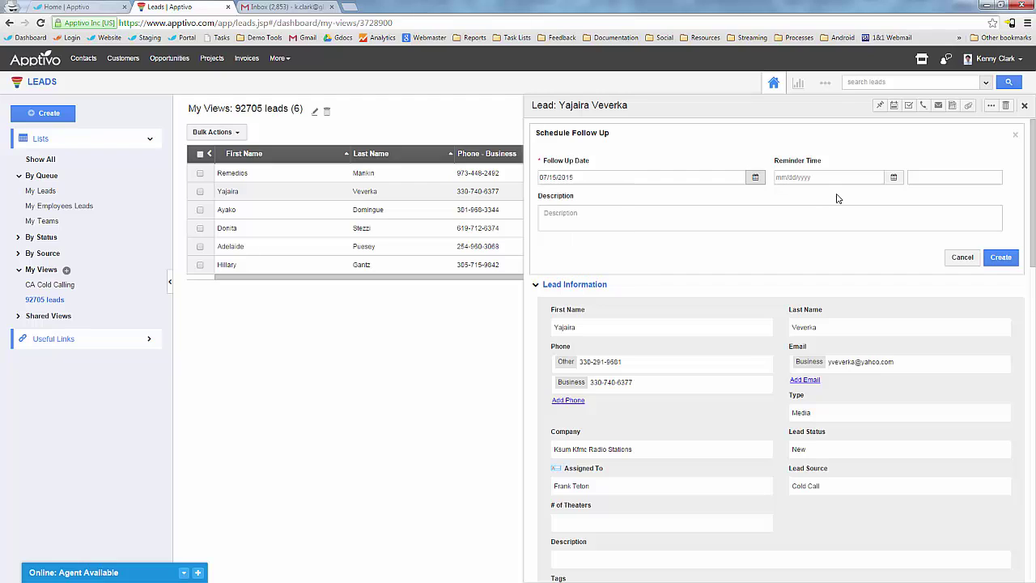
pyautogui.click(883, 178)
pyautogui.click(816, 241)
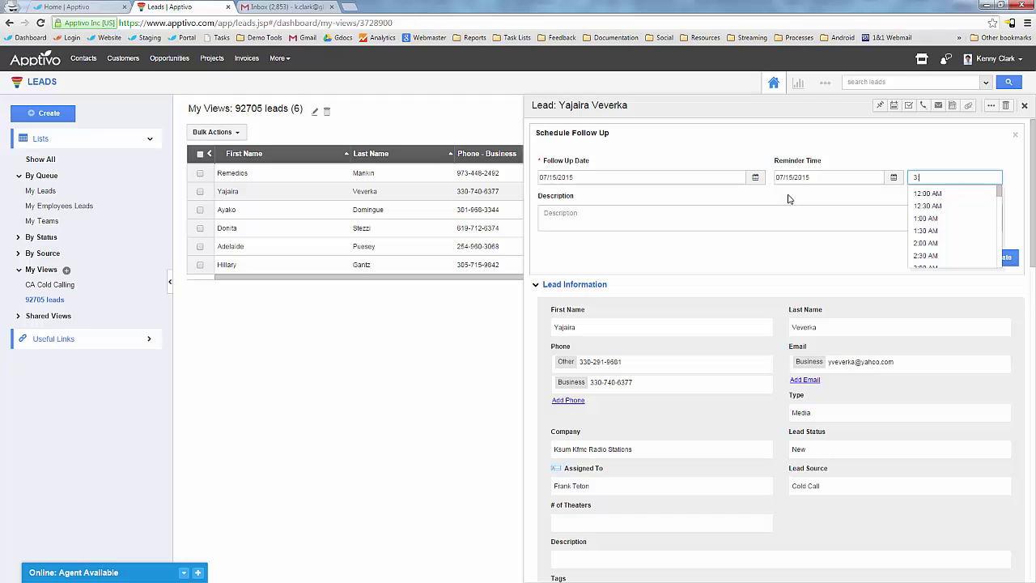
pyautogui.click(735, 209)
pyautogui.write('cold call')
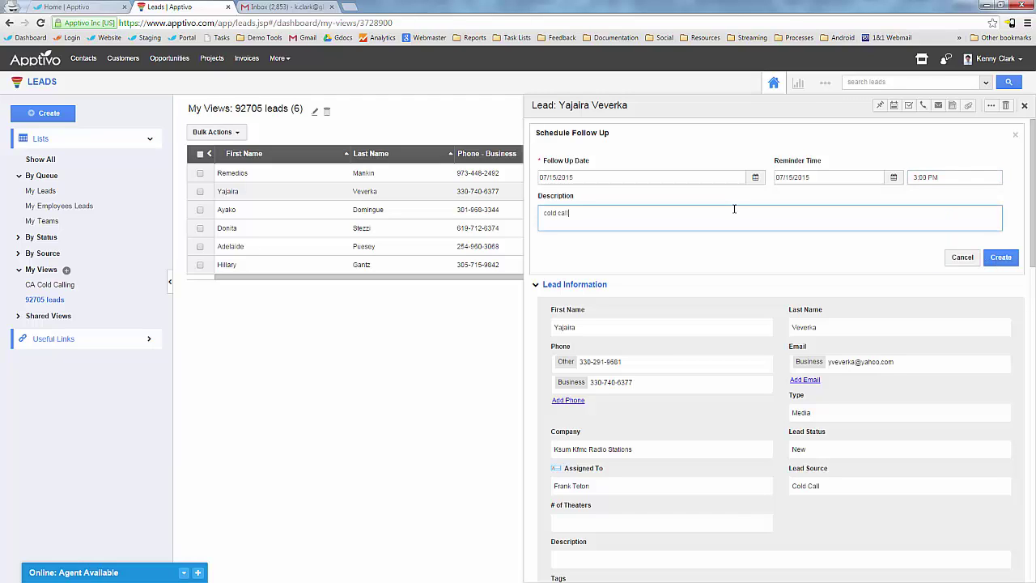
pyautogui.click(1008, 259)
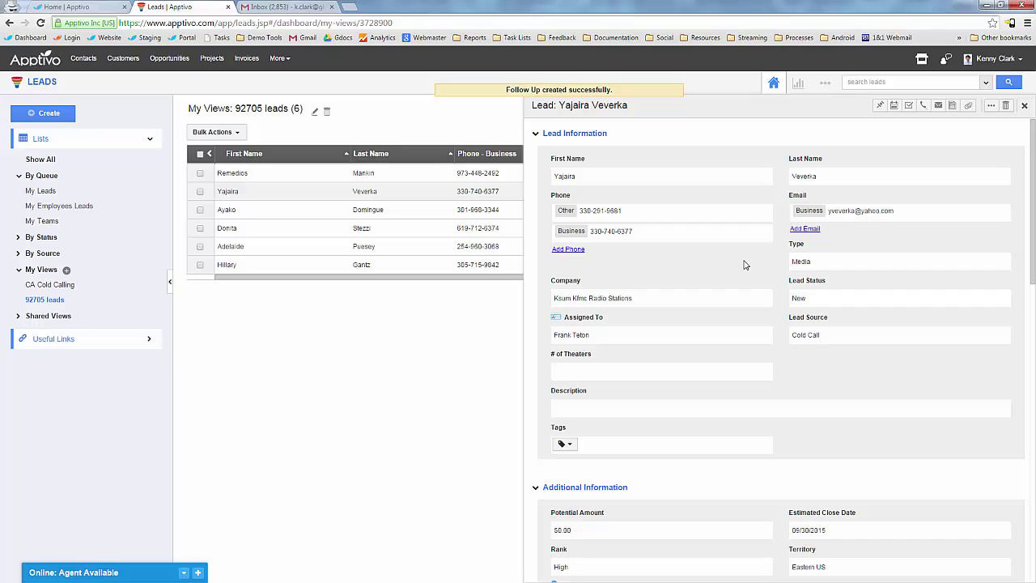
# Step: Preview the third lead and examine its call log form, closing the form without saving
pyautogui.click(458, 214)
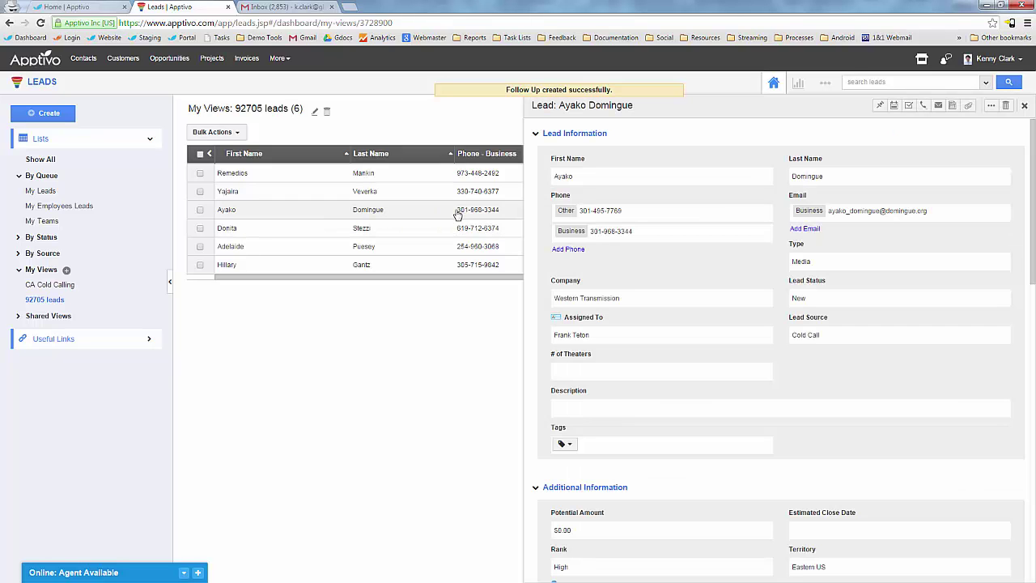
pyautogui.click(923, 105)
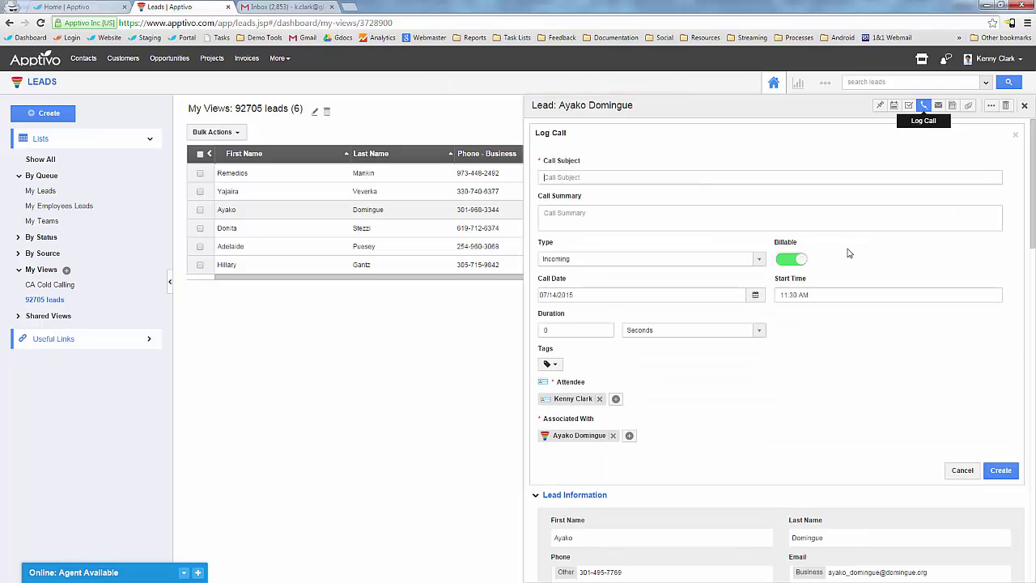
pyautogui.click(1018, 132)
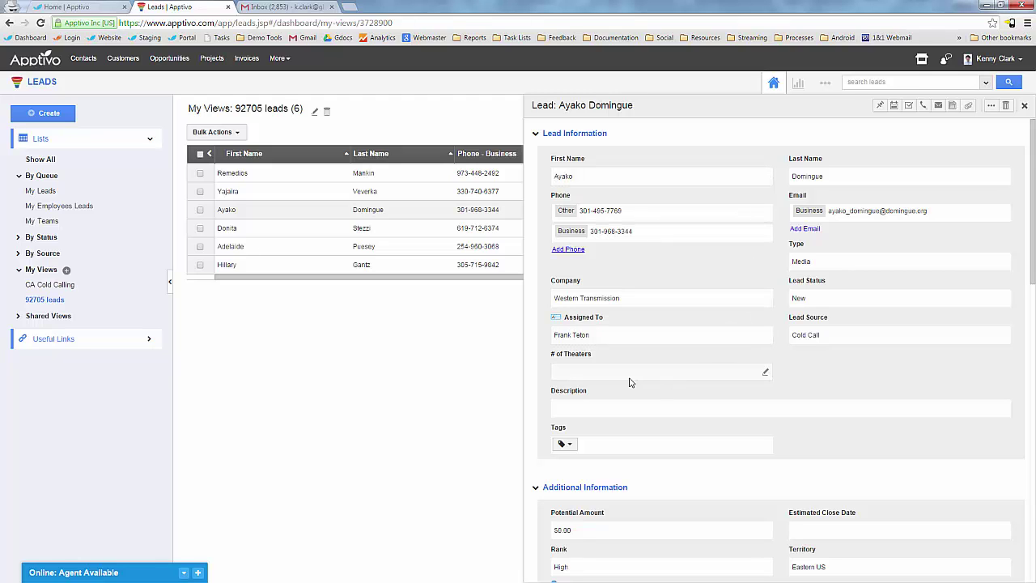
# Step: Set the third lead's Office Type to High Rise and Brand to 1 in Technical Details, and close the preview
pyautogui.scroll(-8, 634, 358)
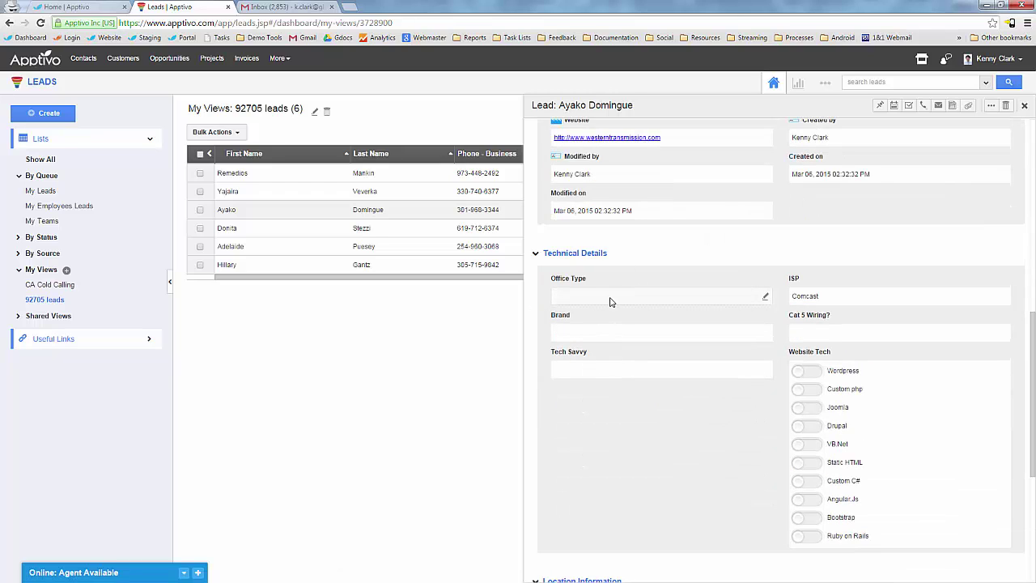
pyautogui.click(612, 301)
pyautogui.click(614, 301)
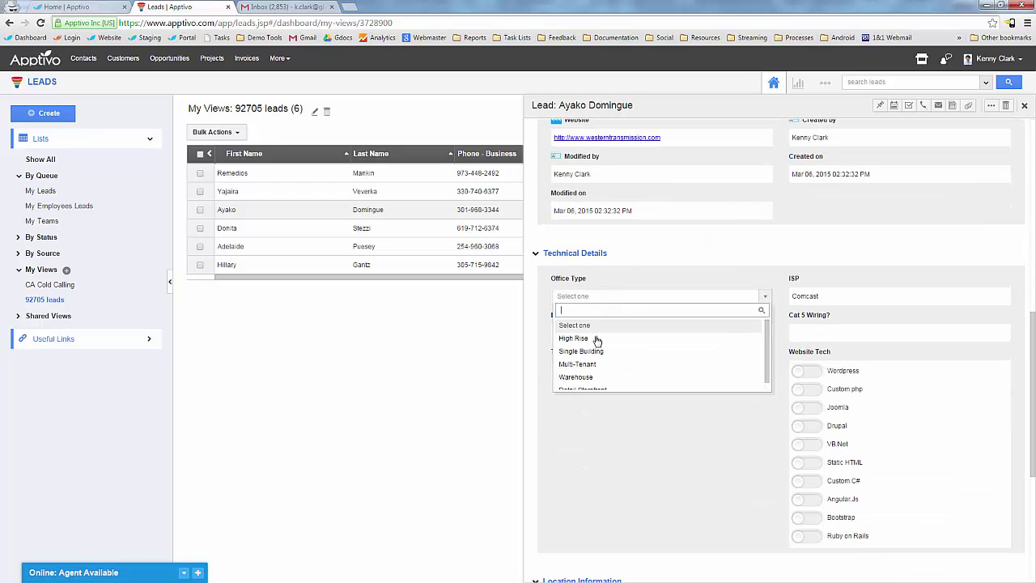
pyautogui.click(597, 340)
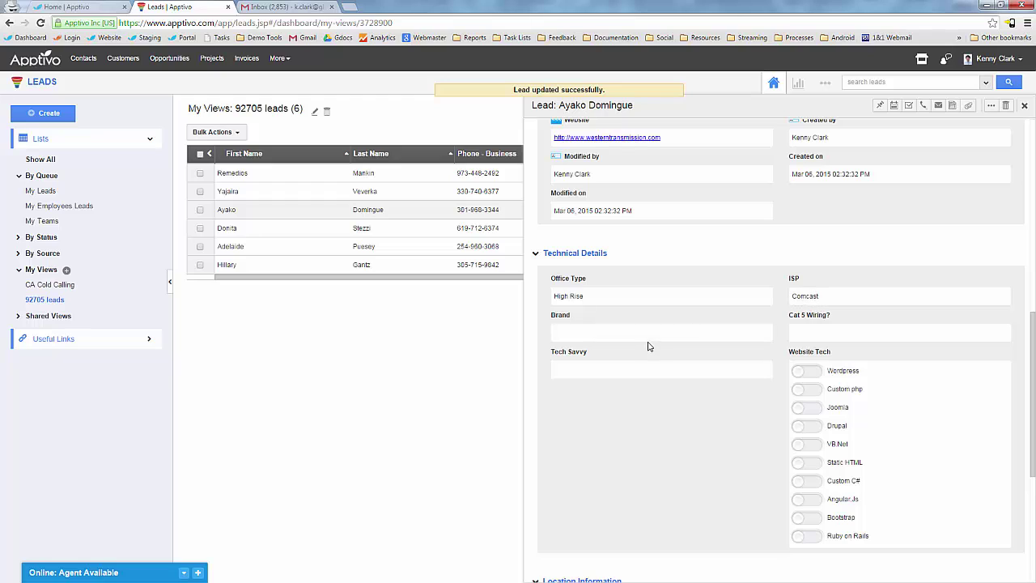
pyautogui.click(648, 333)
pyautogui.click(603, 339)
pyautogui.click(586, 377)
pyautogui.scroll(10, 862, 231)
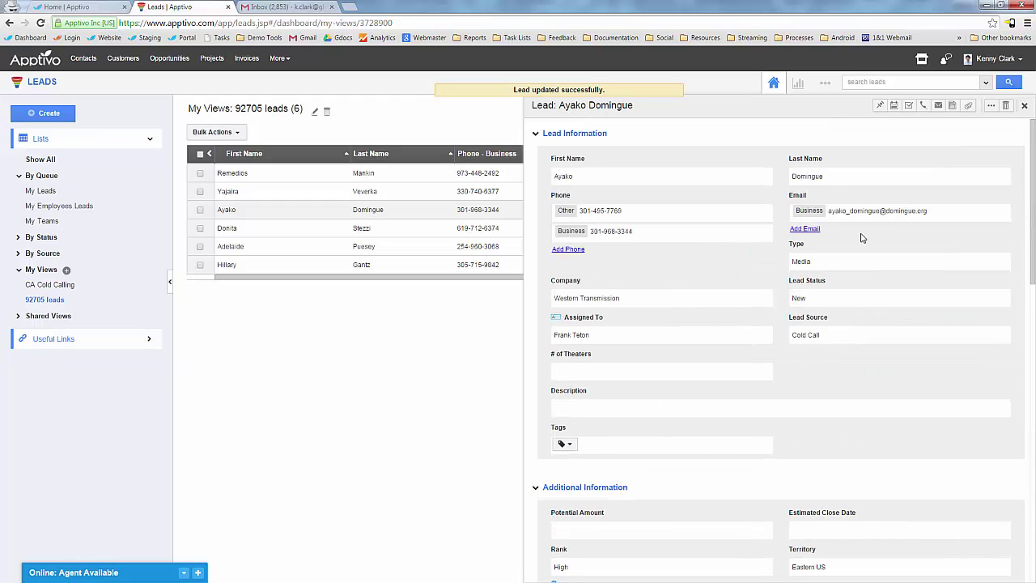
pyautogui.click(1024, 105)
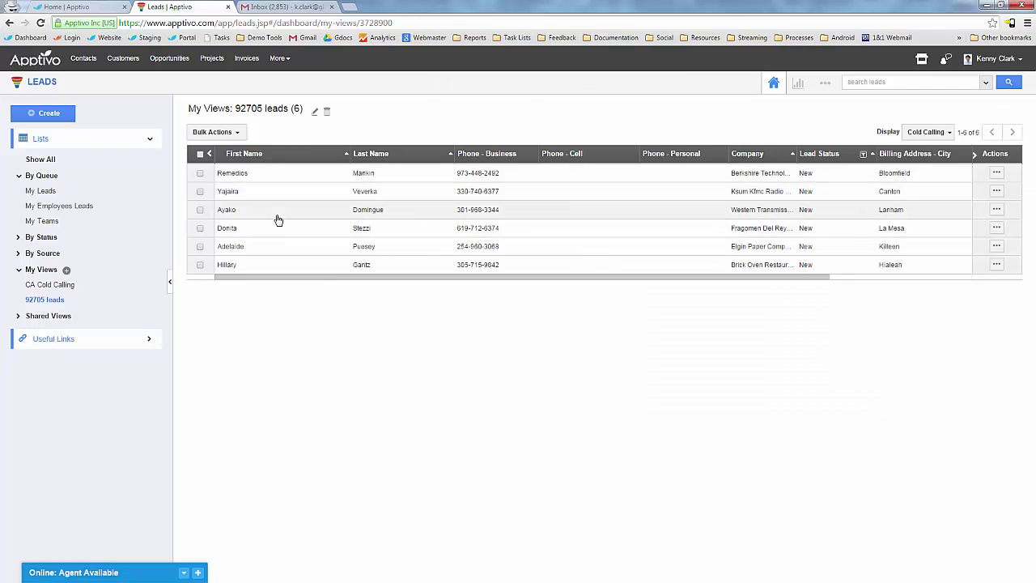
# Step: Open the third lead's full record and review its overview from lead information to contract details
pyautogui.click(998, 210)
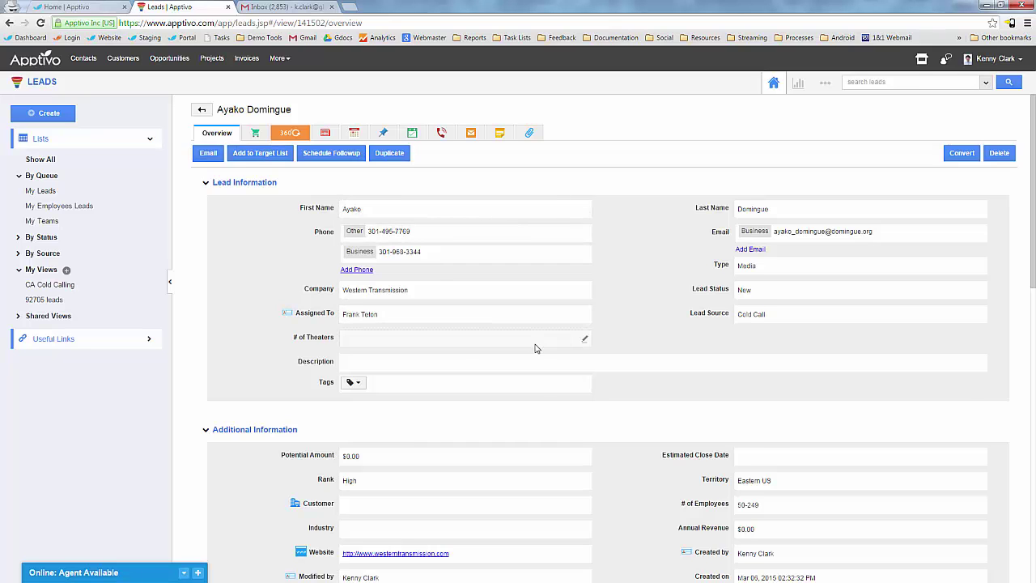
pyautogui.scroll(-3, 537, 349)
pyautogui.scroll(3, 328, 243)
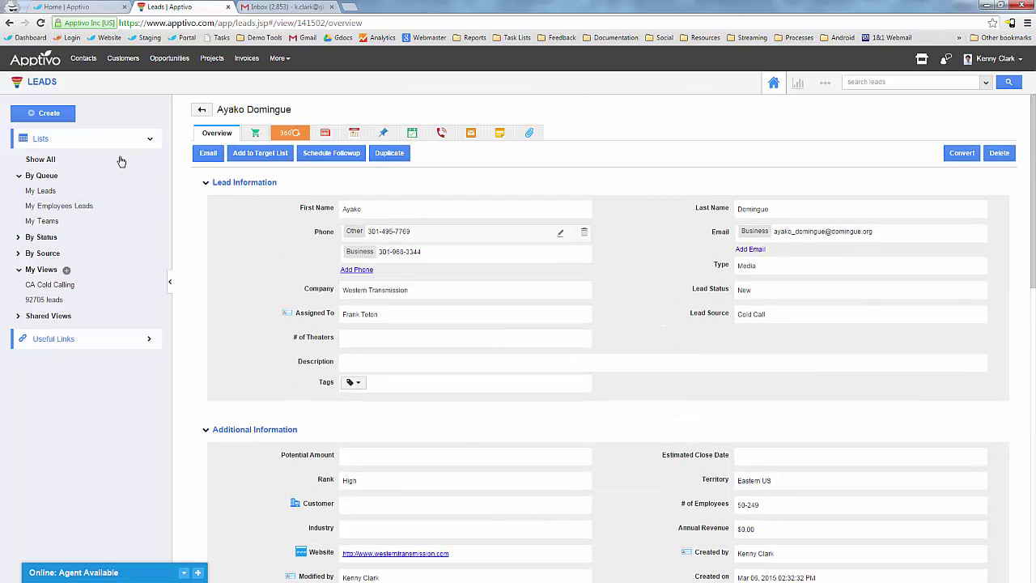
pyautogui.scroll(-9, 340, 340)
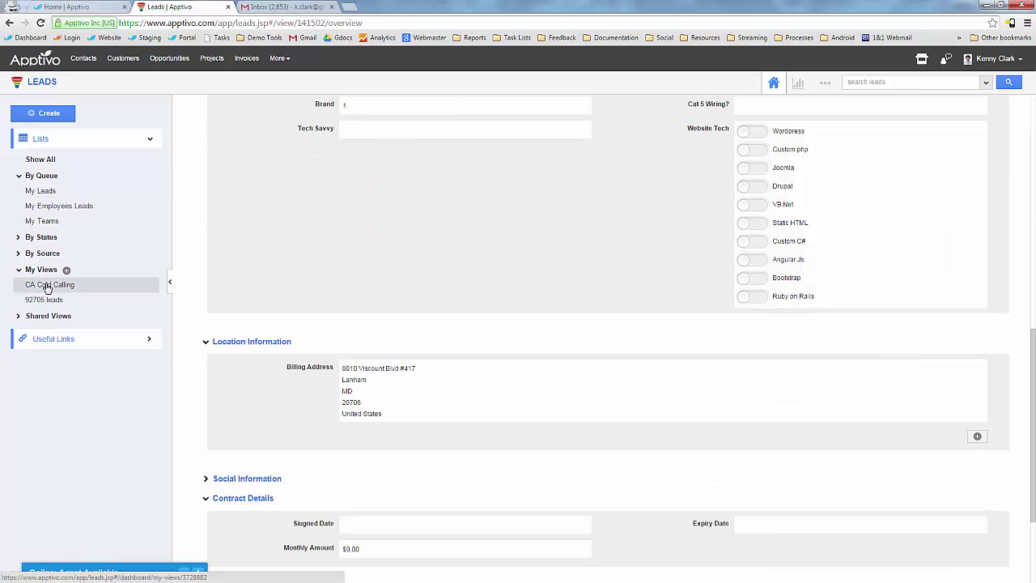
# Step: Open the Leads app settings and expand the lead-specific settings group
pyautogui.click(825, 83)
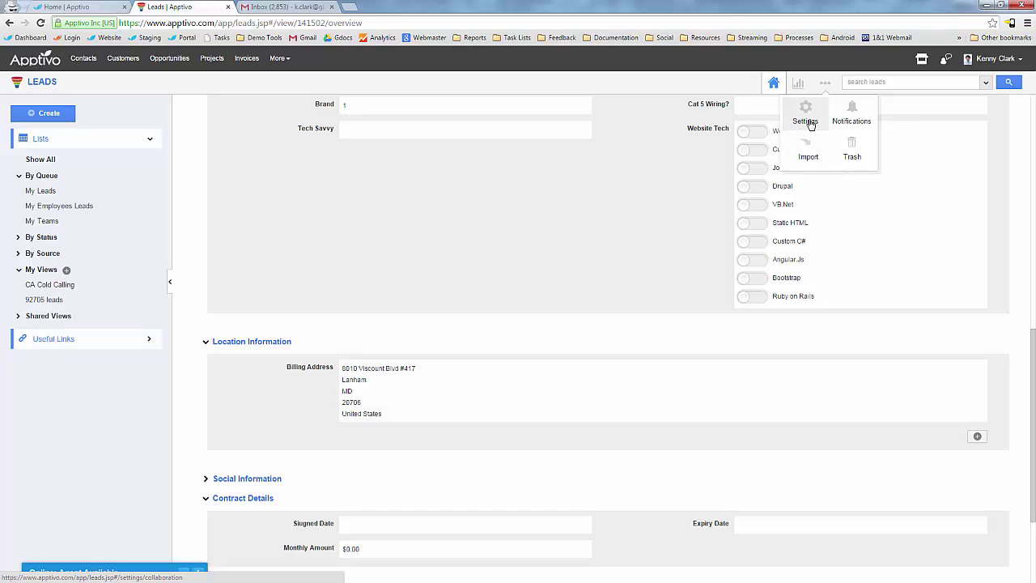
pyautogui.click(812, 123)
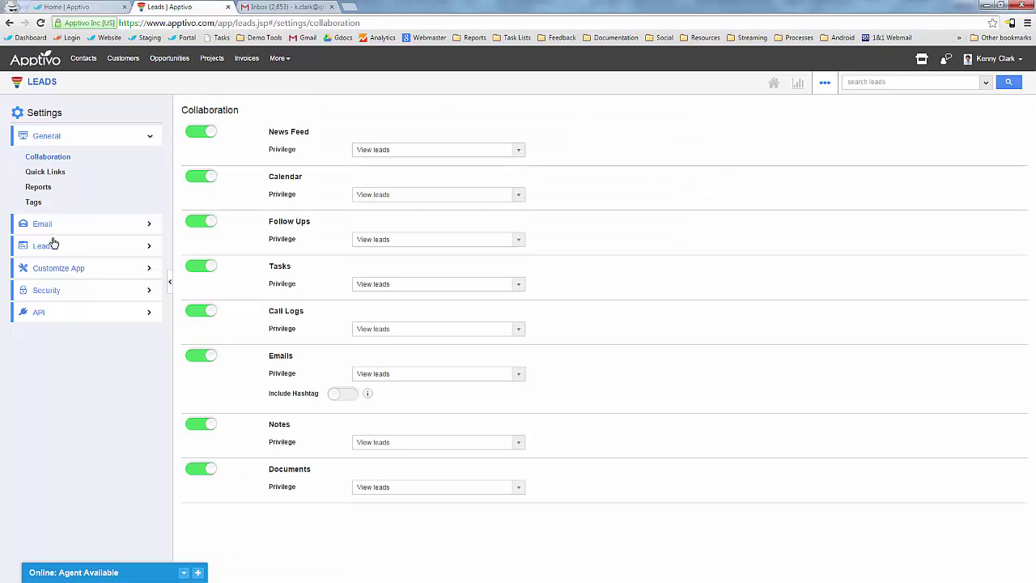
pyautogui.click(55, 247)
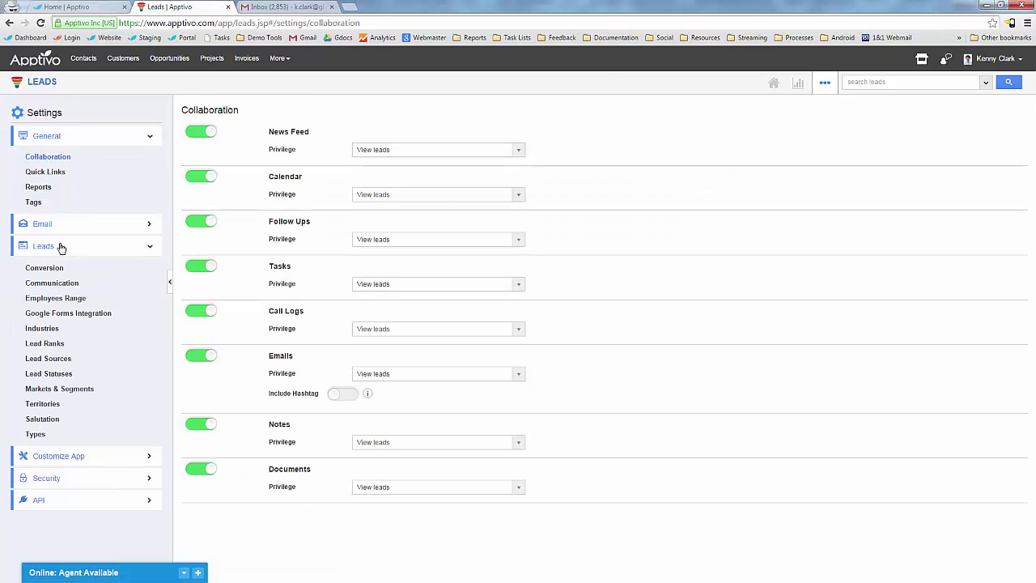
# Step: Review the lead statuses, lead sources and territories in the Leads app settings
pyautogui.click(58, 373)
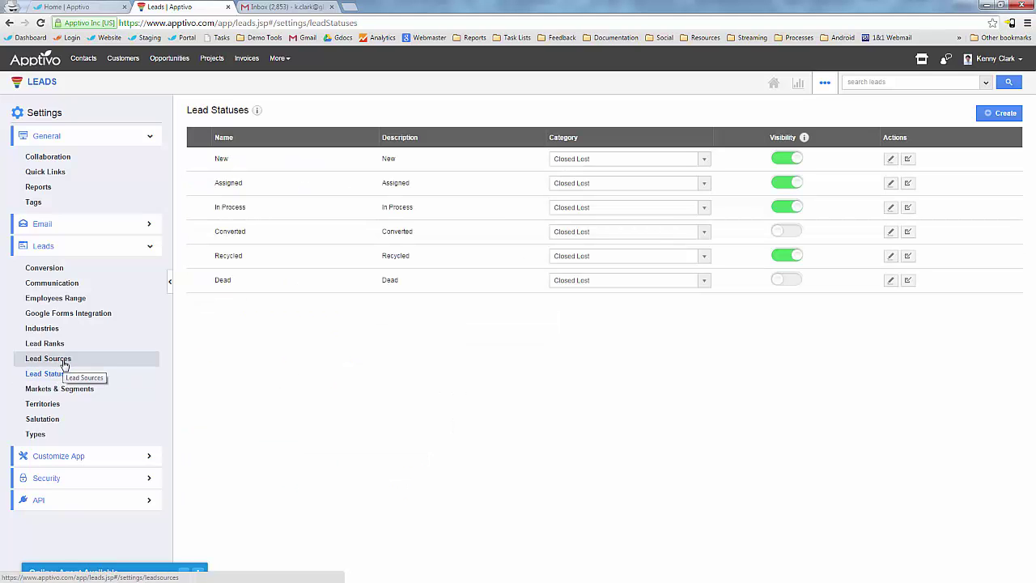
pyautogui.click(64, 362)
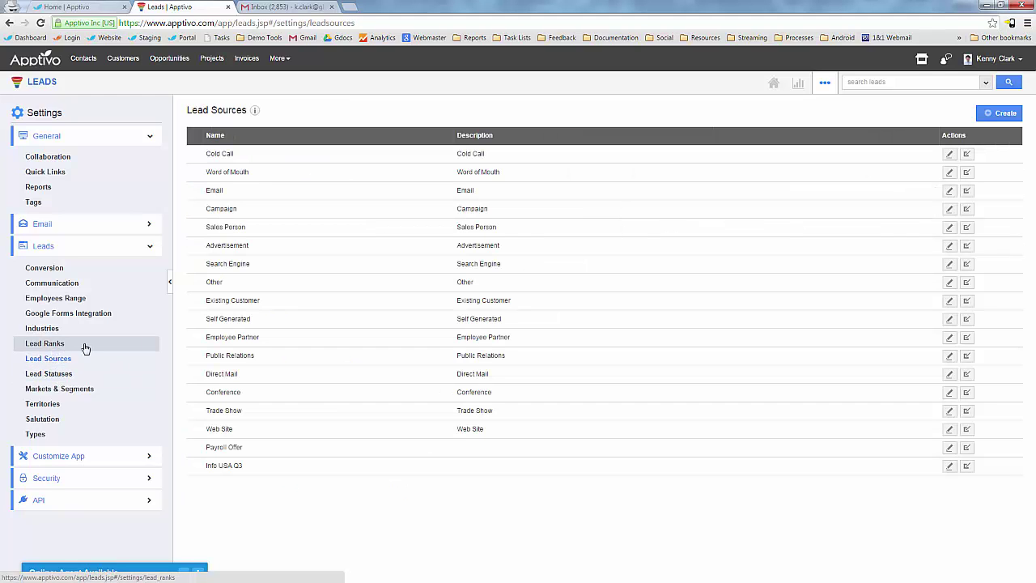
pyautogui.click(44, 404)
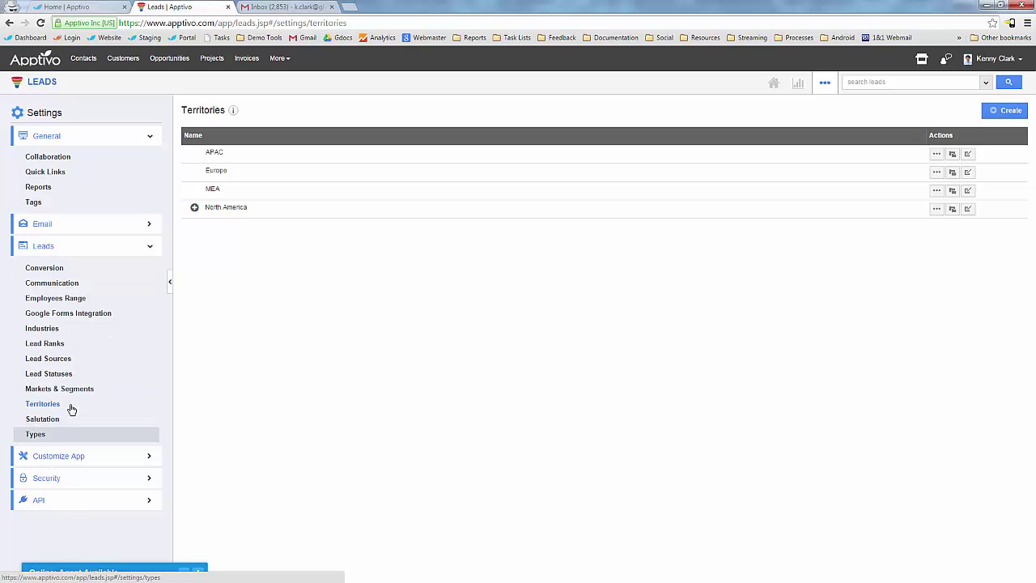
# Step: Open the Master Layout for leads and move the Type field into the empty slot beside Tags
pyautogui.click(62, 463)
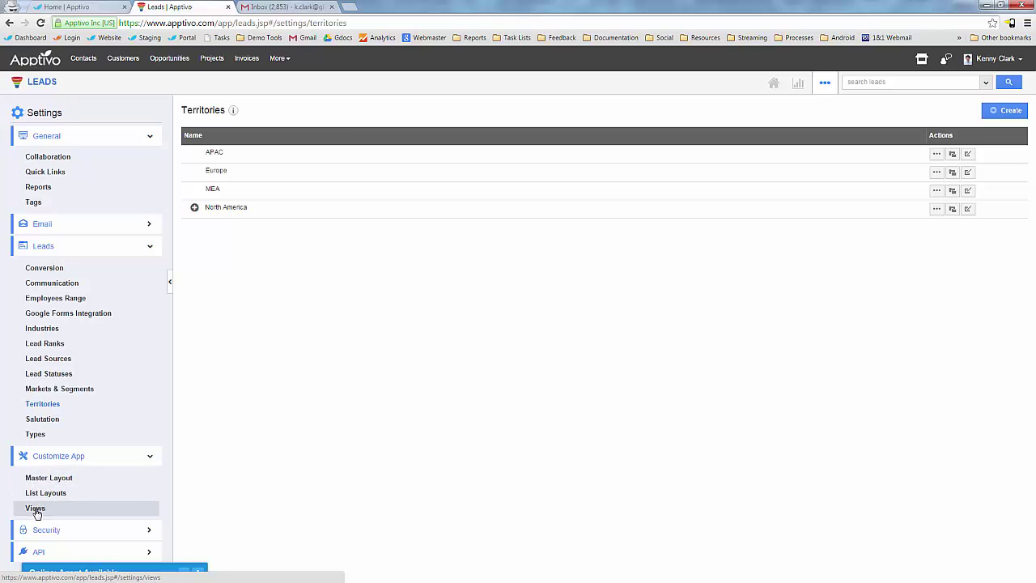
pyautogui.click(67, 479)
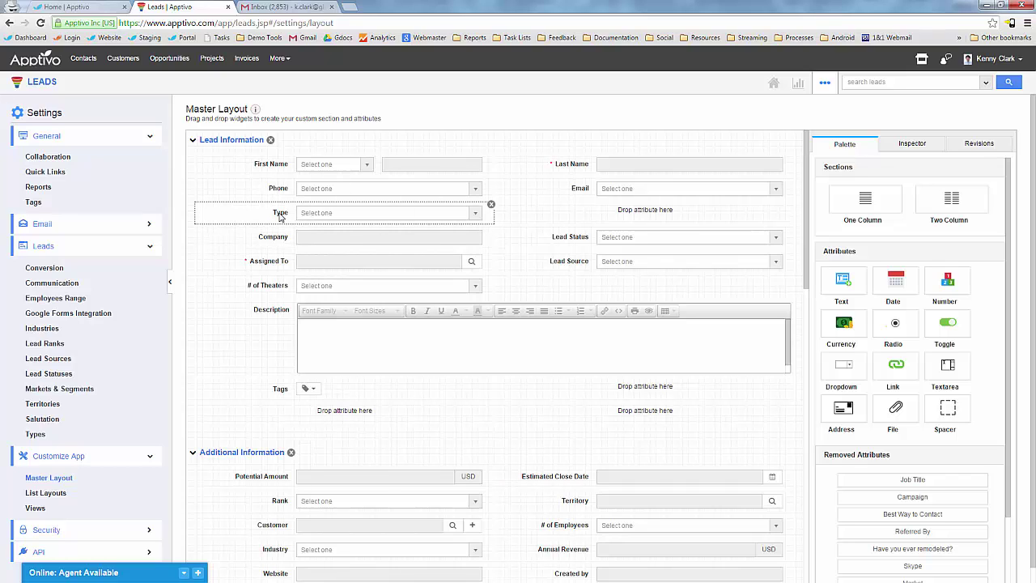
pyautogui.click(335, 219)
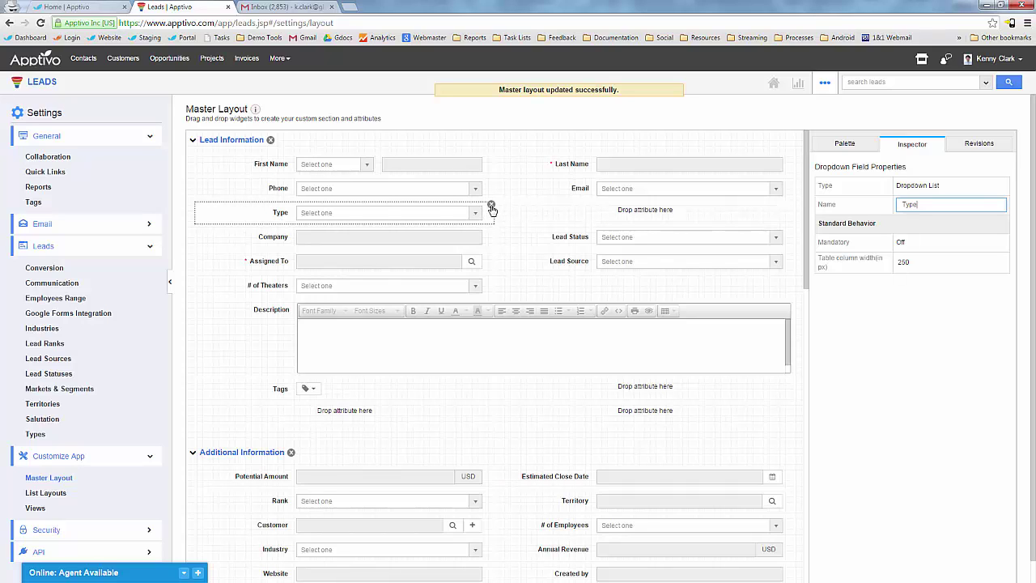
pyautogui.moveTo(571, 334); pyautogui.dragTo(657, 396)
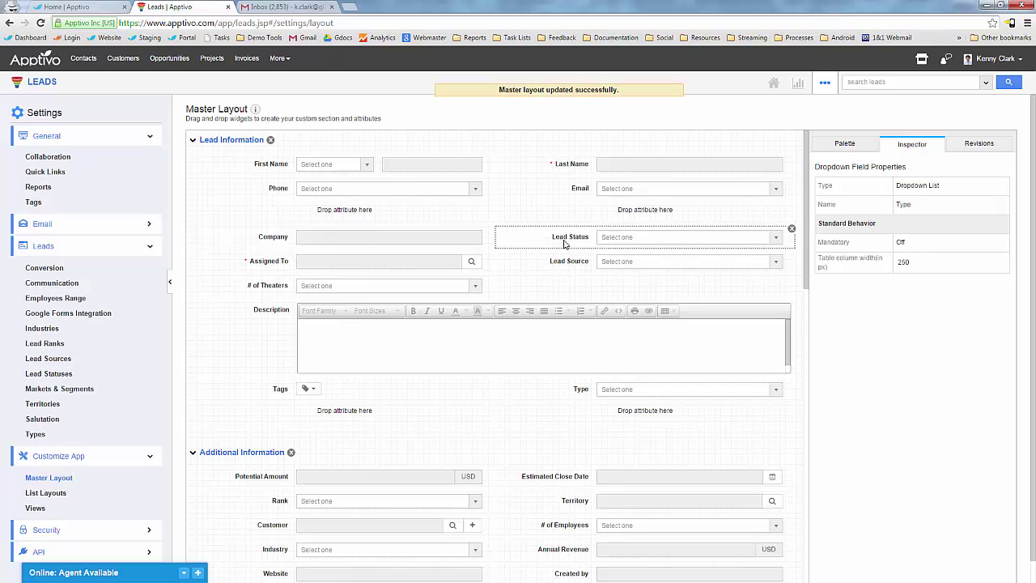
# Step: Rearrange Lead Information with Company beside Lead Status and Lead Source beside Assigned To, and remove the # of Theaters field
pyautogui.moveTo(333, 222); pyautogui.dragTo(622, 218)
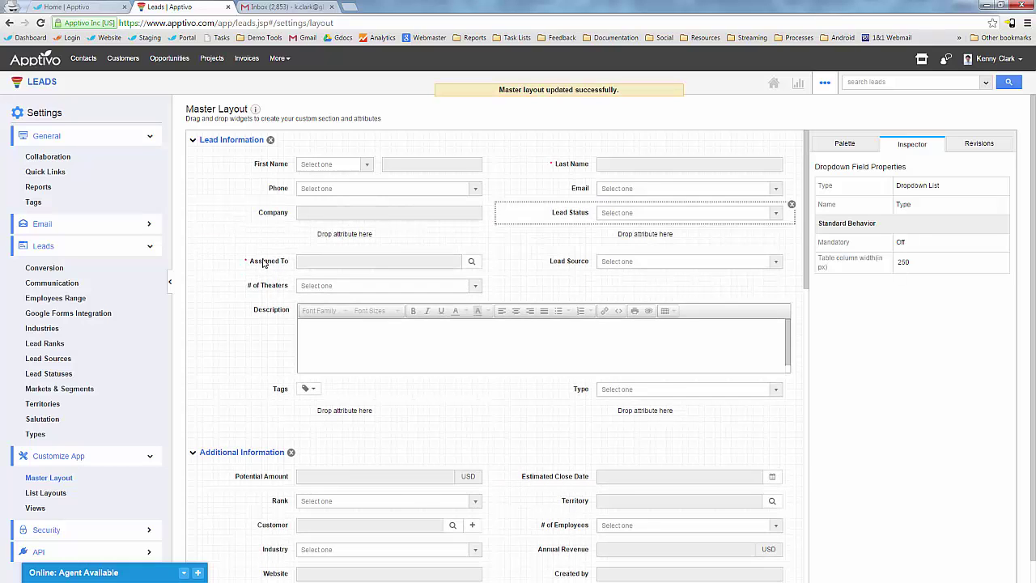
pyautogui.moveTo(267, 262); pyautogui.dragTo(555, 265)
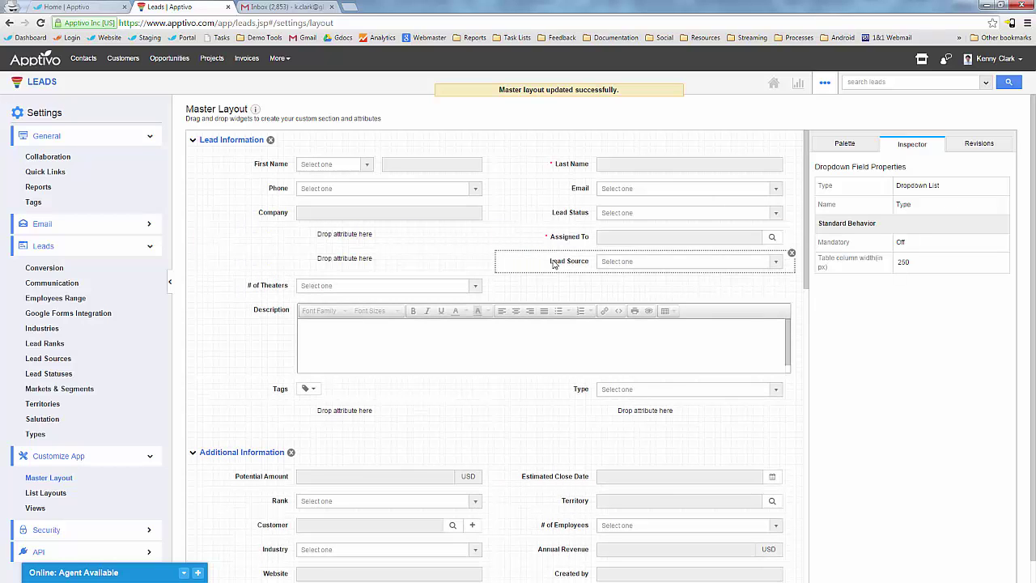
pyautogui.moveTo(360, 243); pyautogui.dragTo(362, 242)
pyautogui.moveTo(475, 253); pyautogui.dragTo(502, 261)
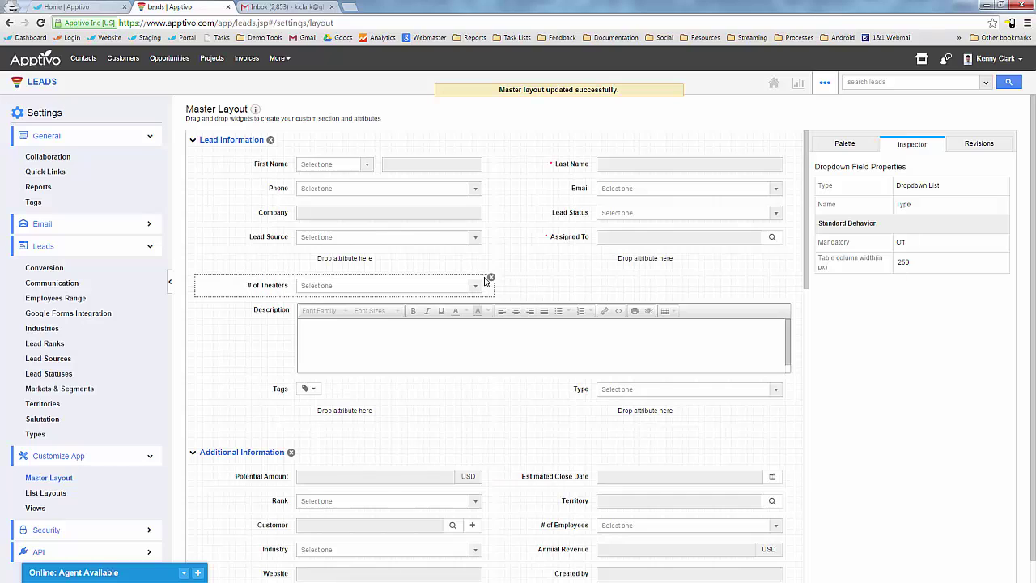
pyautogui.click(491, 279)
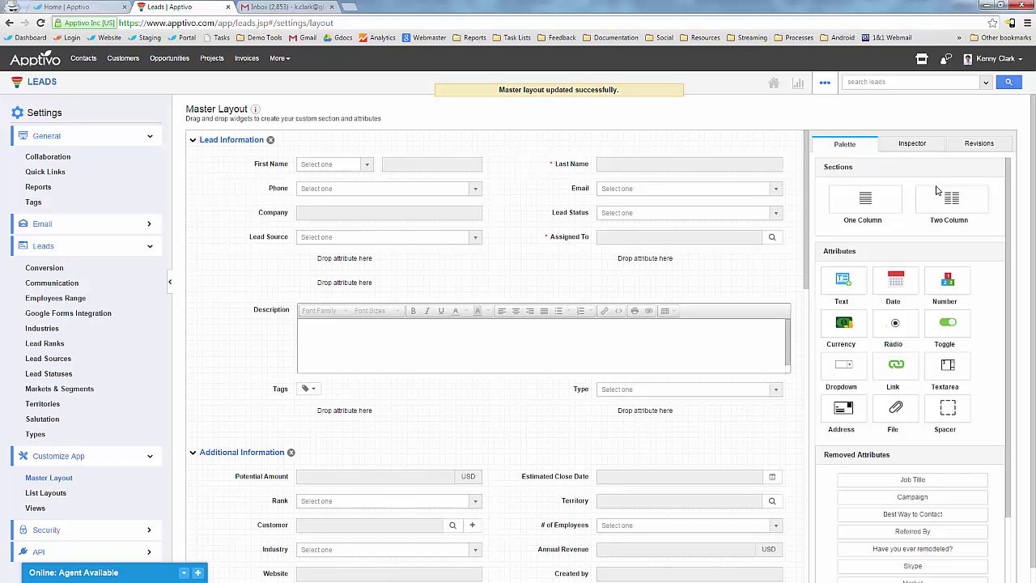
# Step: Add a two-column section named Lead Qual between Lead Information and Additional Information
pyautogui.moveTo(937, 190); pyautogui.dragTo(396, 468)
pyautogui.click(237, 458)
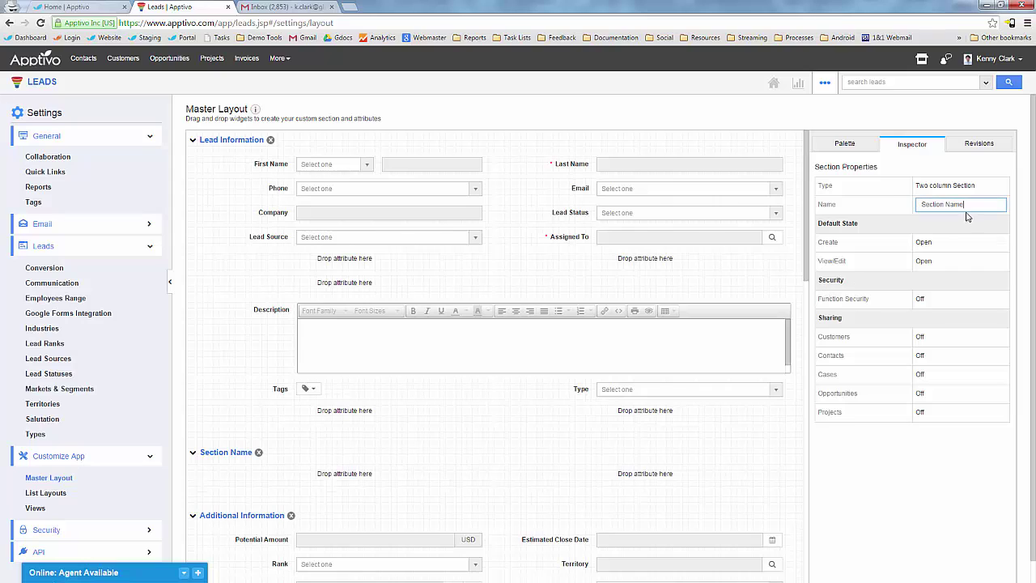
pyautogui.hotkey('ctrl', 'a')
pyautogui.write('Lea')
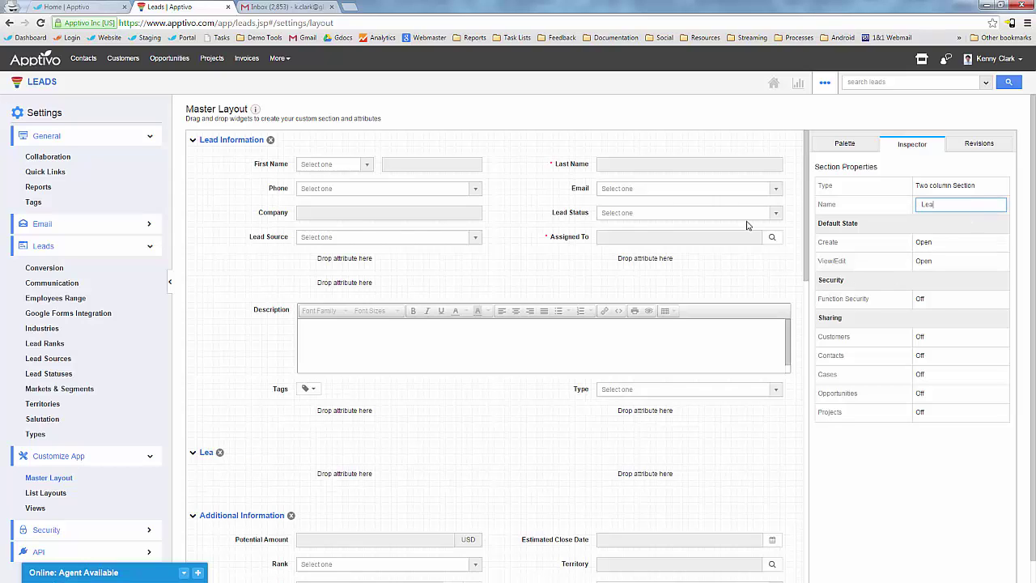
pyautogui.write('d Qual')
pyautogui.press('Return')
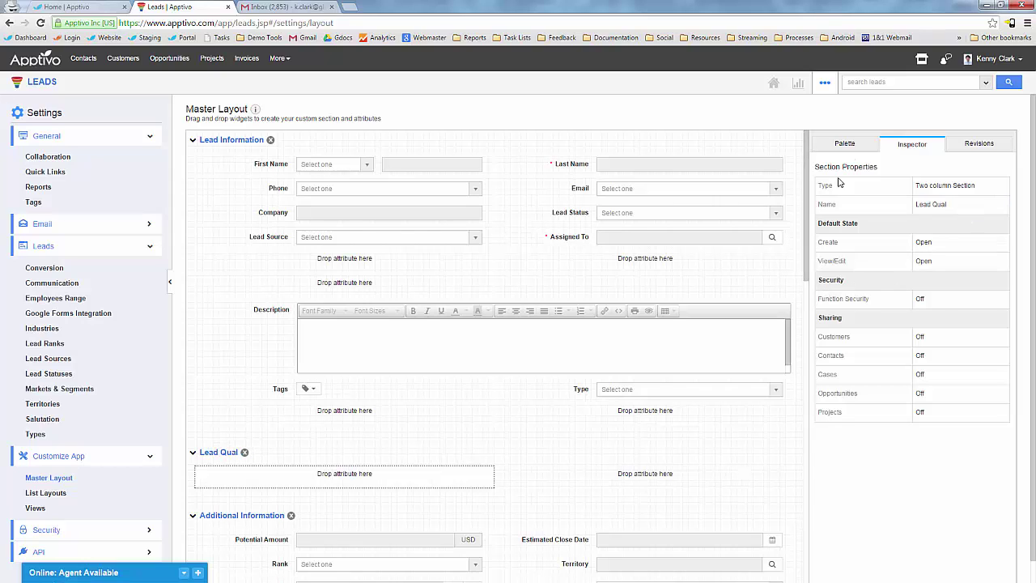
# Step: Add a dropdown attribute named "Has budget?" to the first column of the Lead Qual section
pyautogui.click(845, 144)
pyautogui.moveTo(850, 369); pyautogui.dragTo(357, 481)
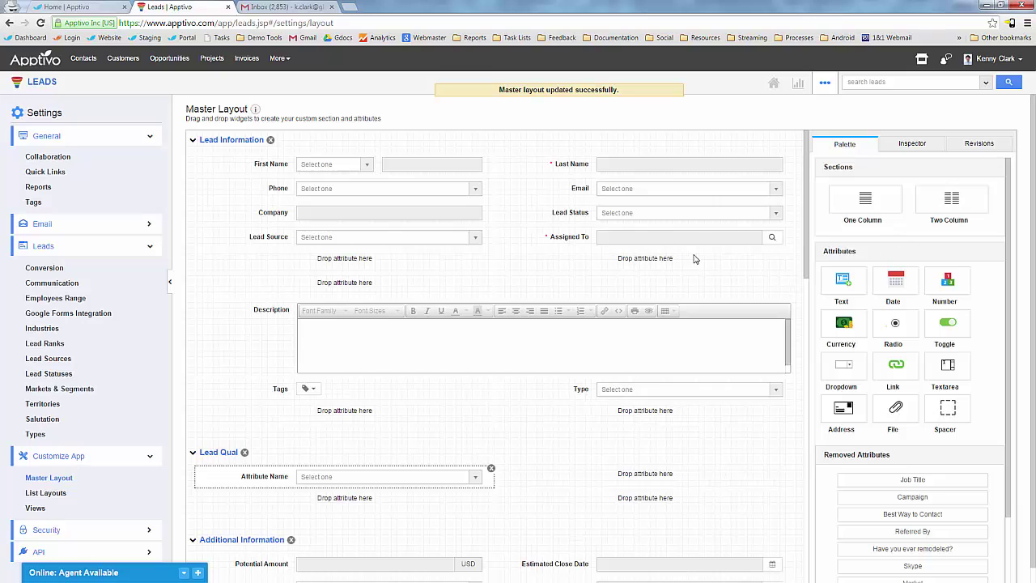
pyautogui.click(868, 306)
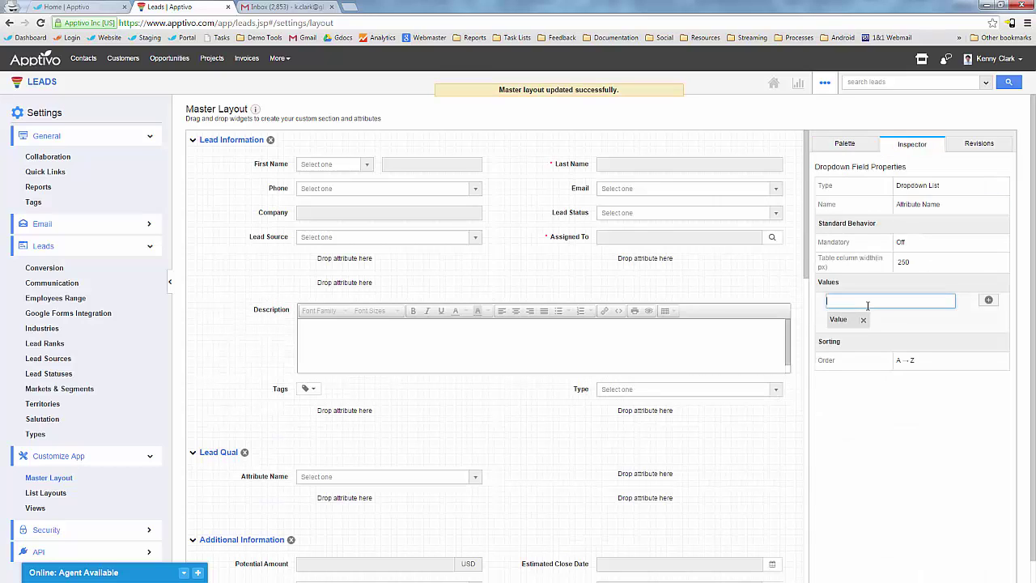
pyautogui.click(949, 204)
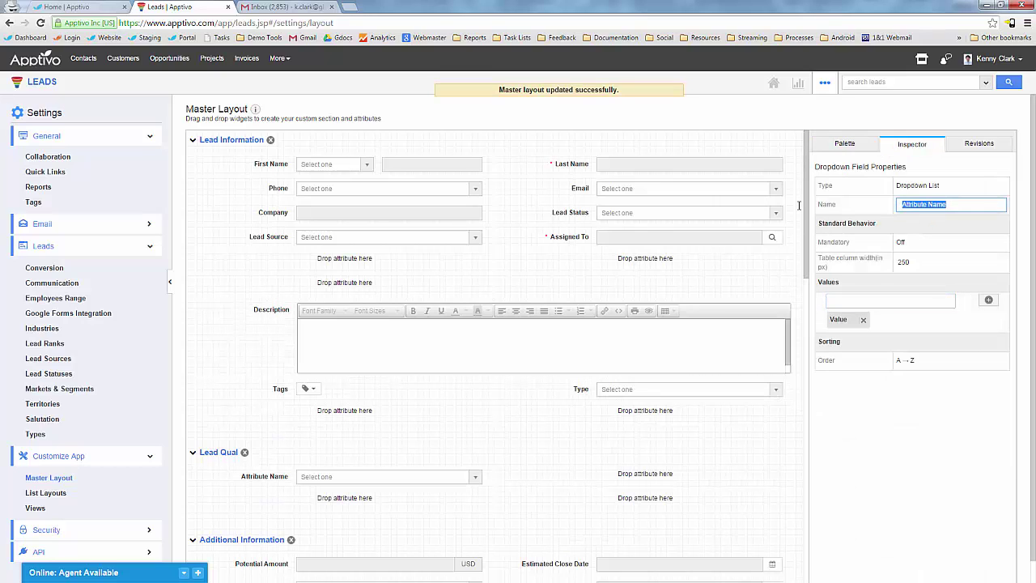
pyautogui.write('Has budget?')
# Step: Give the "Has budget?" dropdown the values Yes and No
pyautogui.click(878, 305)
pyautogui.write('Ye')
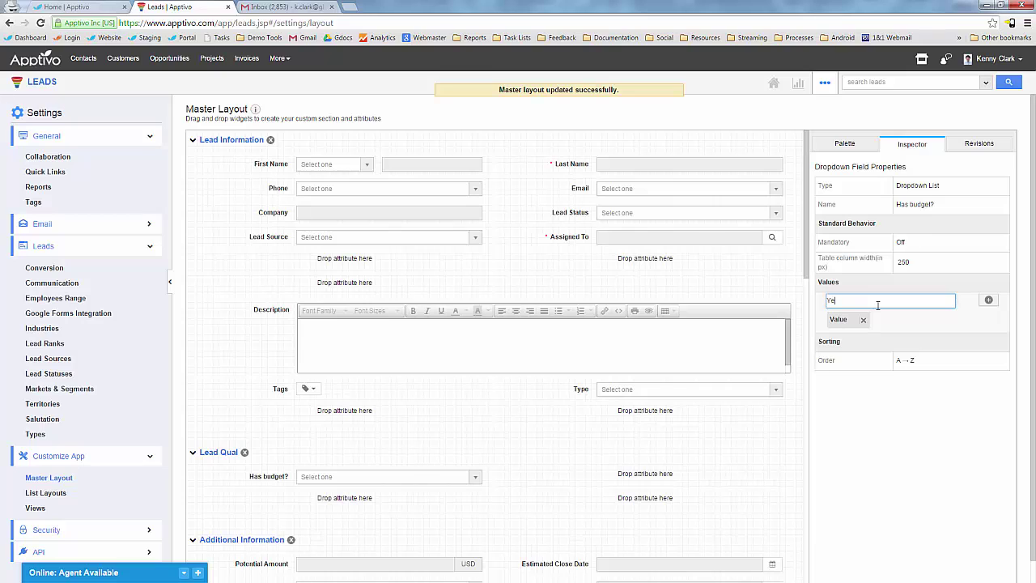
pyautogui.write('s')
pyautogui.press('Return')
pyautogui.write('No')
pyautogui.press('Return')
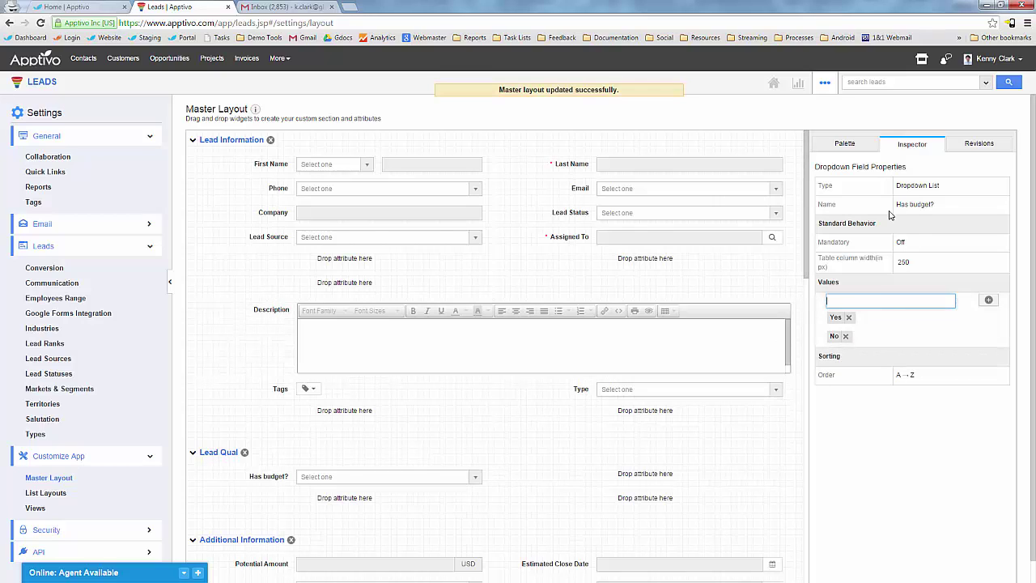
# Step: Add a date attribute to the second column of the Lead Qual section, beside "Has budget?"
pyautogui.click(847, 143)
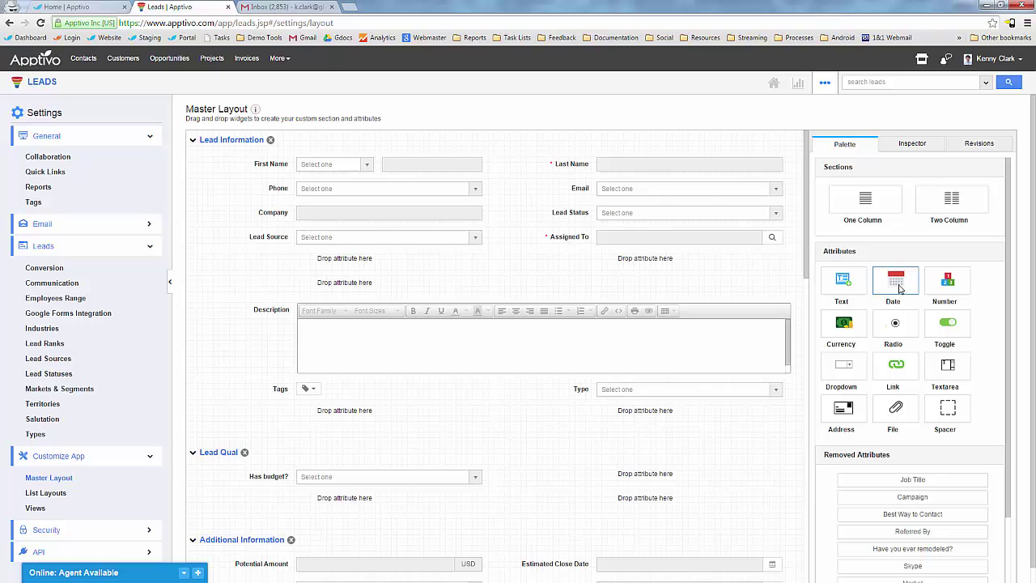
pyautogui.moveTo(767, 420); pyautogui.dragTo(625, 476)
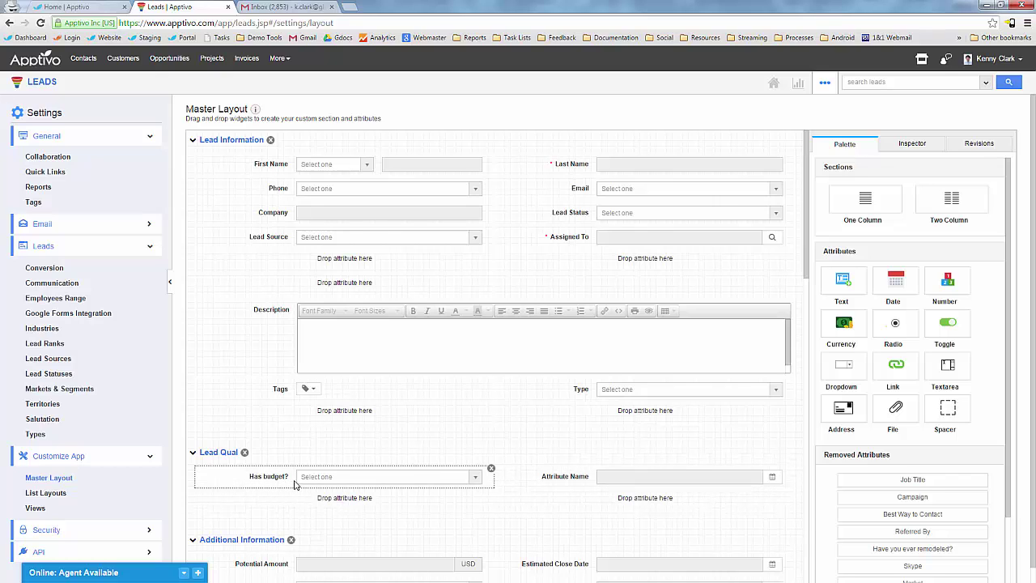
# Step: Return to the leads list, preview the third lead and set its "Has budget?" field to Yes
pyautogui.click(38, 84)
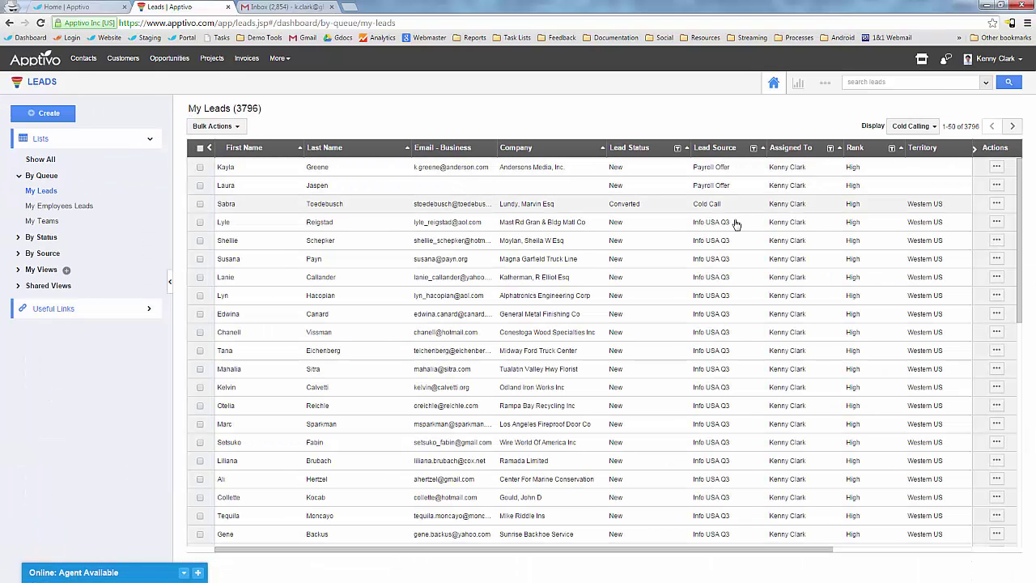
pyautogui.click(745, 203)
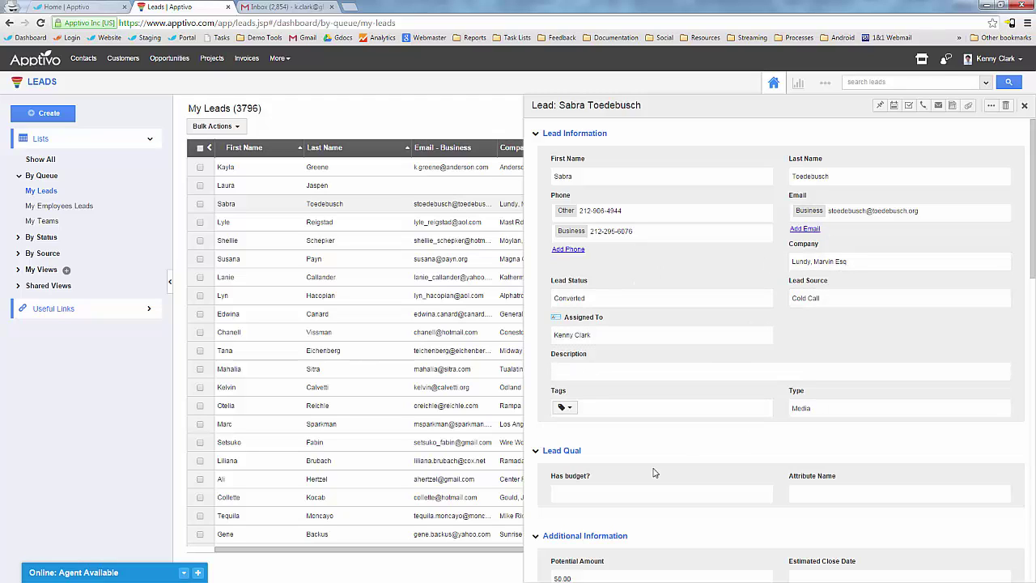
pyautogui.click(639, 495)
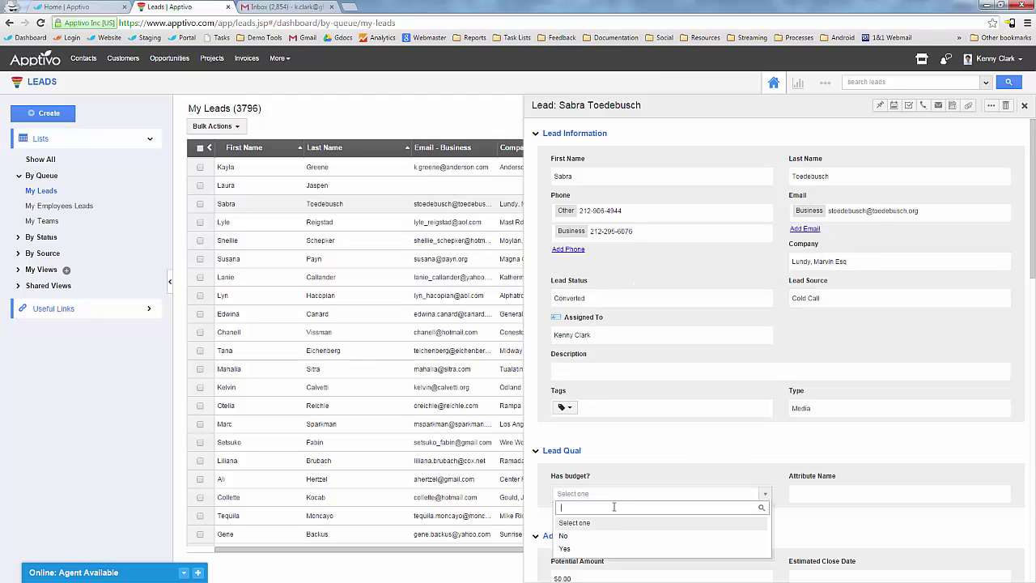
pyautogui.click(570, 549)
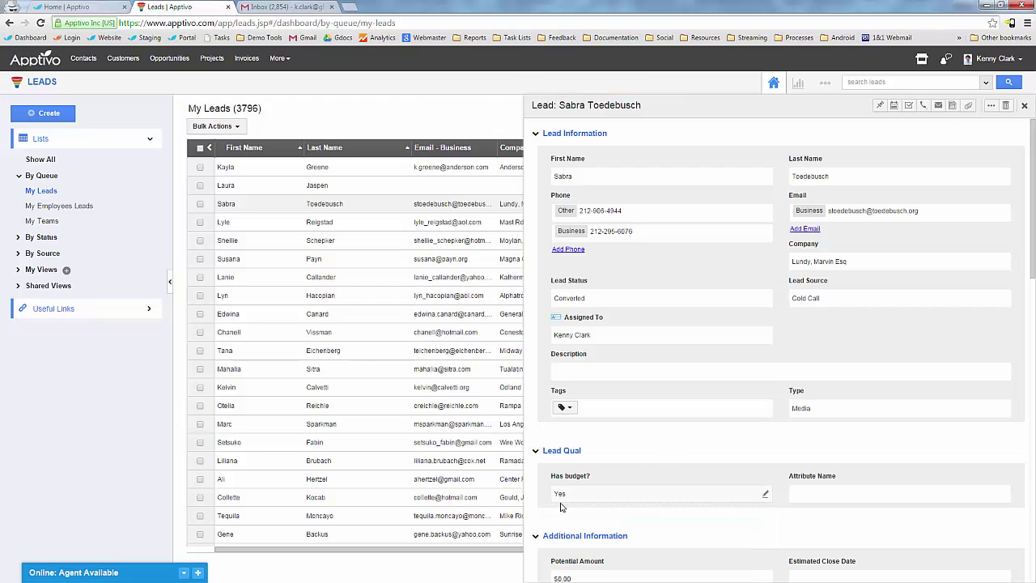
# Step: Examine the Lead Qual criteria in the advanced lead search, and close the search form
pyautogui.click(985, 81)
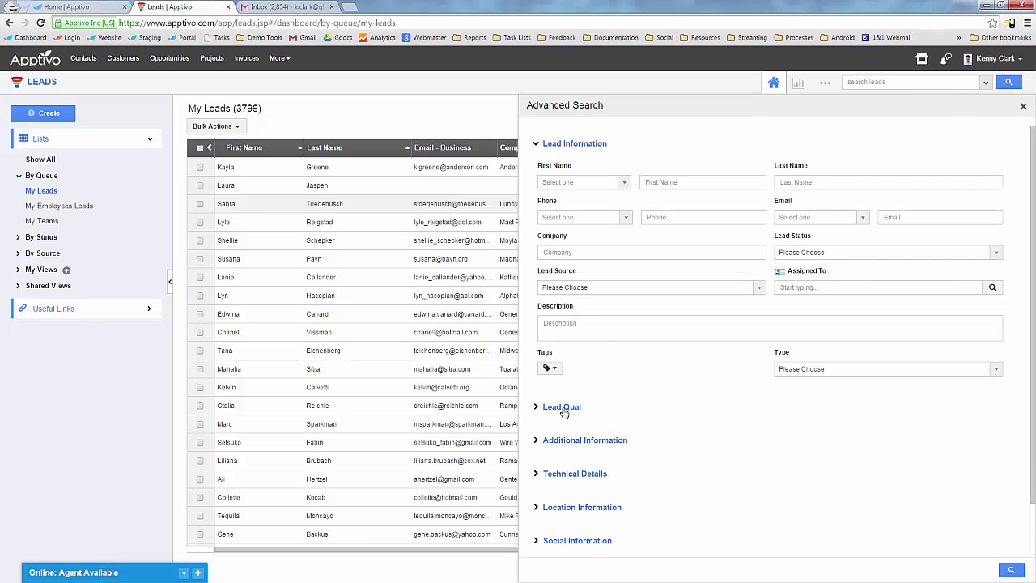
pyautogui.click(564, 411)
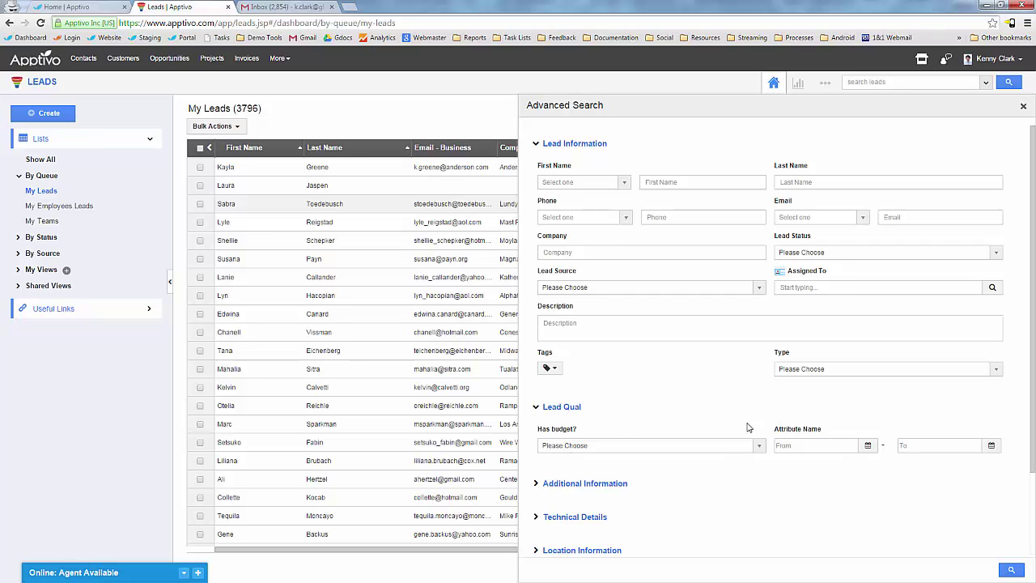
pyautogui.click(1023, 105)
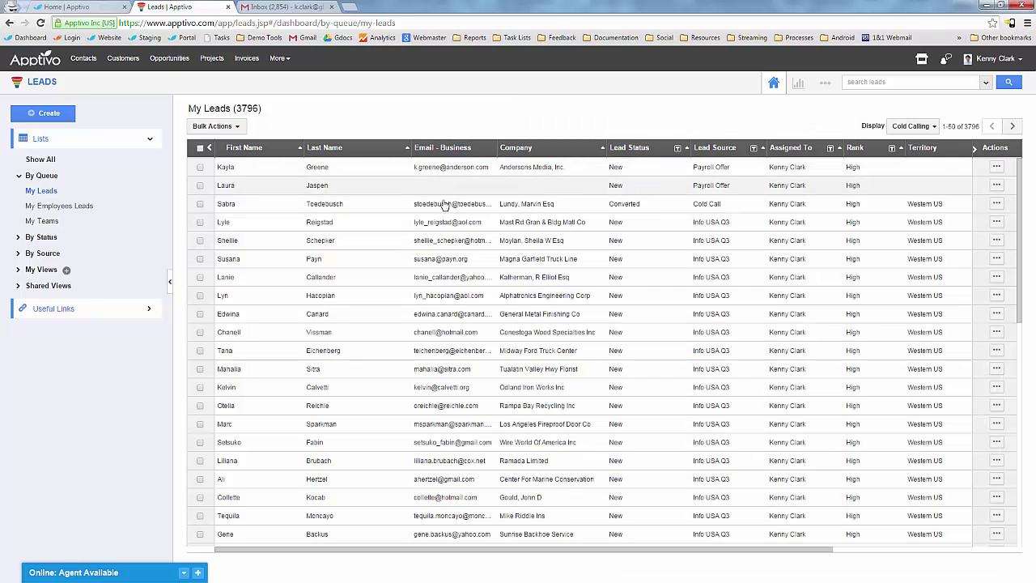
# Step: Open the List Layouts page in the Leads app settings
pyautogui.click(825, 83)
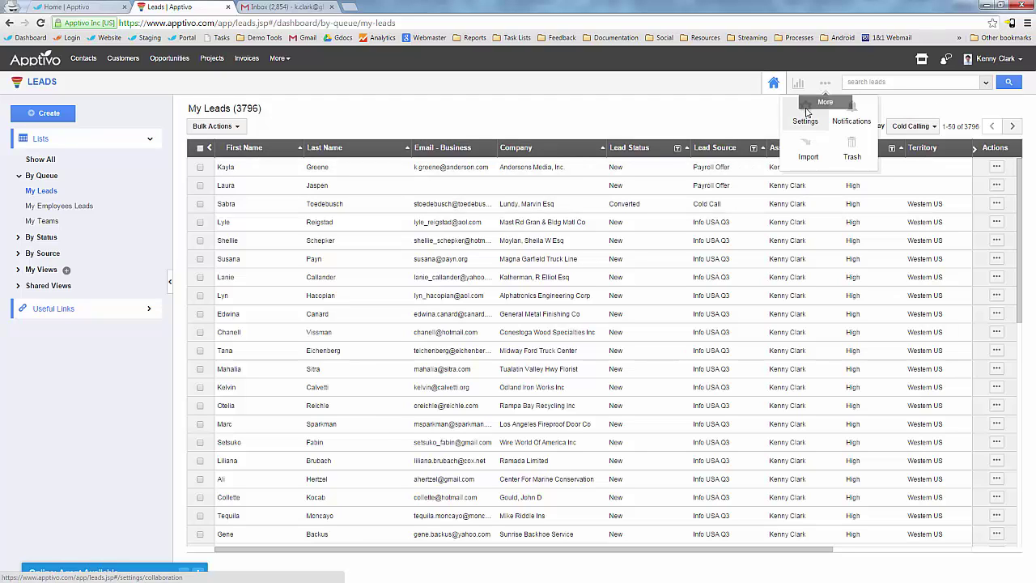
pyautogui.click(805, 121)
pyautogui.click(65, 268)
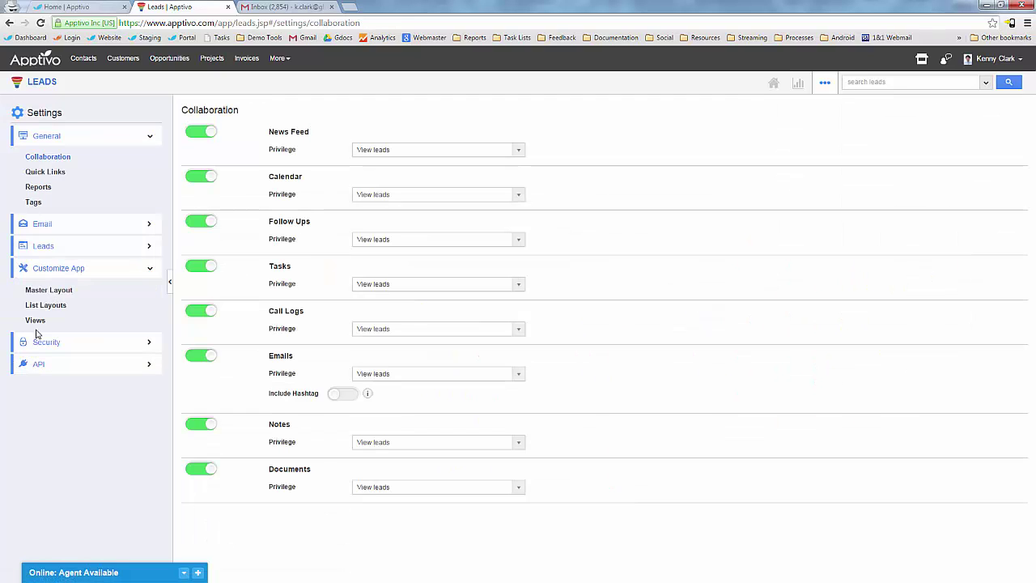
pyautogui.click(47, 305)
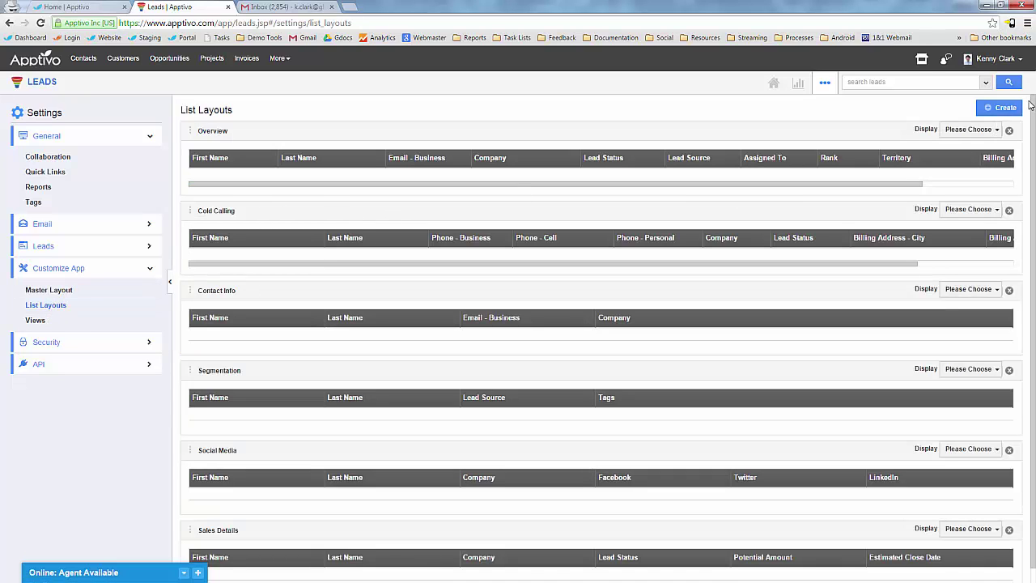
# Step: Add the "Has budget?" field from Lead Qual as a column in the Overview list layout
pyautogui.rightClick(1018, 112)
pyautogui.press('Escape')
pyautogui.click(959, 131)
pyautogui.moveTo(950, 149)
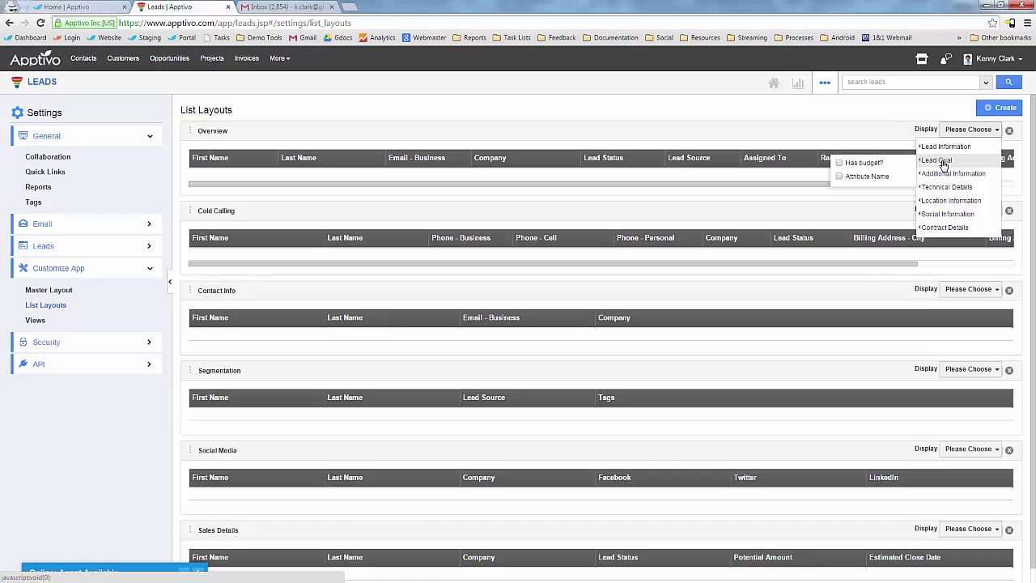
pyautogui.moveTo(941, 203)
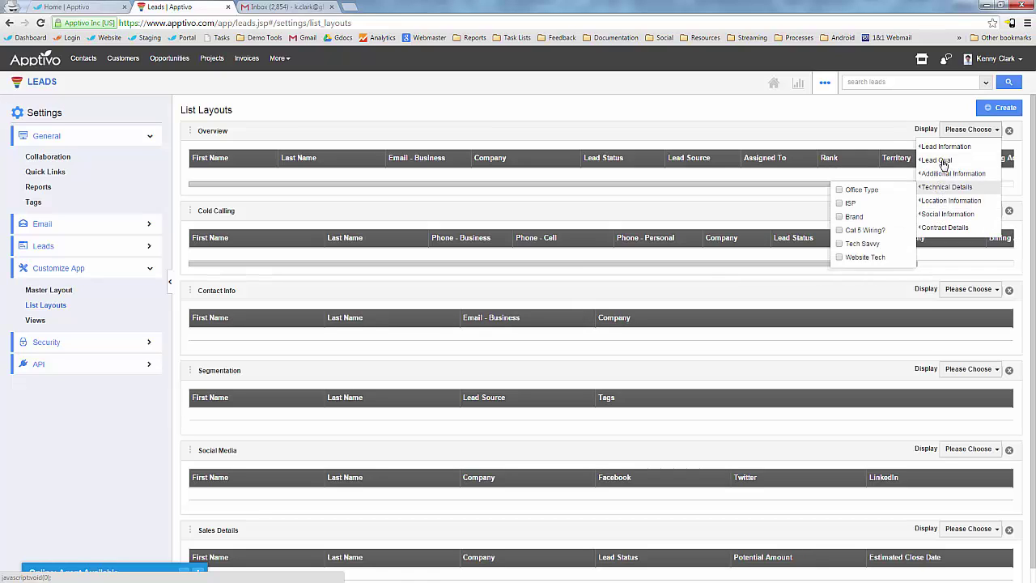
pyautogui.moveTo(944, 161)
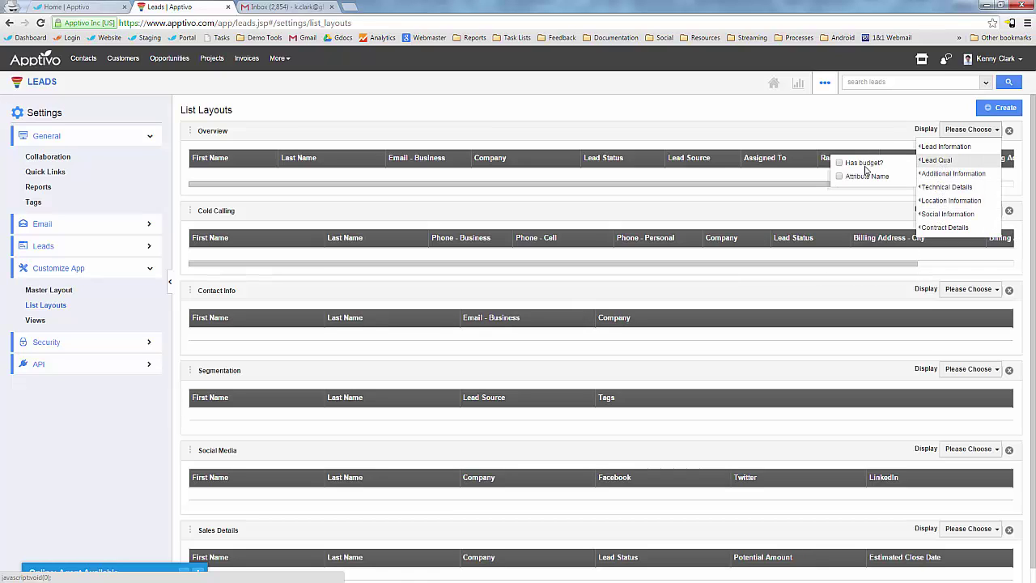
pyautogui.click(842, 165)
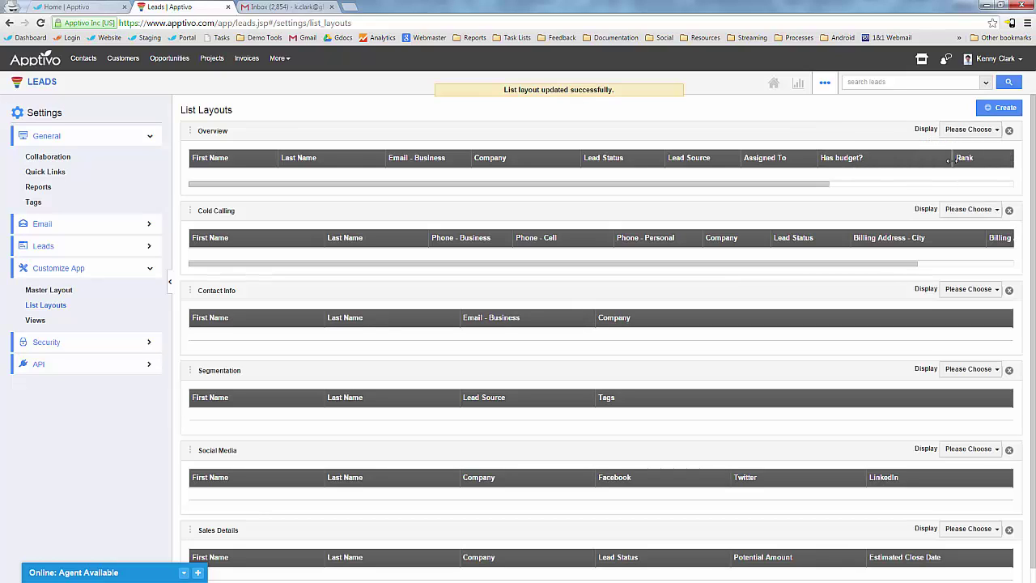
# Step: Remove the business email column from the Overview list layout and narrow its Has budget? and Territory columns
pyautogui.moveTo(951, 165); pyautogui.dragTo(879, 162)
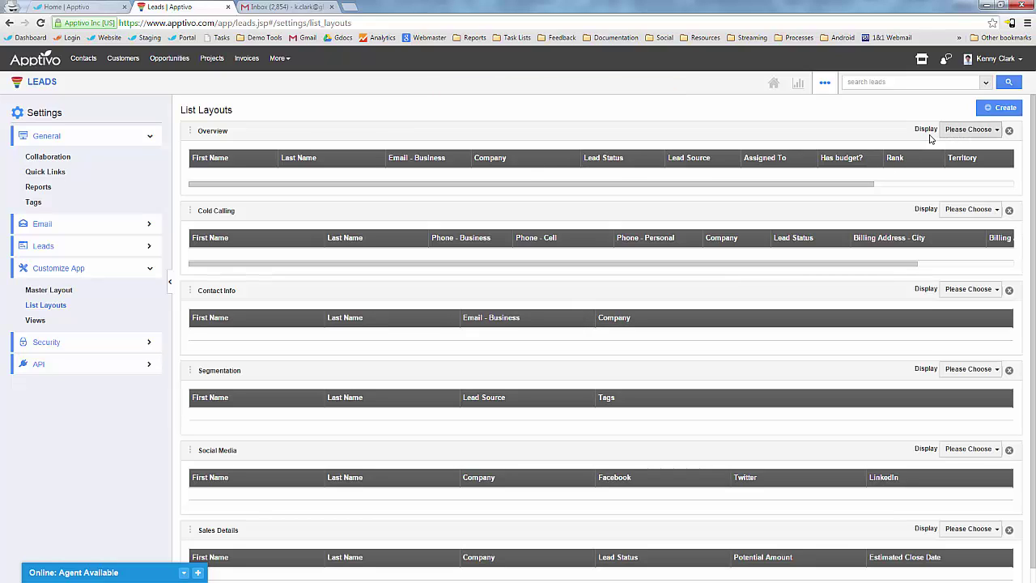
pyautogui.click(962, 136)
pyautogui.moveTo(952, 149)
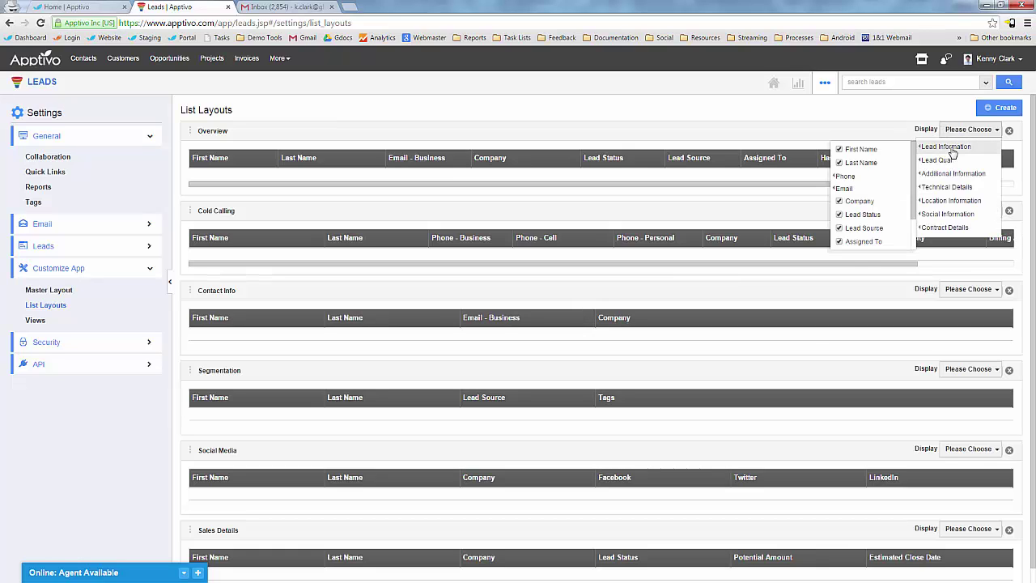
pyautogui.moveTo(845, 190)
pyautogui.click(755, 193)
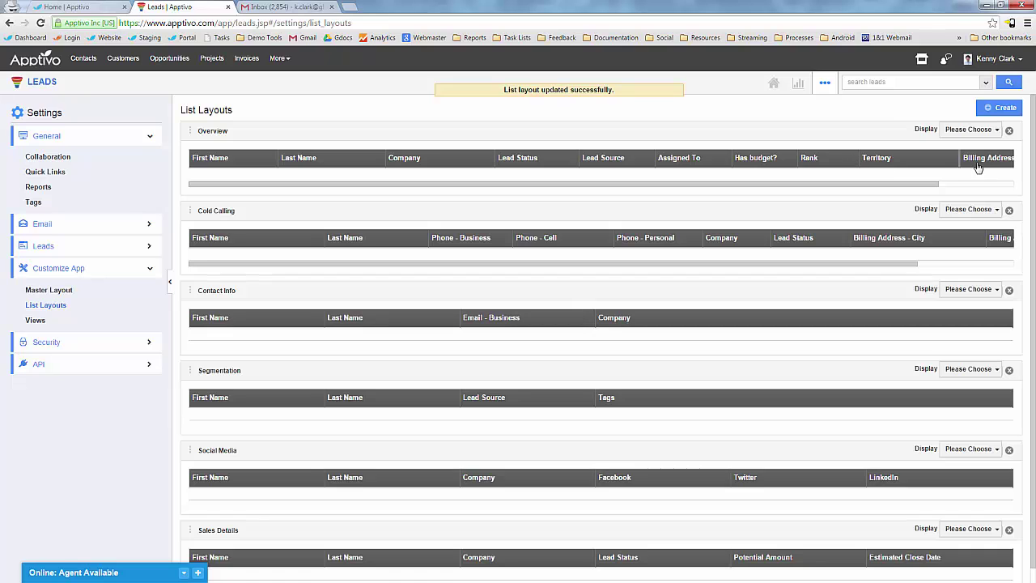
pyautogui.moveTo(960, 156); pyautogui.dragTo(926, 155)
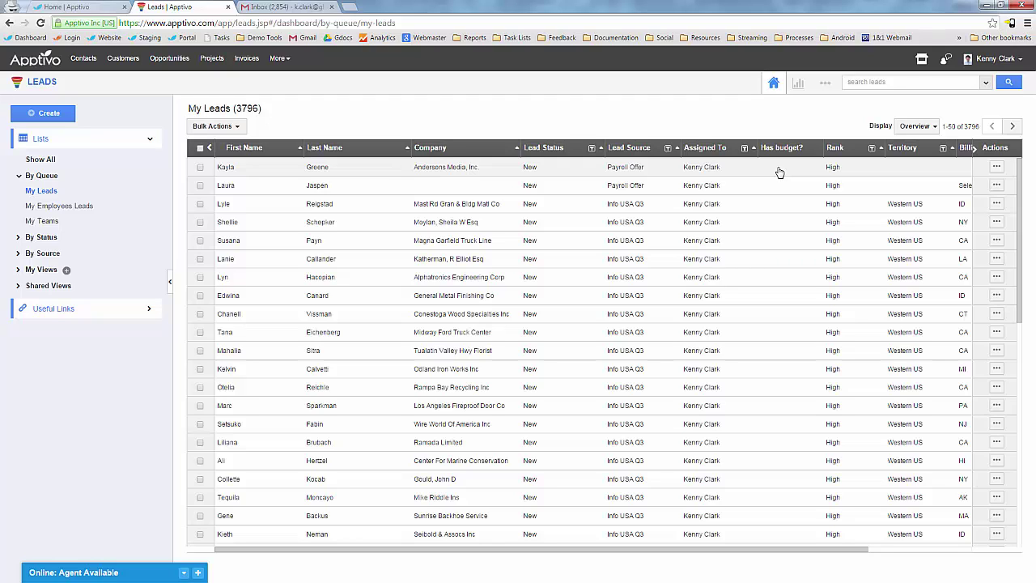
# Step: Open the Opportunities Activities report after a look at the Open Leads report, and set its App filter to All
pyautogui.click(798, 86)
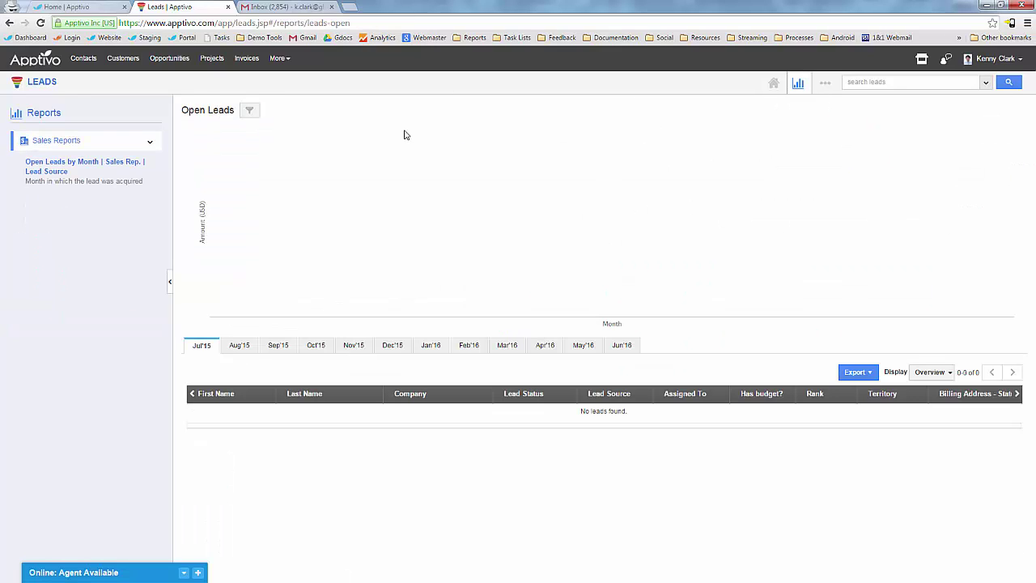
pyautogui.click(166, 63)
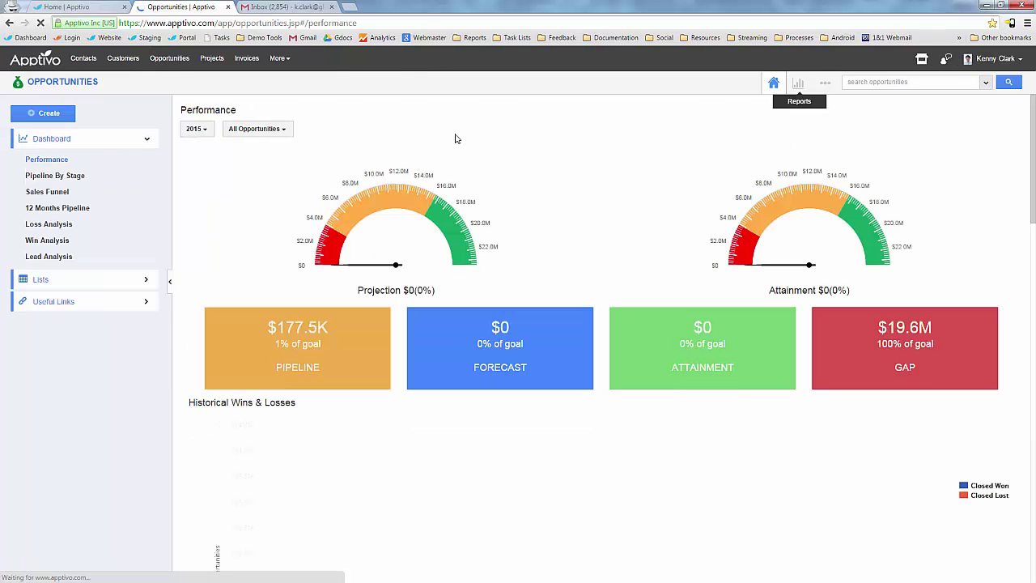
pyautogui.click(798, 82)
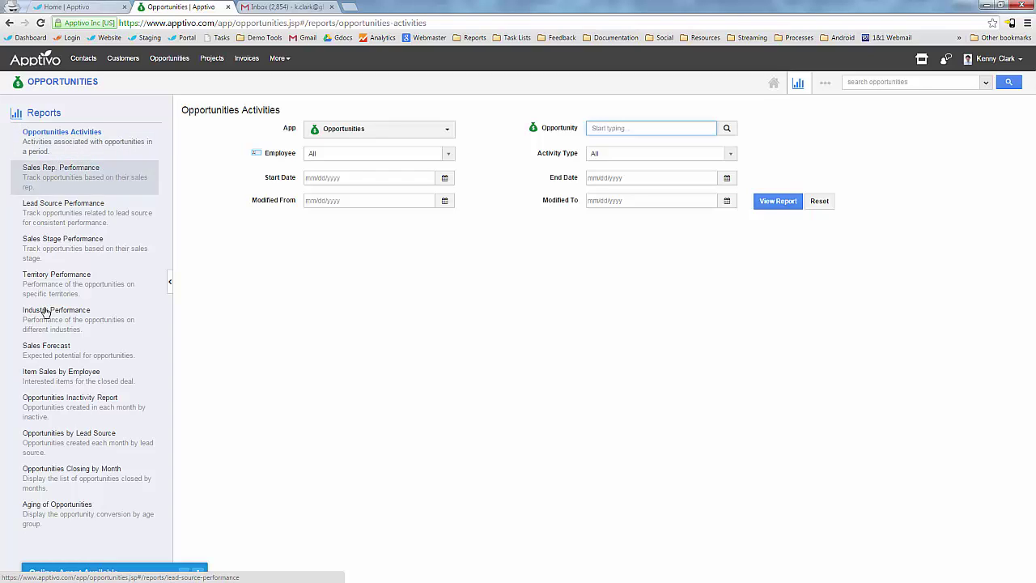
pyautogui.click(374, 131)
pyautogui.click(353, 150)
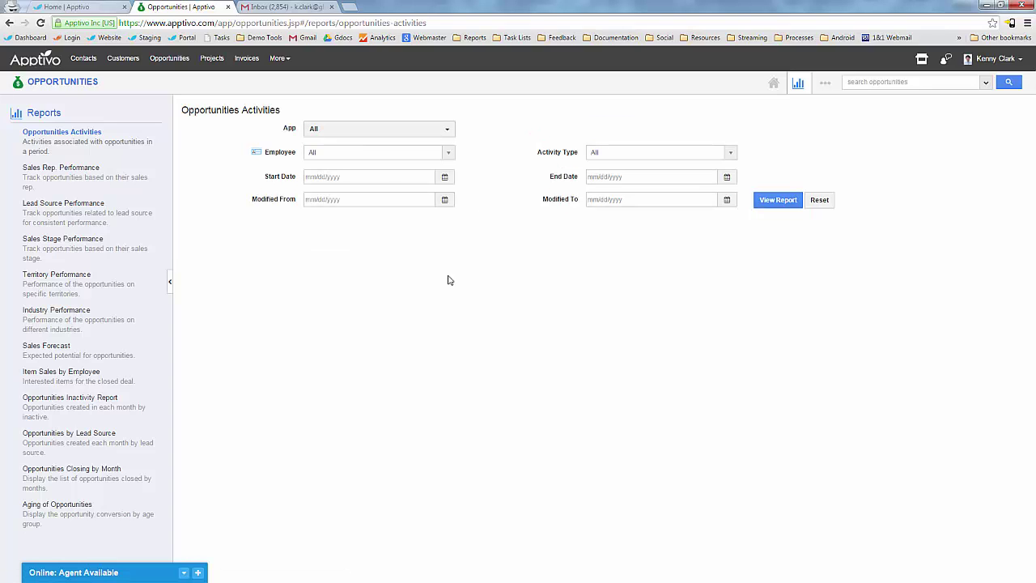
pyautogui.click(371, 155)
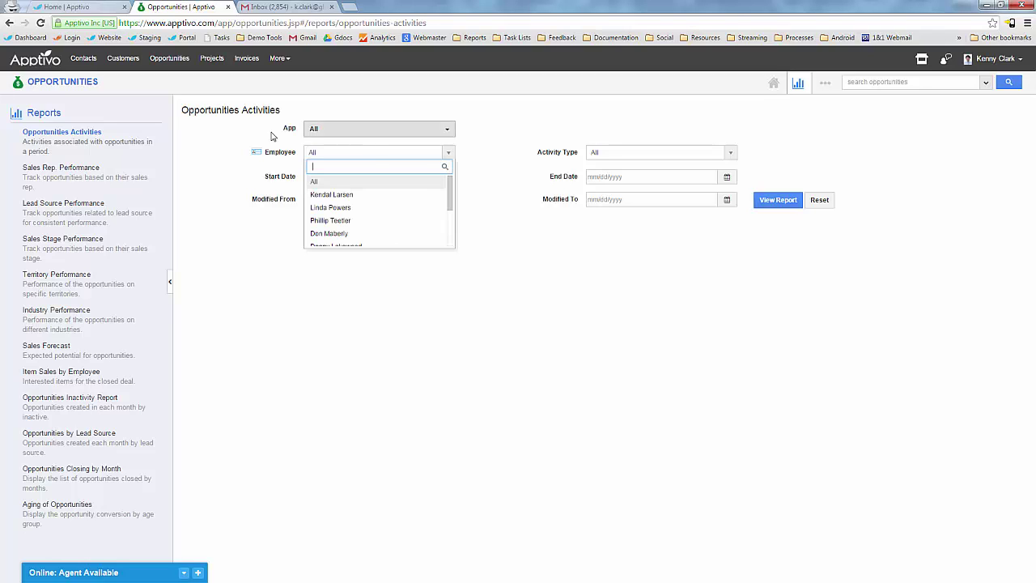
pyautogui.click(325, 129)
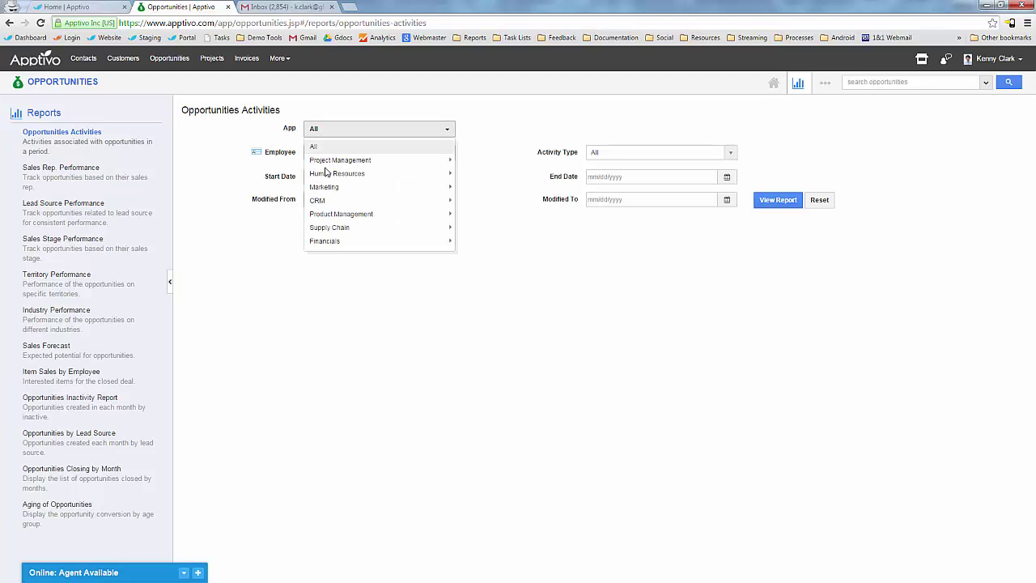
pyautogui.moveTo(332, 206)
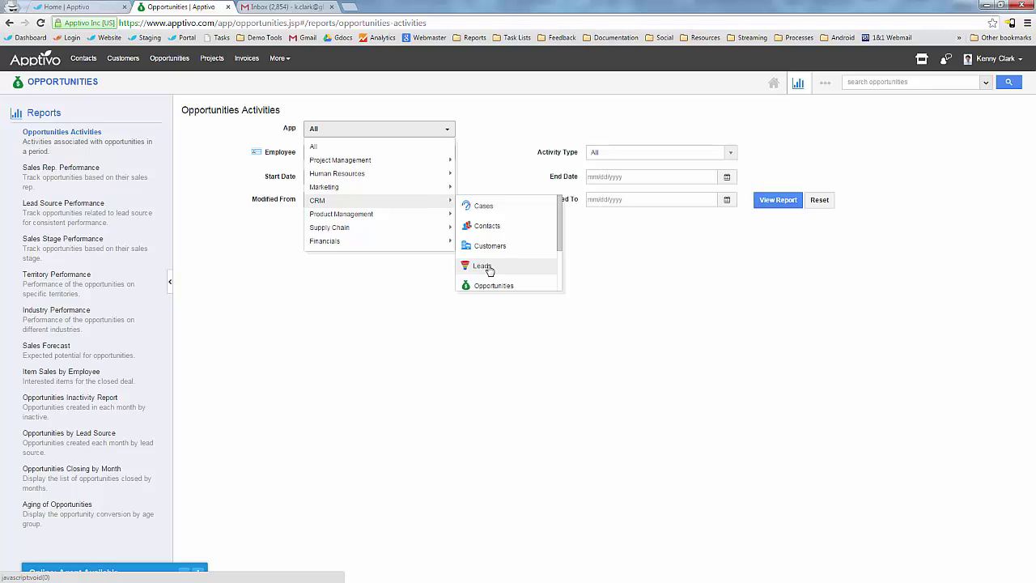
pyautogui.click(332, 154)
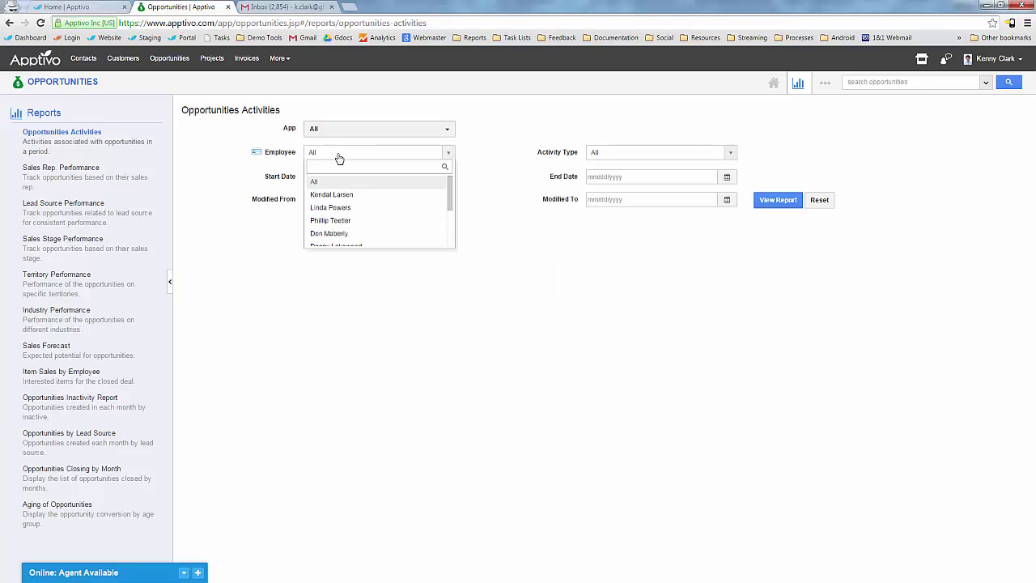
pyautogui.click(537, 321)
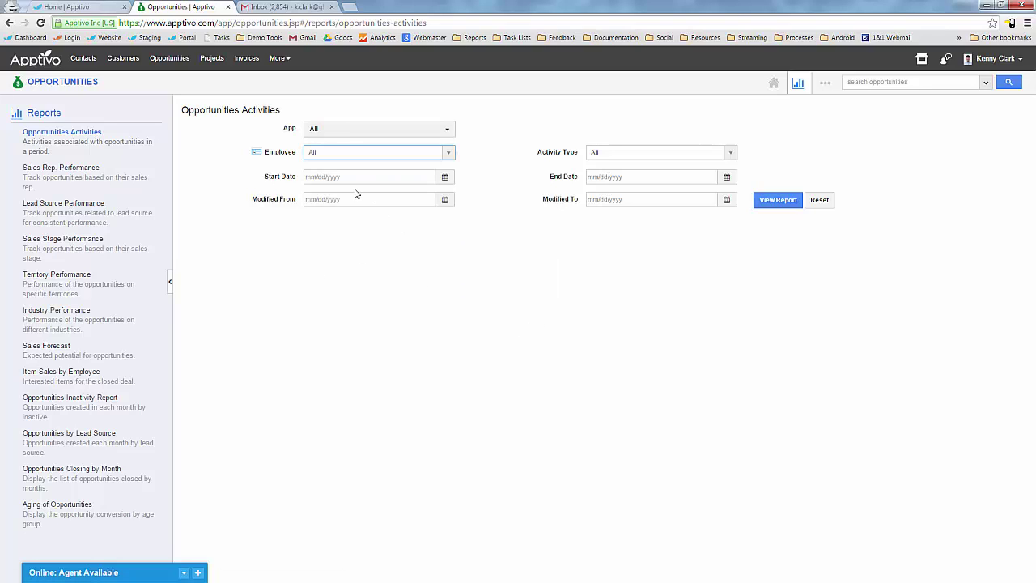
# Step: Run the activities report for Call Log activities with start date 07/01/2015 and end date 07/14/2015
pyautogui.click(443, 183)
pyautogui.click(347, 219)
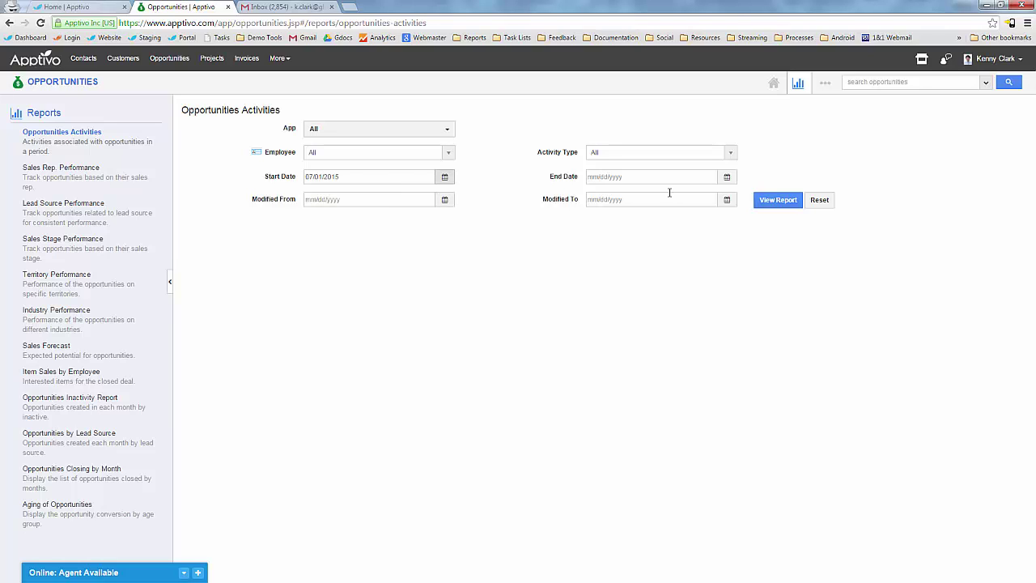
pyautogui.click(730, 183)
pyautogui.click(615, 248)
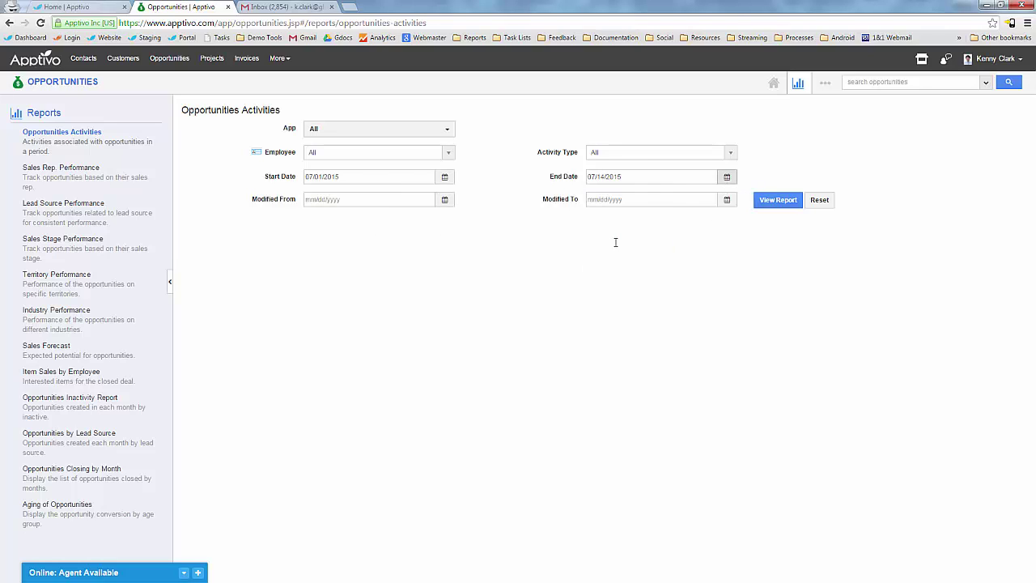
pyautogui.click(639, 157)
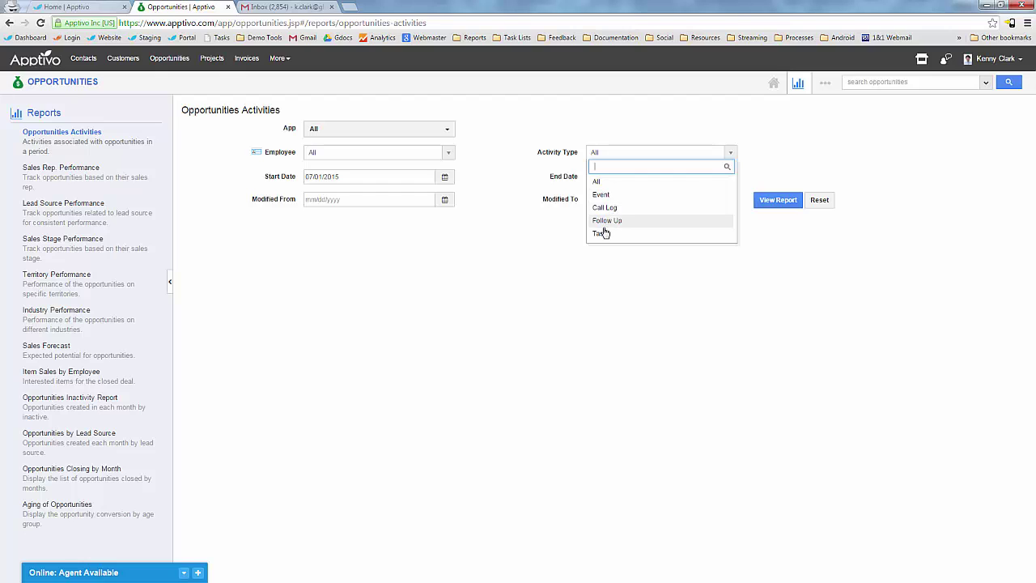
pyautogui.click(606, 208)
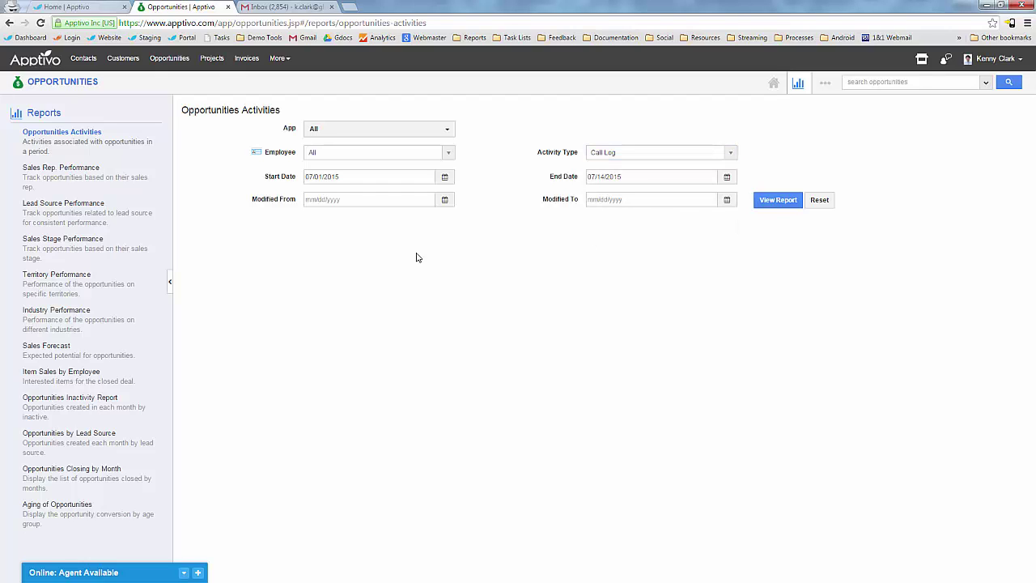
pyautogui.click(787, 203)
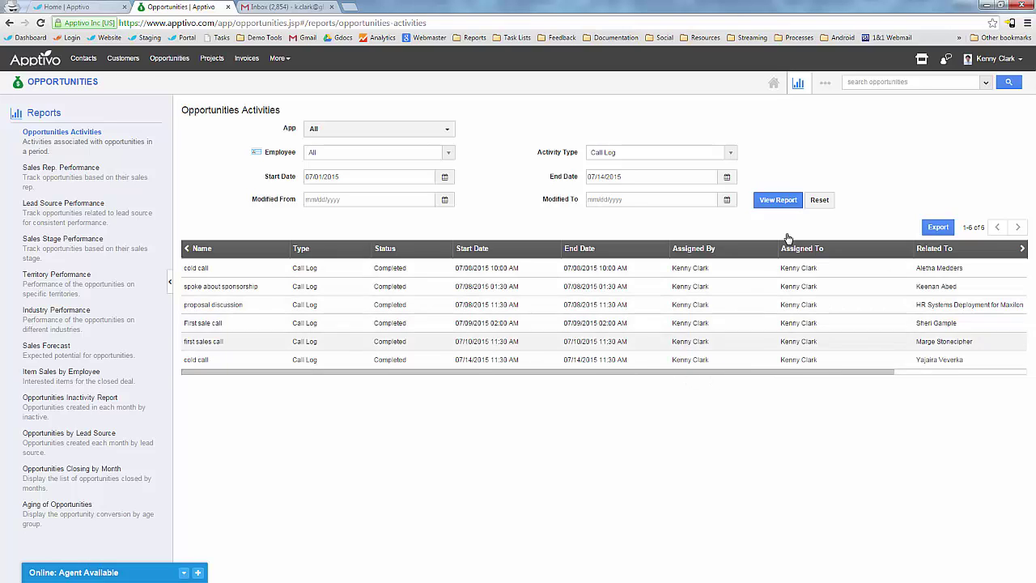
# Step: Export the call log report as a spreadsheet, view the downloaded file in Excel and close it
pyautogui.click(939, 227)
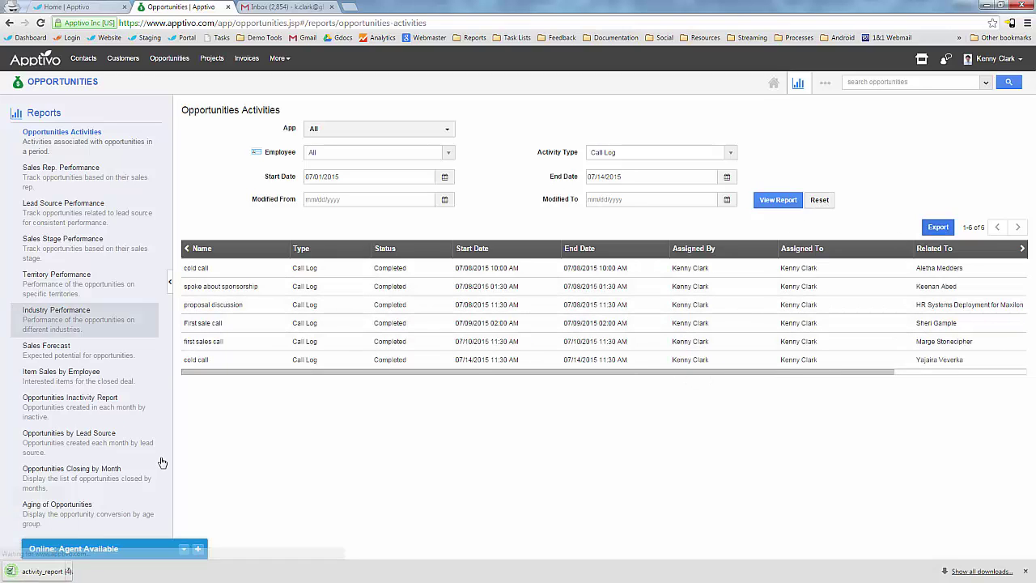
pyautogui.click(63, 573)
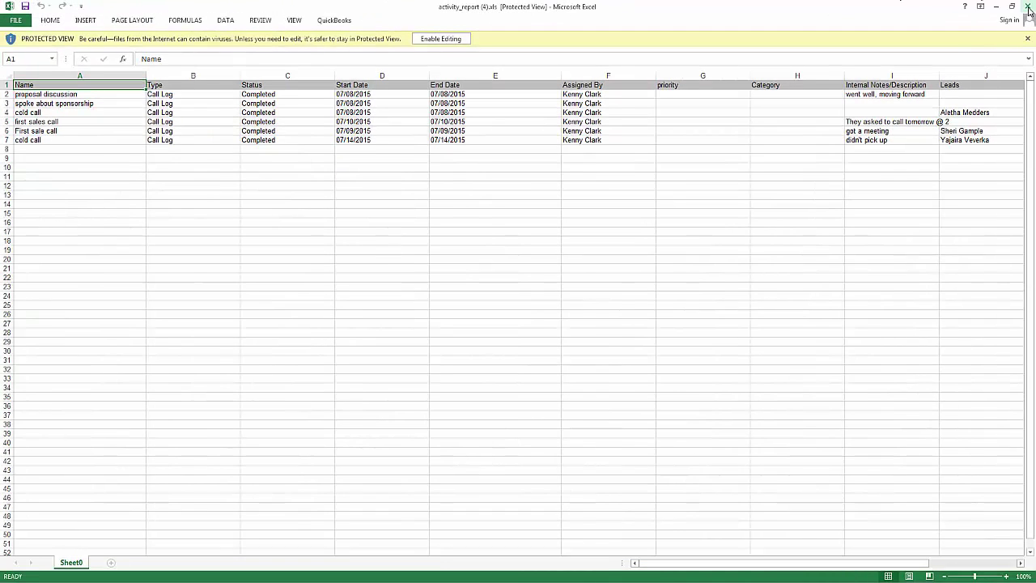
pyautogui.click(1029, 7)
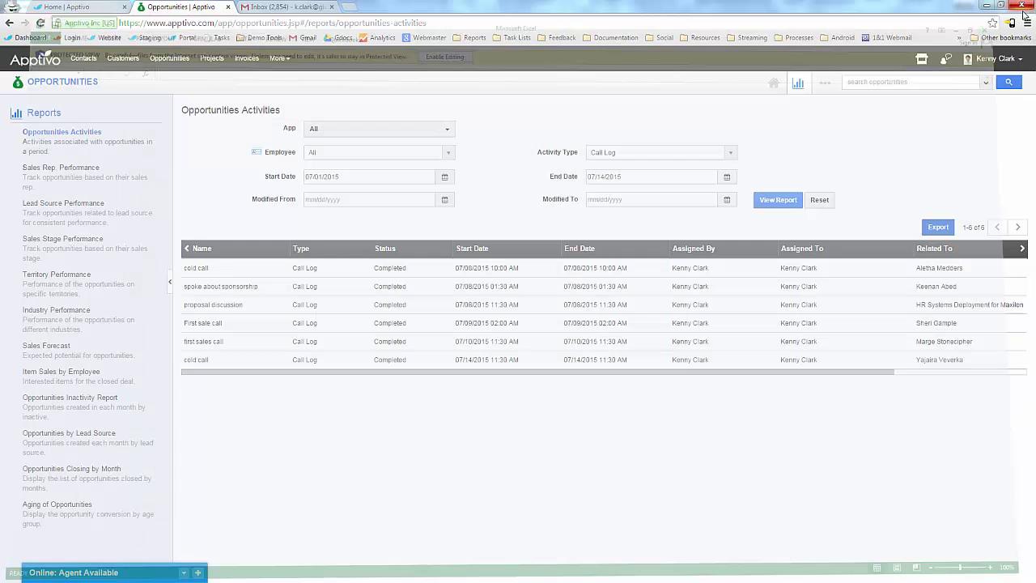
# Step: Examine the age groups in the Aging of Opportunities report's pie chart
pyautogui.click(77, 506)
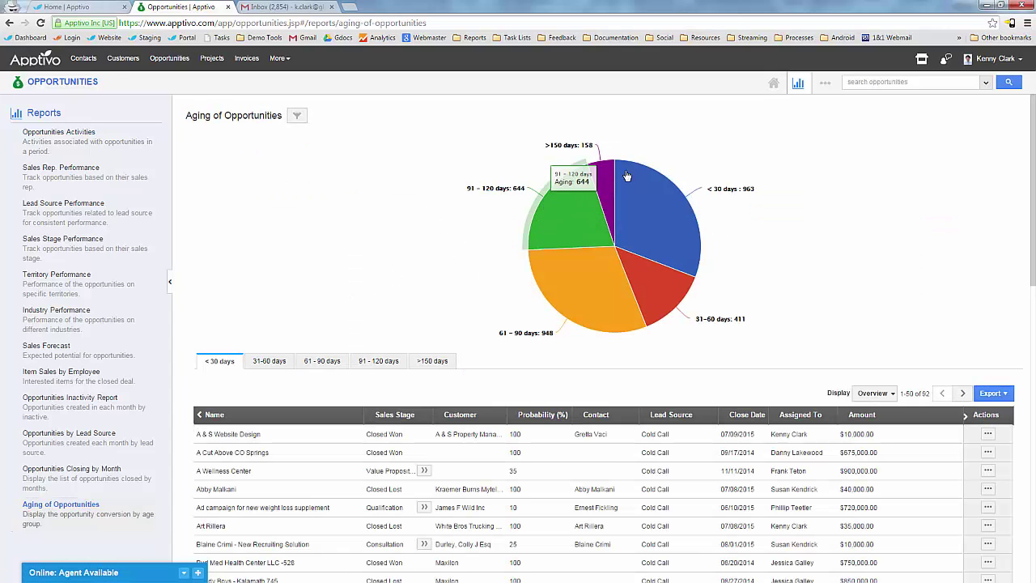
pyautogui.moveTo(607, 180)
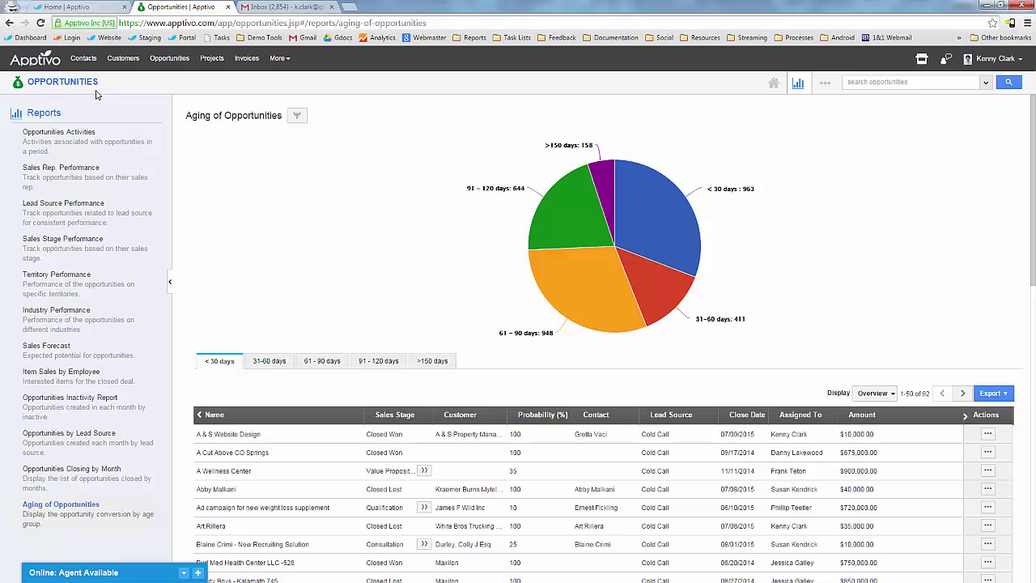
# Step: Return to the Leads app and view the Create Lead API reference in its settings
pyautogui.click(280, 62)
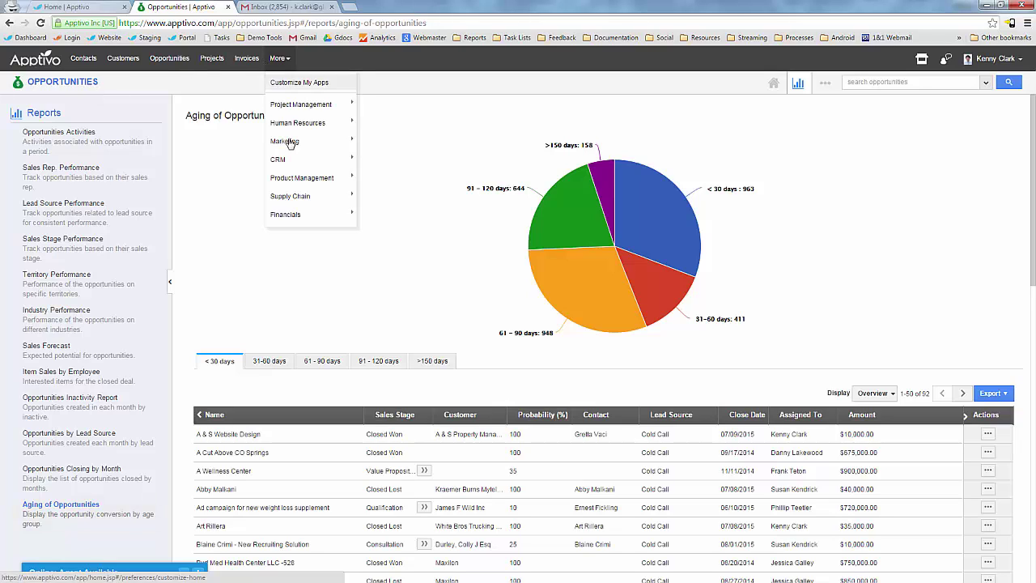
pyautogui.moveTo(291, 159)
pyautogui.click(382, 224)
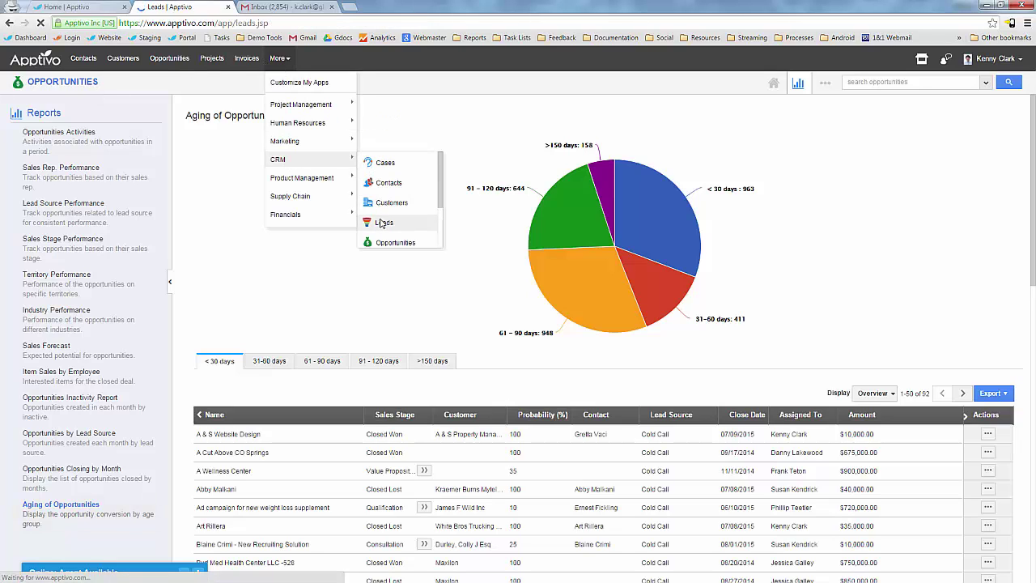
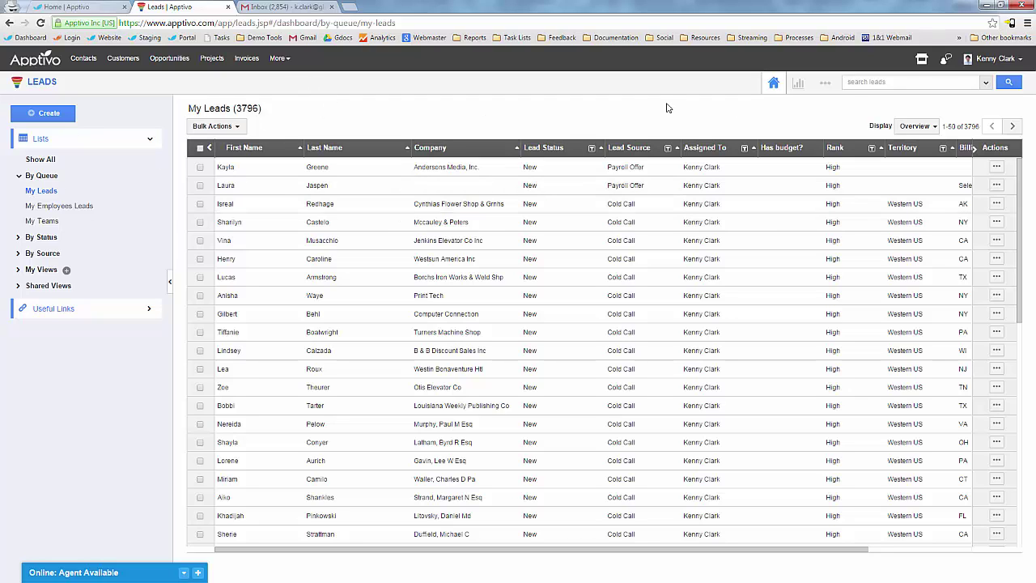
pyautogui.click(825, 82)
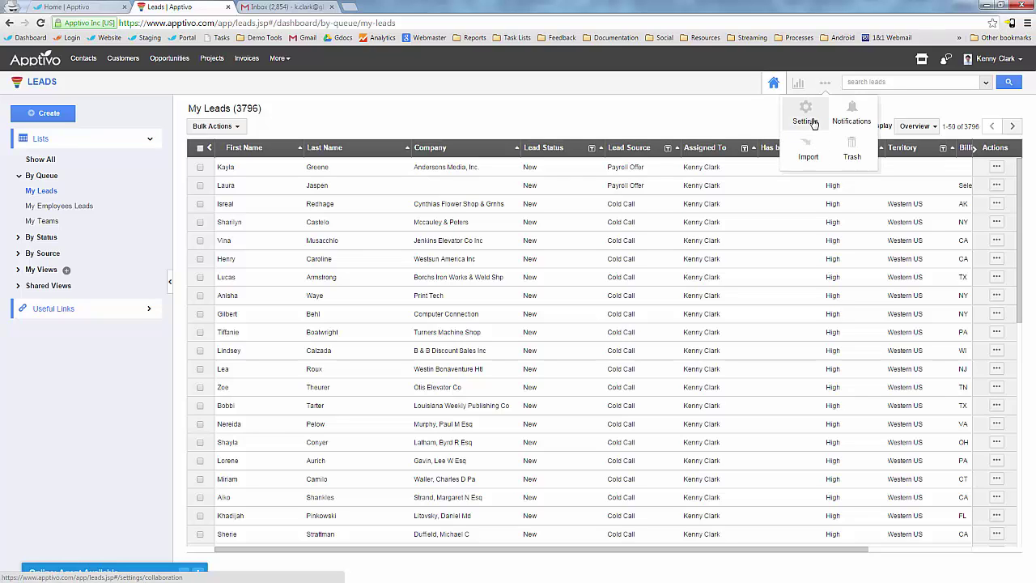
pyautogui.click(813, 121)
pyautogui.click(42, 312)
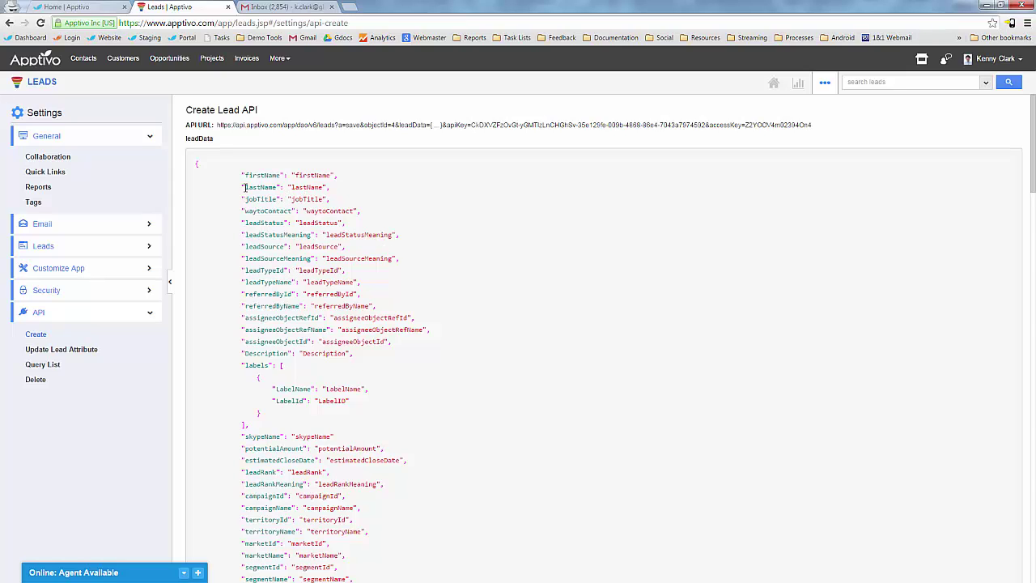
pyautogui.scroll(-2, 398, 296)
pyautogui.scroll(2, 361, 320)
# Step: View the completed CSV imports for leads and open the file selection page of a new import
pyautogui.click(824, 83)
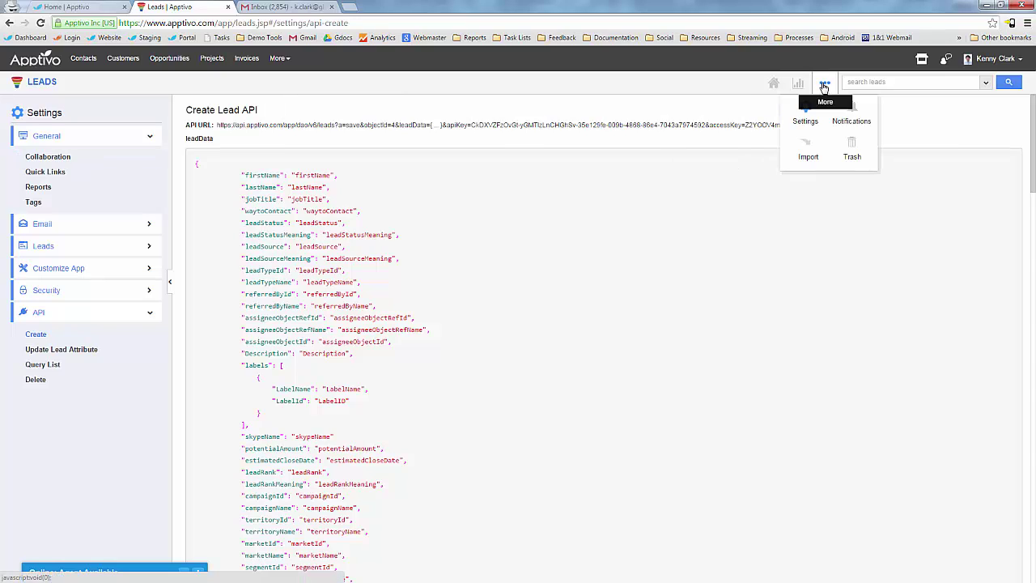
pyautogui.click(810, 153)
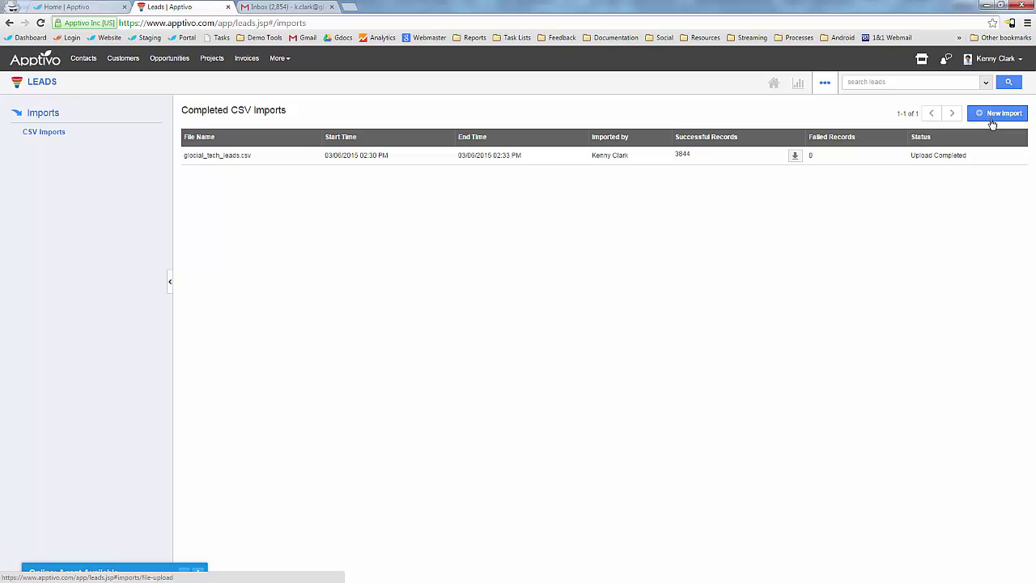
pyautogui.click(999, 114)
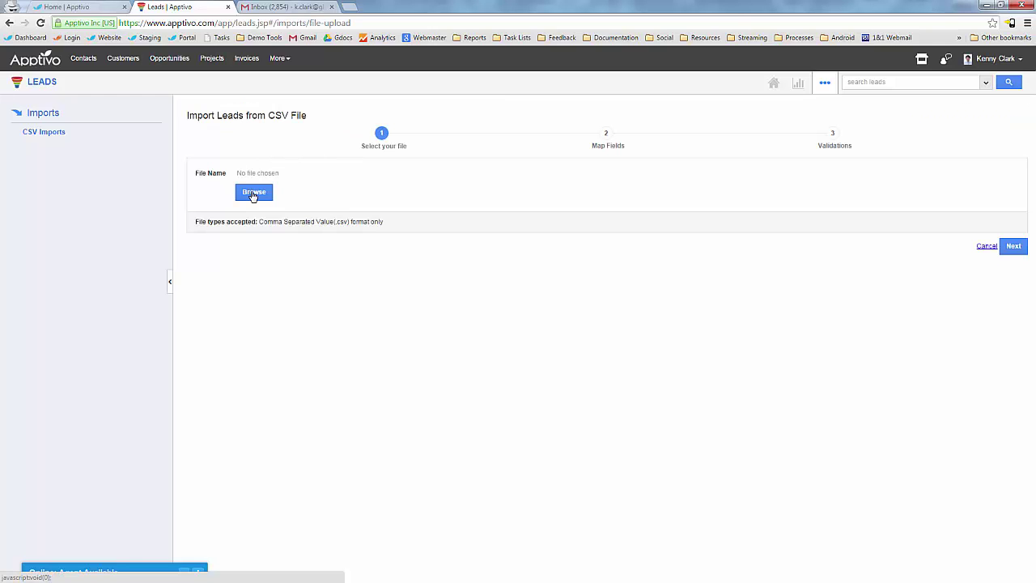
# Step: Return to the My Leads list, open the Andersons Media, Inc. lead and show its items of interest
pyautogui.click(60, 116)
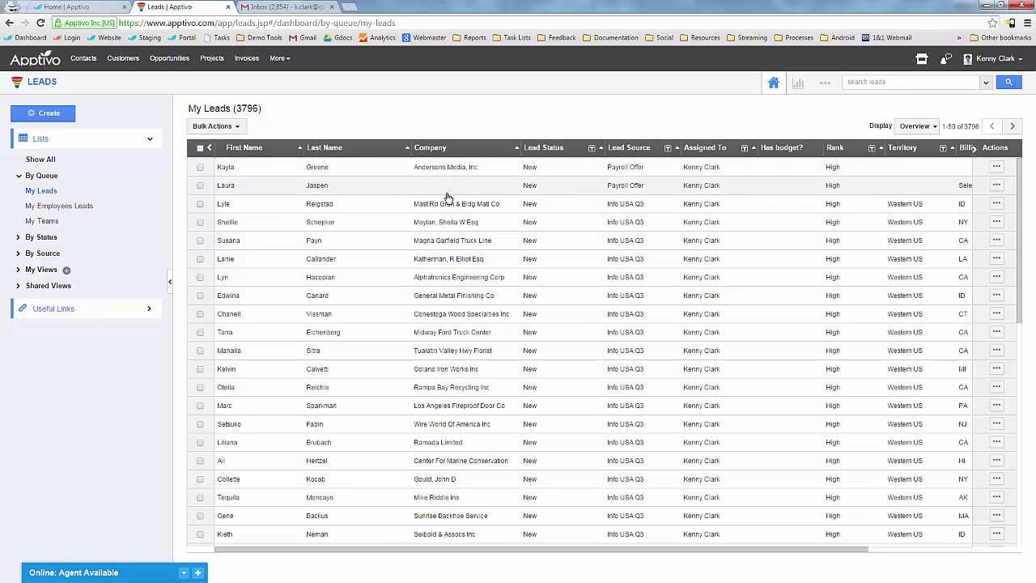
pyautogui.click(486, 168)
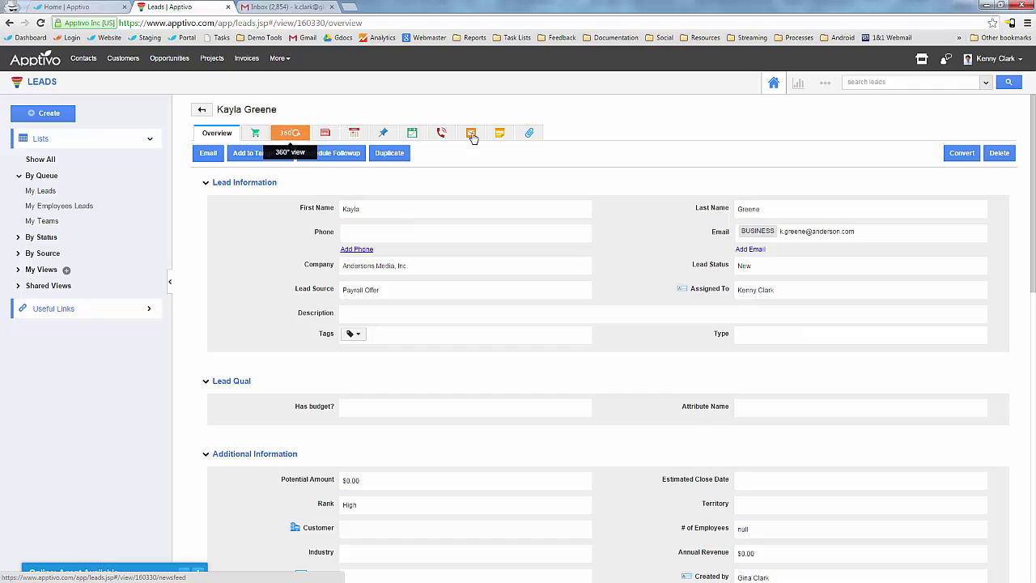
pyautogui.click(256, 134)
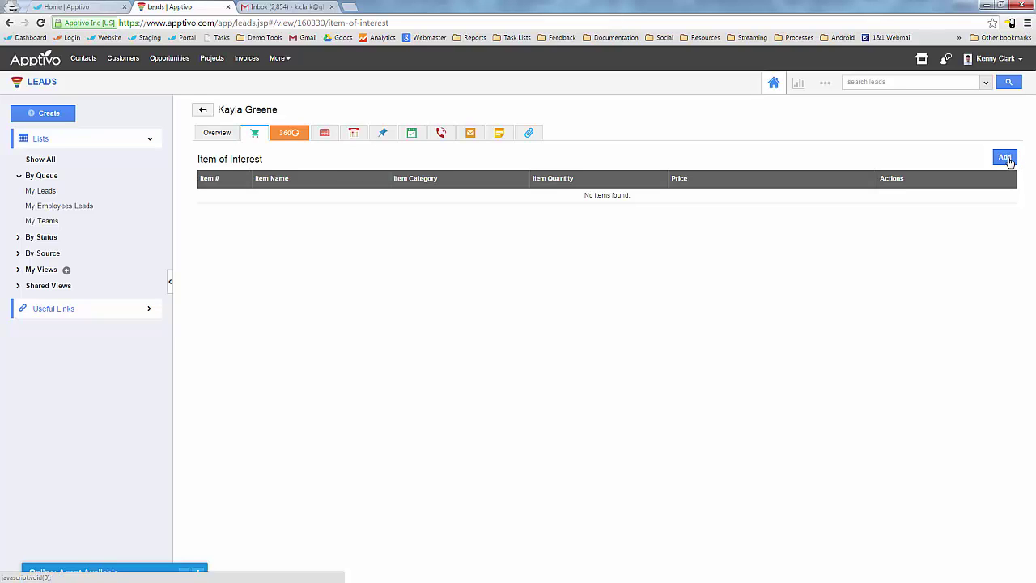
# Step: Add Graphic Design - 1 Hour and Implementation - Tech - 1 hr as items of interest, each with quantity 10
pyautogui.click(1005, 157)
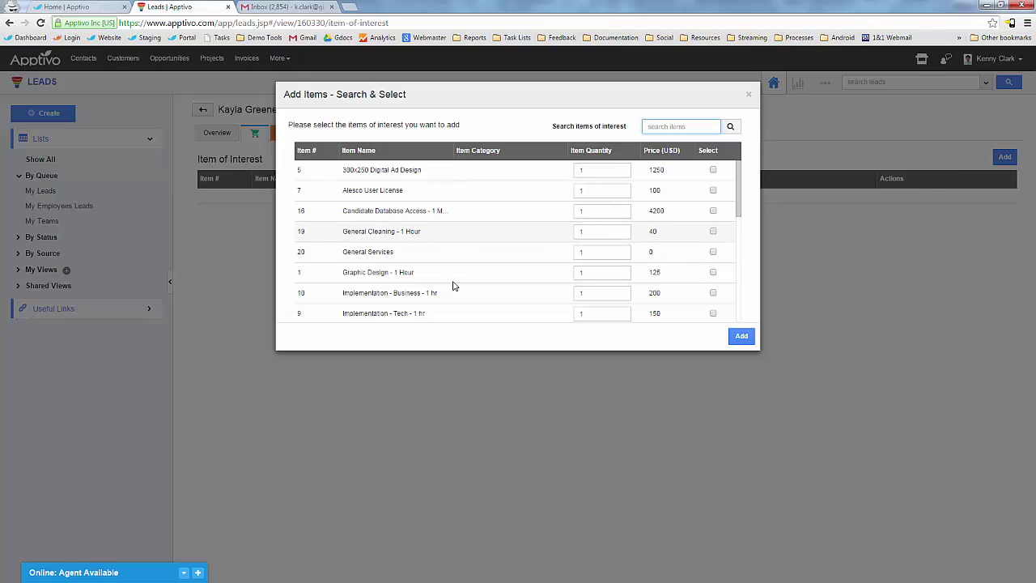
pyautogui.scroll(-1, 453, 285)
pyautogui.press('Tab')
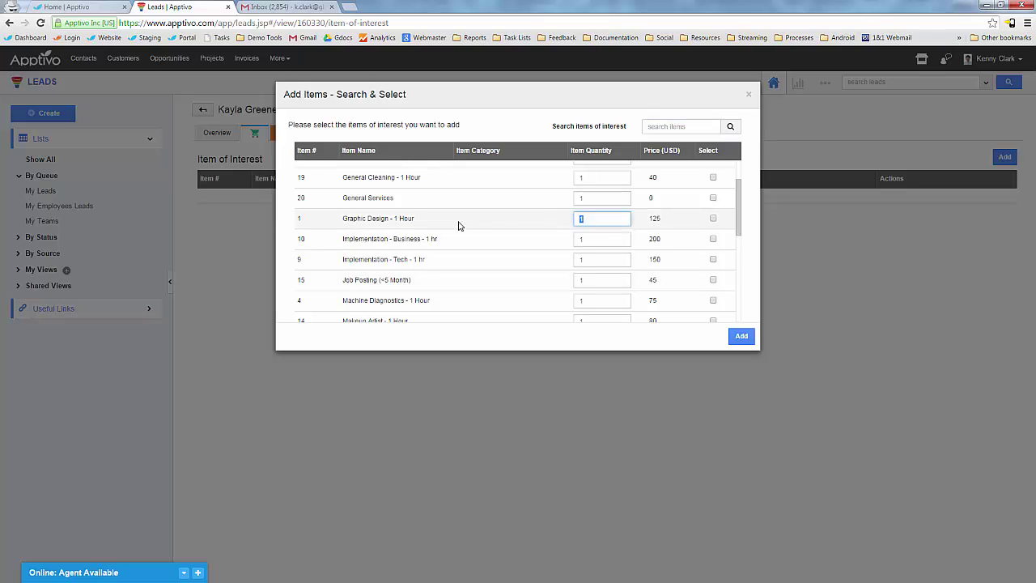
pyautogui.write('0')
pyautogui.click(596, 259)
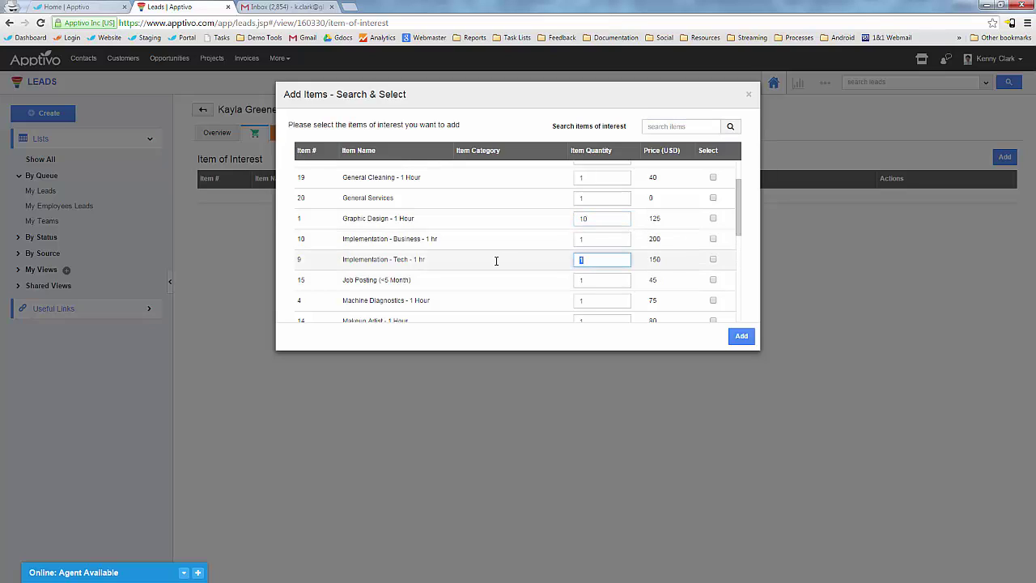
pyautogui.write('0')
pyautogui.click(713, 259)
pyautogui.click(714, 219)
pyautogui.click(742, 336)
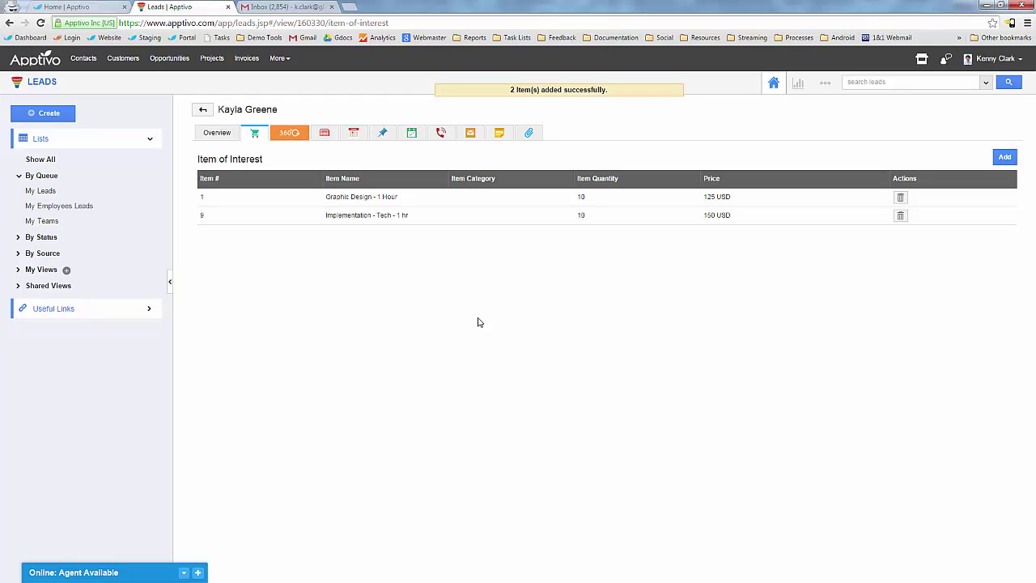
# Step: In the lead's technical details, set Office Type to High Rise, ISP to Comcast, and enable Wordpress and Custom php
pyautogui.click(224, 136)
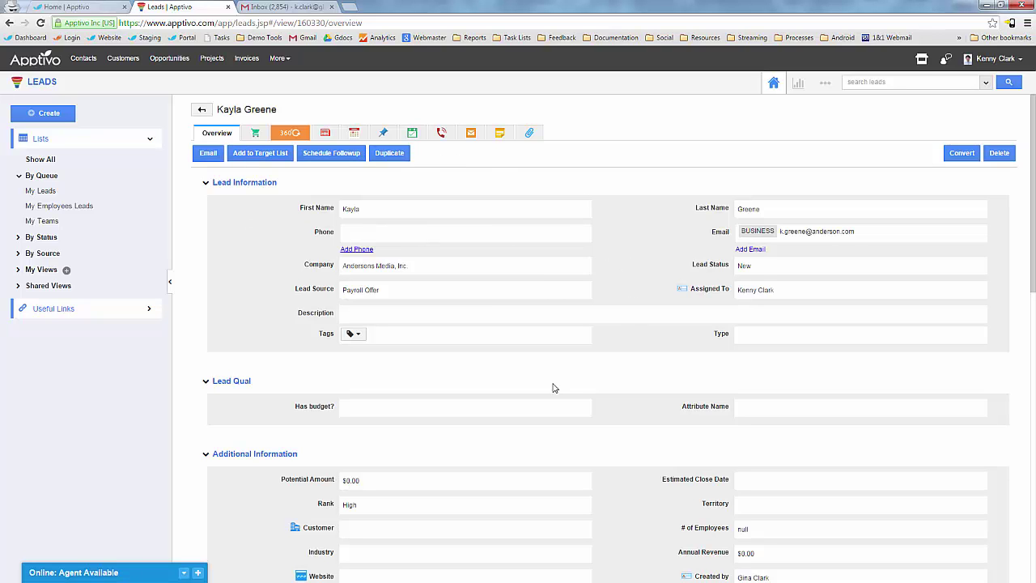
pyautogui.scroll(-2, 409, 438)
pyautogui.scroll(-9, 440, 370)
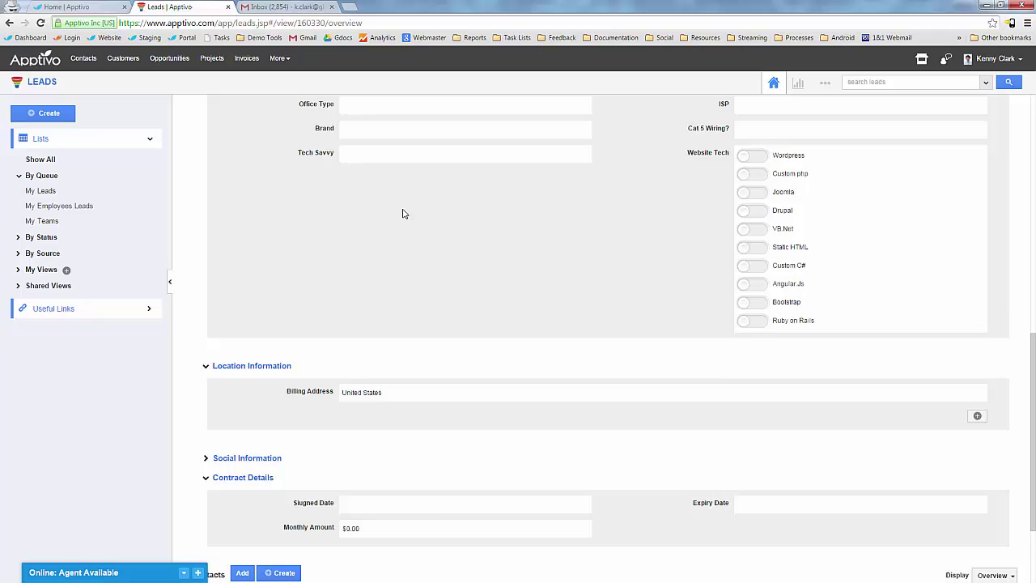
pyautogui.scroll(4, 402, 213)
pyautogui.click(379, 323)
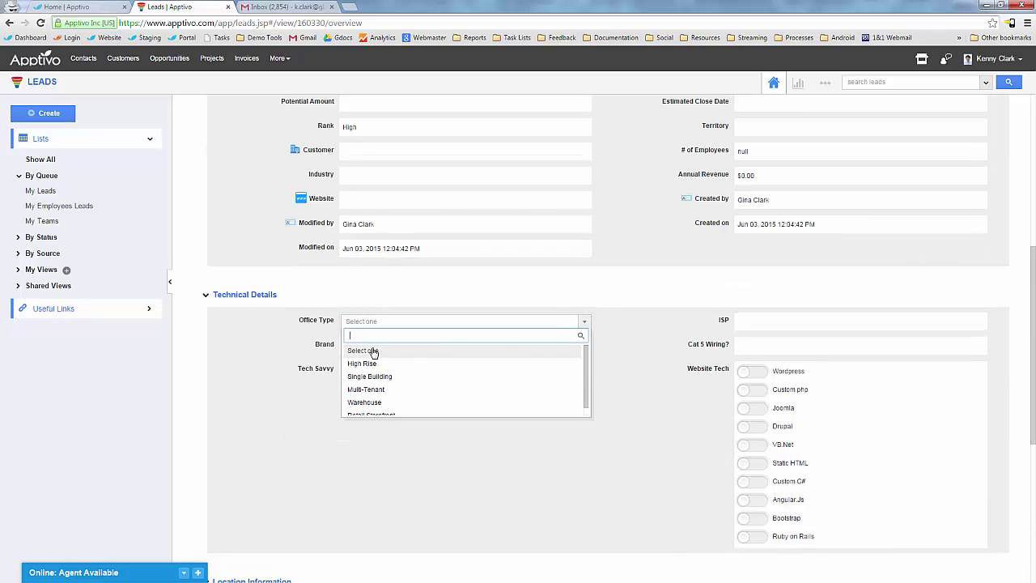
pyautogui.click(369, 364)
pyautogui.click(790, 324)
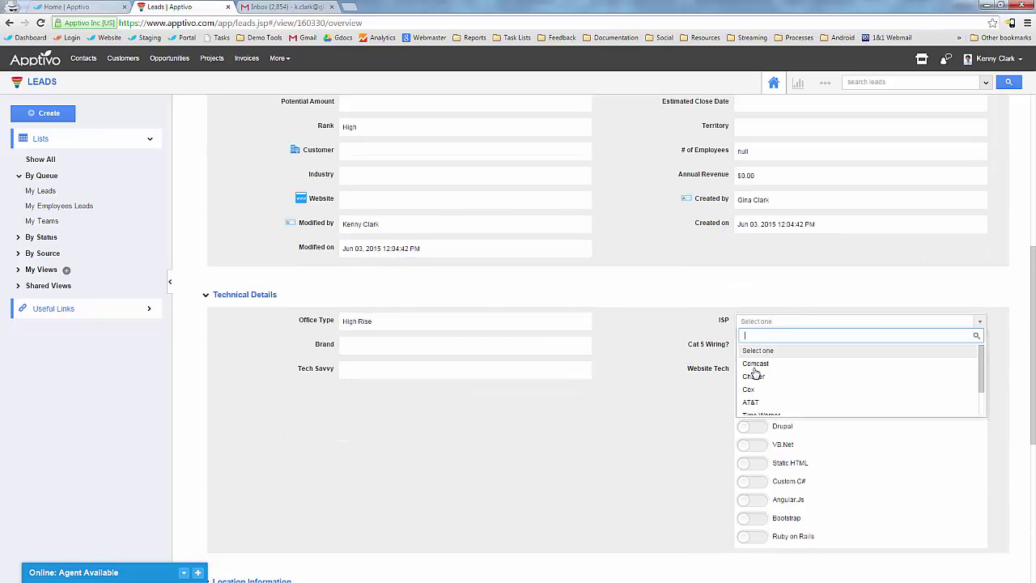
pyautogui.click(756, 363)
pyautogui.click(753, 371)
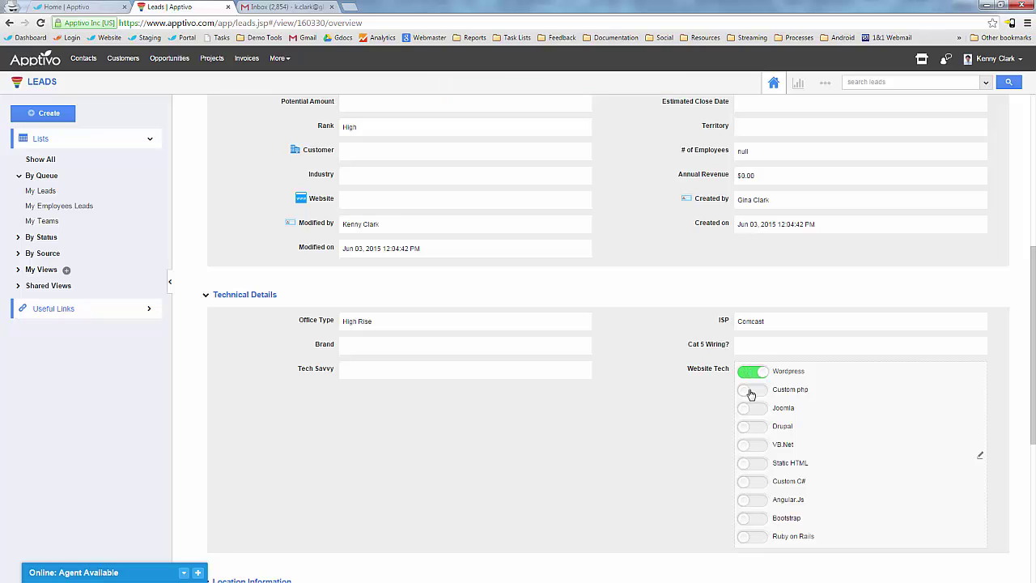
pyautogui.click(753, 389)
pyautogui.scroll(7, 545, 393)
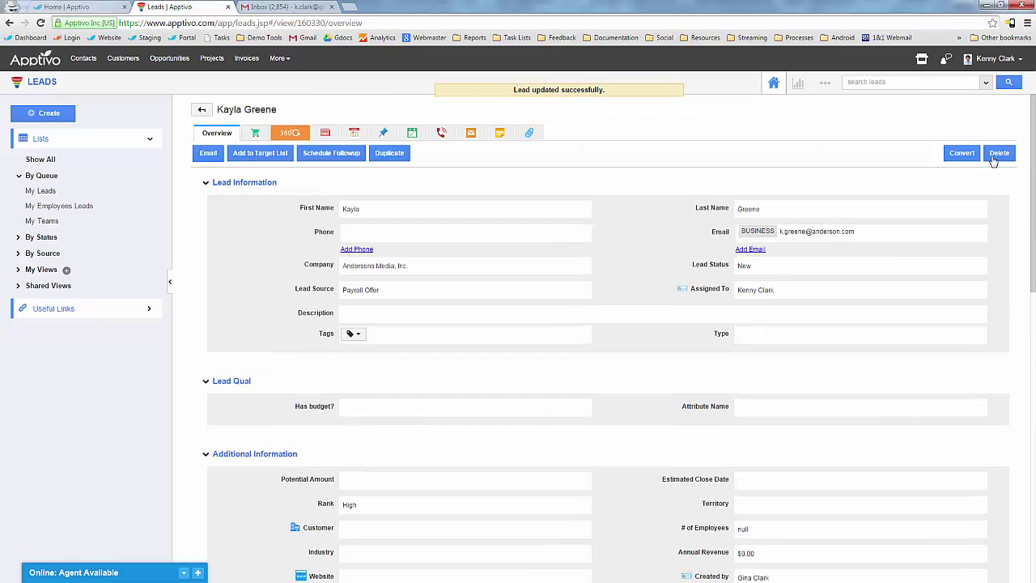
# Step: Start the lead conversion and create the customer Andersons Media, Inc. from the prefilled details
pyautogui.click(961, 153)
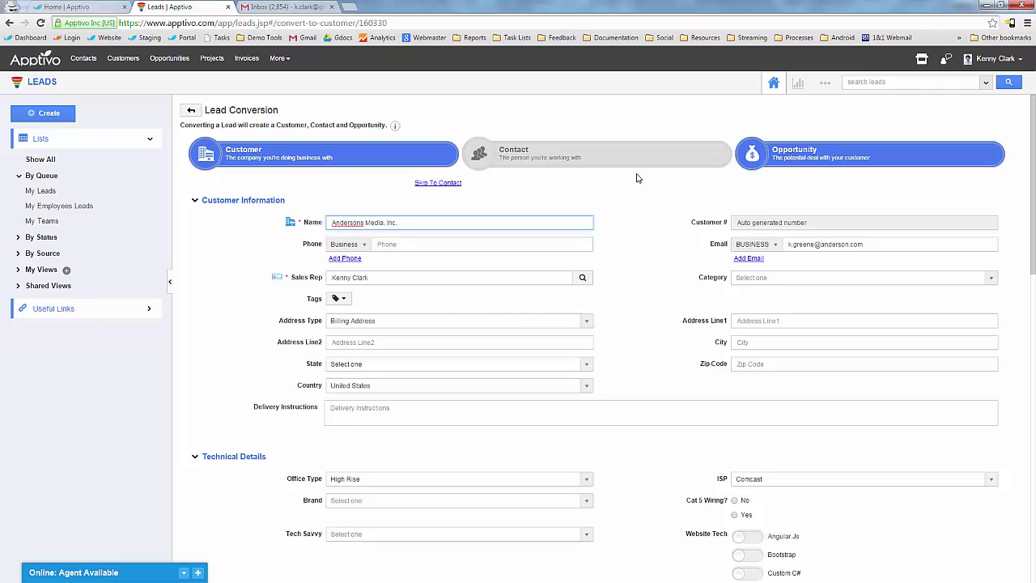
pyautogui.moveTo(394, 224); pyautogui.dragTo(318, 231)
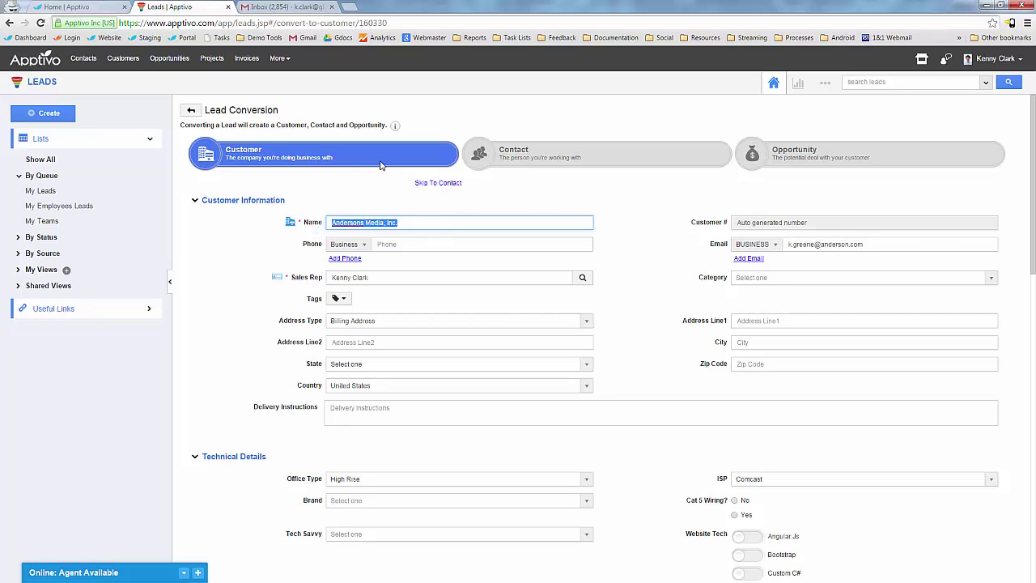
pyautogui.scroll(-4, 600, 315)
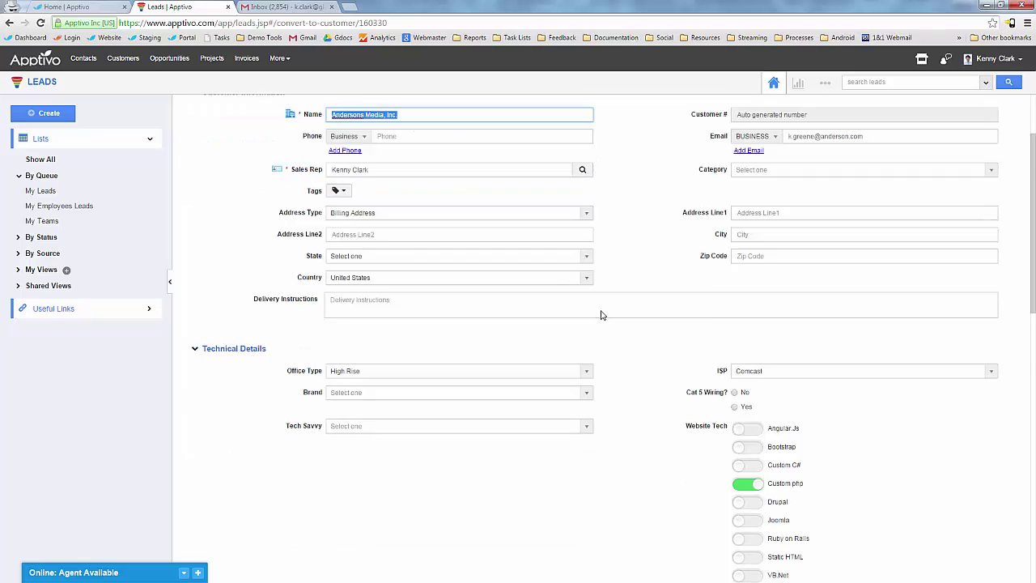
pyautogui.scroll(-3, 812, 477)
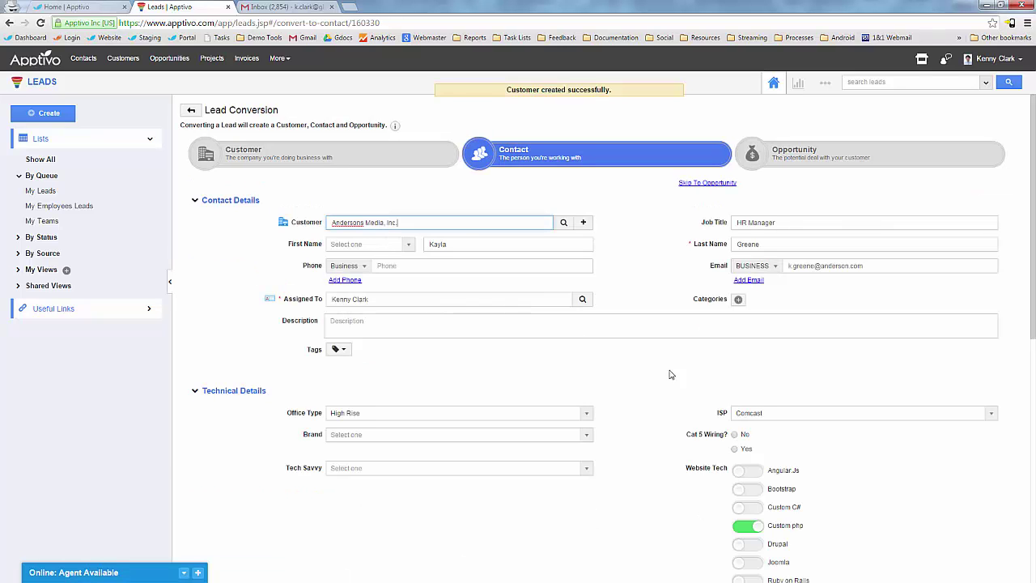
# Step: Convert the lead's prefilled contact details into a contact of the new customer
pyautogui.scroll(-1, 672, 385)
pyautogui.scroll(-5, 669, 394)
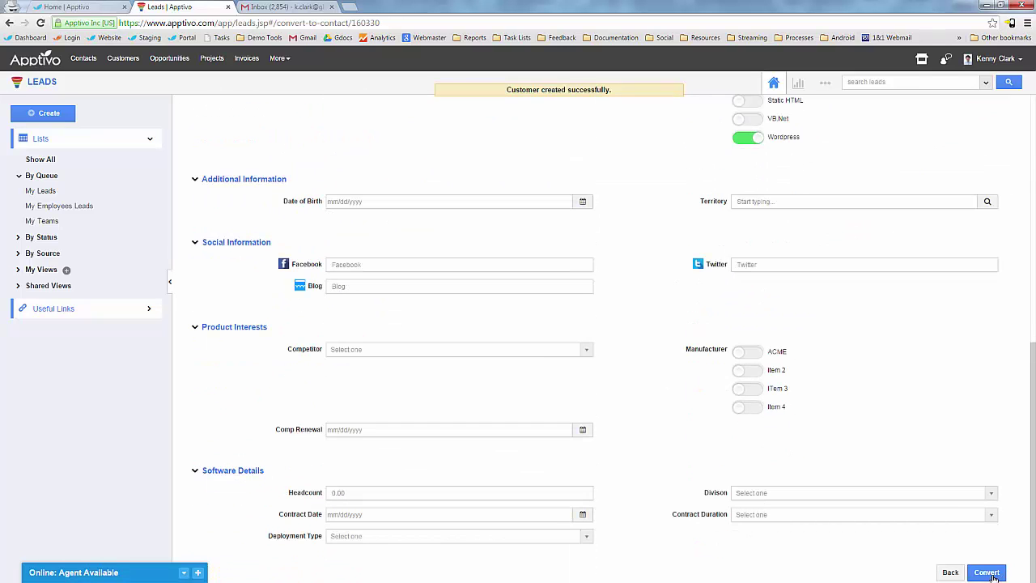
pyautogui.click(987, 573)
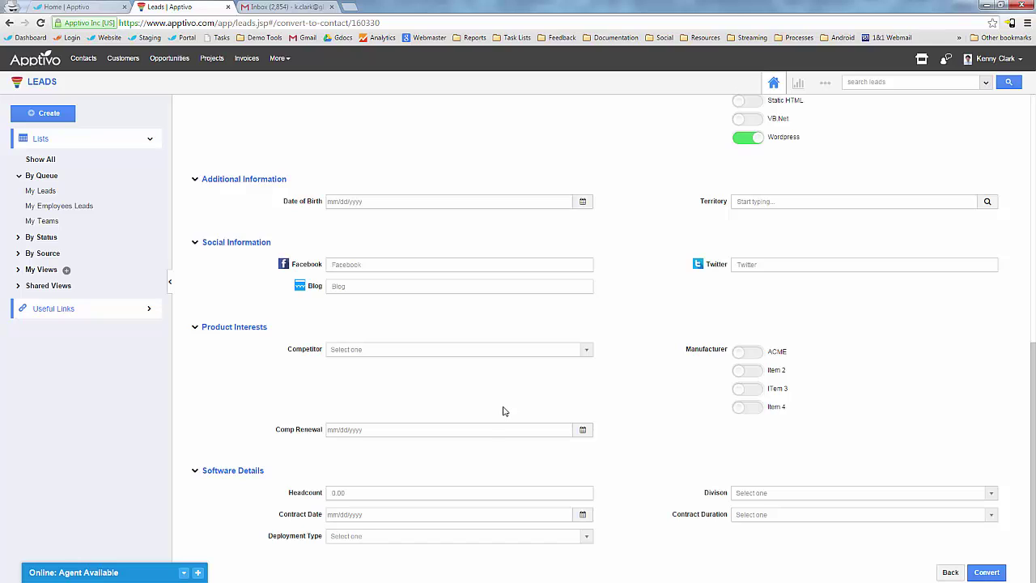
# Step: Name the opportunity with the lead's full name followed by Website Design and set its sales stage to Consultation
pyautogui.click(397, 213)
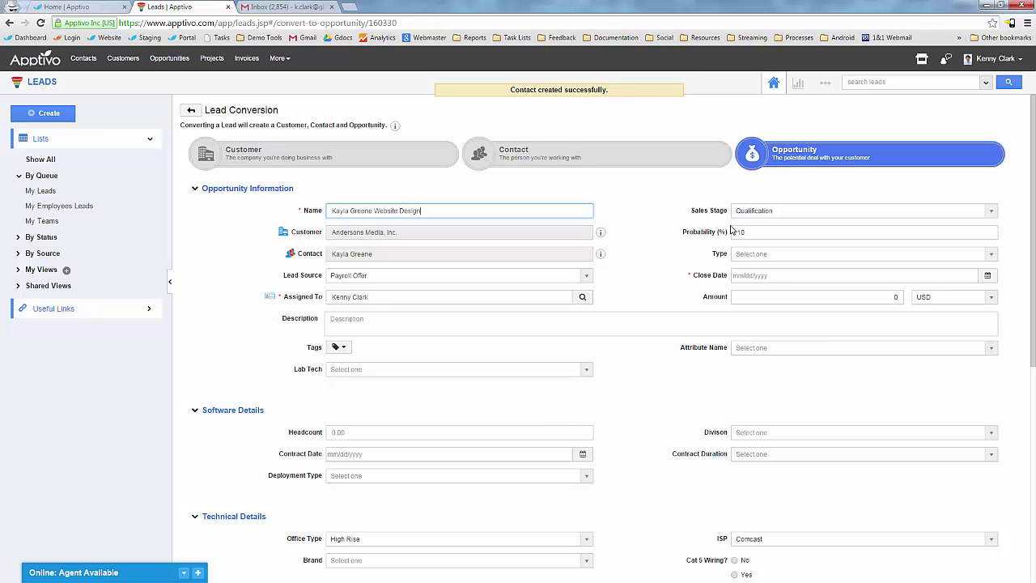
pyautogui.click(768, 212)
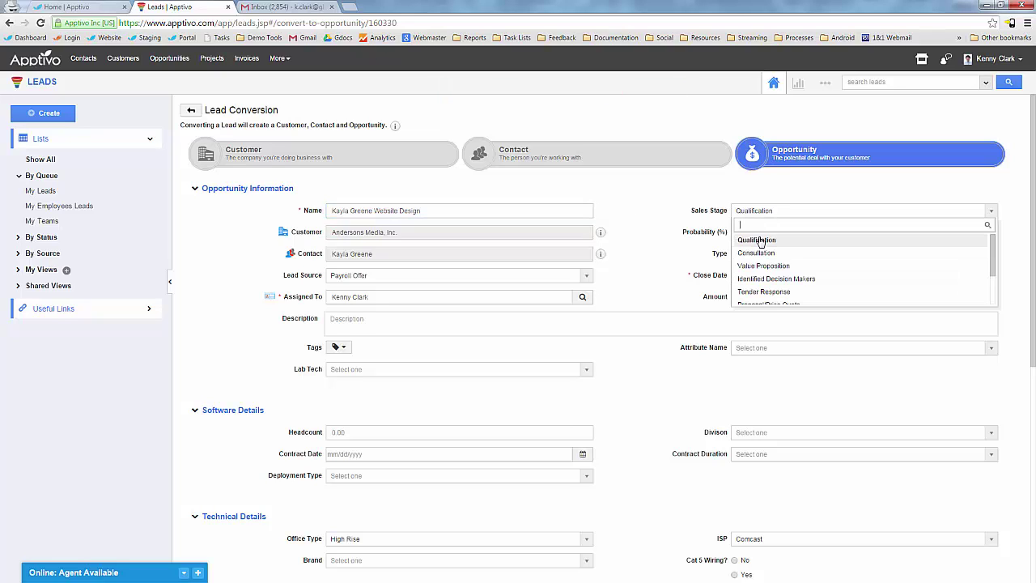
pyautogui.click(765, 253)
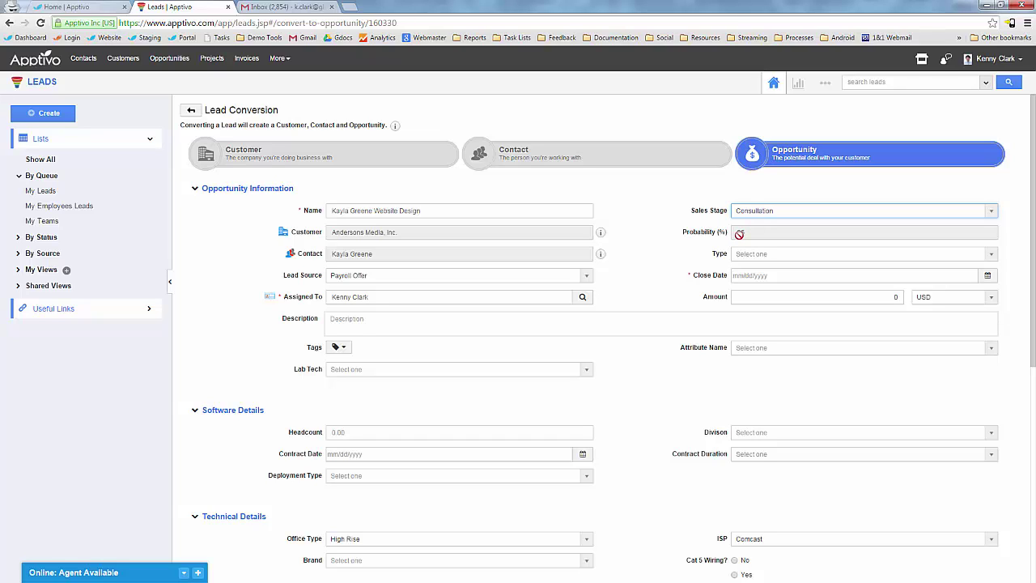
pyautogui.click(723, 278)
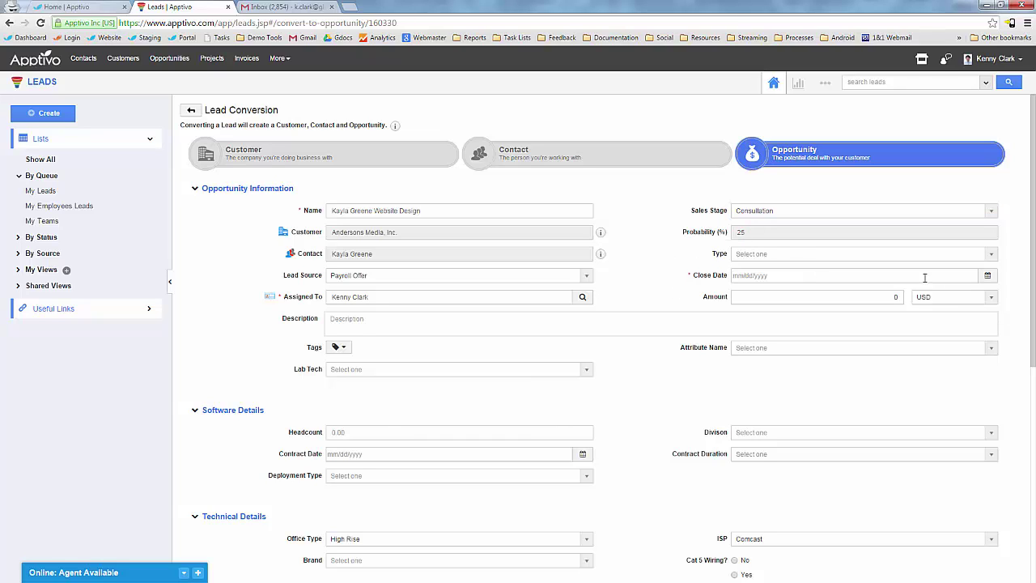
# Step: Set the opportunity's close date to 07/31/2015 and its amount to 10000 USD
pyautogui.click(988, 275)
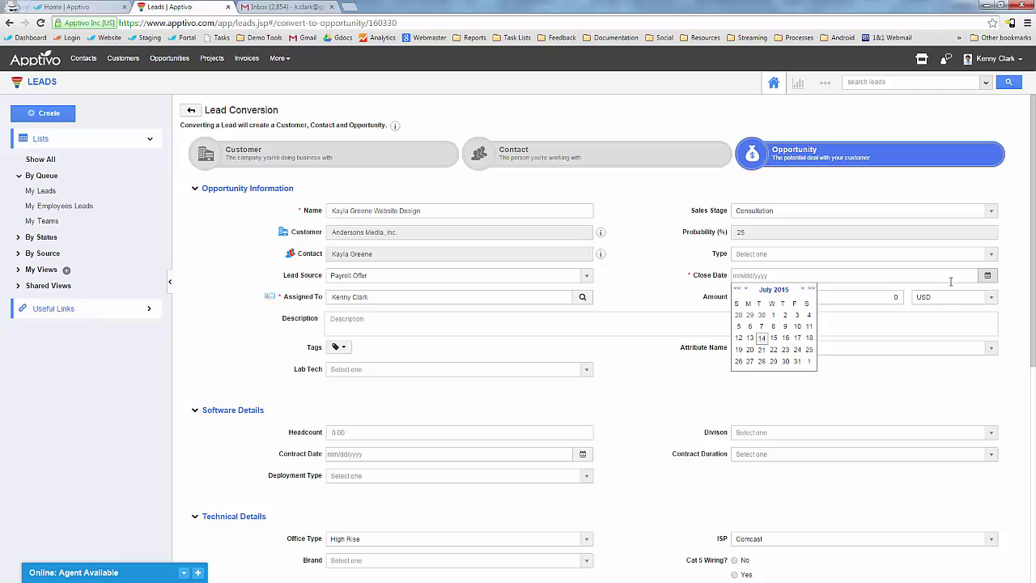
pyautogui.click(798, 361)
pyautogui.click(829, 297)
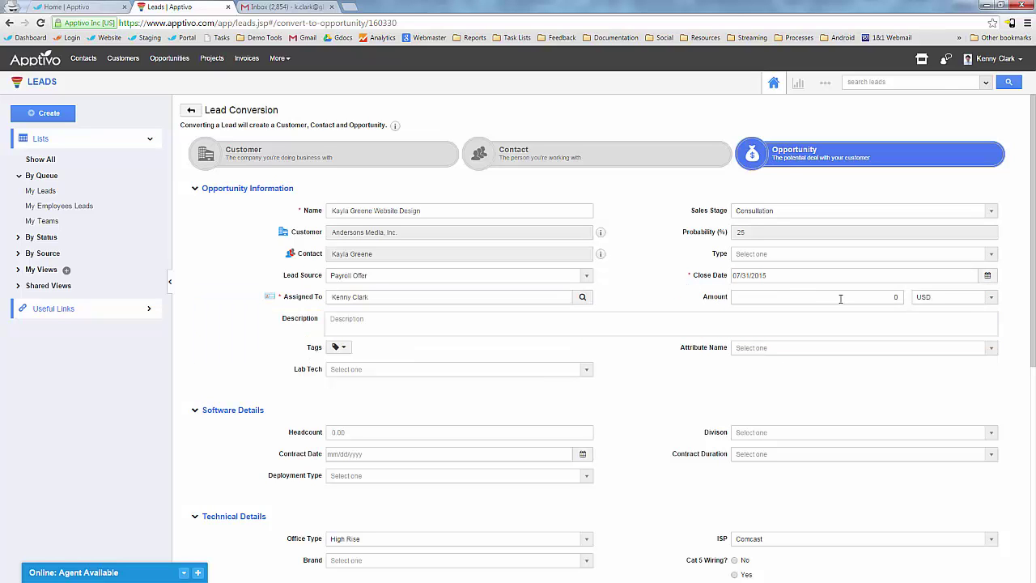
pyautogui.click(785, 295)
pyautogui.doubleClick(899, 298)
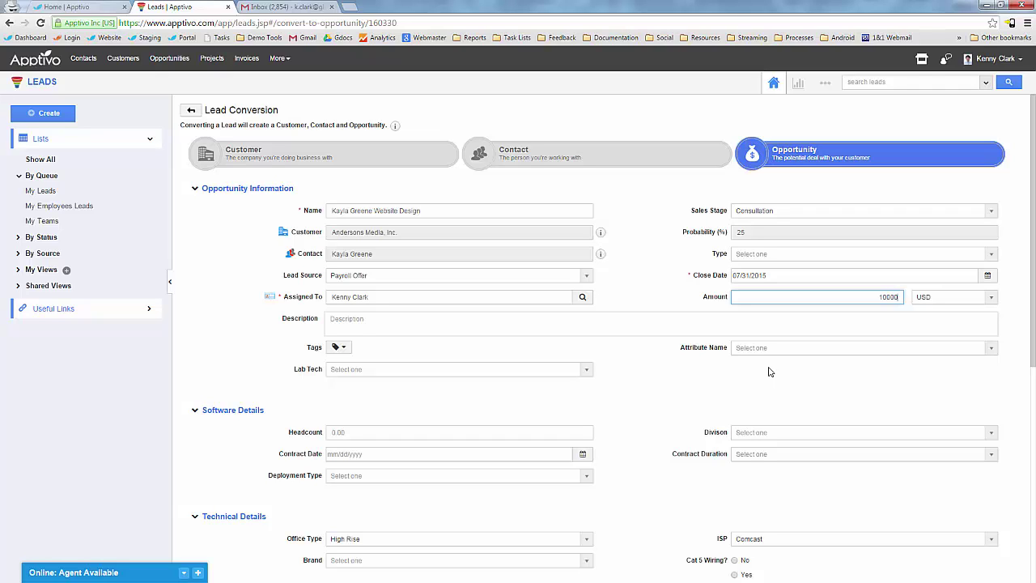
pyautogui.click(703, 301)
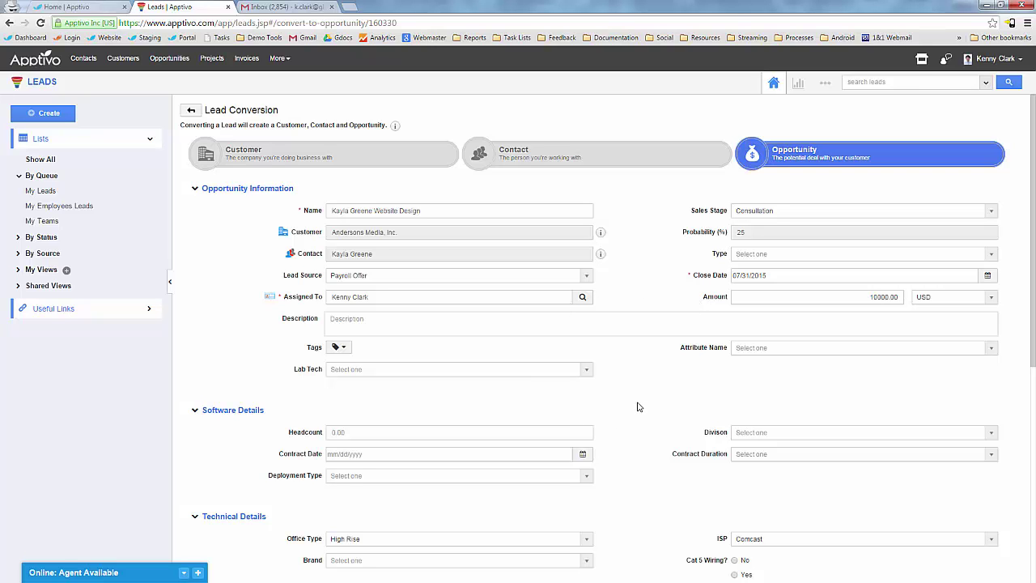
# Step: Complete the conversion to create the opportunity and open it from the lead's linked opportunities
pyautogui.scroll(-3, 613, 421)
pyautogui.scroll(-2, 608, 423)
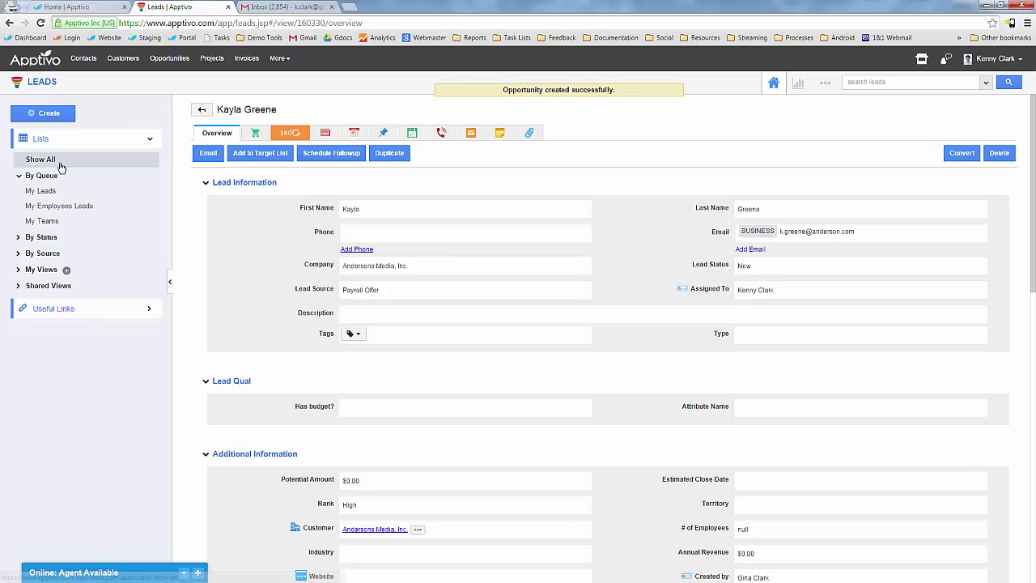
pyautogui.scroll(-15, 372, 364)
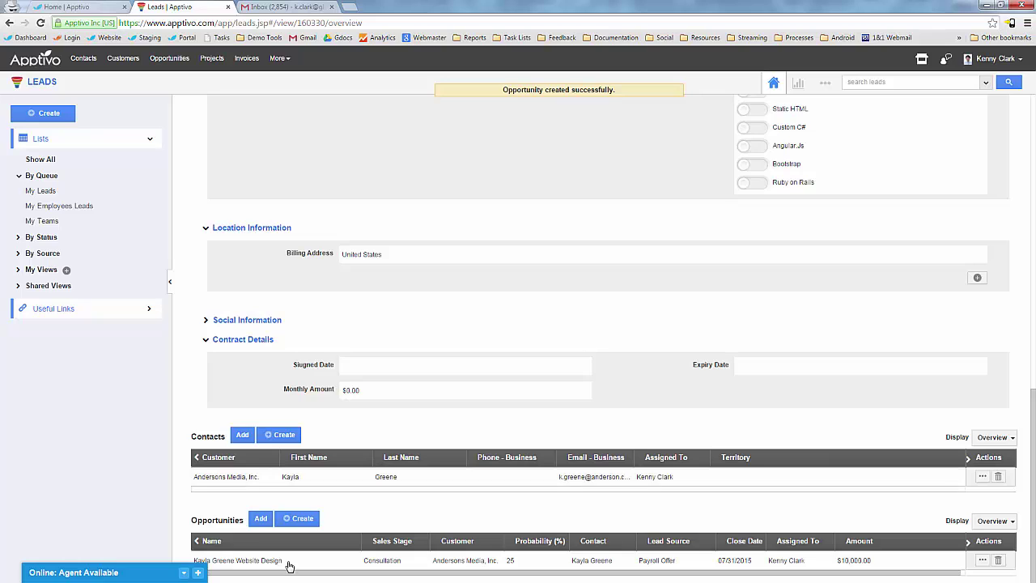
pyautogui.click(982, 560)
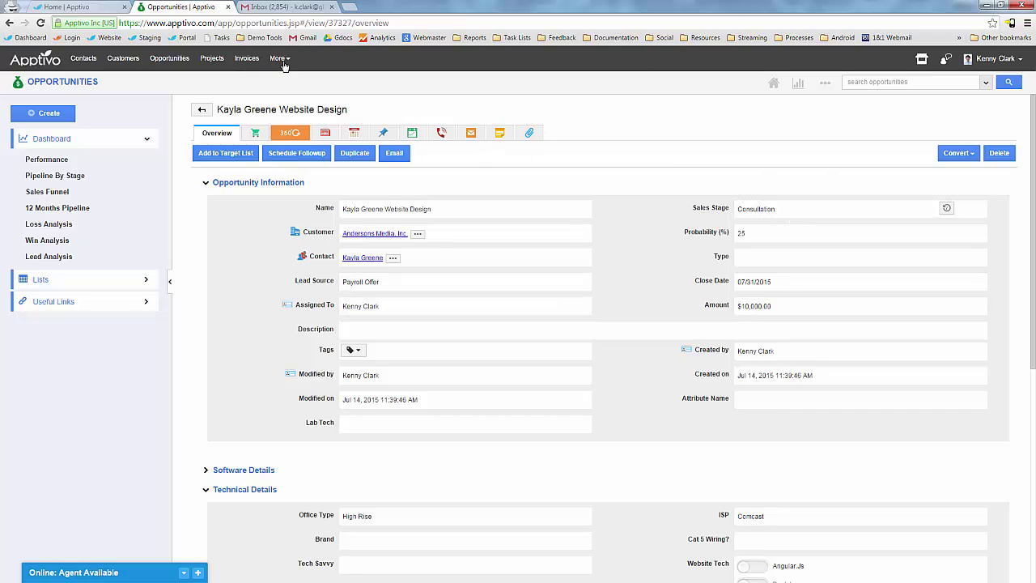
# Step: Open the Opportunities app and examine the Performance dashboard's gauges, goal figures and Historical Wins & Losses chart
pyautogui.rightClick(183, 64)
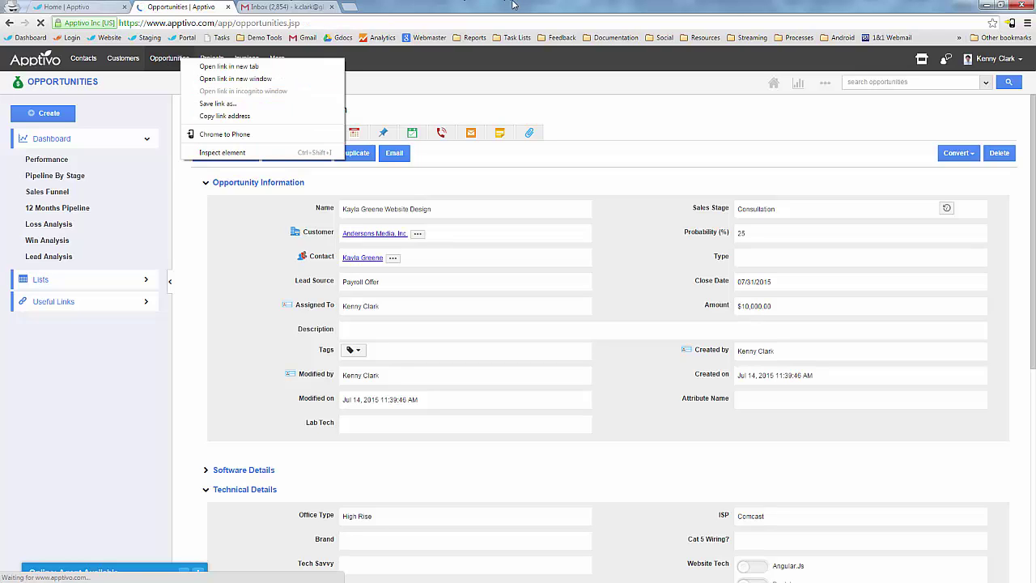
pyautogui.click(181, 64)
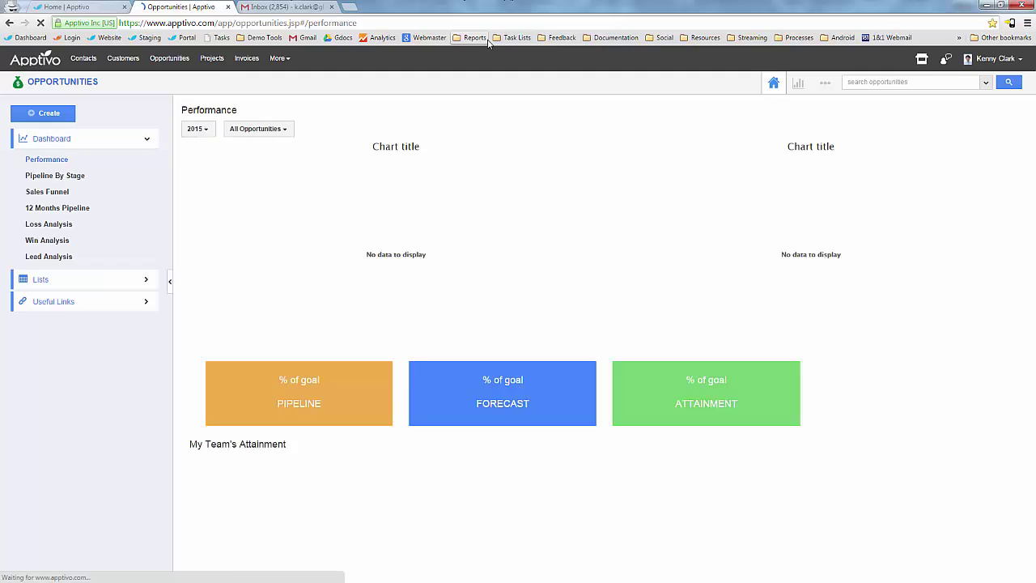
pyautogui.moveTo(384, 187)
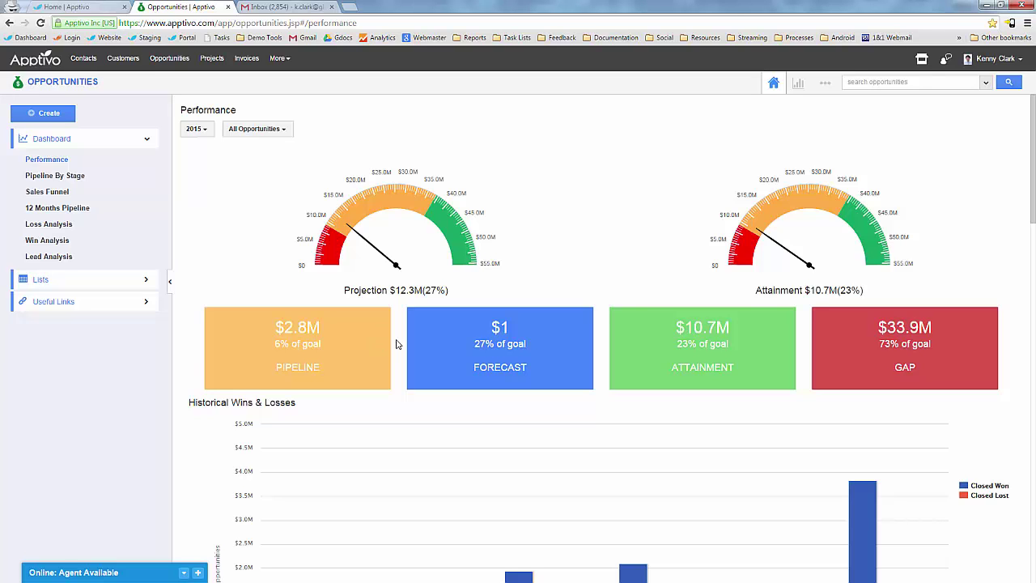
pyautogui.scroll(-2, 444, 370)
pyautogui.scroll(2, 445, 370)
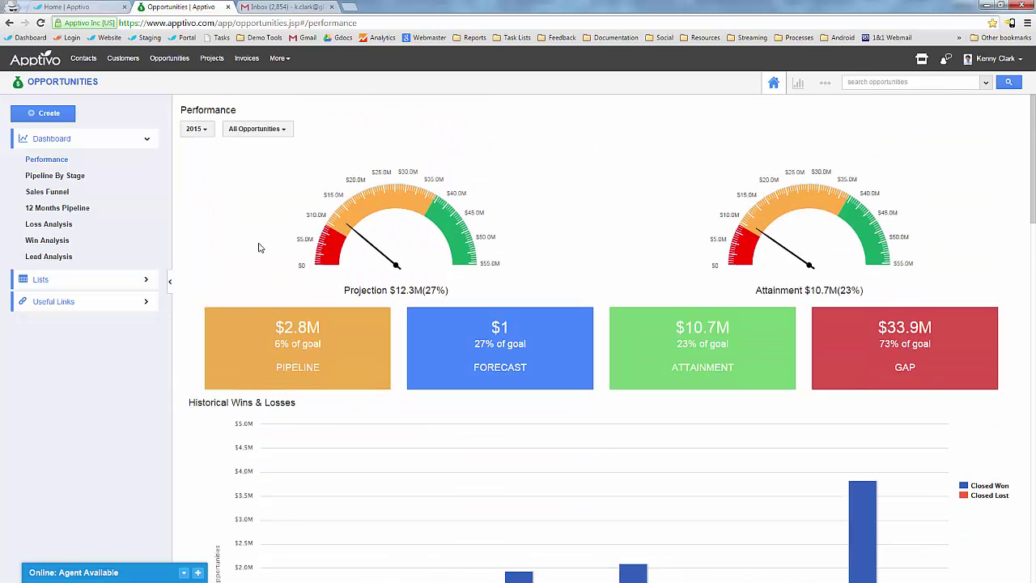
pyautogui.scroll(-1, 300, 313)
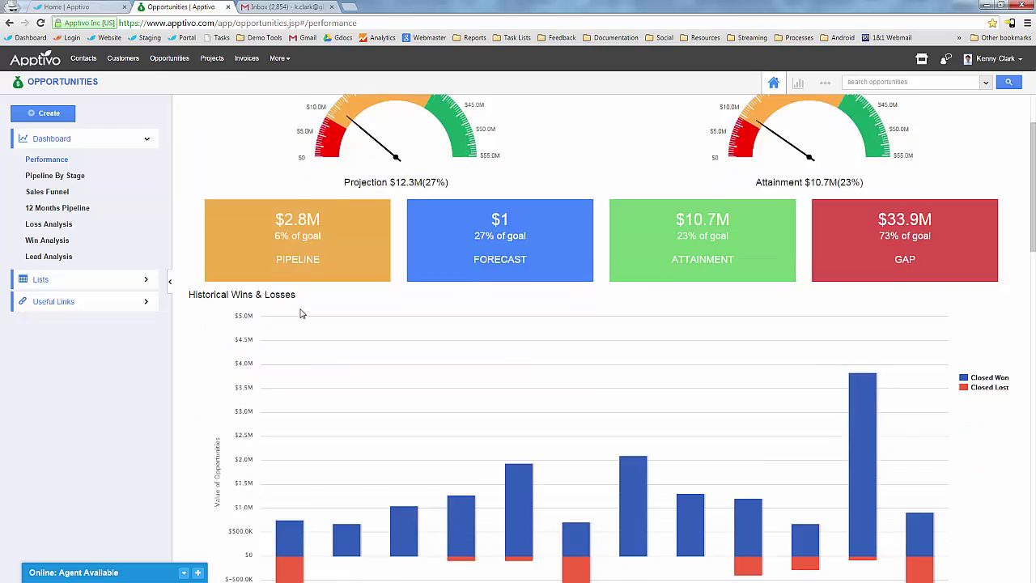
# Step: Examine the Performance dashboard's Historical Wins & Losses, My Performance, My Team's Performance and My Team's Attainment charts, including the quota markers
pyautogui.scroll(-2, 301, 313)
pyautogui.scroll(1, 348, 308)
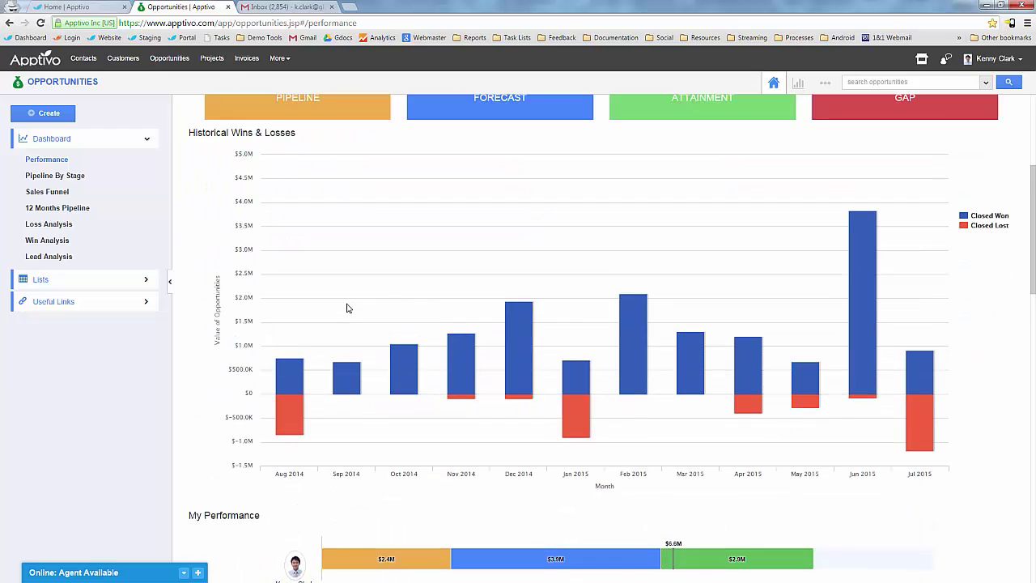
pyautogui.scroll(-6, 441, 324)
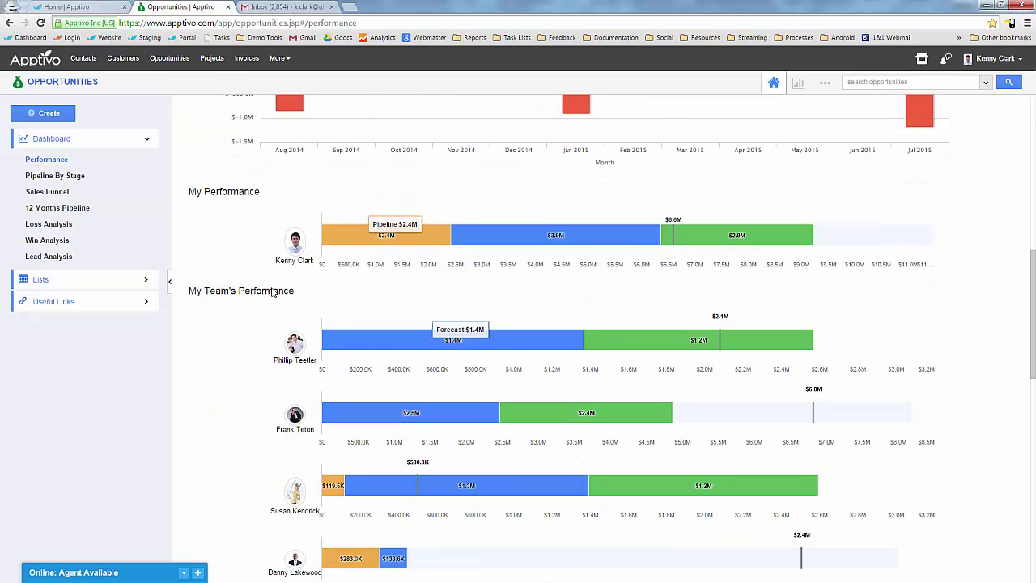
pyautogui.scroll(-1, 357, 235)
pyautogui.scroll(-1, 498, 332)
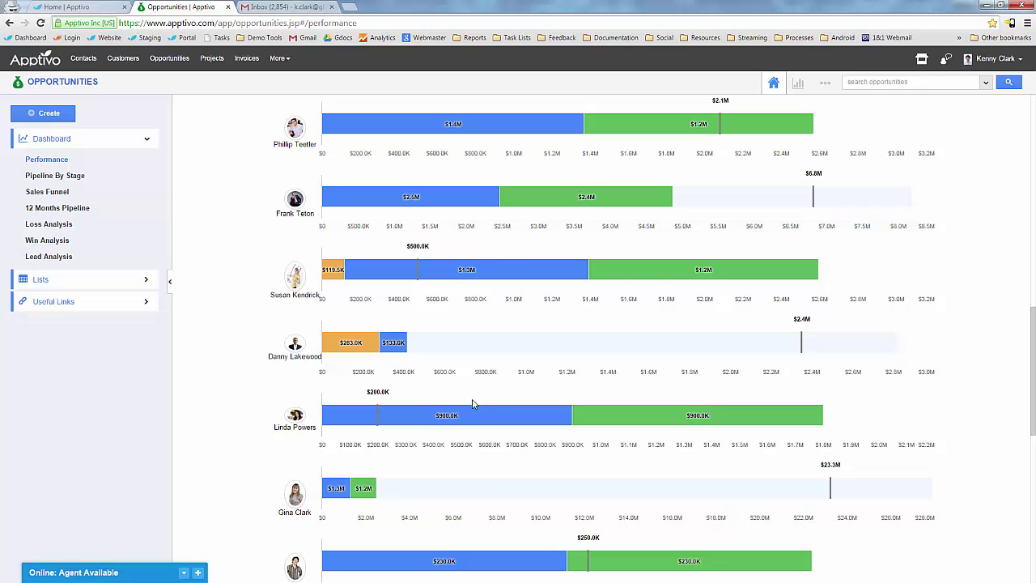
pyautogui.scroll(2, 483, 399)
pyautogui.scroll(-2, 368, 421)
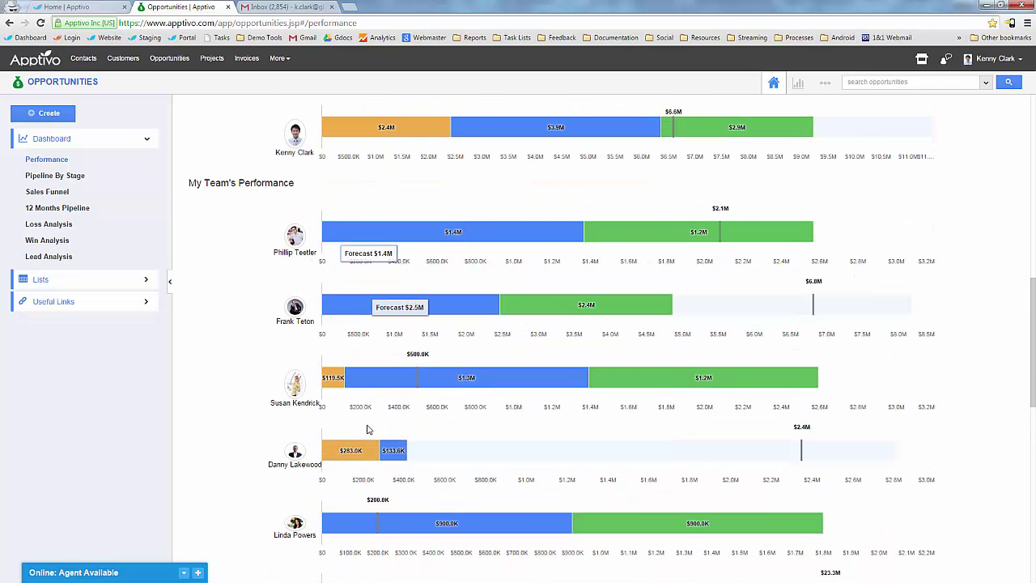
pyautogui.scroll(-7, 372, 432)
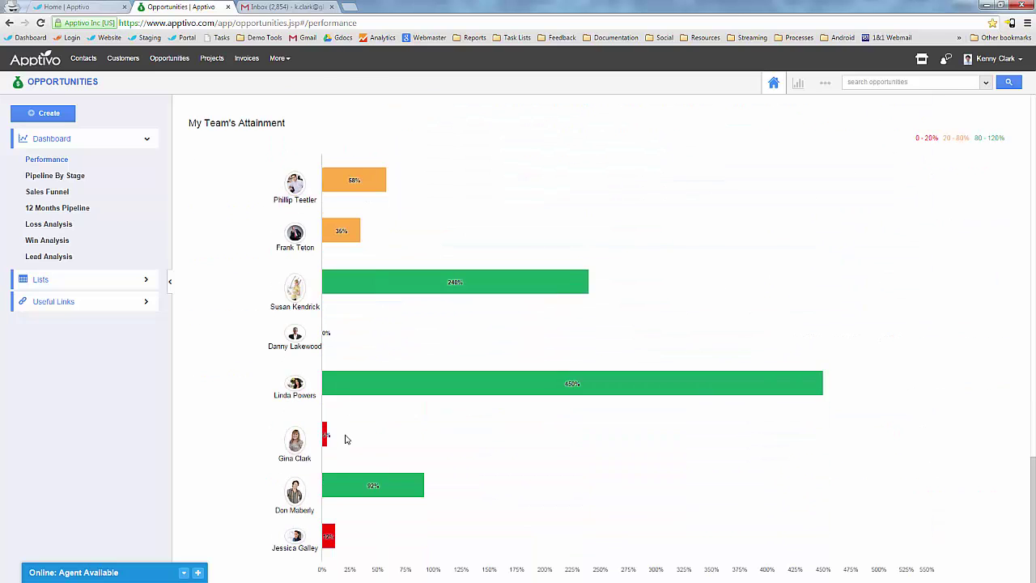
pyautogui.scroll(5, 412, 481)
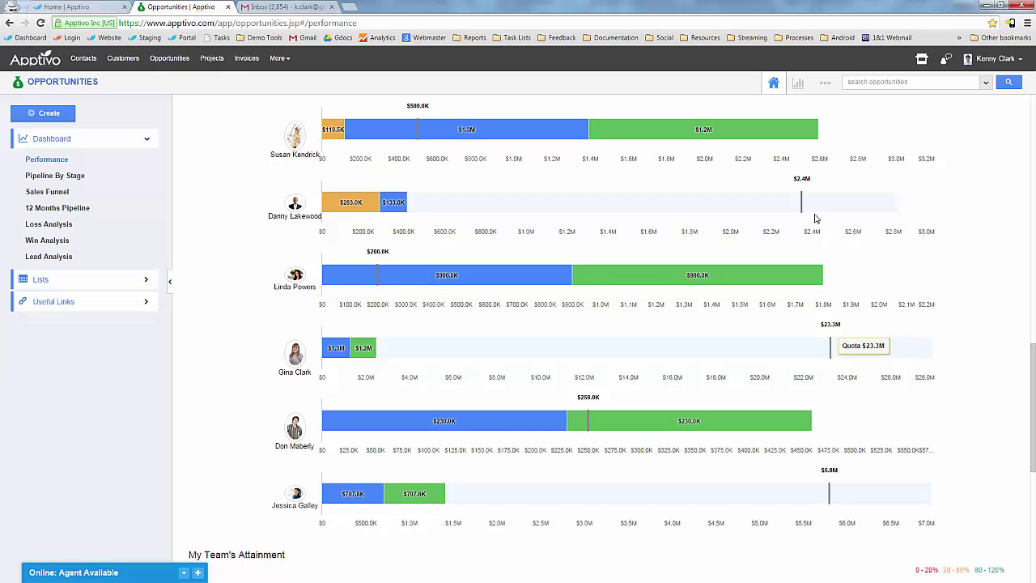
pyautogui.scroll(3, 804, 204)
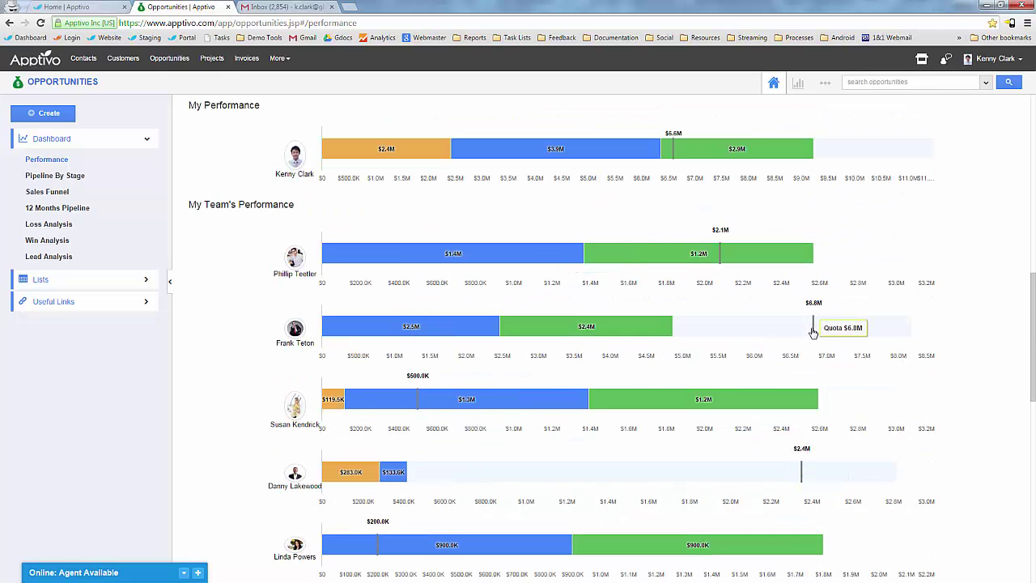
# Step: Open the Sales Planning app and review the organization, individual and team quotas for FY 2015
pyautogui.click(280, 64)
pyautogui.moveTo(347, 158)
pyautogui.scroll(-2, 396, 194)
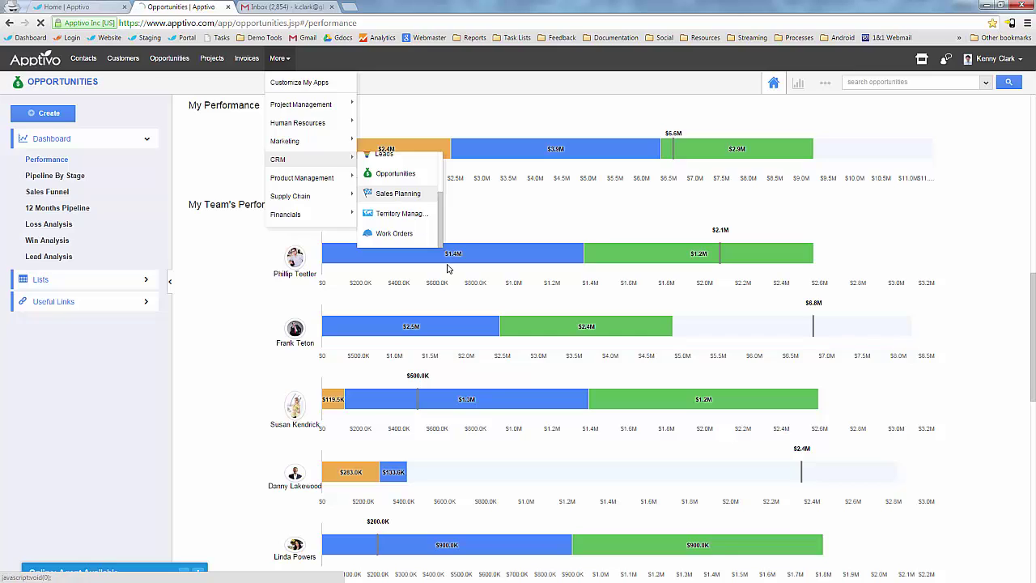
pyautogui.click(401, 196)
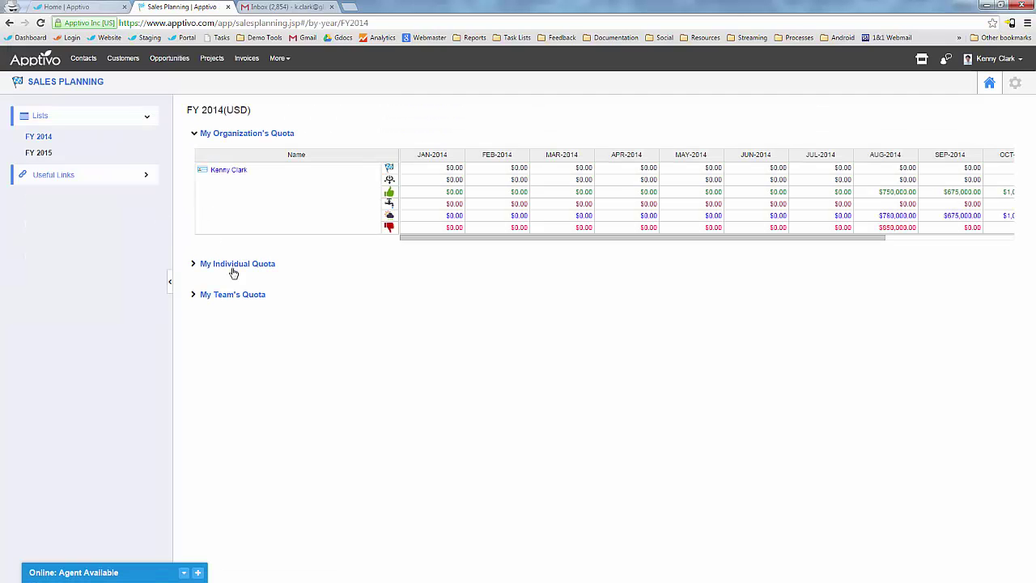
pyautogui.click(238, 265)
pyautogui.click(39, 153)
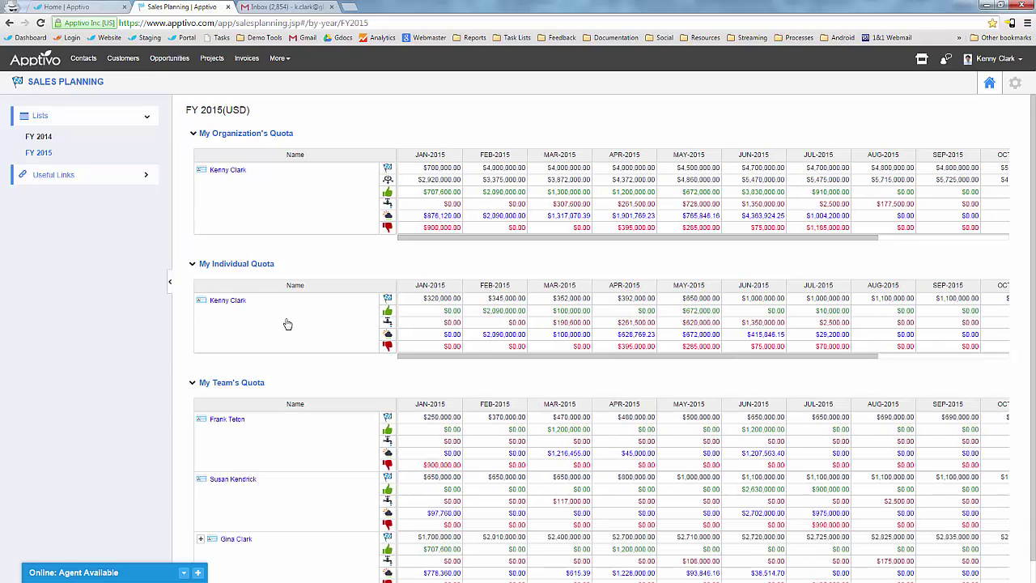
pyautogui.scroll(-1, 688, 333)
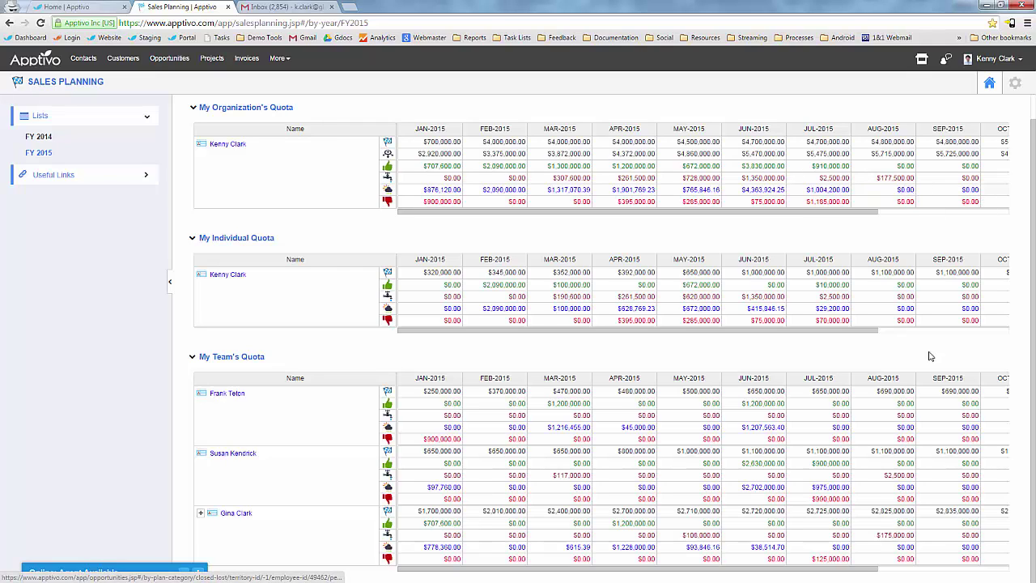
# Step: Return to Opportunities to examine the Pipeline By Stage dashboard, and drill into the Sales Funnel's Consultation stage
pyautogui.click(169, 59)
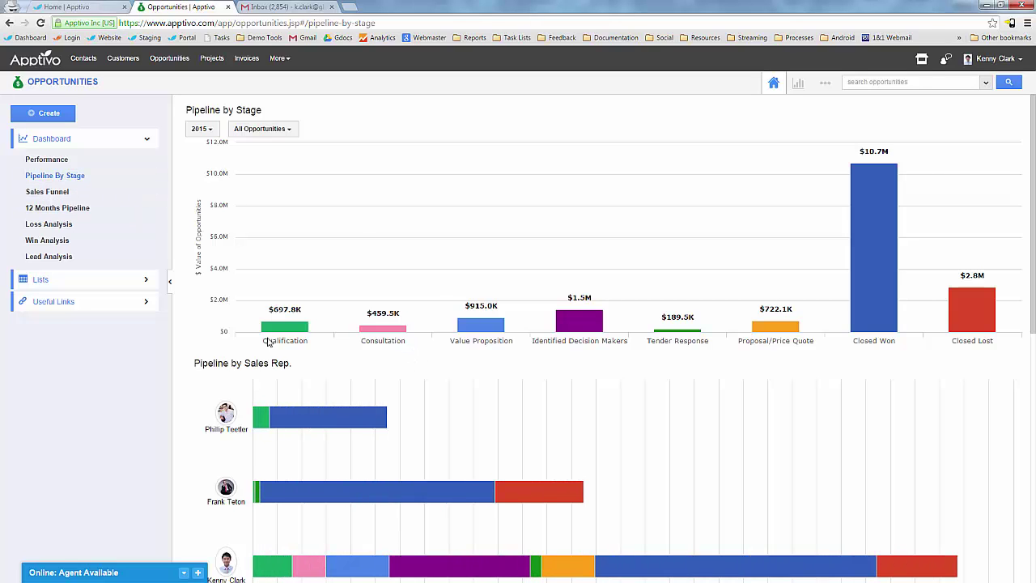
pyautogui.scroll(-4, 448, 412)
pyautogui.scroll(4, 475, 472)
pyautogui.click(58, 193)
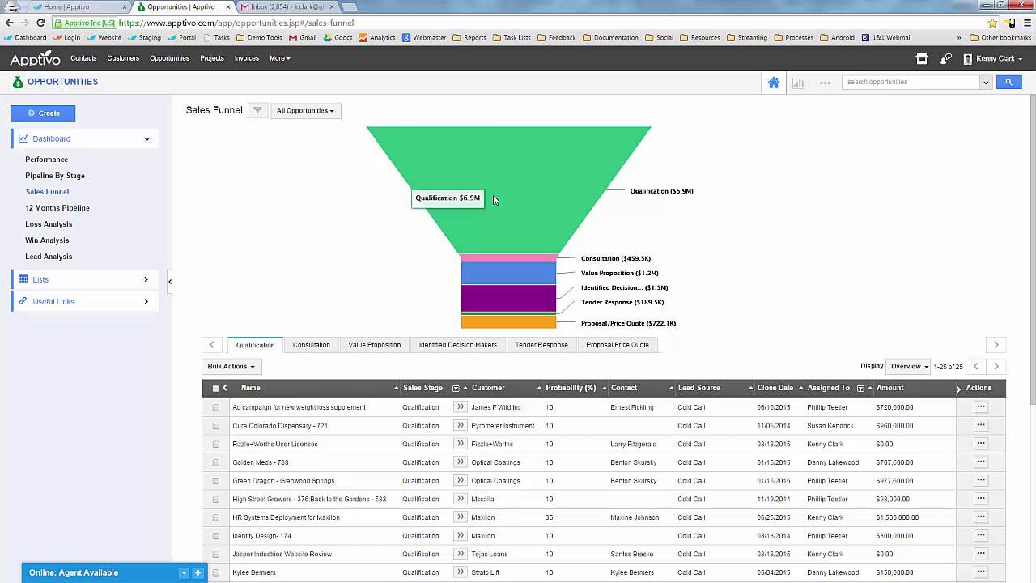
pyautogui.click(520, 264)
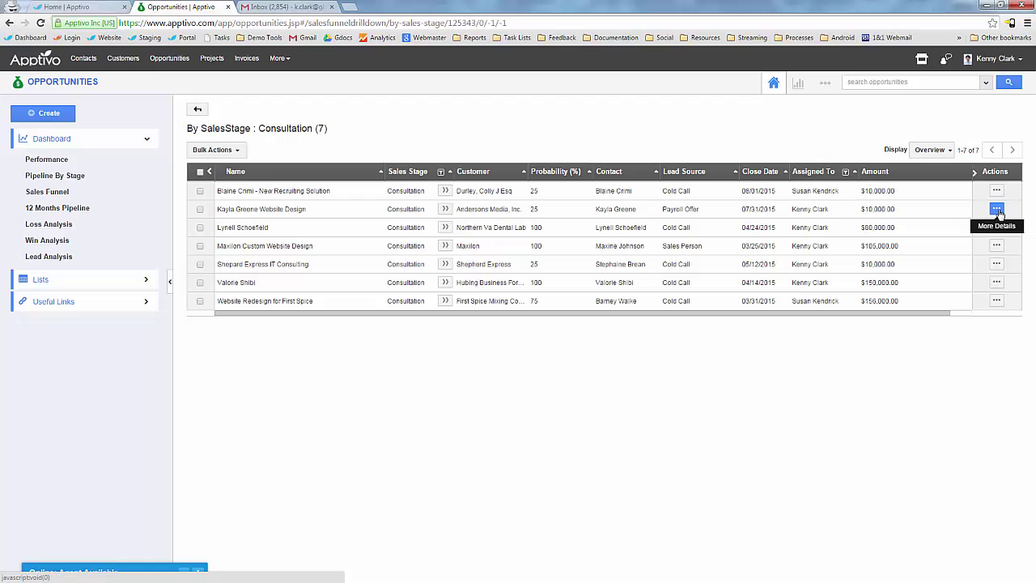
# Step: List the opportunities in the Consultation sales stage and sort them by close date, latest first
pyautogui.click(59, 283)
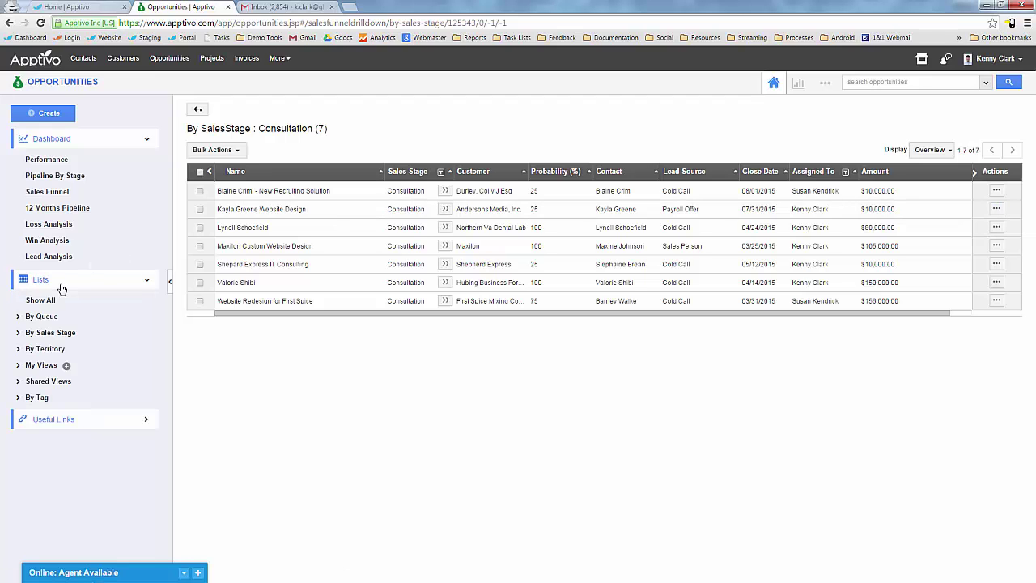
pyautogui.click(61, 332)
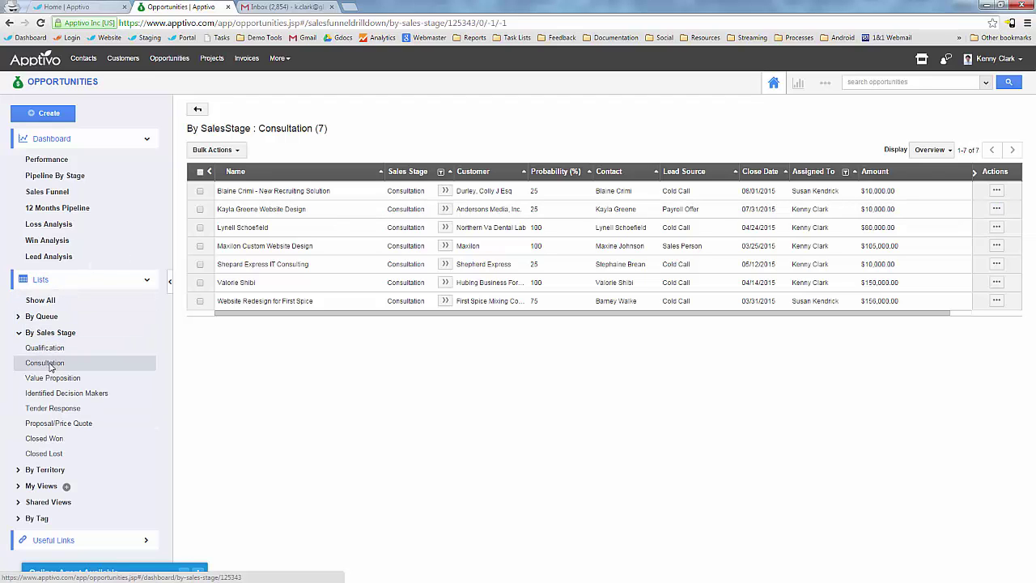
pyautogui.click(51, 364)
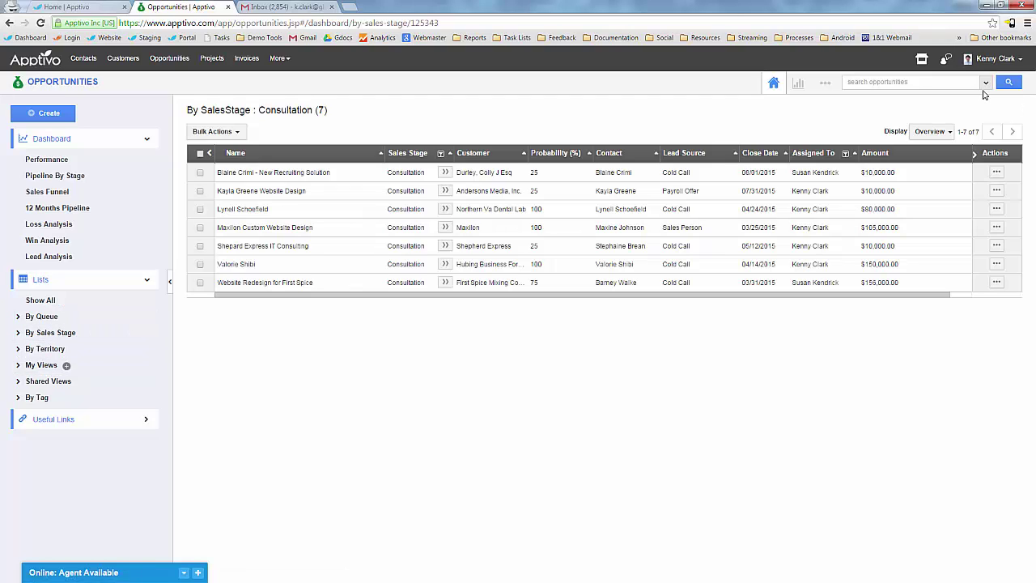
pyautogui.click(761, 153)
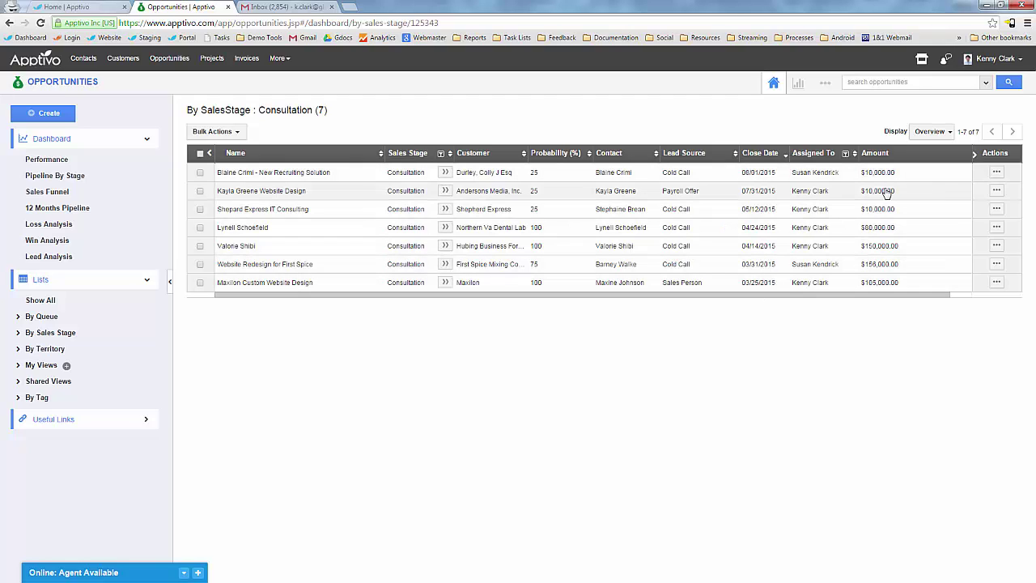
# Step: Open the Website Design opportunity closing 07/31/2015 and give both of its items of interest a 20% discount
pyautogui.click(997, 191)
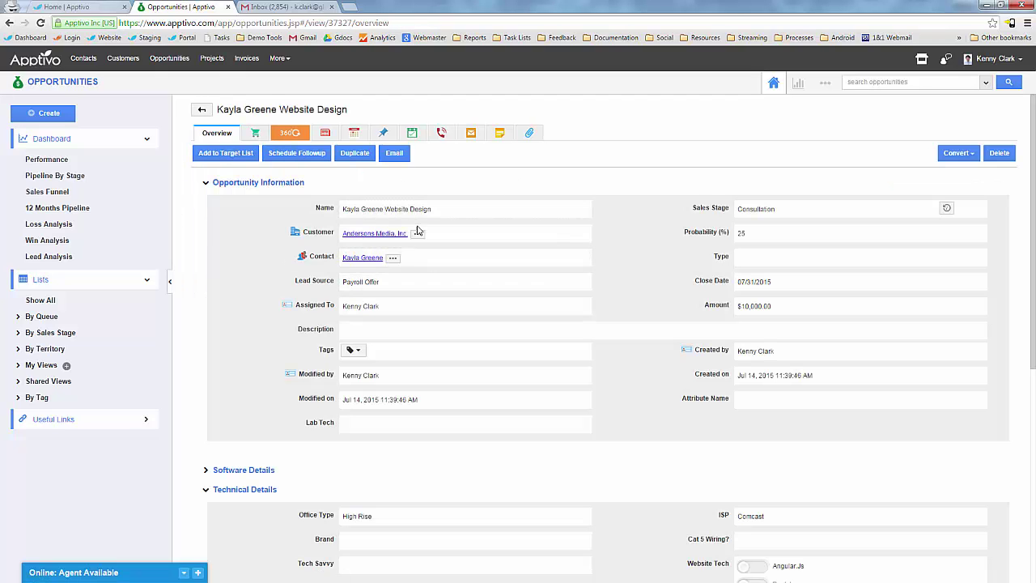
pyautogui.click(255, 133)
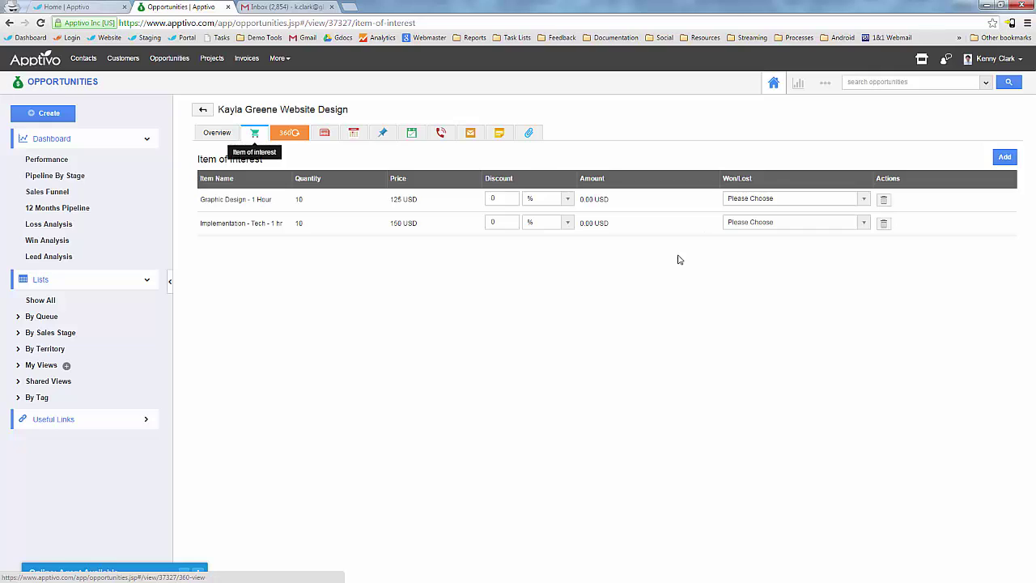
pyautogui.click(488, 198)
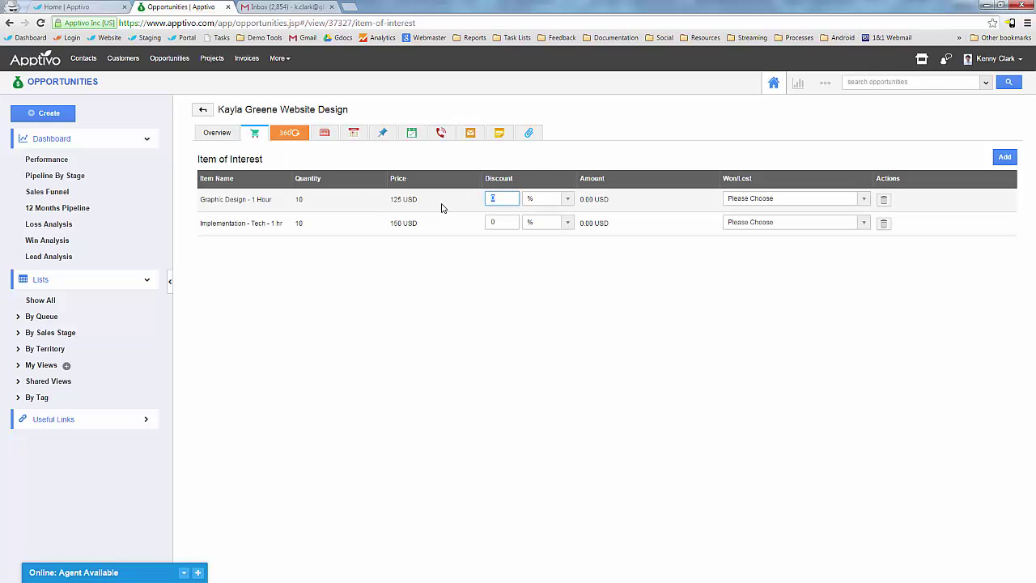
pyautogui.write('20')
pyautogui.moveTo(440, 215); pyautogui.dragTo(440, 224)
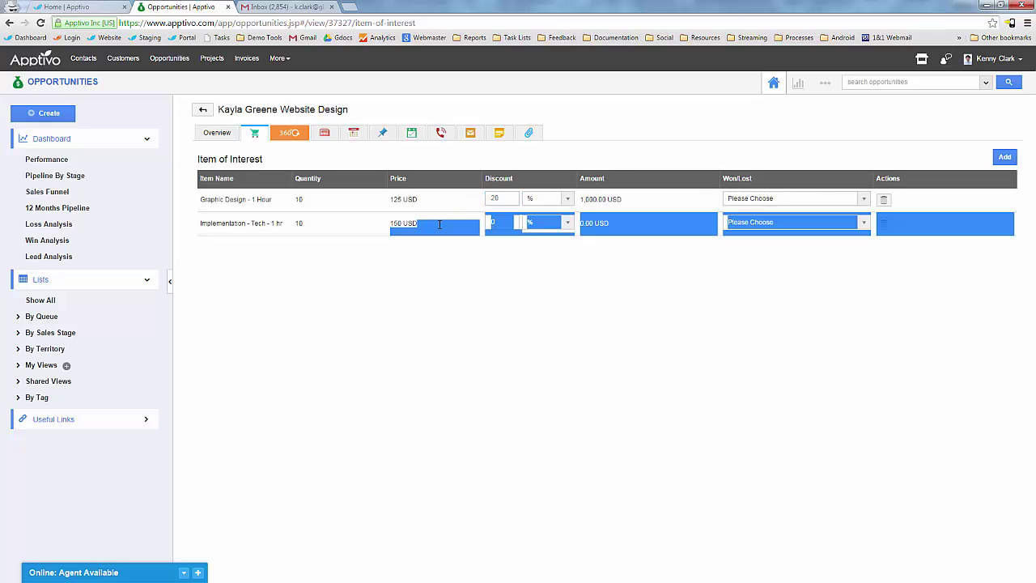
pyautogui.click(592, 342)
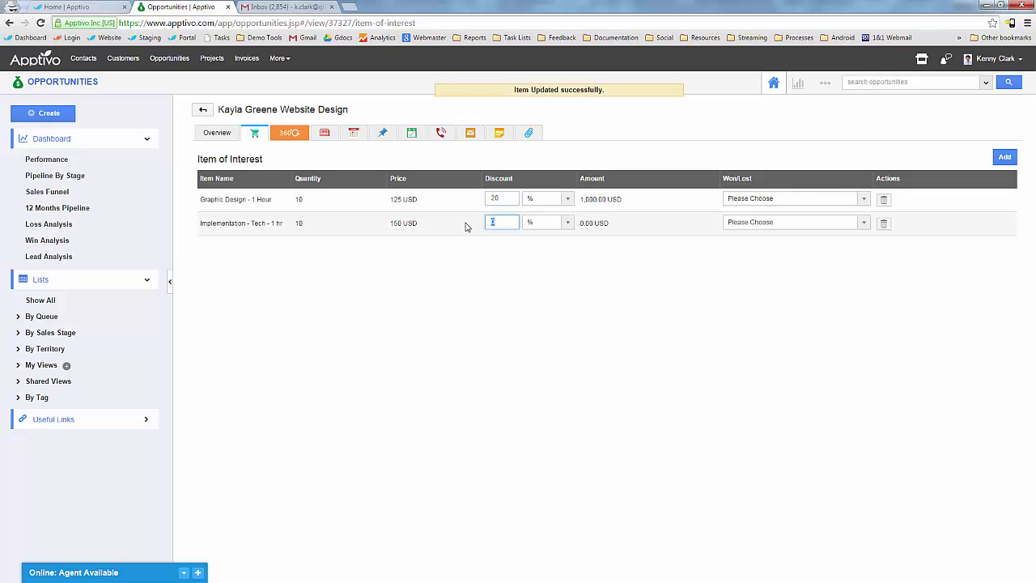
pyautogui.write('20')
pyautogui.click(556, 316)
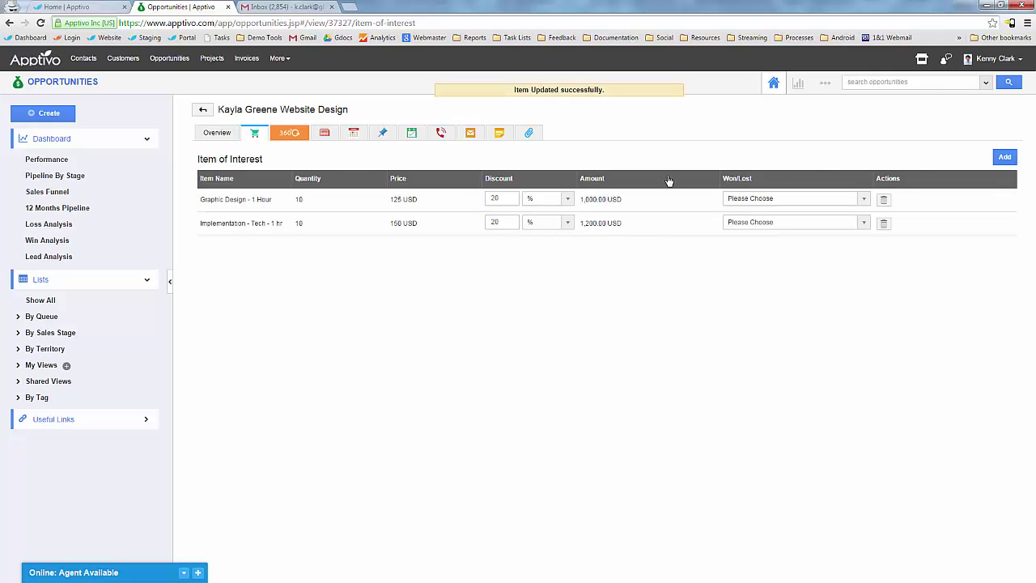
# Step: Check the Won/Lost choices for the Implementation - Tech item, and review the opportunity's overview details
pyautogui.click(749, 222)
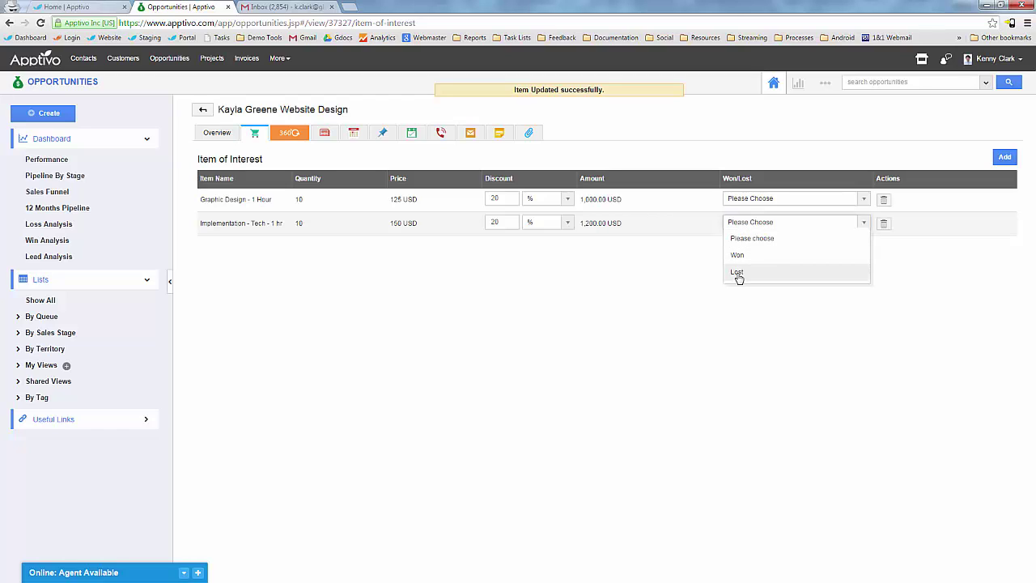
pyautogui.click(640, 286)
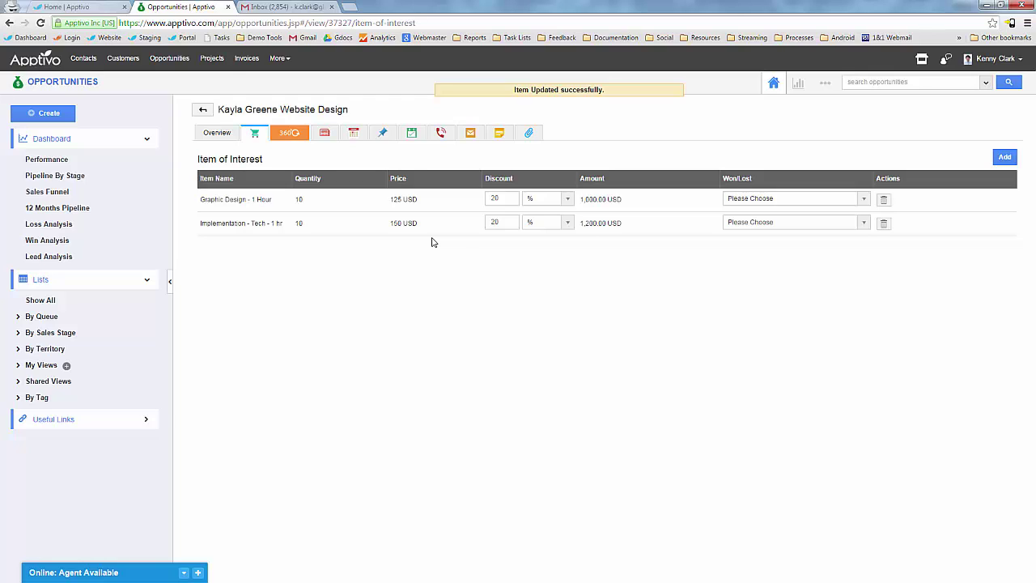
pyautogui.click(217, 133)
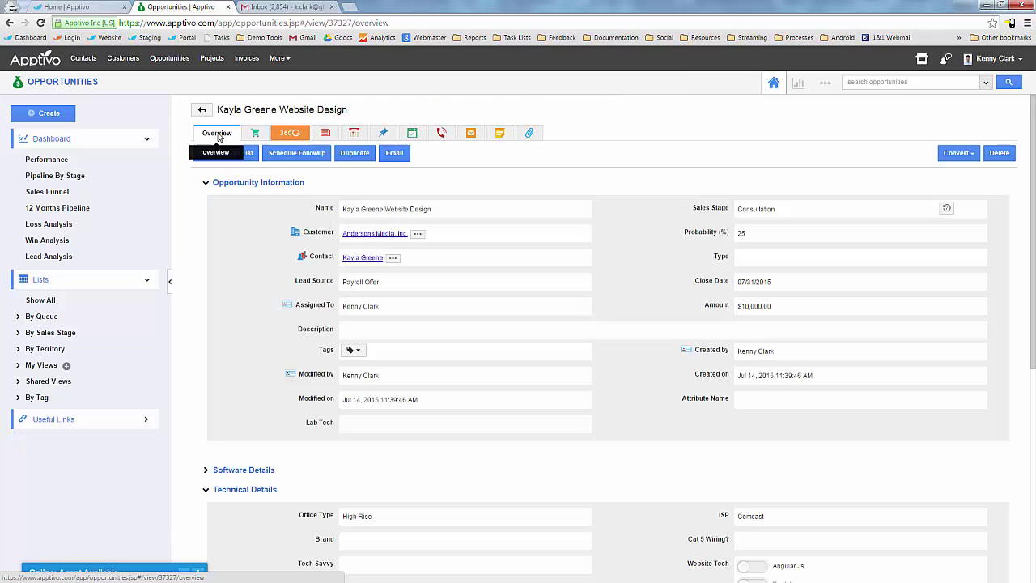
pyautogui.scroll(-3, 500, 314)
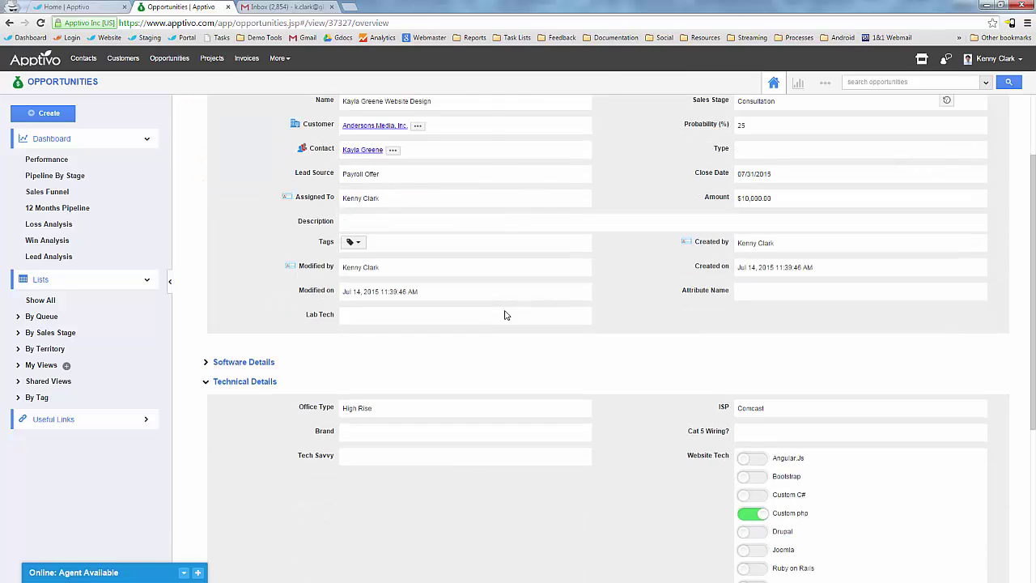
pyautogui.scroll(3, 501, 314)
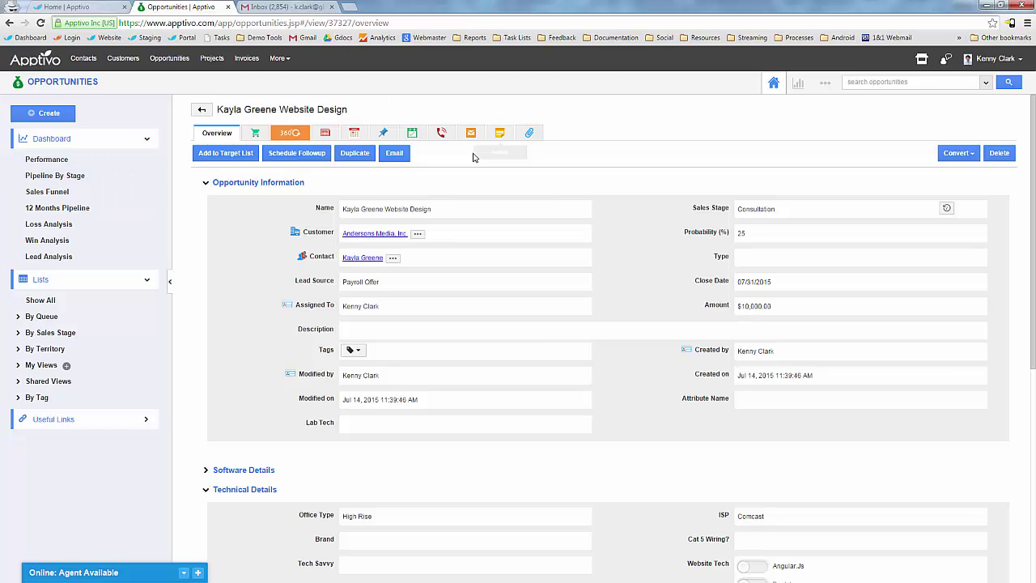
# Step: View the opportunity's call log, emails, notes and follow-ups
pyautogui.click(441, 133)
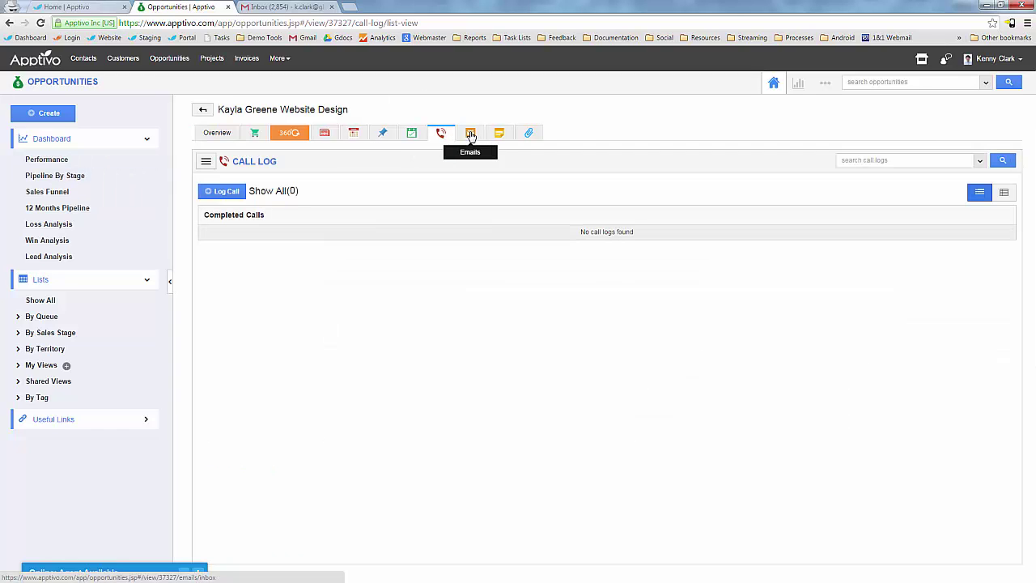
pyautogui.click(470, 133)
pyautogui.click(499, 133)
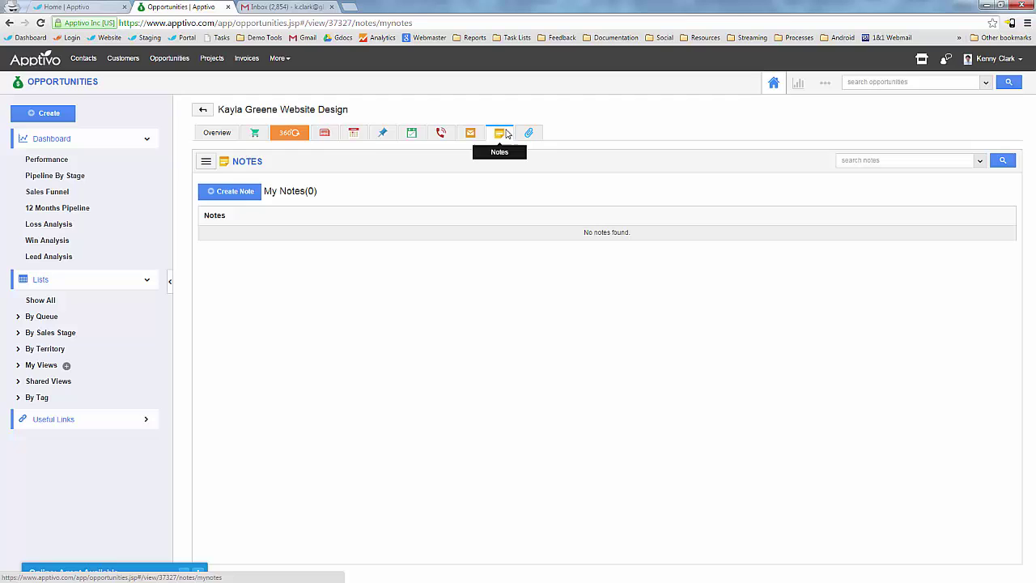
pyautogui.click(383, 133)
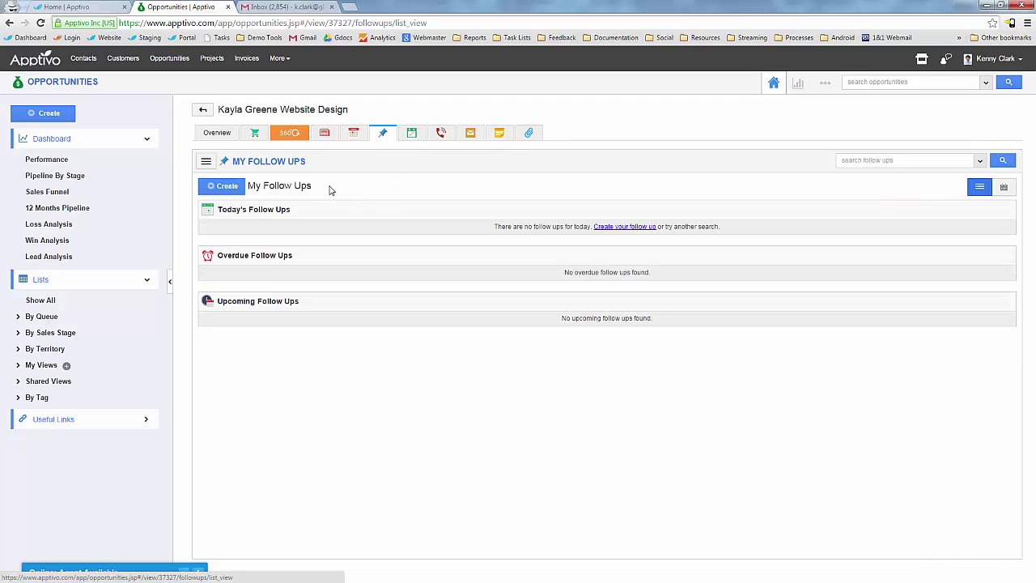
# Step: Create a task for the opportunity named "create a proposal for" followed by the contact's first name
pyautogui.click(412, 133)
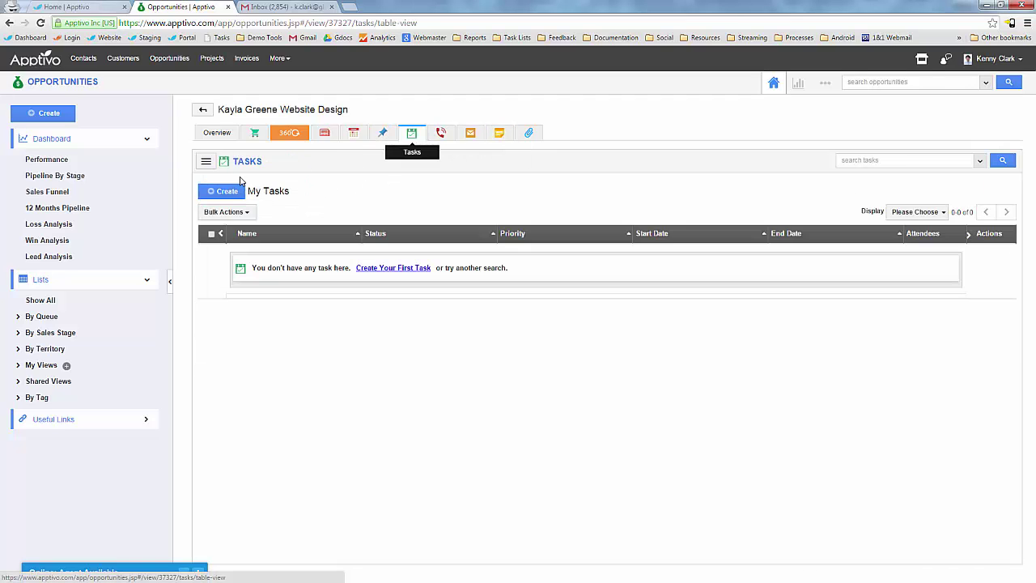
pyautogui.click(222, 191)
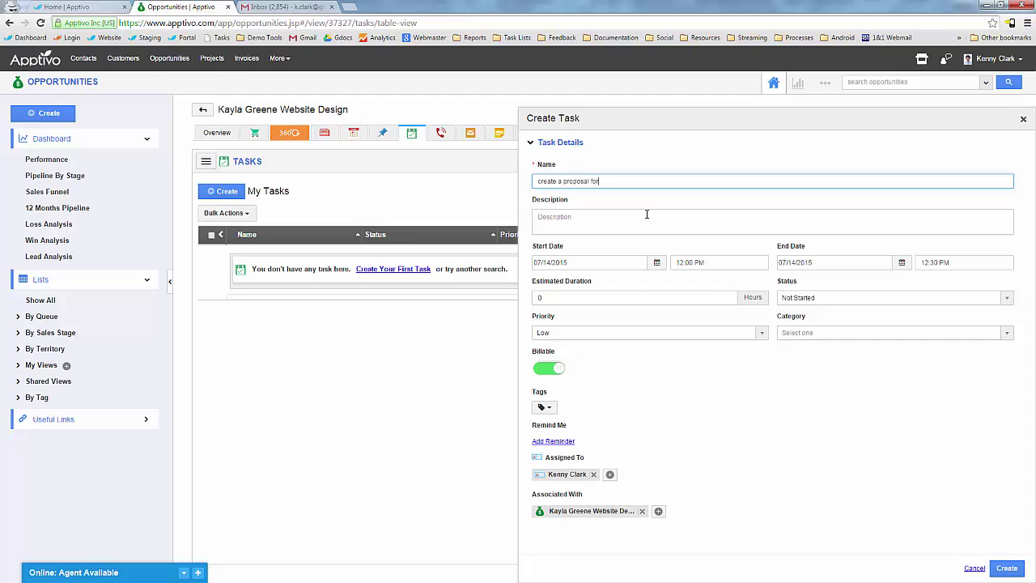
pyautogui.click(1005, 569)
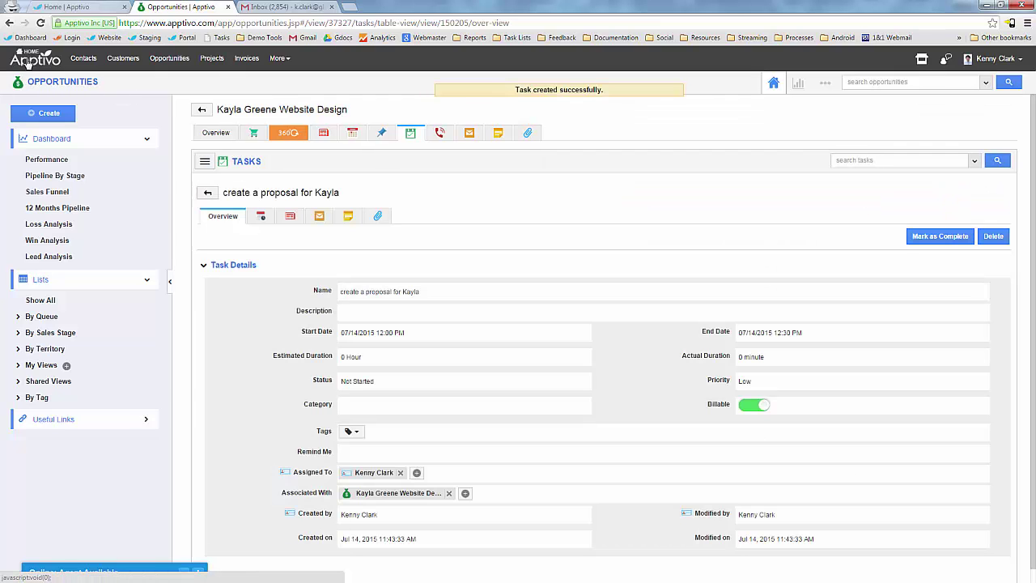
# Step: Open the new proposal task from today's tasks on the home agenda and go to its associated opportunity
pyautogui.click(30, 62)
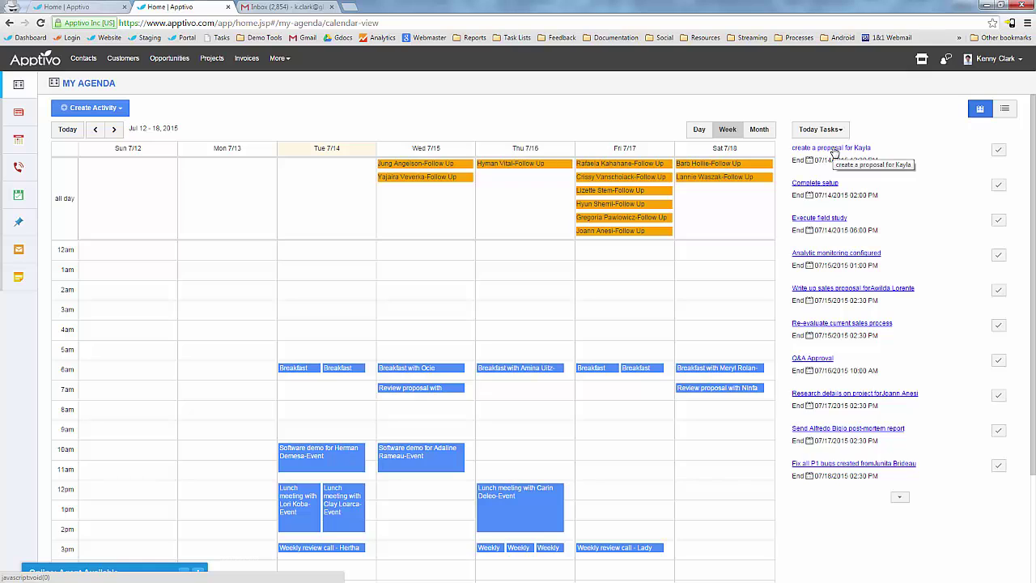
pyautogui.click(834, 149)
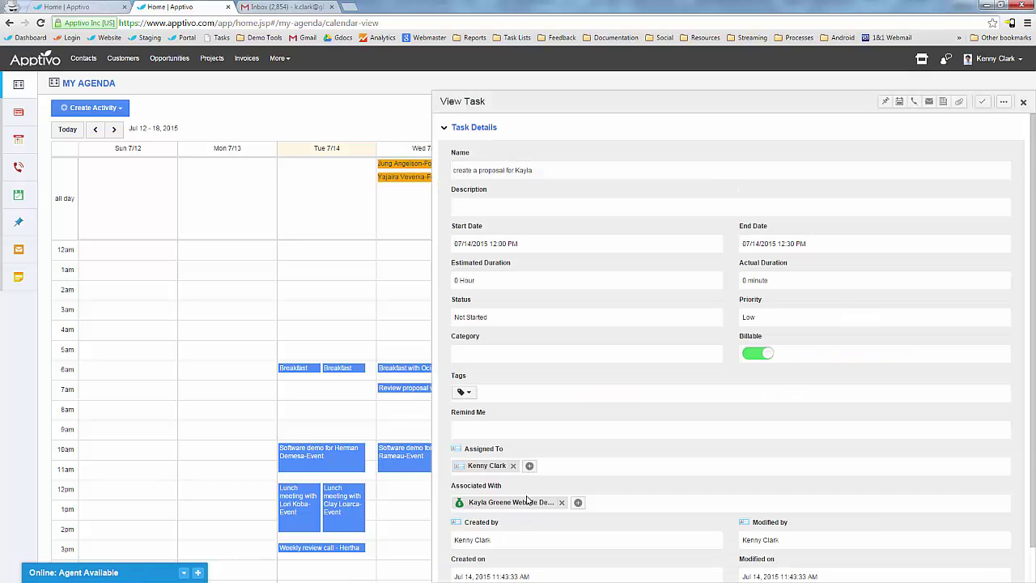
pyautogui.click(511, 503)
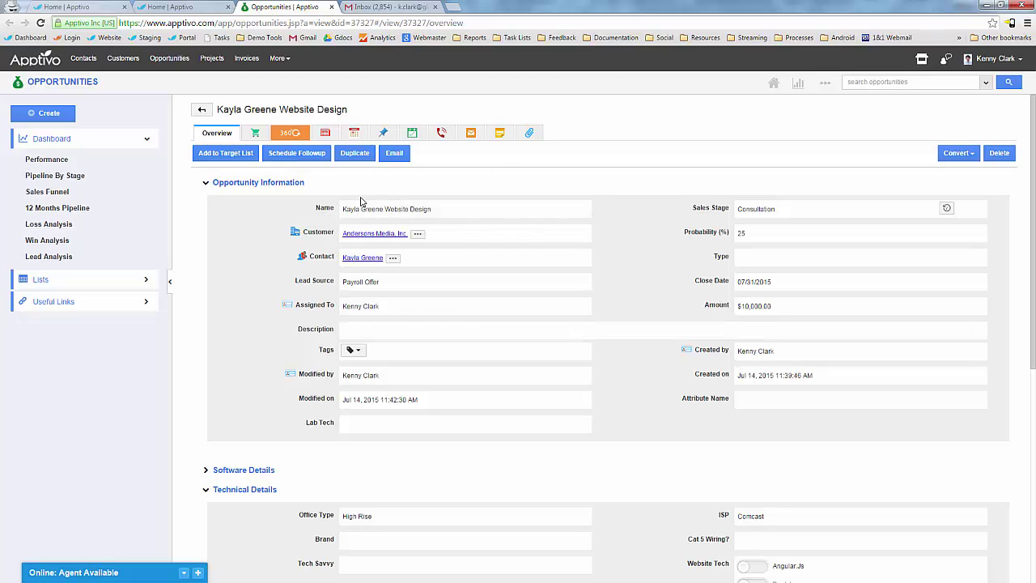
# Step: Check the available sales stages for the Website Design opportunity, including Closed Won and Closed Lost, without changing the stage
pyautogui.click(761, 209)
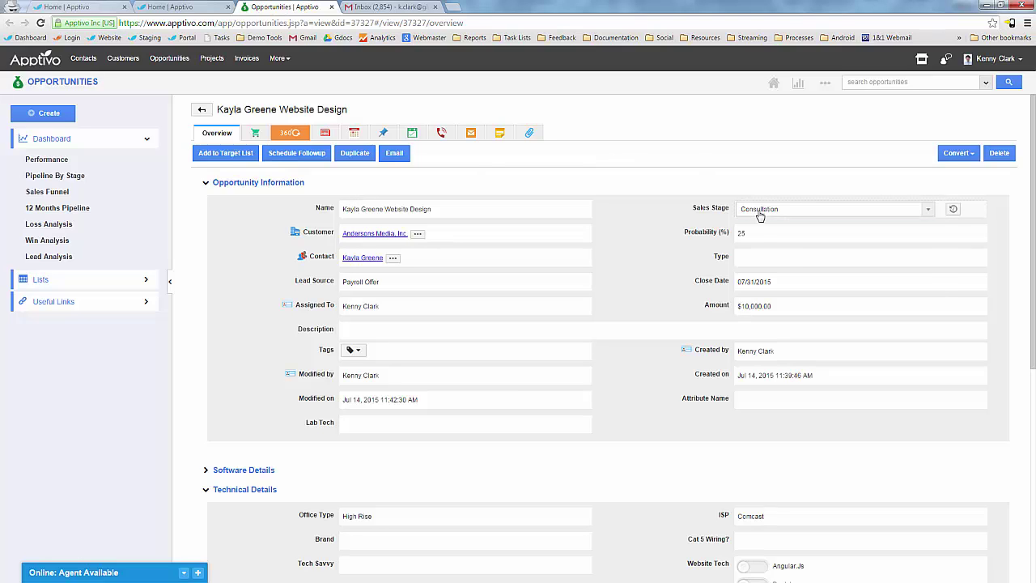
pyautogui.scroll(-3, 807, 280)
pyautogui.scroll(-1, 807, 291)
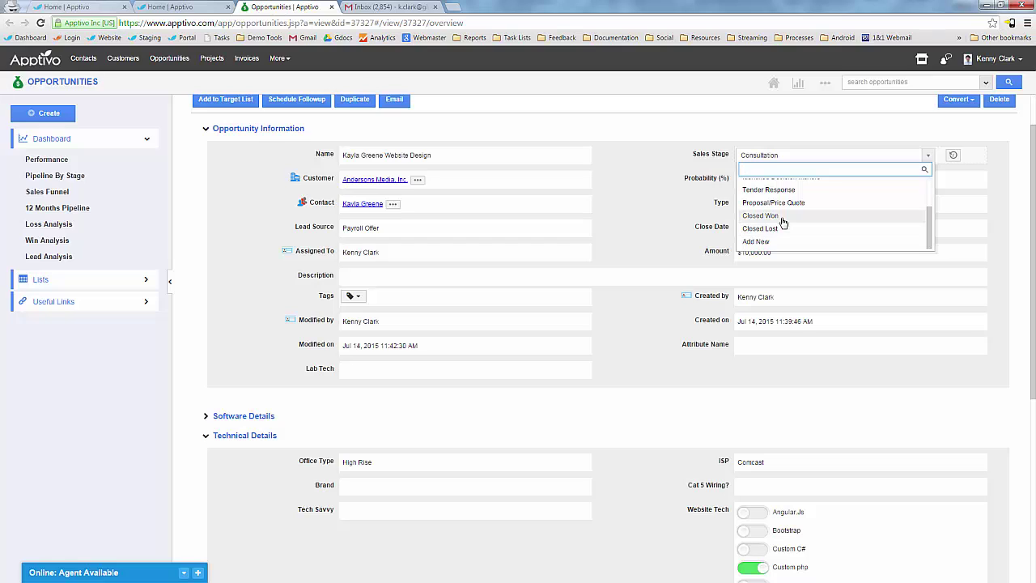
pyautogui.click(741, 127)
pyautogui.scroll(1, 724, 192)
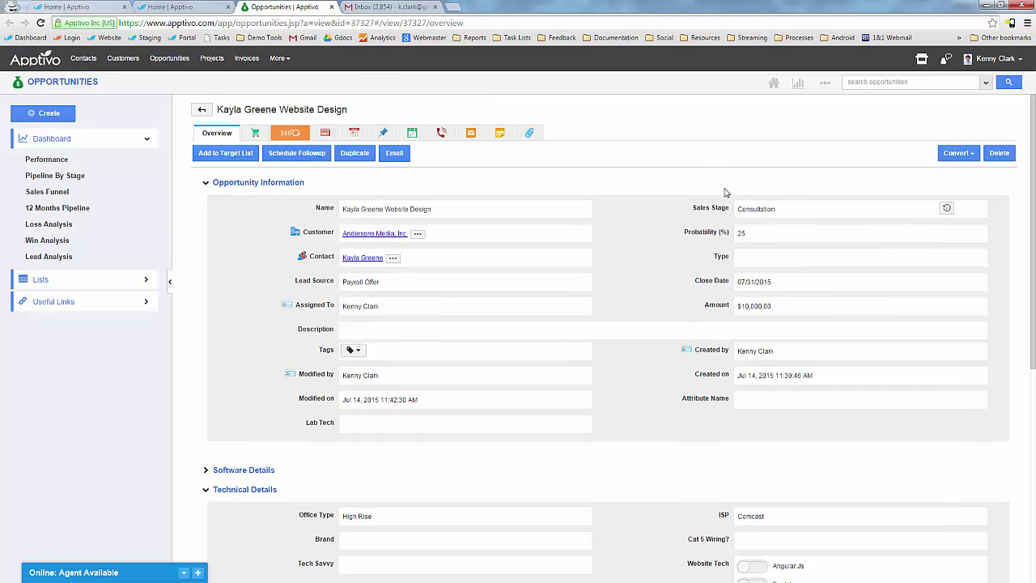
# Step: Convert the opportunity to an estimate, check its customer details and items, and create it with the email option
pyautogui.click(970, 158)
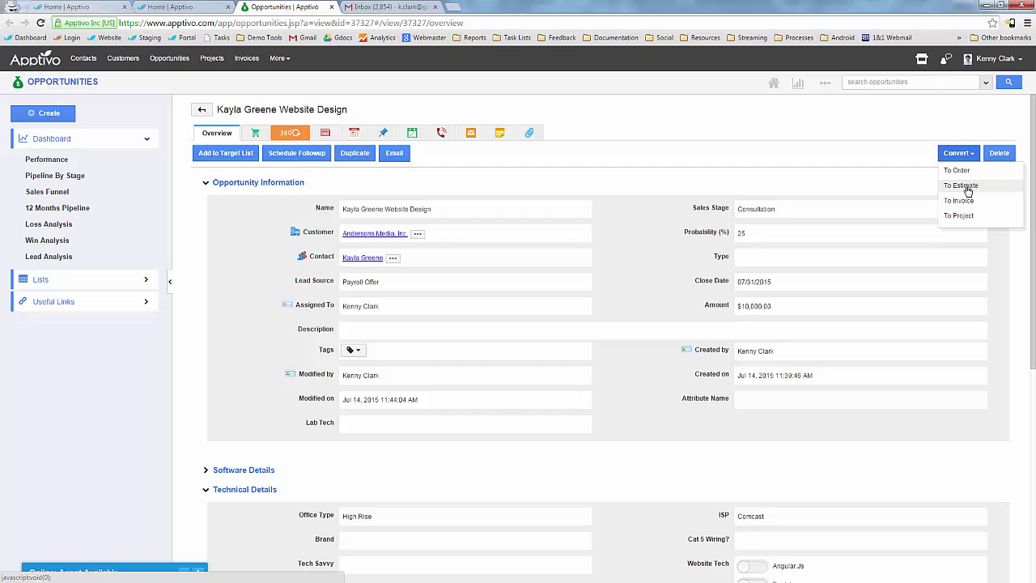
pyautogui.click(962, 186)
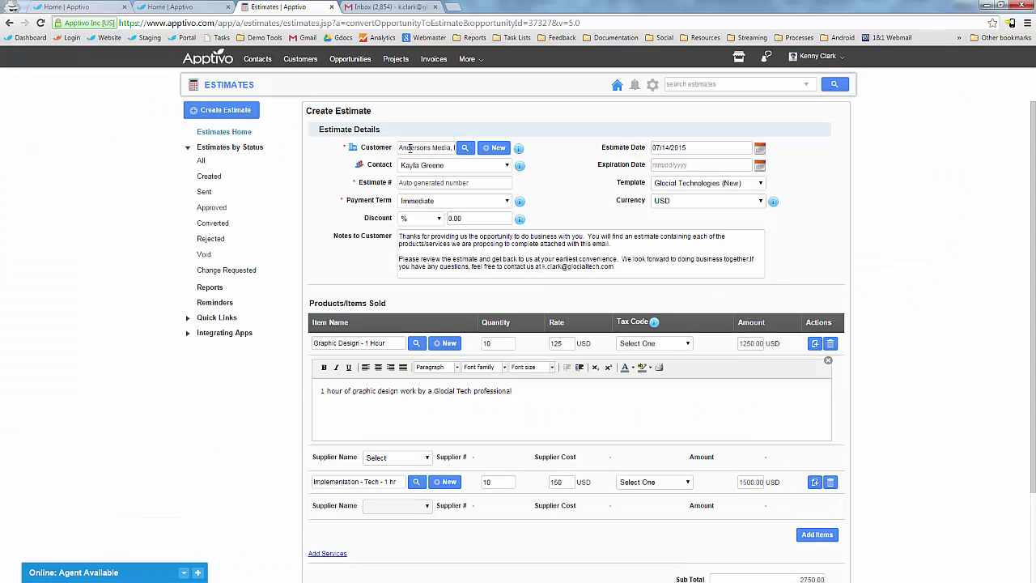
pyautogui.scroll(-2, 373, 308)
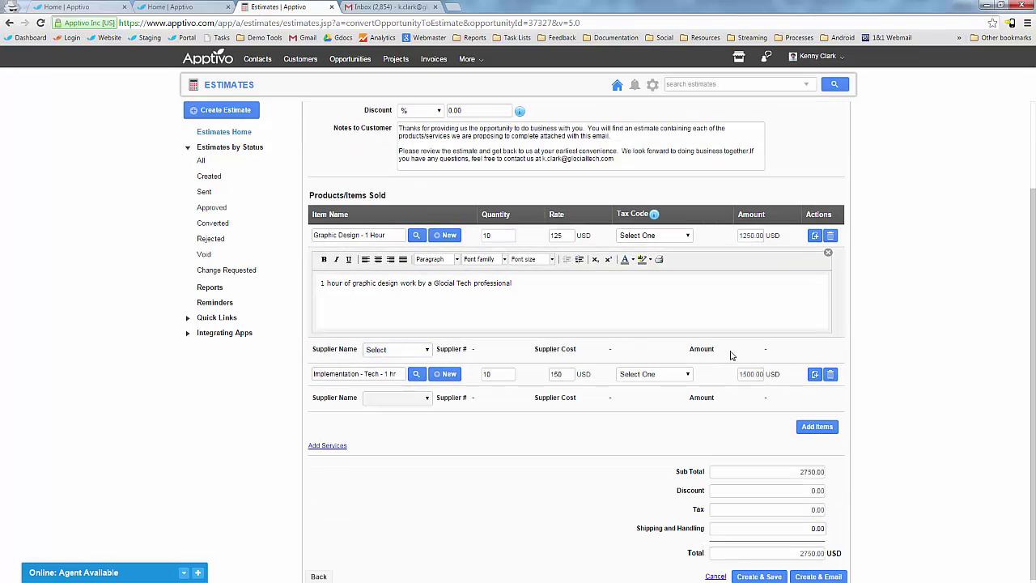
pyautogui.scroll(2, 889, 394)
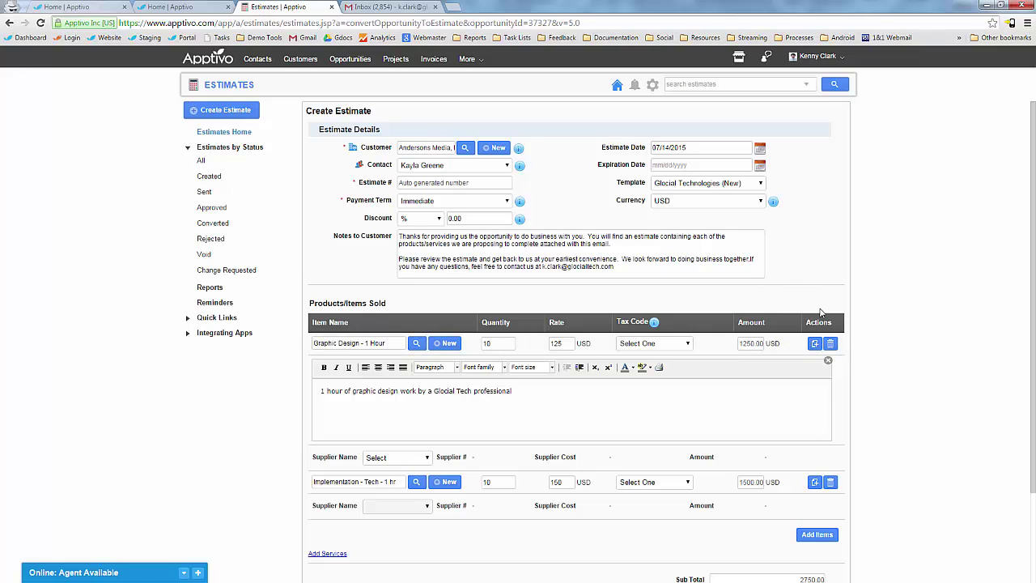
pyautogui.scroll(-2, 820, 311)
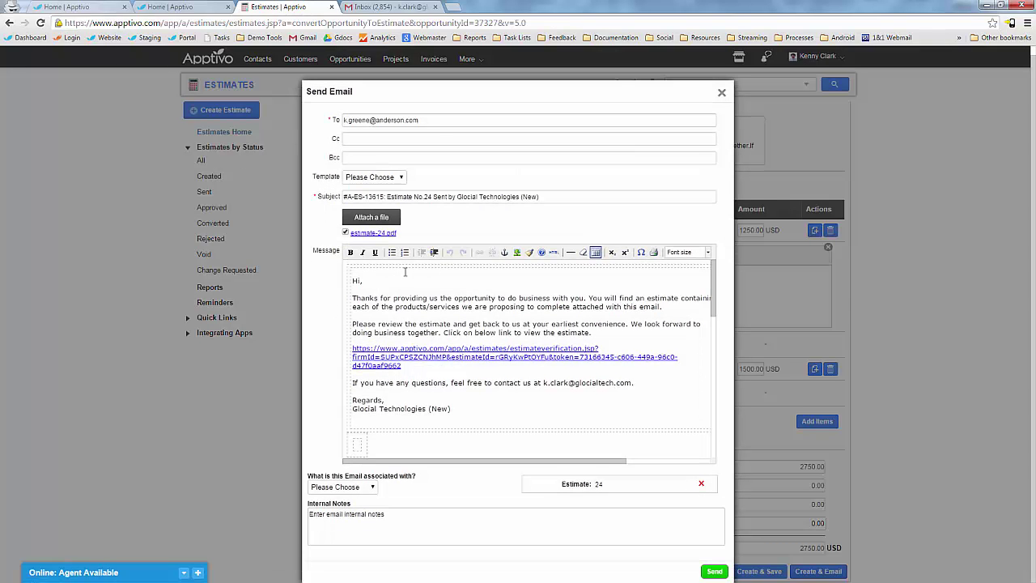
# Step: Replace the recipient's e-mail address in the estimate email and send it
pyautogui.tripleClick(348, 120)
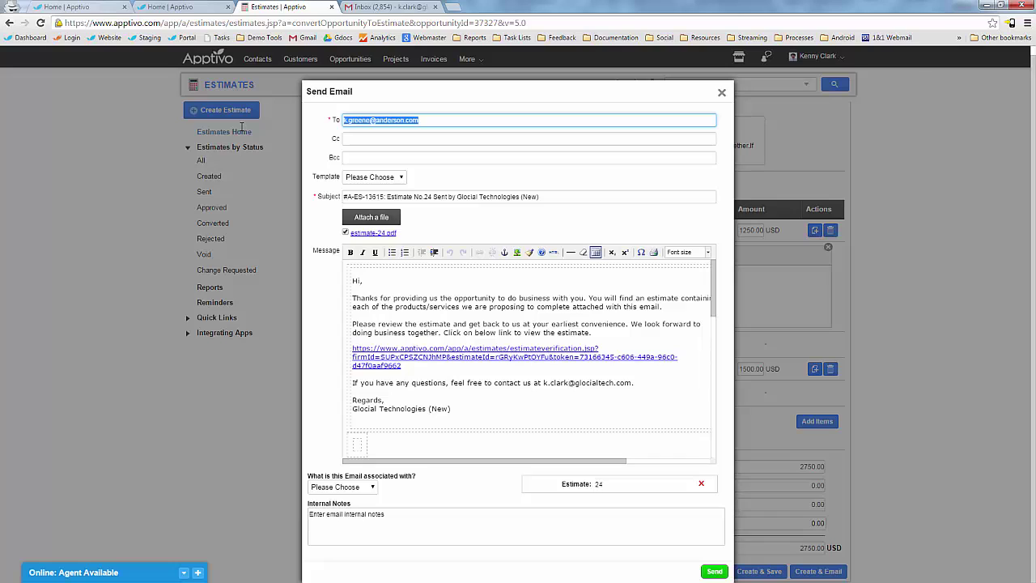
pyautogui.press('BackSpace')
pyautogui.click(729, 571)
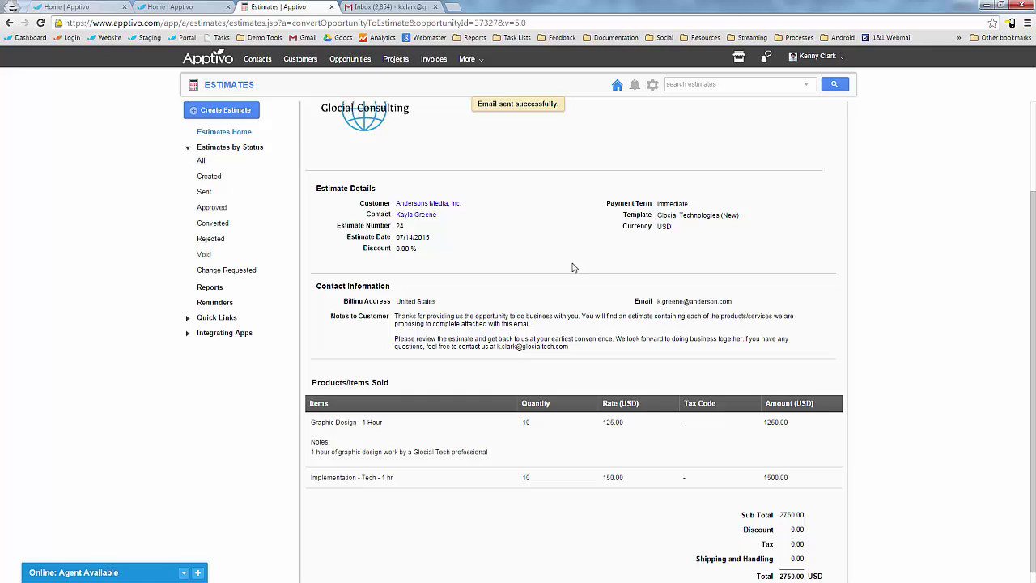
# Step: Convert the estimate to an invoice and remove the empty task row under Services Provided
pyautogui.scroll(3, 549, 285)
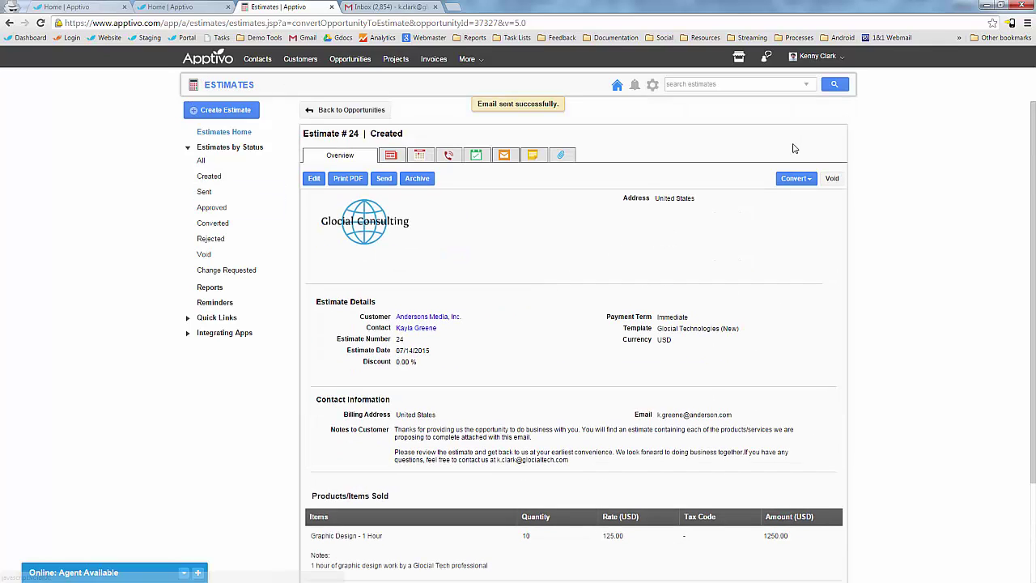
pyautogui.click(796, 180)
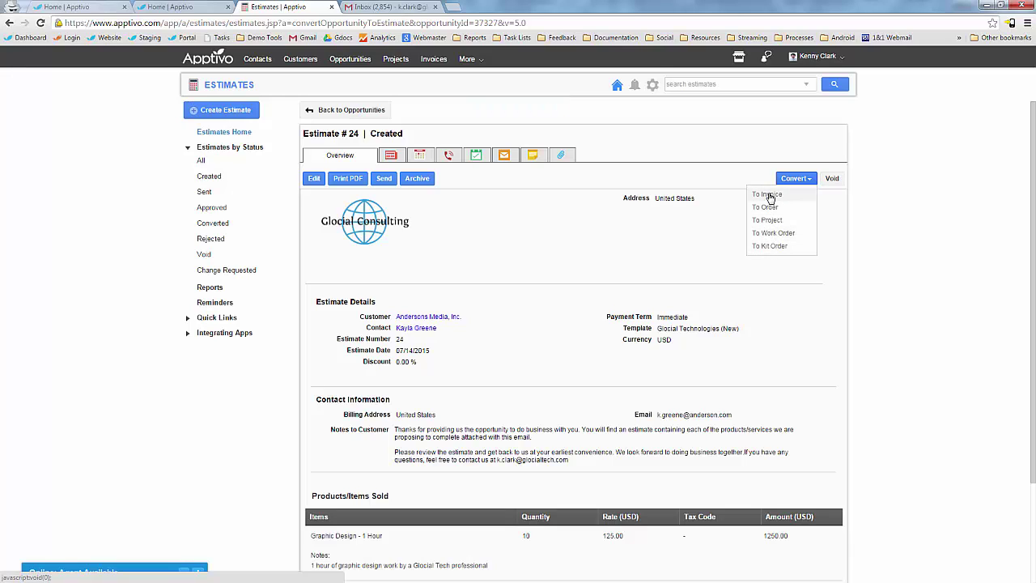
pyautogui.click(769, 195)
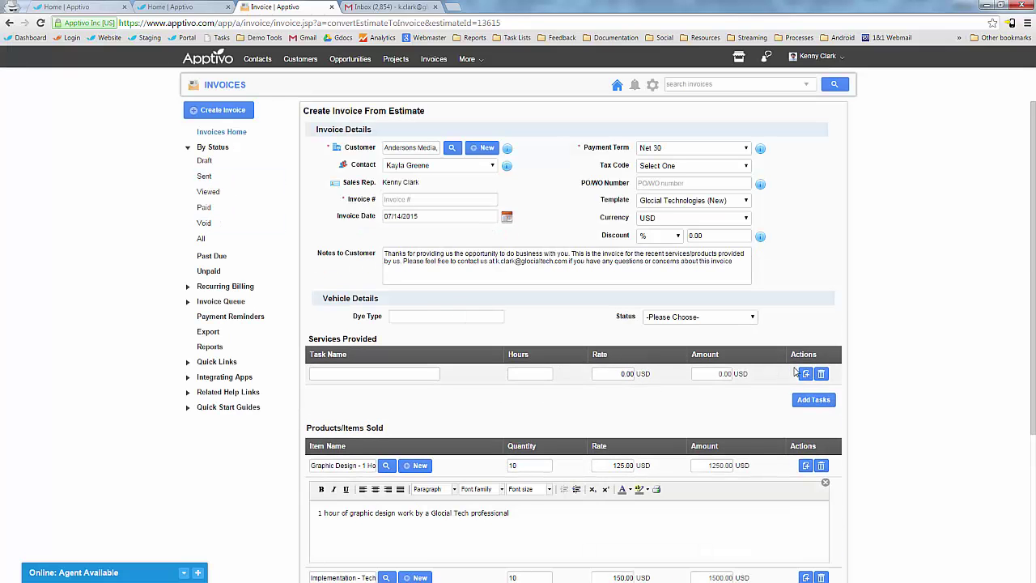
pyautogui.click(822, 374)
pyautogui.scroll(-5, 944, 352)
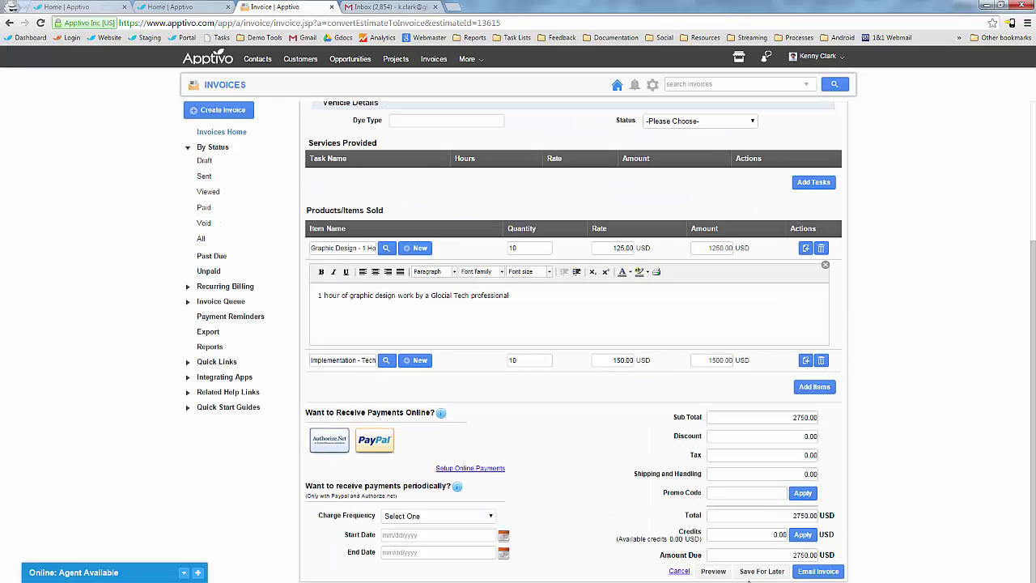
# Step: Enter the required invoice number and save the invoice
pyautogui.click(762, 571)
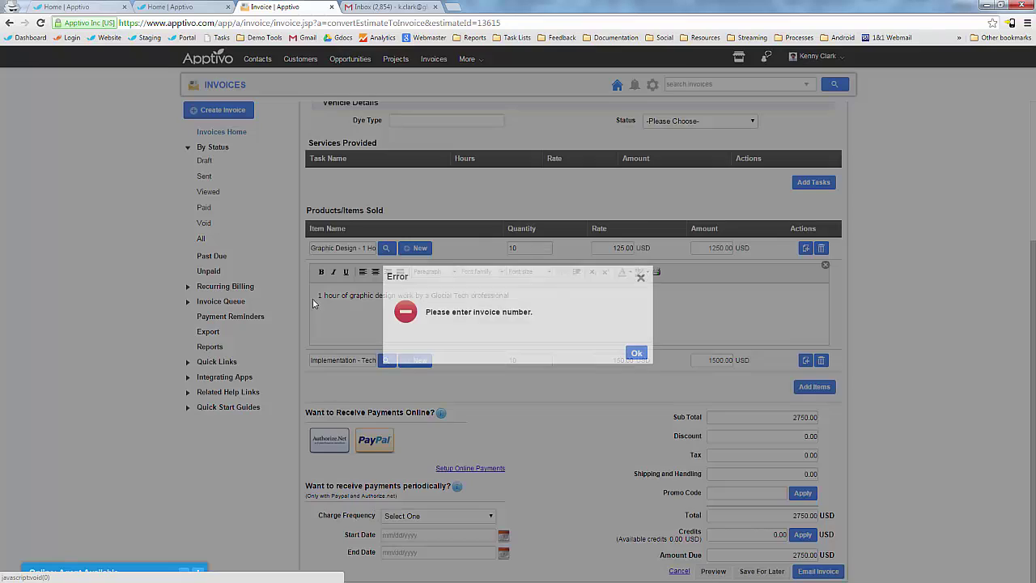
pyautogui.click(636, 353)
pyautogui.click(440, 200)
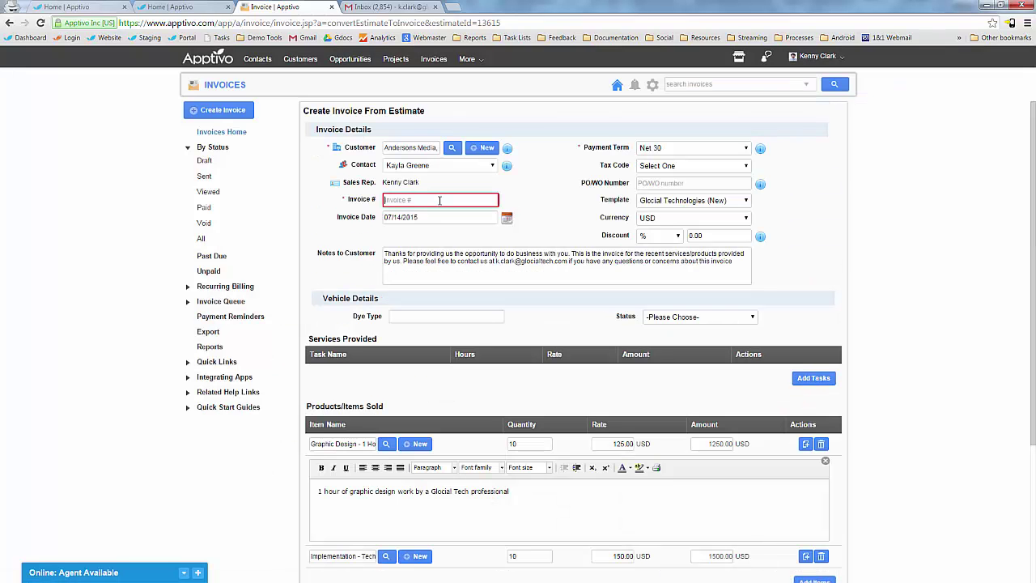
pyautogui.scroll(-3, 443, 200)
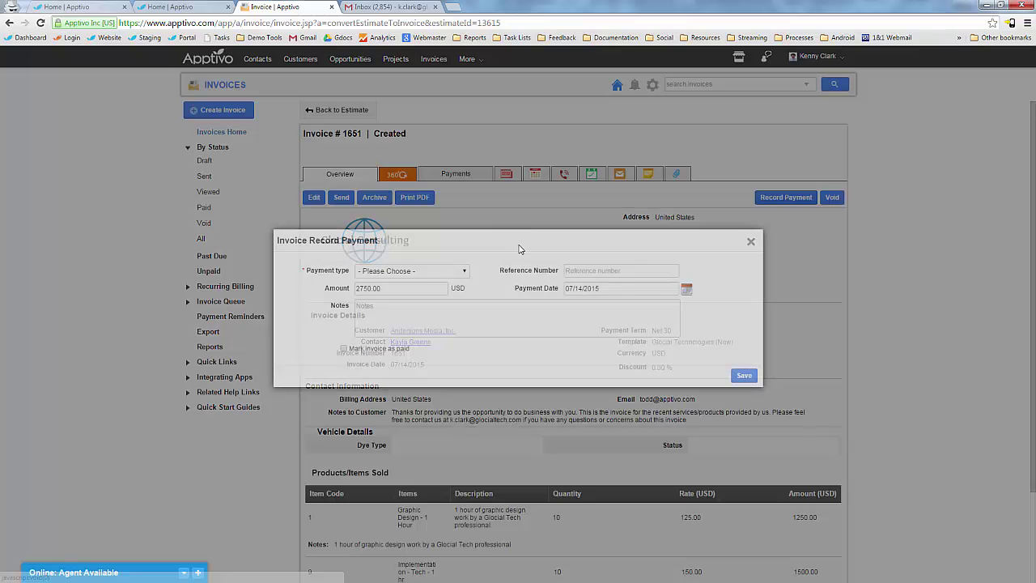
# Step: Record a Check payment for the full invoice amount and mark the invoice as paid
pyautogui.click(409, 271)
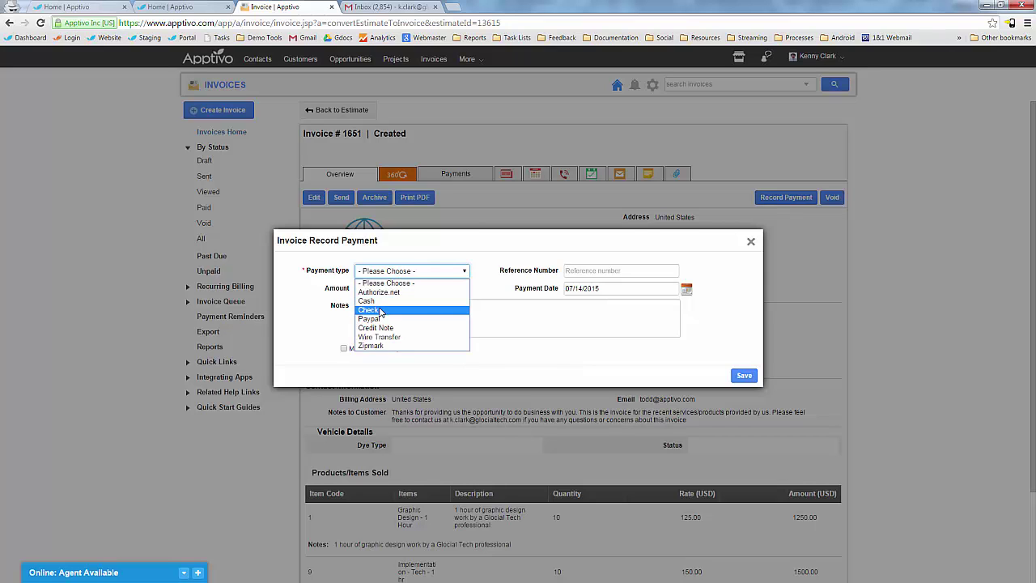
pyautogui.click(377, 310)
pyautogui.click(346, 349)
pyautogui.click(744, 375)
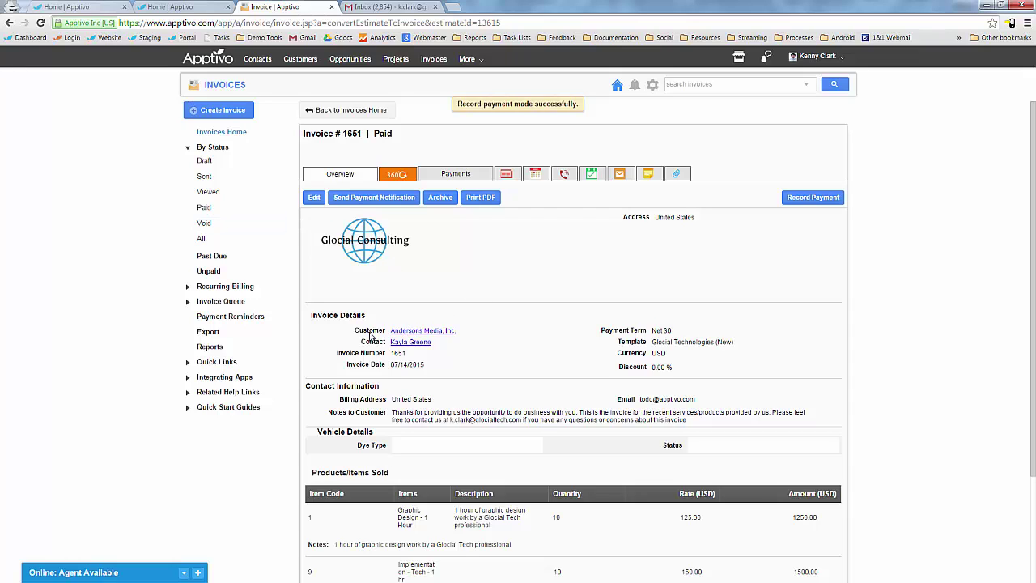
# Step: Search the customers for "anderson" and open the Andersons Media, Inc. record
pyautogui.moveTo(363, 333); pyautogui.dragTo(384, 335)
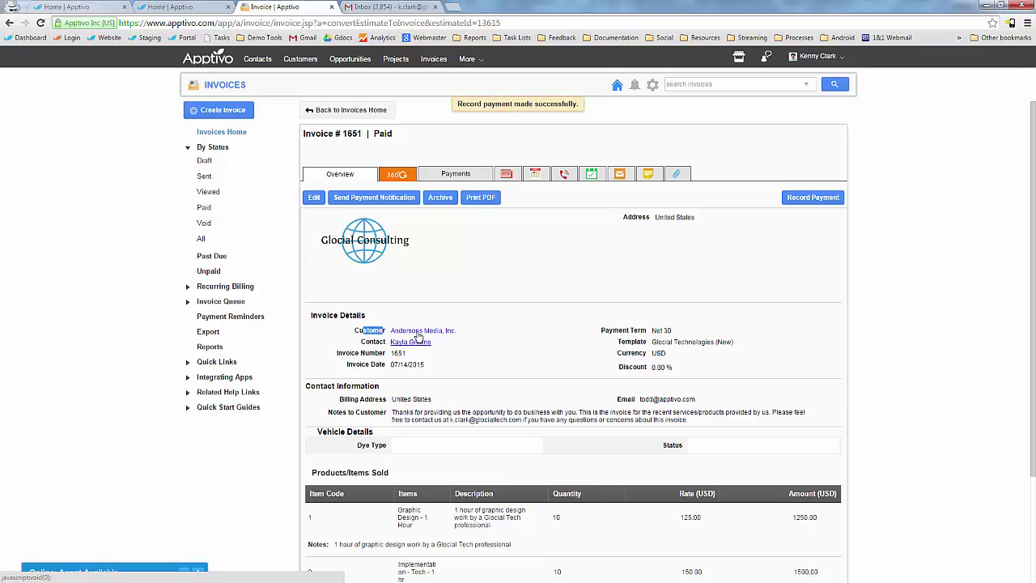
pyautogui.click(304, 60)
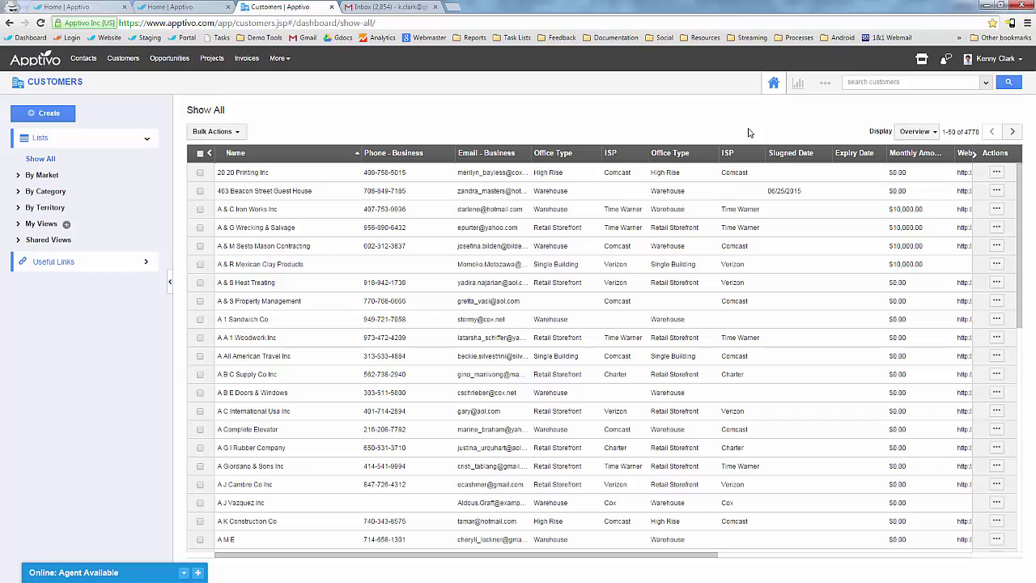
pyautogui.click(886, 82)
pyautogui.write('anderson')
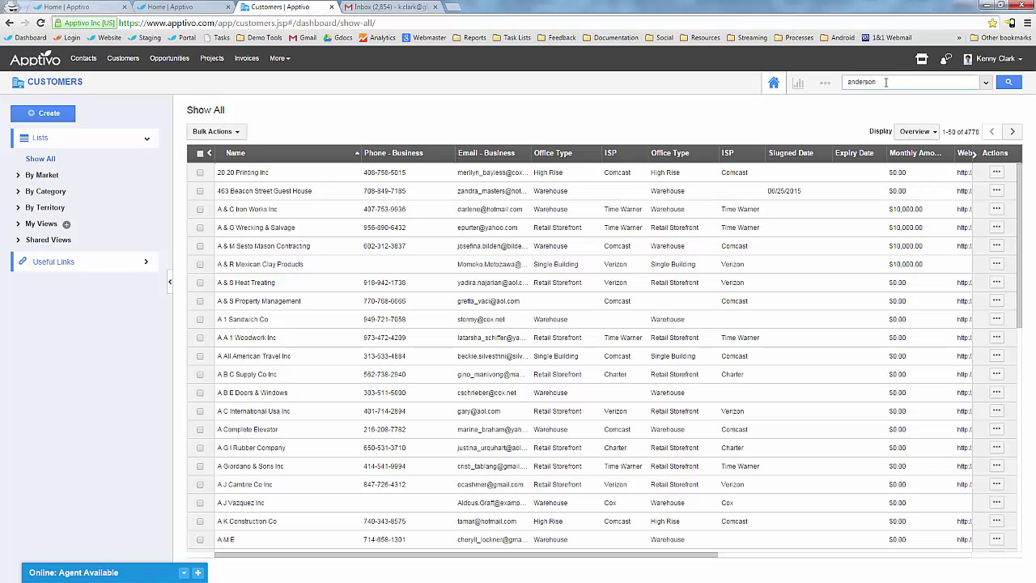
pyautogui.press('Return')
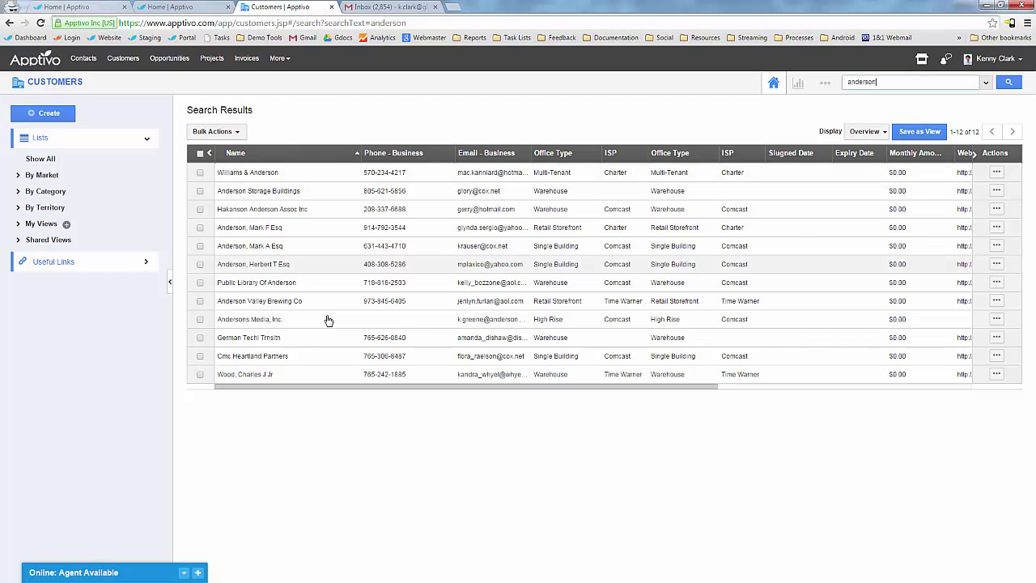
pyautogui.click(996, 321)
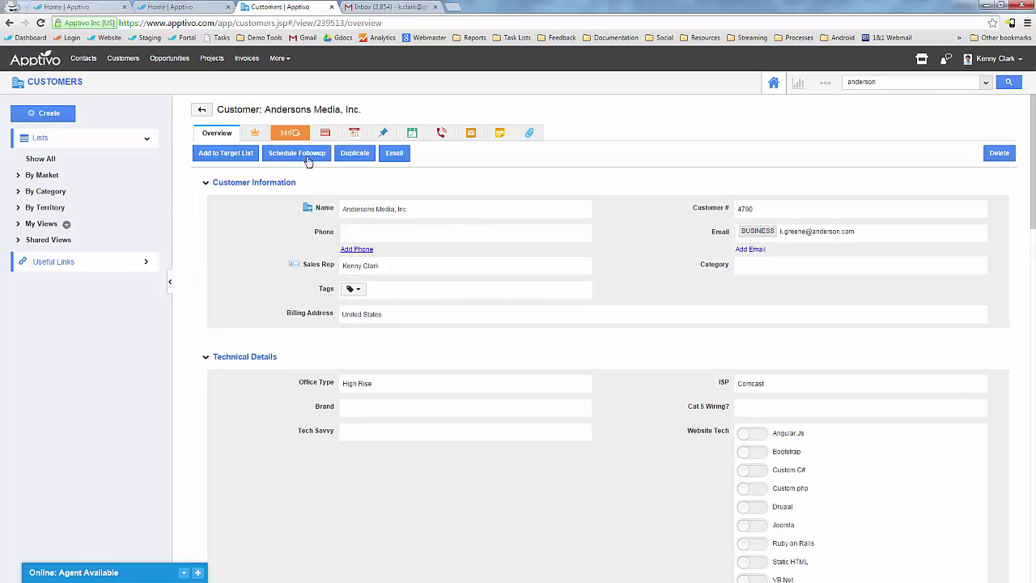
# Step: Review the customer's news feed from lead conversion through opportunity, estimate, invoice and payment
pyautogui.click(324, 133)
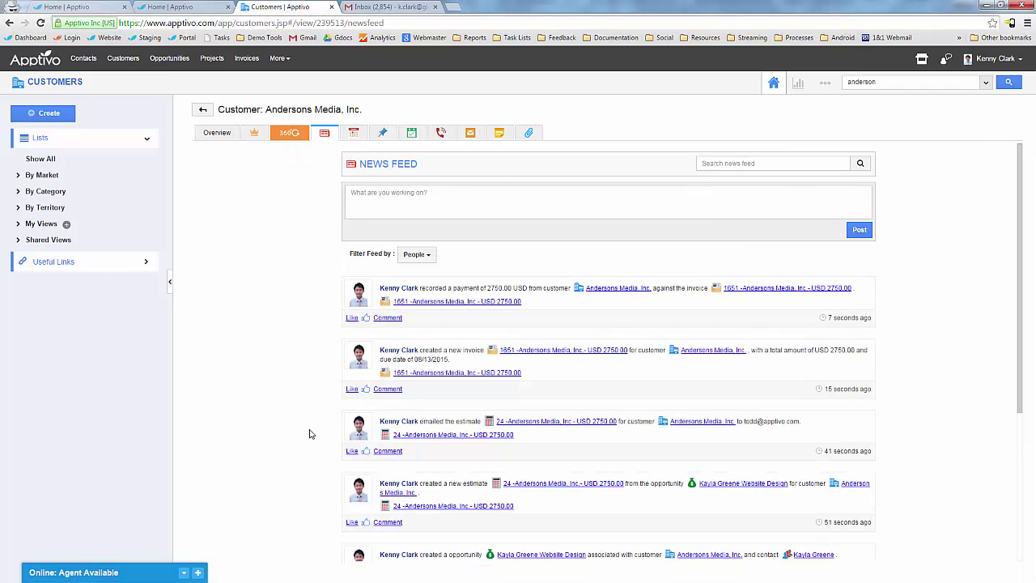
pyautogui.scroll(-3, 309, 434)
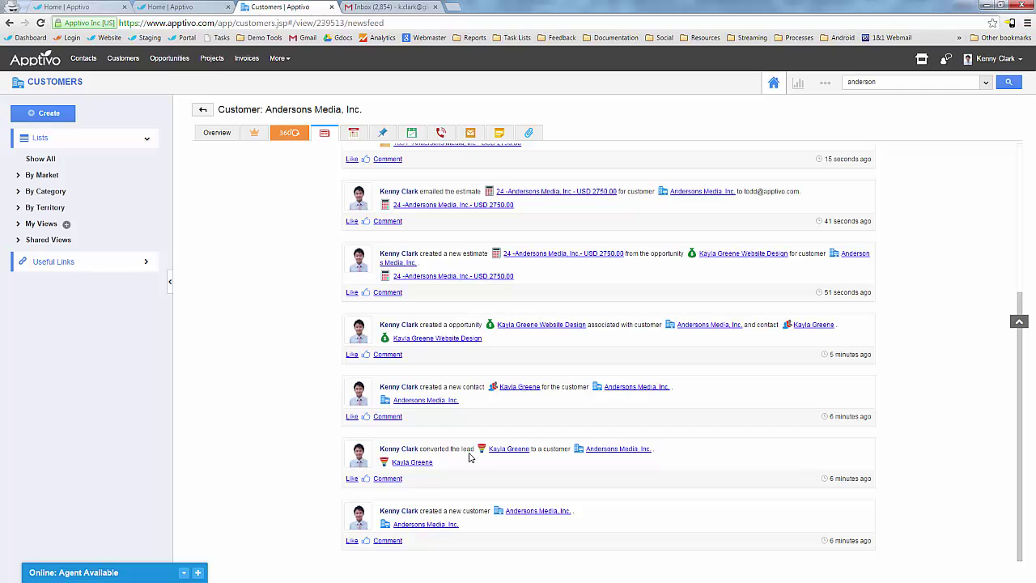
pyautogui.scroll(1, 458, 440)
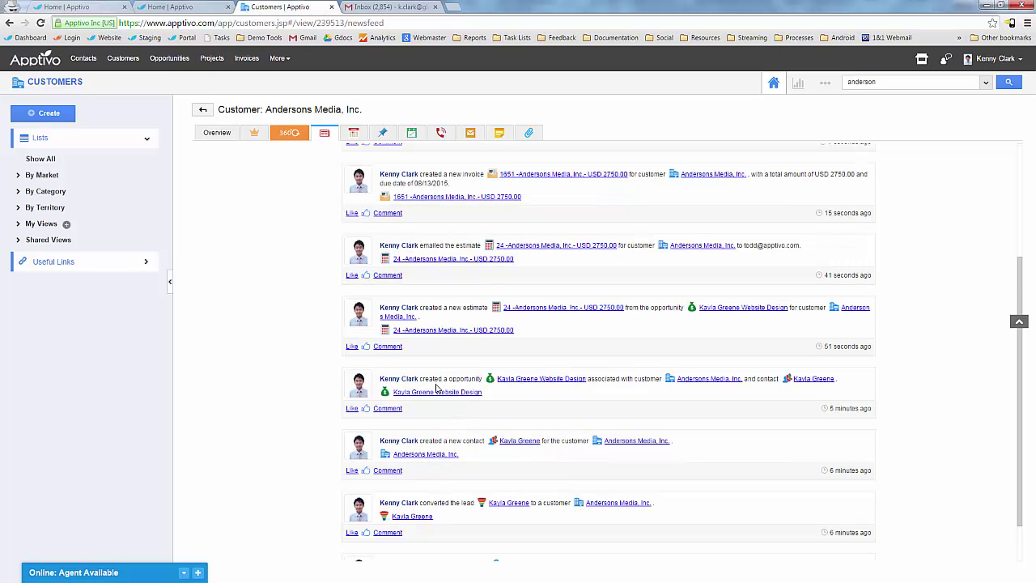
pyautogui.scroll(1, 453, 317)
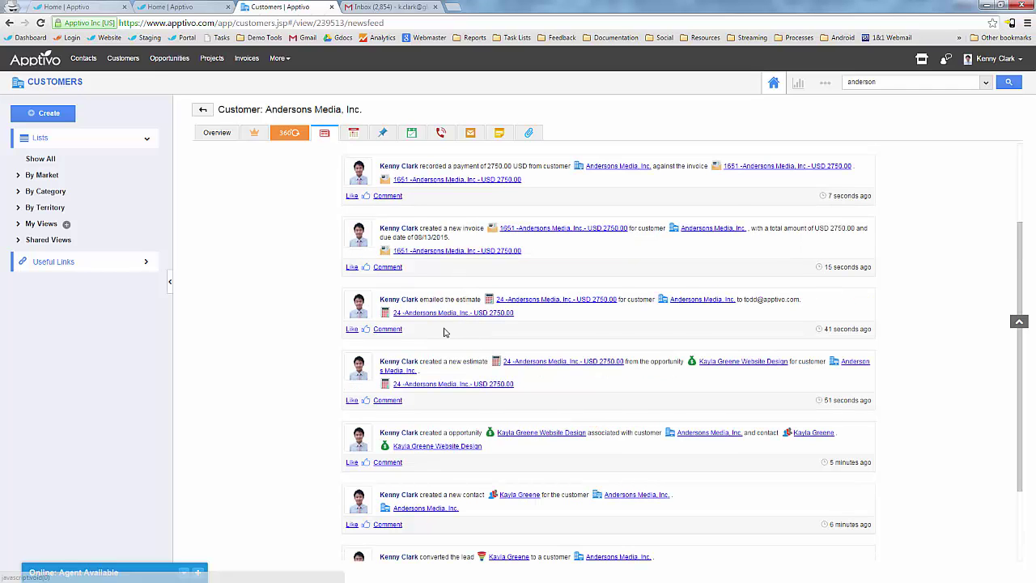
pyautogui.scroll(2, 448, 314)
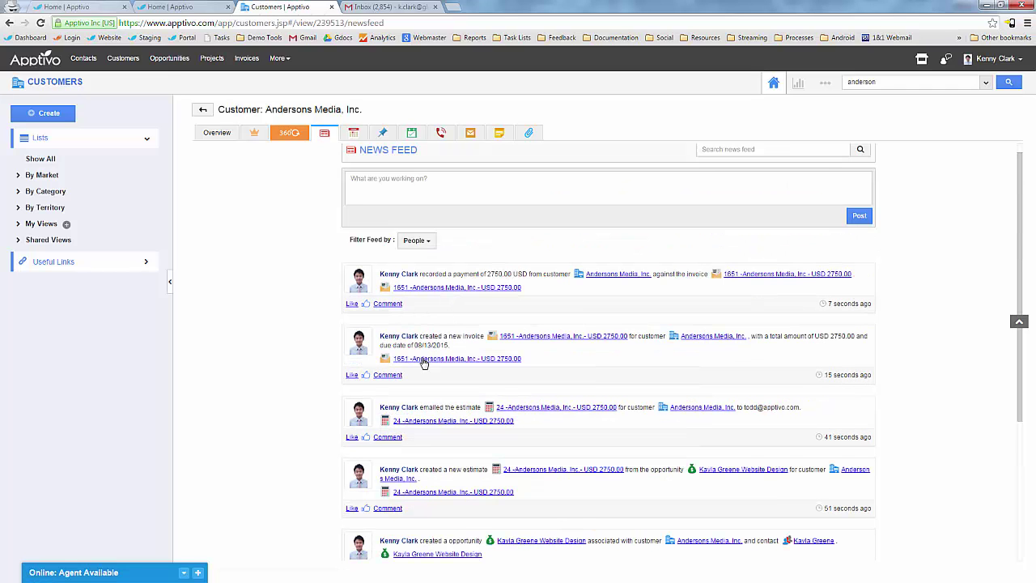
pyautogui.scroll(1, 441, 336)
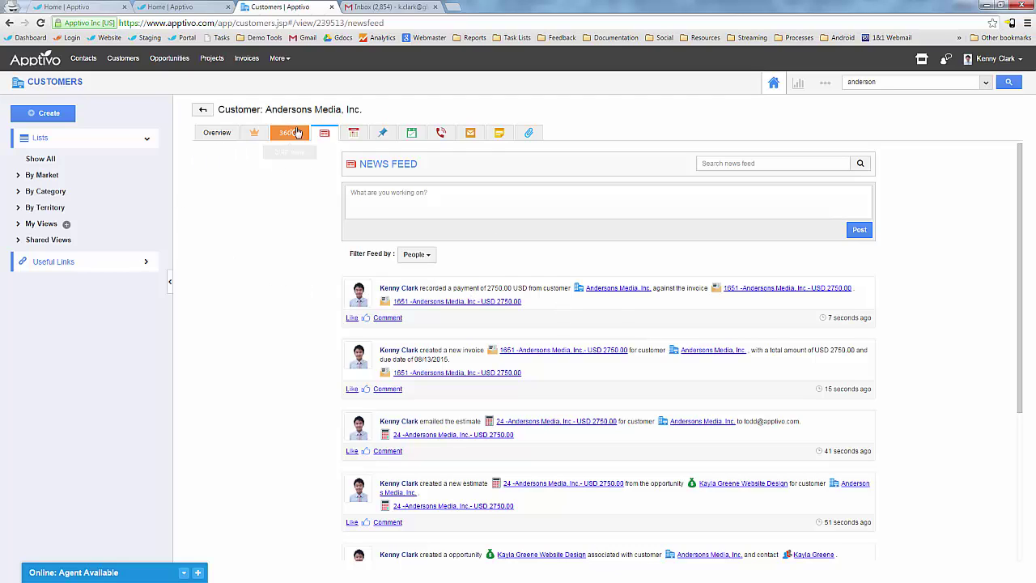
# Step: Go to the Opportunities app and open its Opportunities Activities report
pyautogui.click(283, 60)
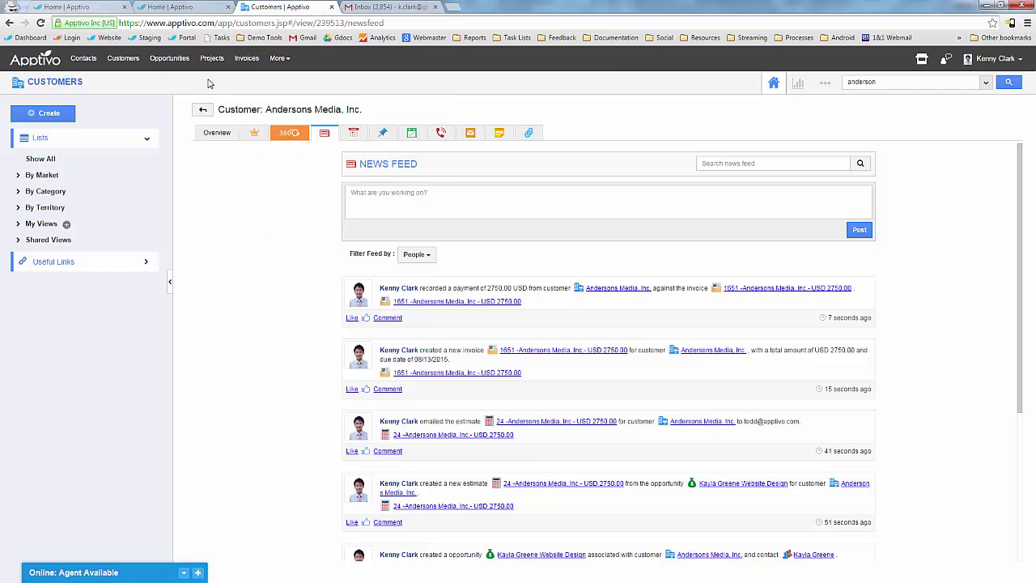
pyautogui.click(167, 58)
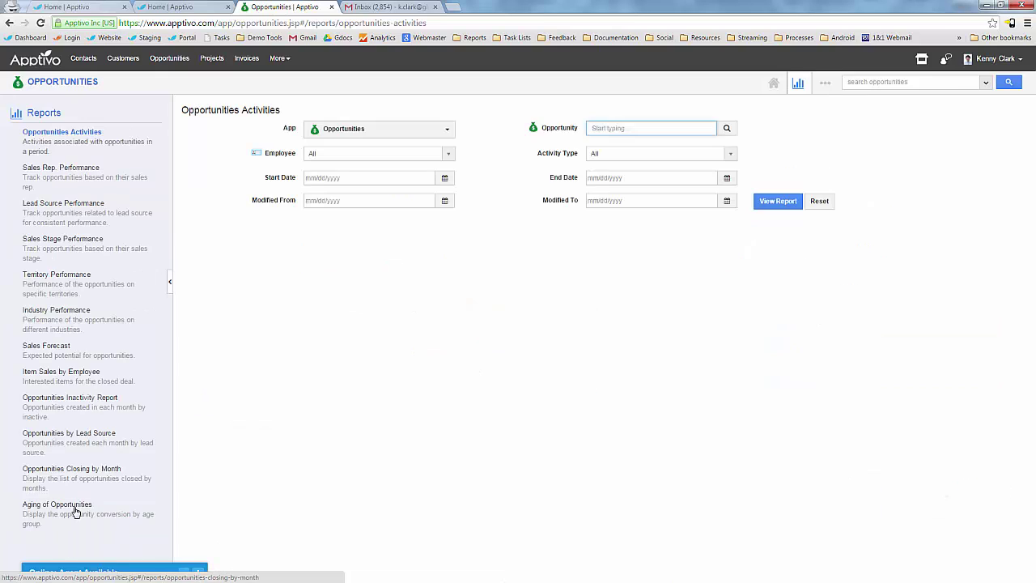
# Step: Review the Opportunities dashboard's Win Analysis, Loss Analysis, Lead Analysis and Performance charts for 2015
pyautogui.click(63, 81)
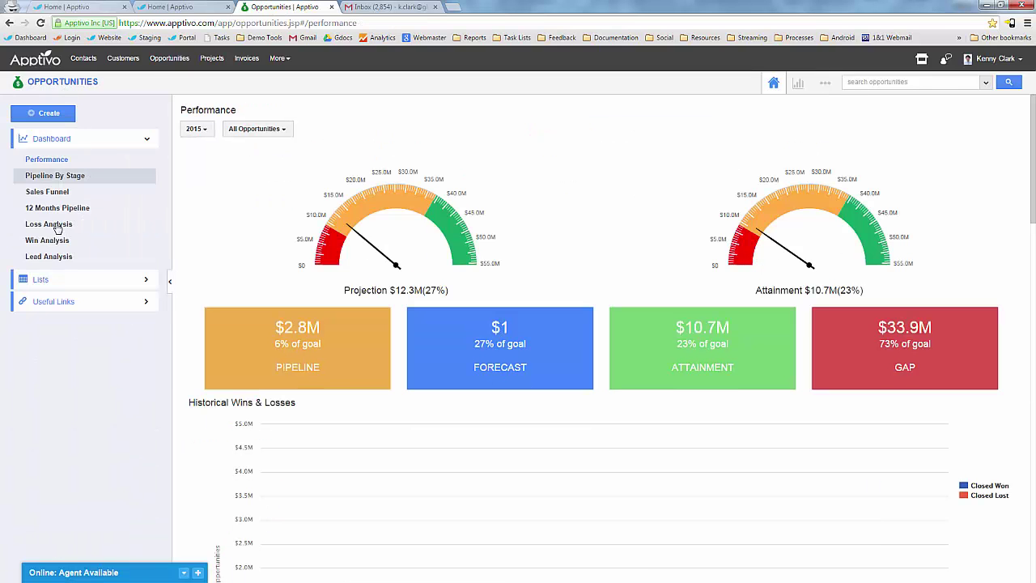
pyautogui.click(137, 242)
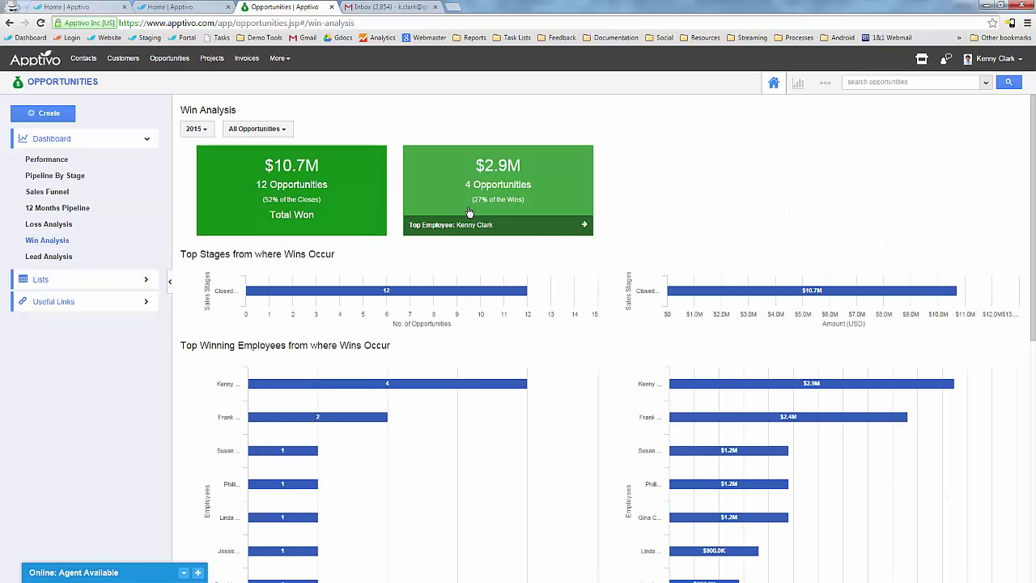
pyautogui.scroll(-1, 701, 348)
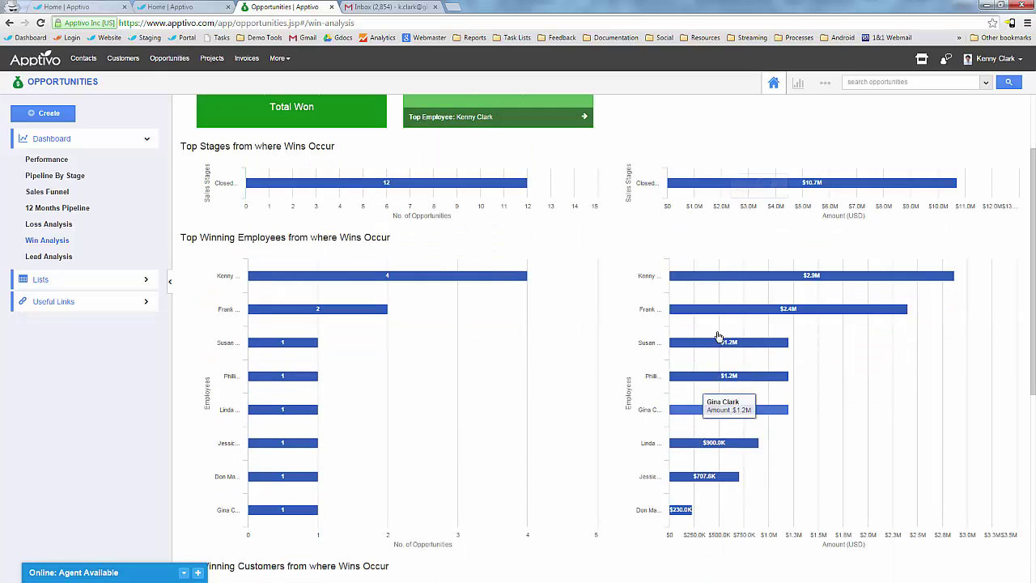
pyautogui.click(42, 226)
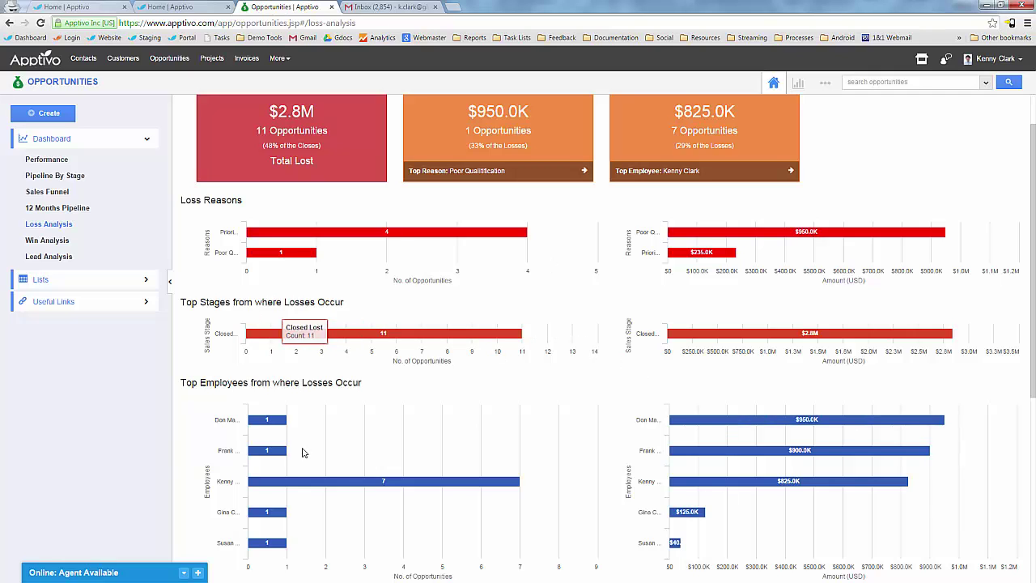
pyautogui.click(50, 256)
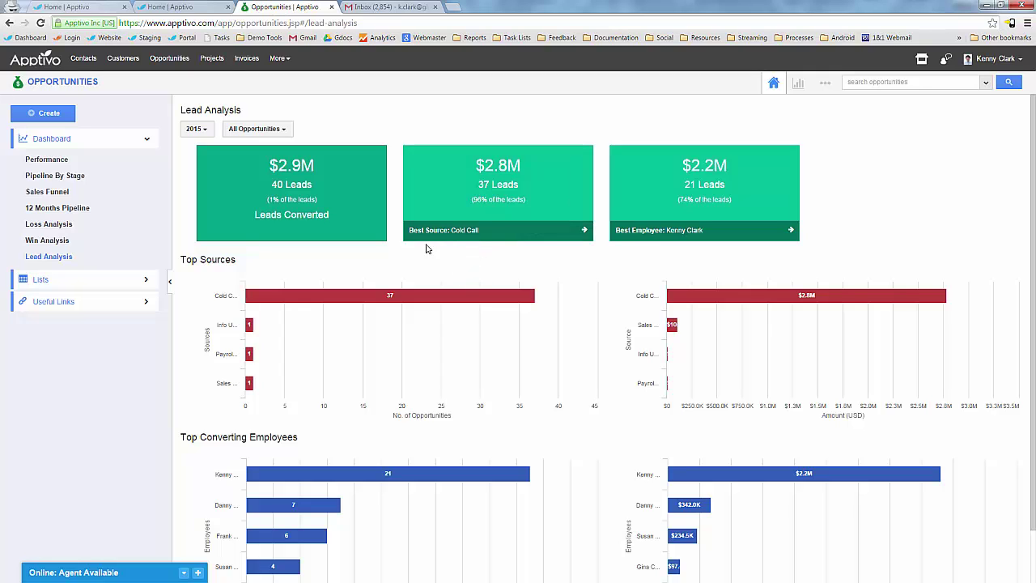
pyautogui.scroll(-2, 442, 267)
pyautogui.moveTo(291, 411)
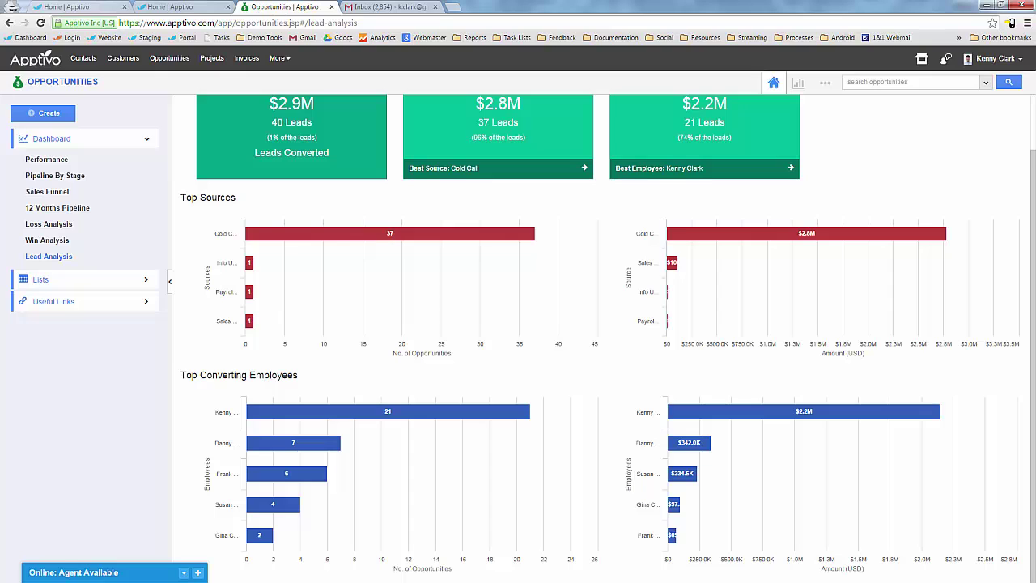
pyautogui.click(58, 163)
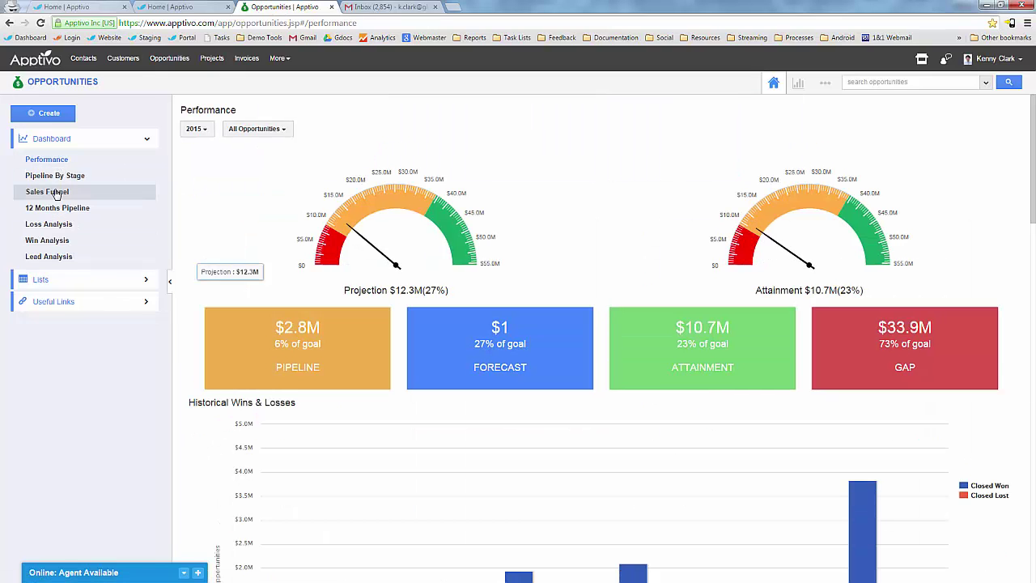
# Step: Open the Customers app, switch to the BBQScreen phone mirror and search the mobile customers for "andersons"
pyautogui.click(110, 60)
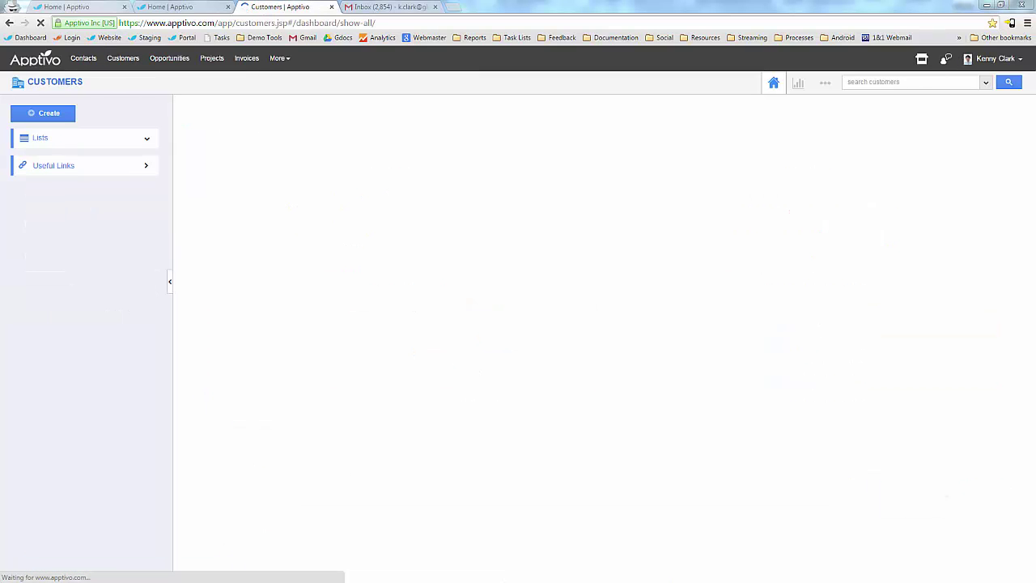
pyautogui.hotkey('alt', 'Tab')
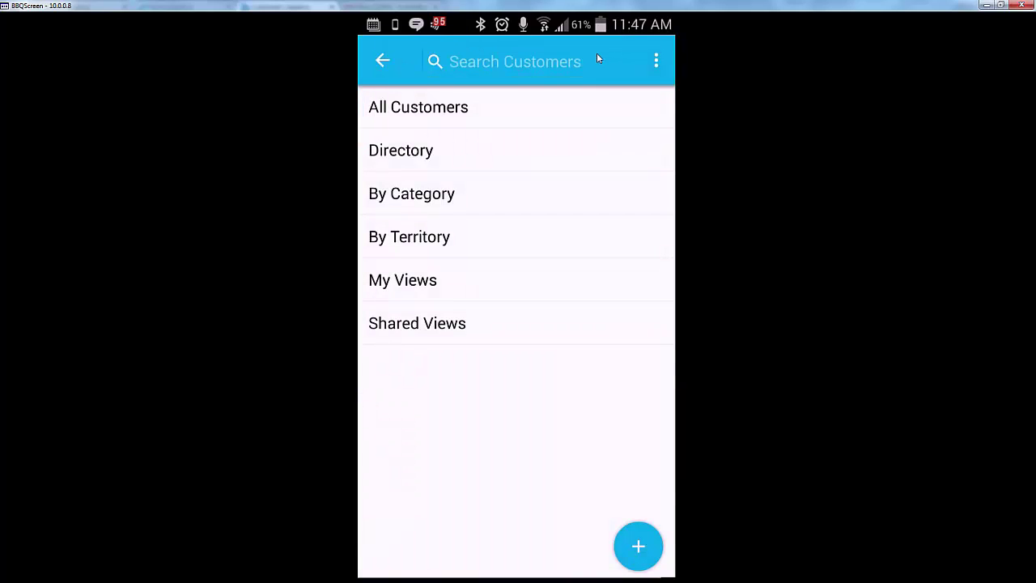
pyautogui.write('andersons')
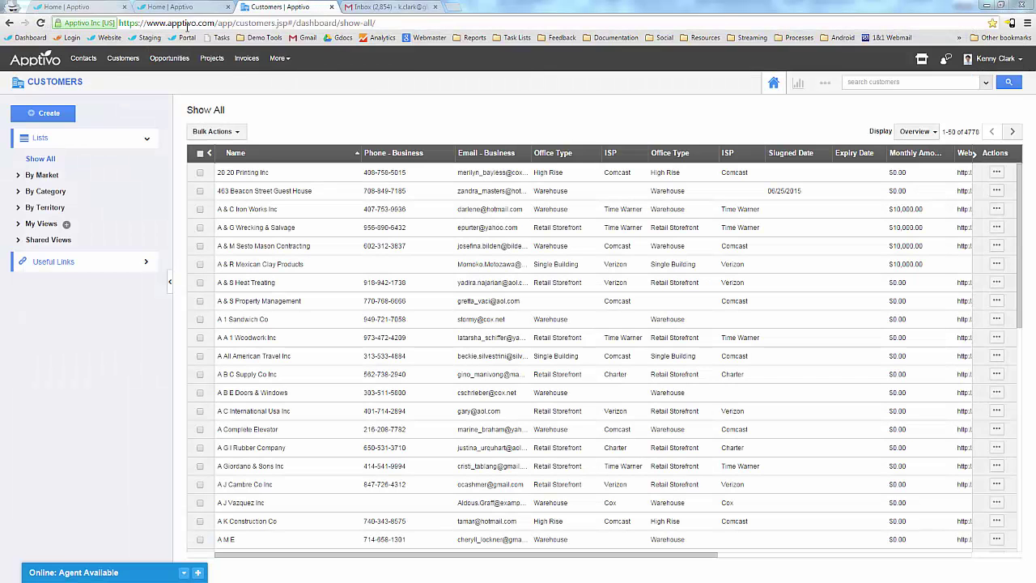
# Step: Go to the Cases app and open the Email Templates page in its settings
pyautogui.click(278, 59)
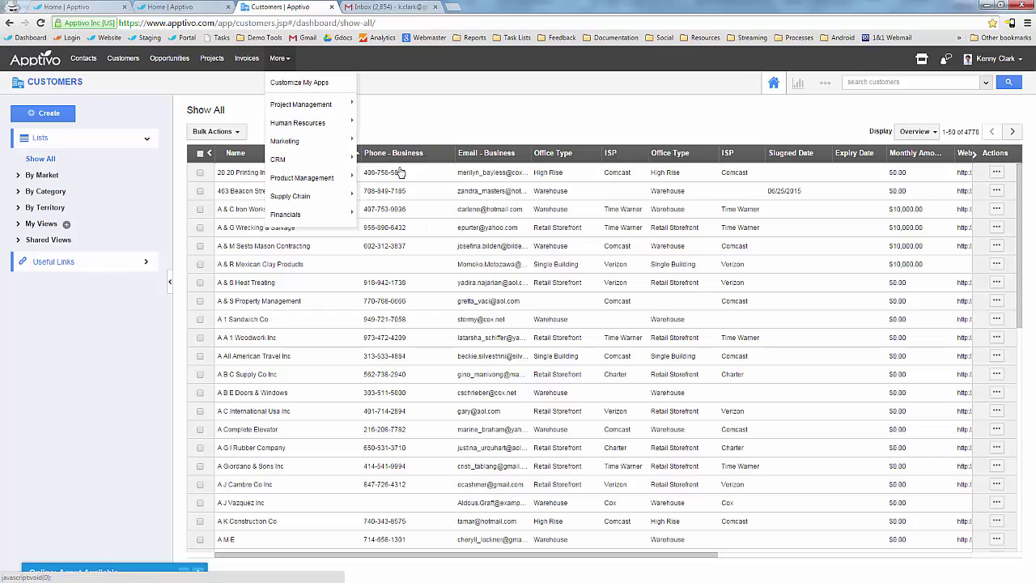
pyautogui.click(332, 159)
pyautogui.click(385, 163)
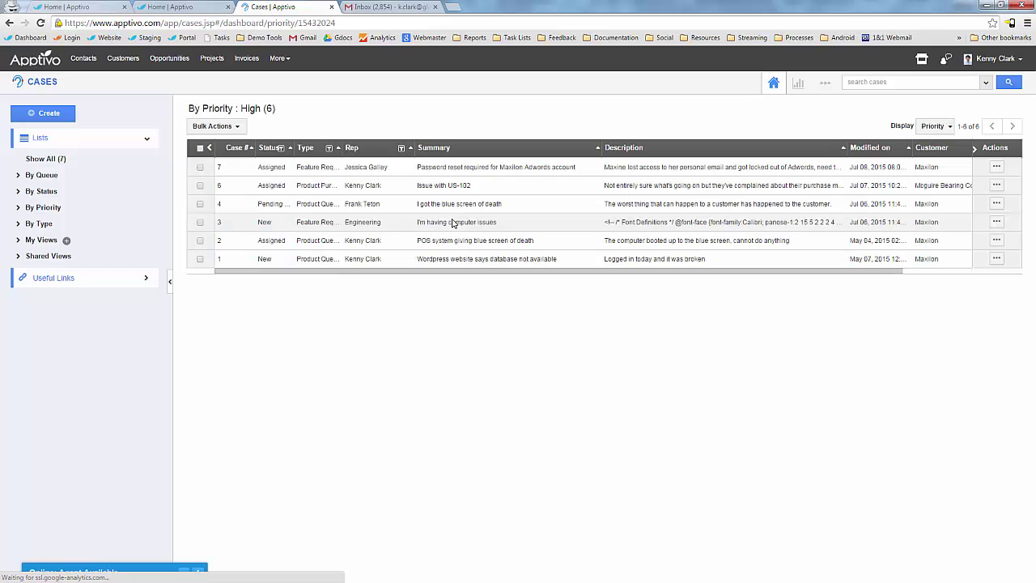
pyautogui.click(822, 85)
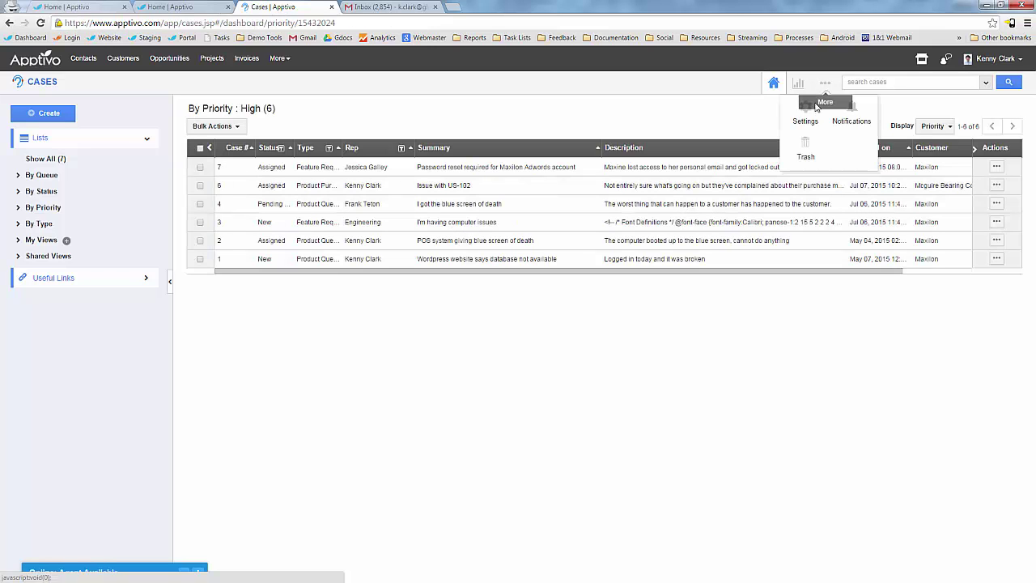
pyautogui.click(805, 120)
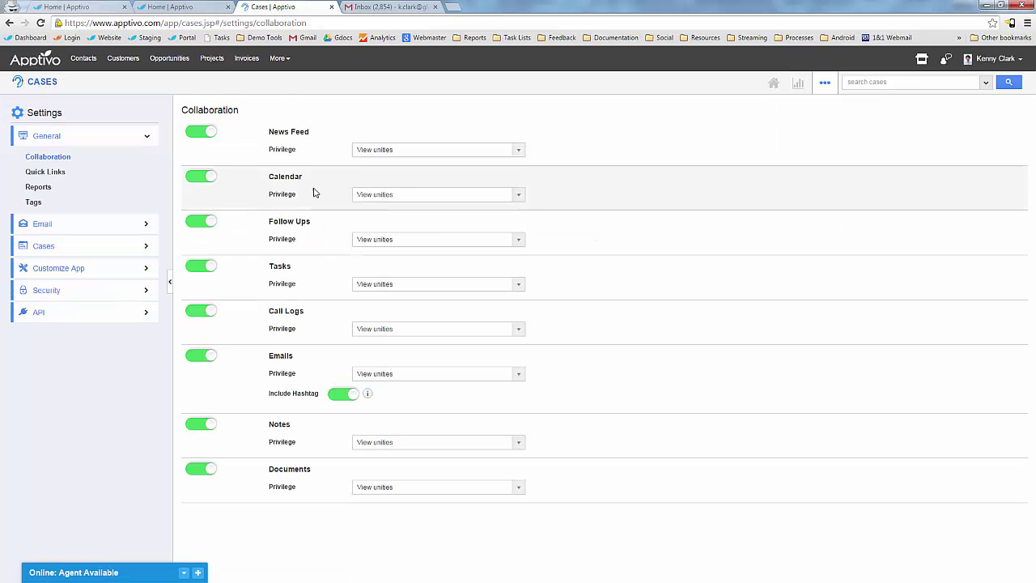
pyautogui.click(92, 227)
pyautogui.click(68, 263)
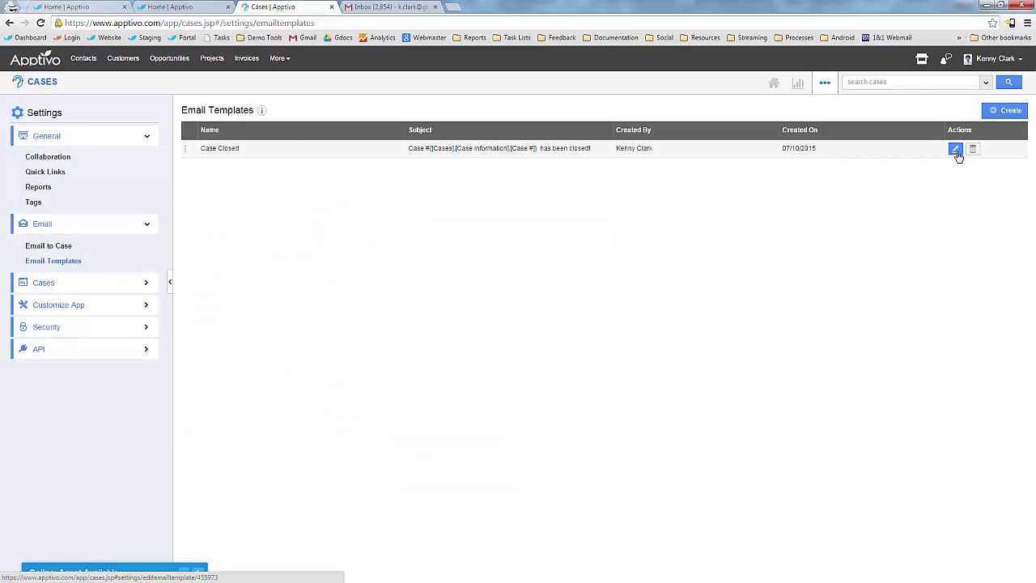
# Step: Start a new case email template whose body reads "Your case #" followed by the Case # attribute from Case Information
pyautogui.click(1003, 111)
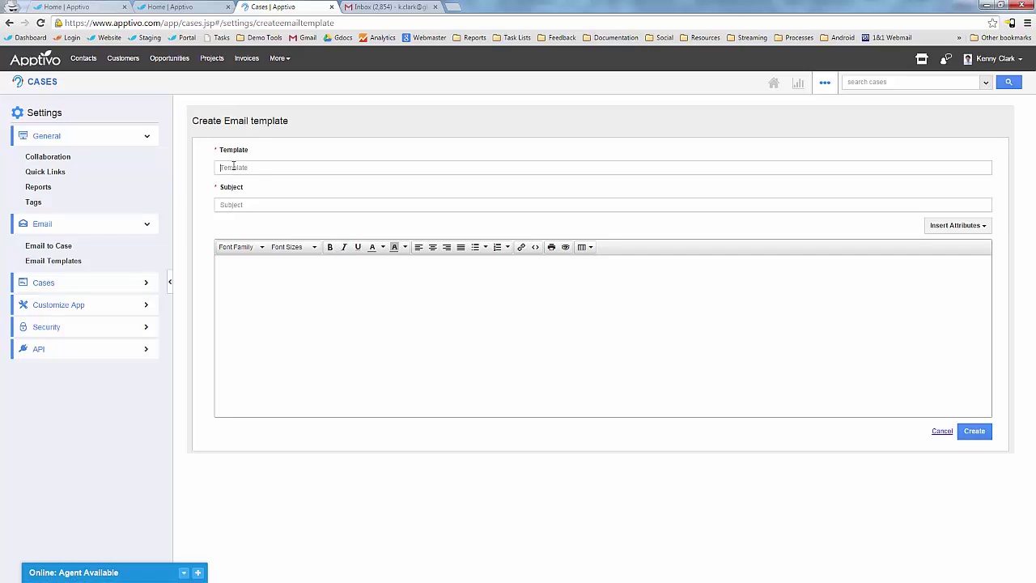
pyautogui.click(231, 166)
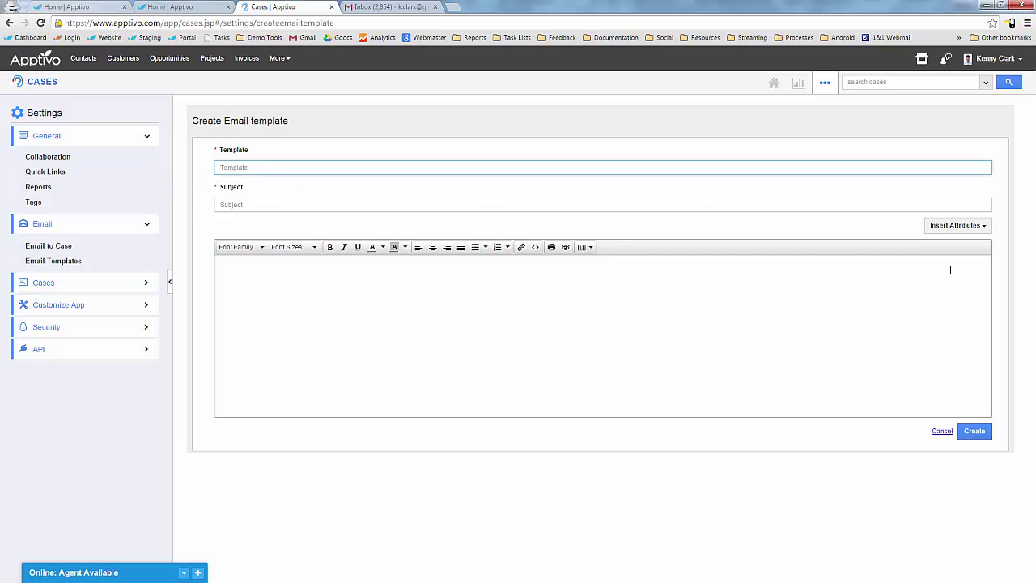
pyautogui.click(734, 287)
pyautogui.click(940, 229)
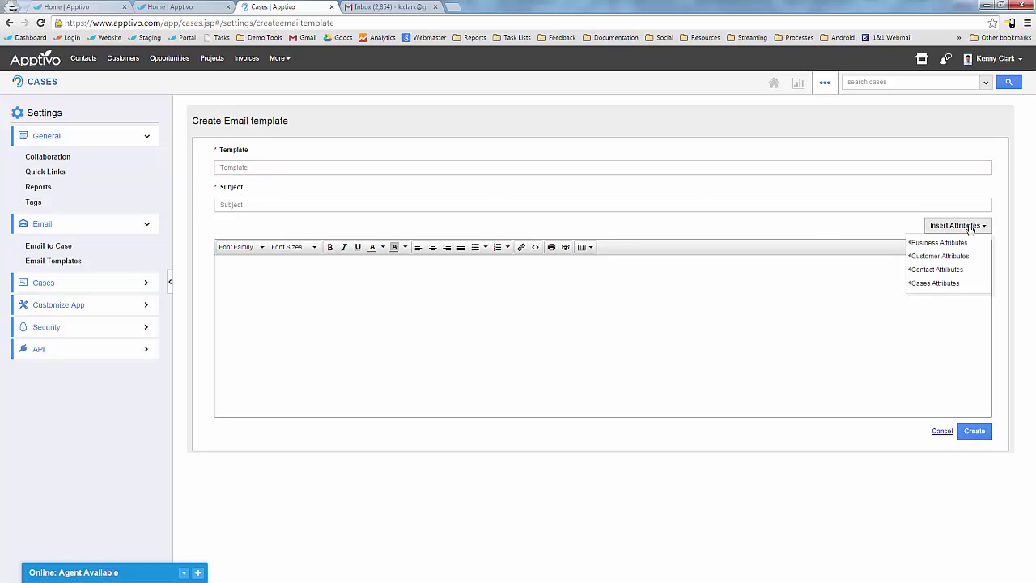
pyautogui.moveTo(937, 270)
pyautogui.moveTo(835, 277)
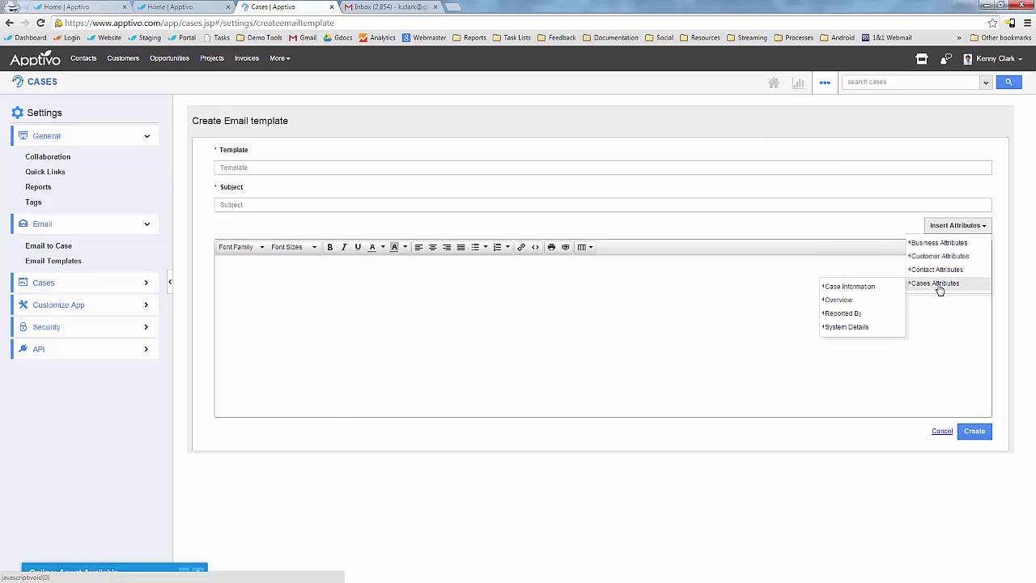
pyautogui.moveTo(868, 290)
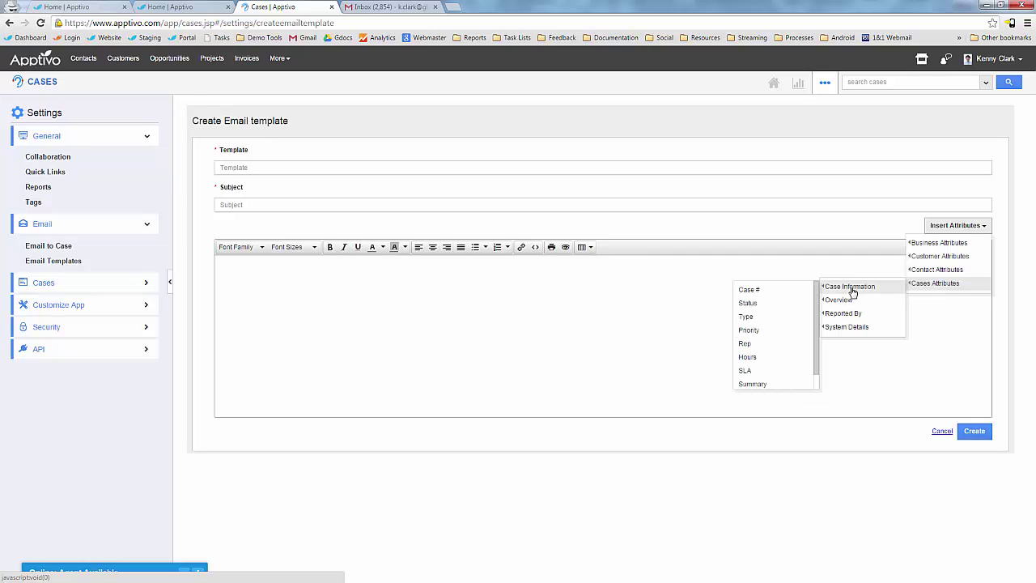
pyautogui.click(636, 291)
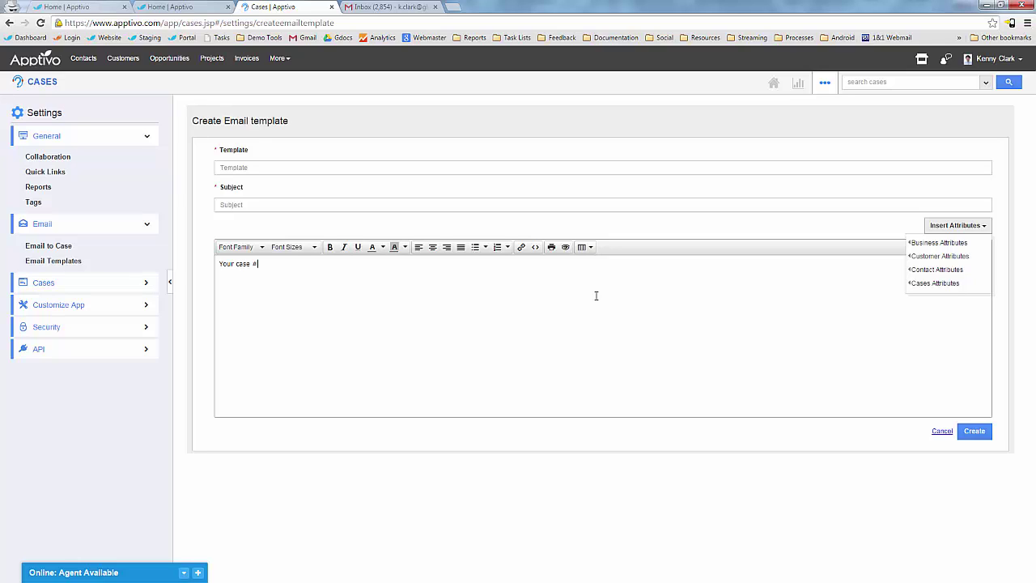
pyautogui.moveTo(939, 284)
pyautogui.moveTo(850, 286)
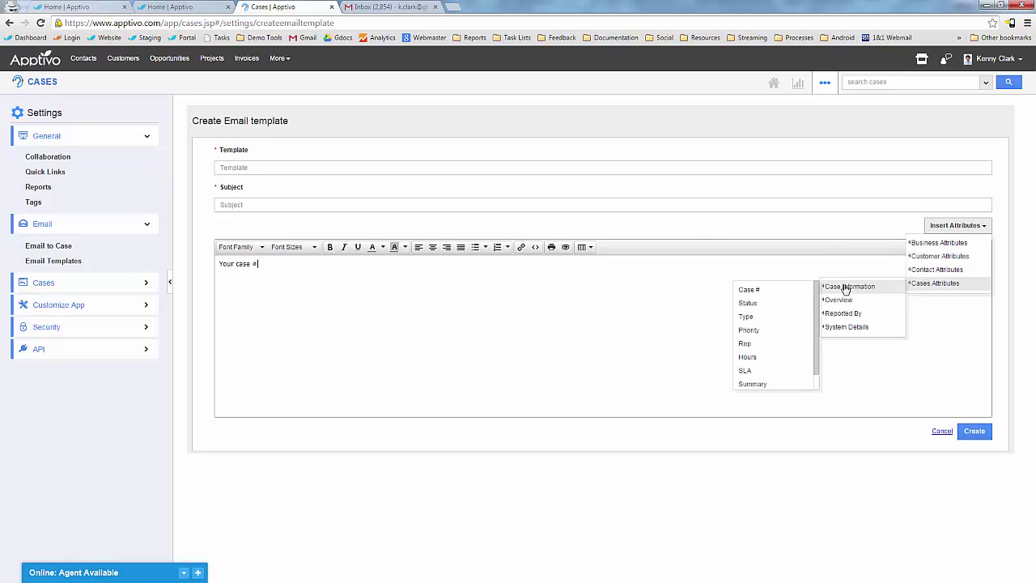
pyautogui.click(759, 291)
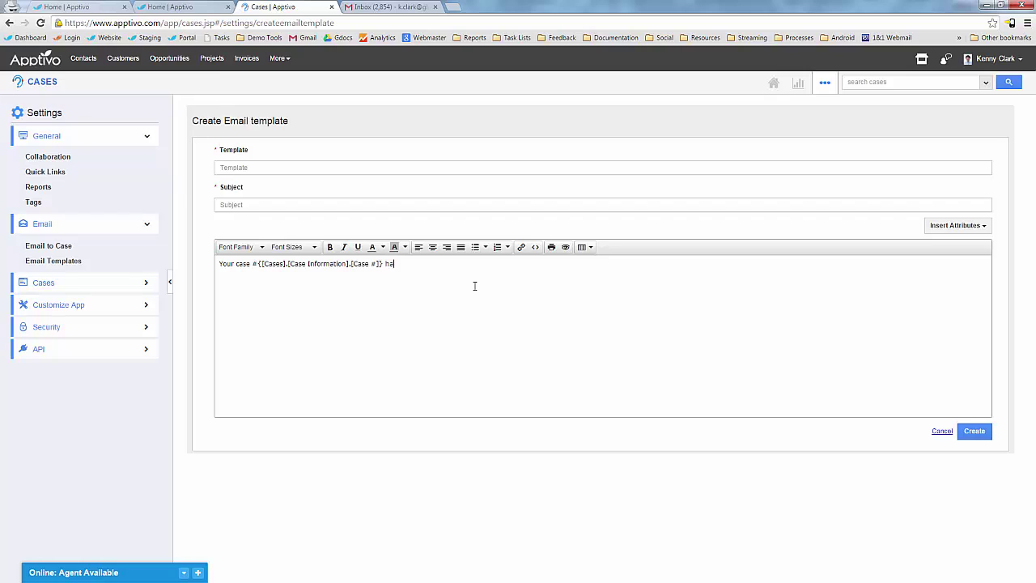
# Step: Complete the sentence with "has been closed." and add a "Dear" greeting line above it with the contact's First Name attribute
pyautogui.write('has been closed.')
pyautogui.press('Return')
pyautogui.press('Up')
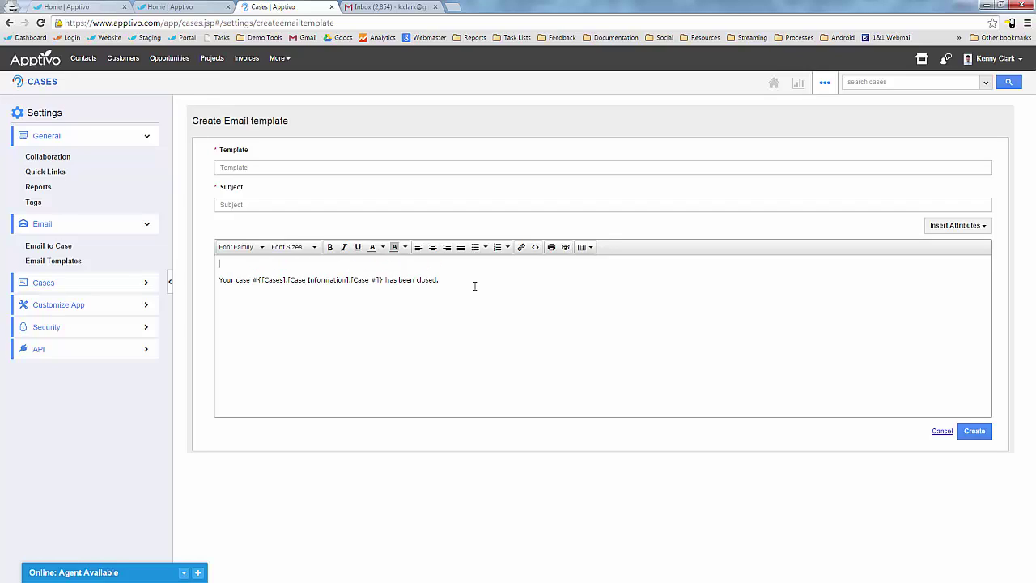
pyautogui.click(958, 228)
pyautogui.moveTo(944, 272)
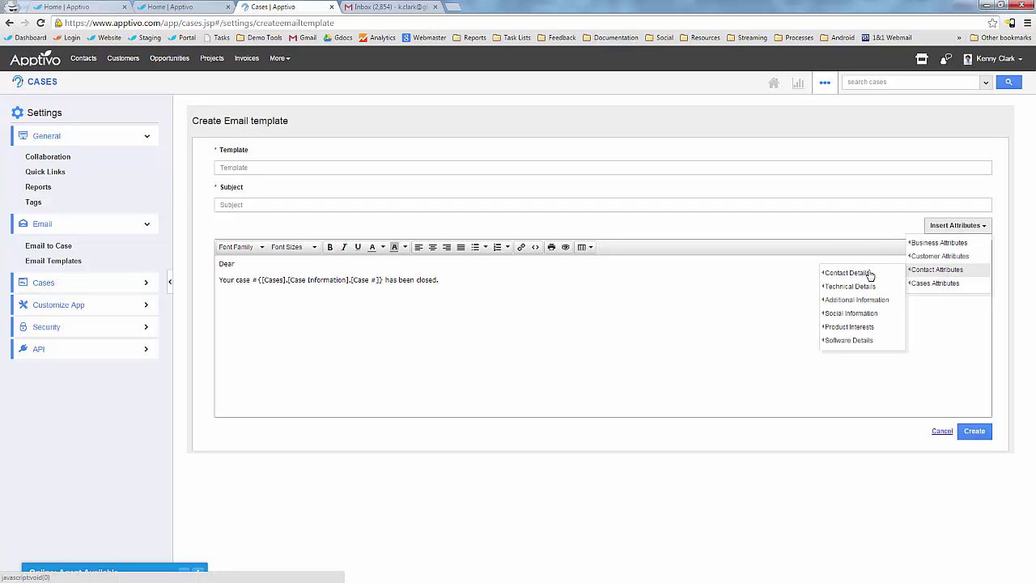
pyautogui.moveTo(867, 273)
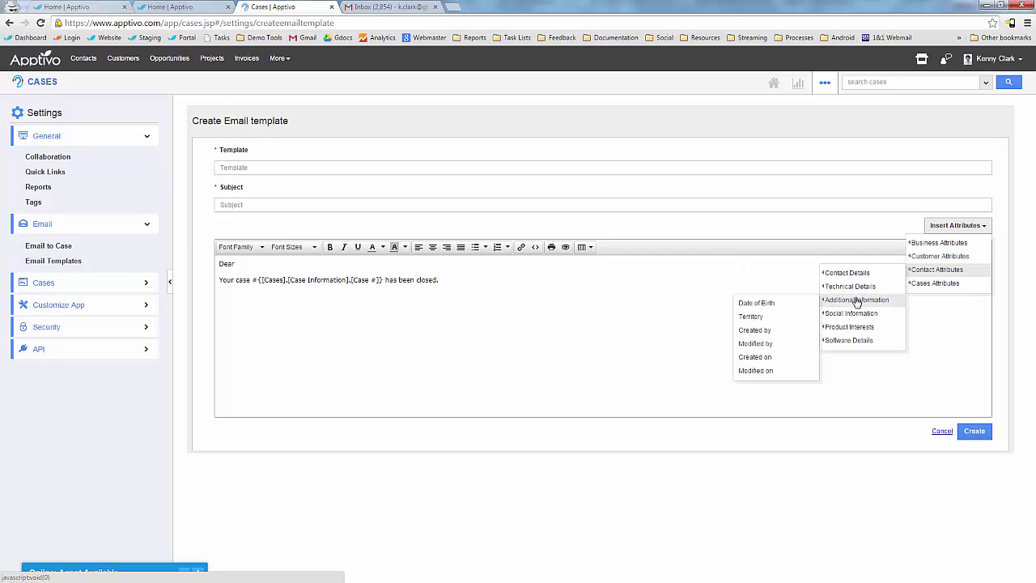
pyautogui.click(756, 304)
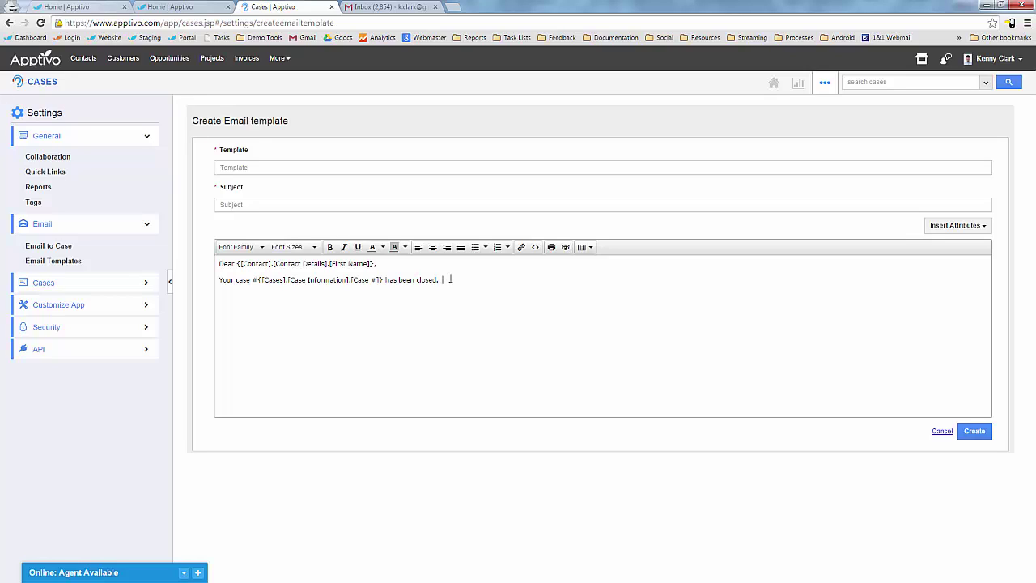
# Step: Add "Please confirm your phone number" to the template body, followed by the contact's business phone attribute
pyautogui.write('confirm your phone number')
pyautogui.click(940, 226)
pyautogui.moveTo(922, 274)
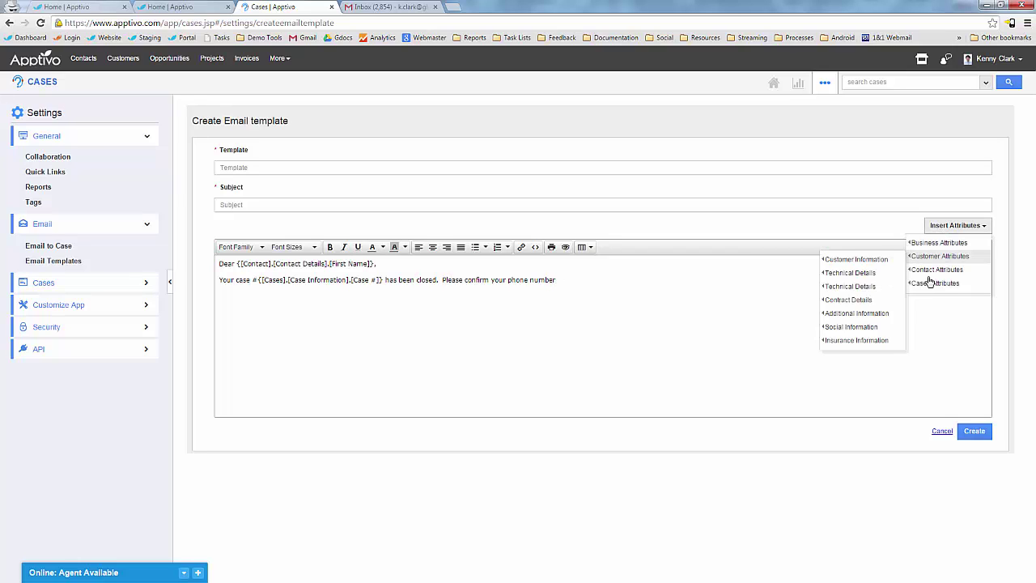
pyautogui.moveTo(879, 275)
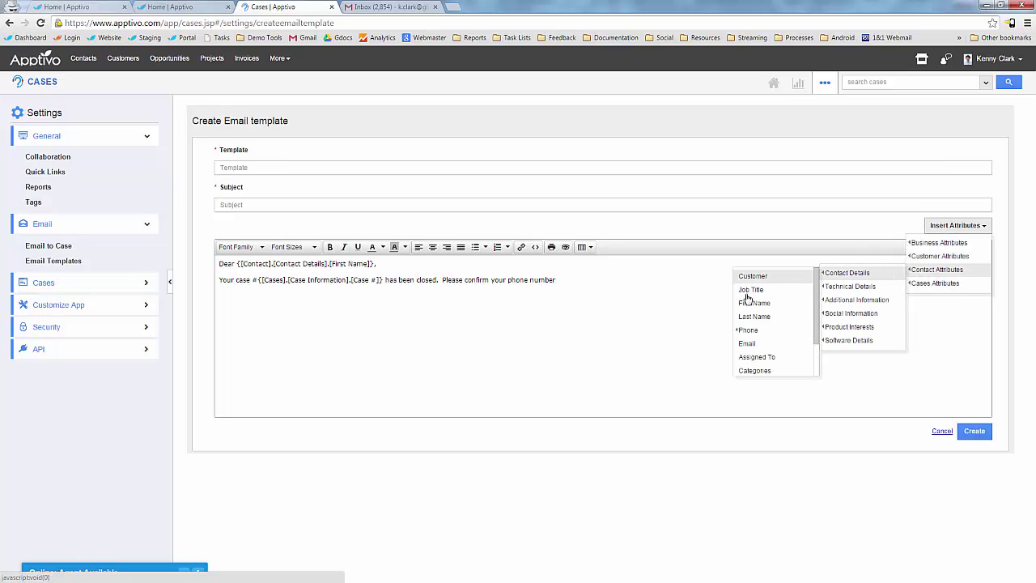
pyautogui.moveTo(748, 335)
pyautogui.click(669, 333)
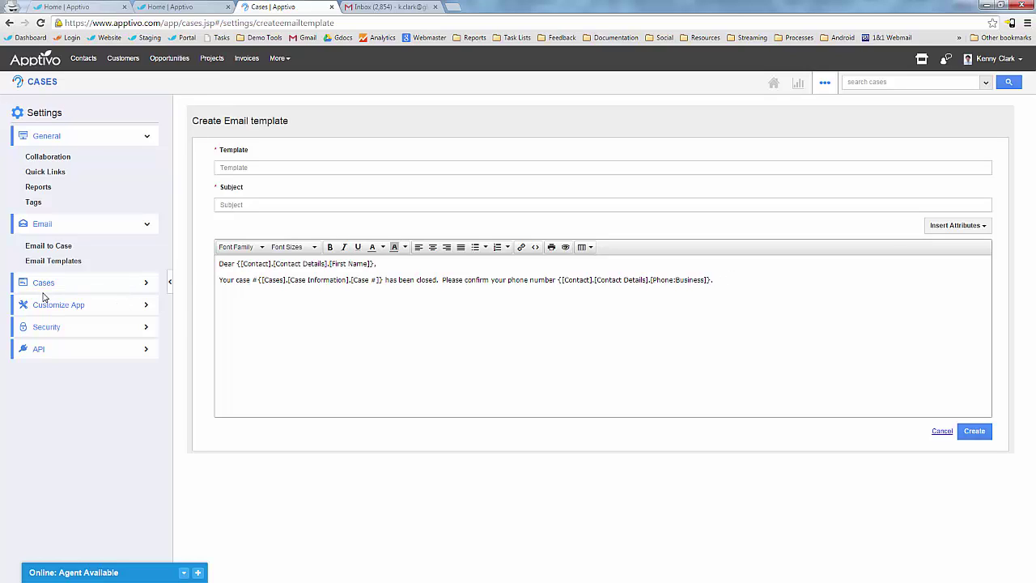
# Step: Open the existing Email to Case account for editing and examine its forwarding, SLA, acknowledgement and IMAP settings
pyautogui.click(63, 246)
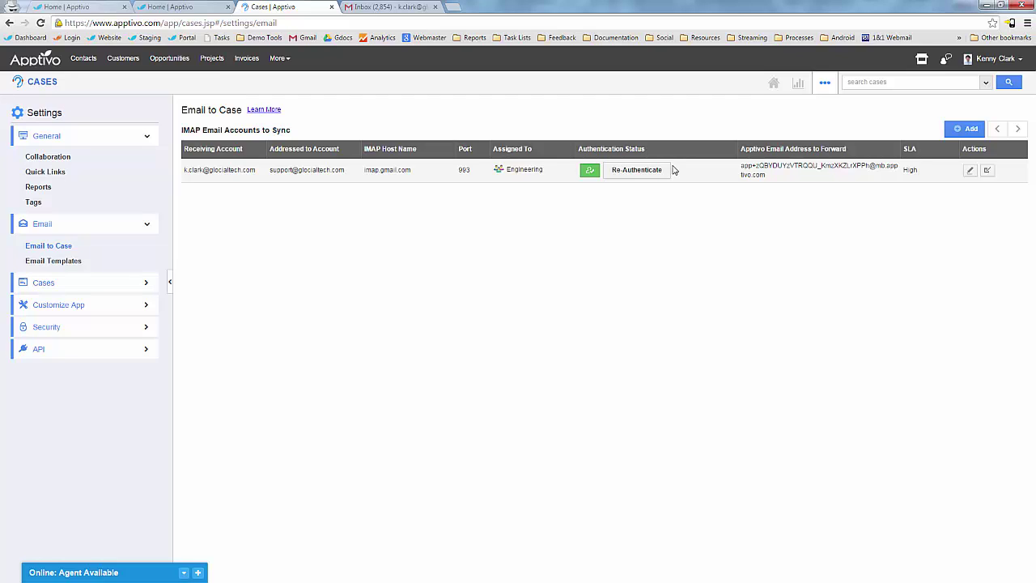
pyautogui.click(970, 171)
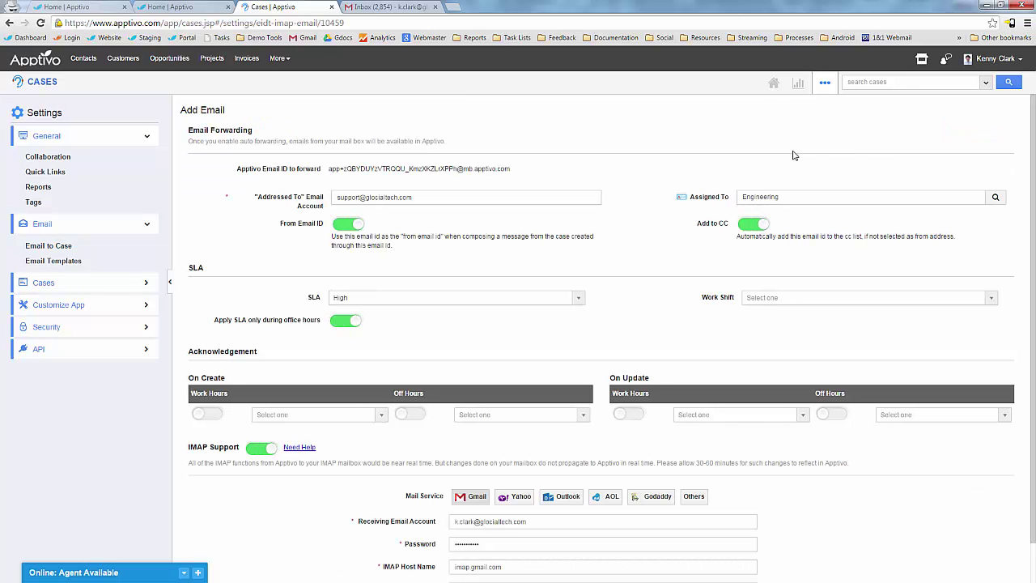
pyautogui.tripleClick(330, 204)
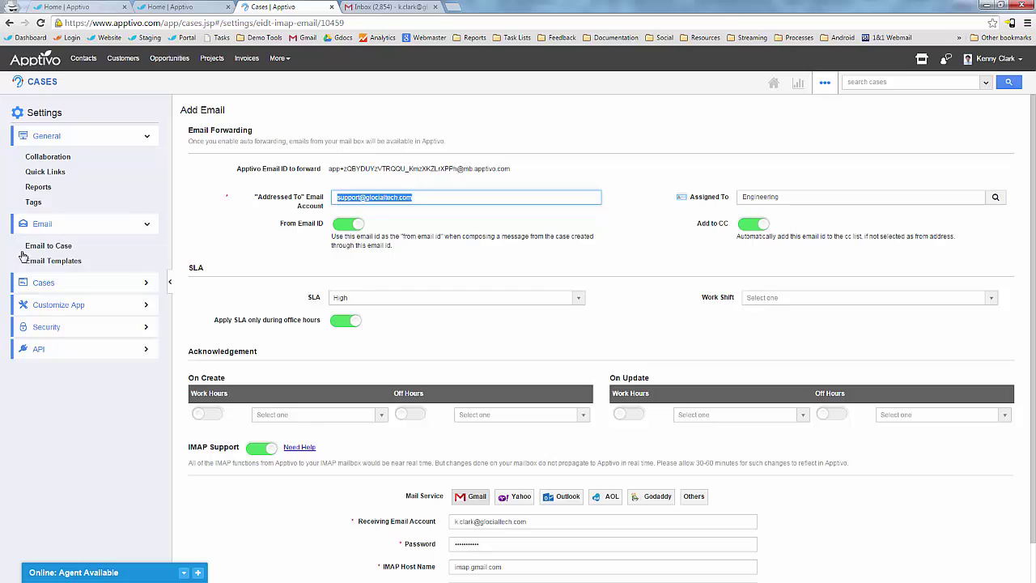
pyautogui.click(636, 216)
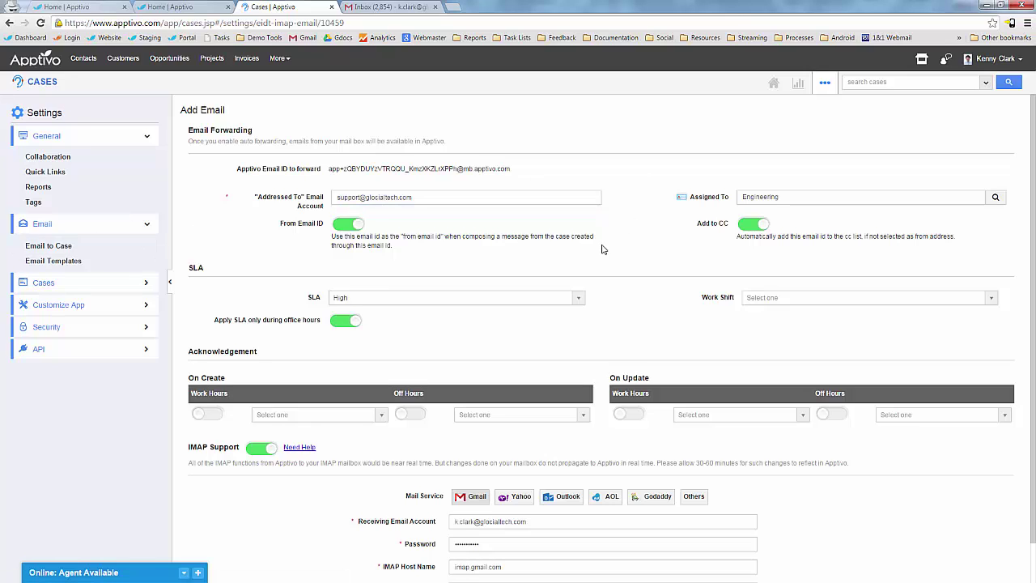
pyautogui.scroll(-1, 605, 249)
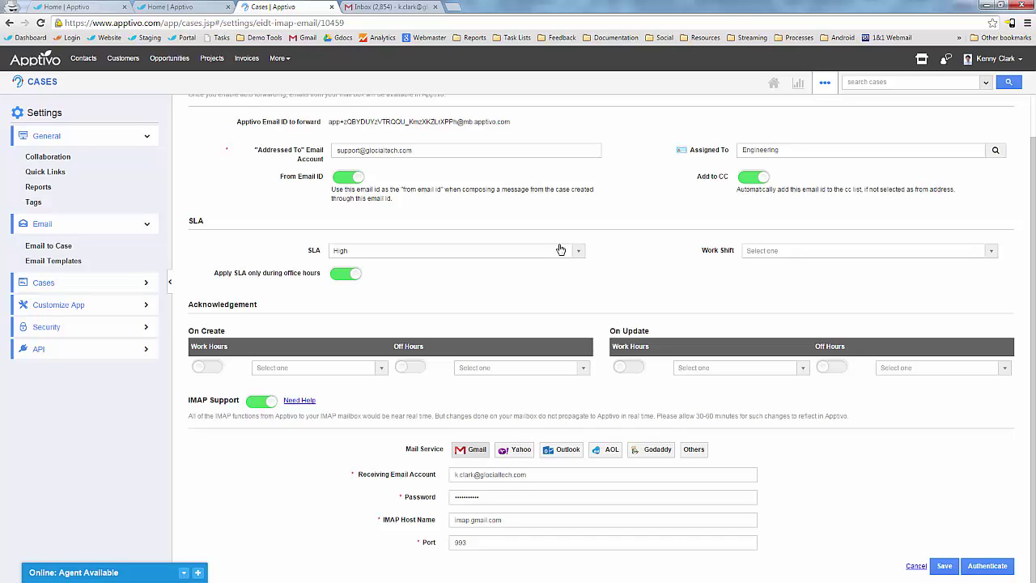
# Step: Start a new service level agreement in the Cases settings and name it "Standard"
pyautogui.scroll(1, 502, 307)
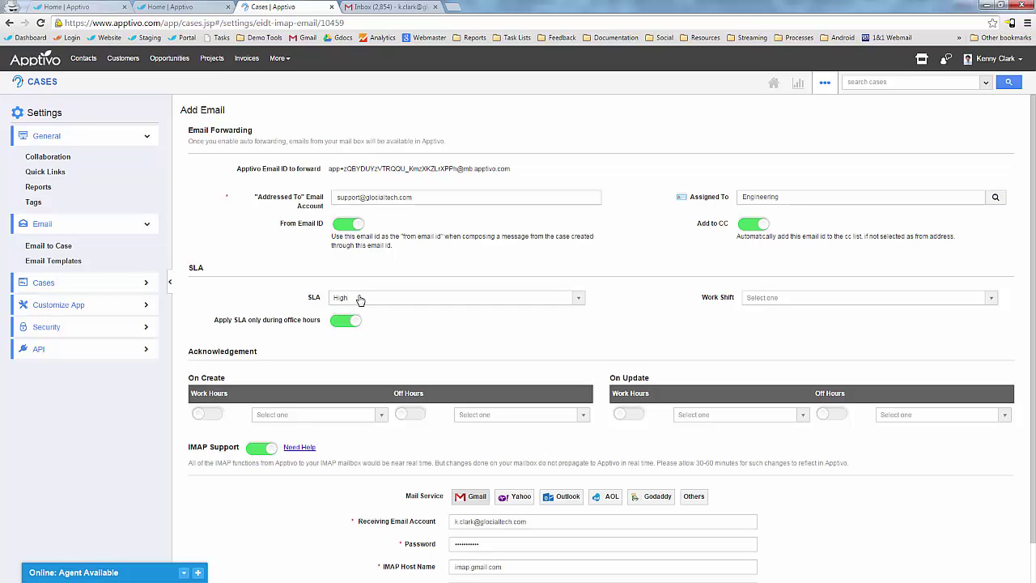
pyautogui.click(80, 285)
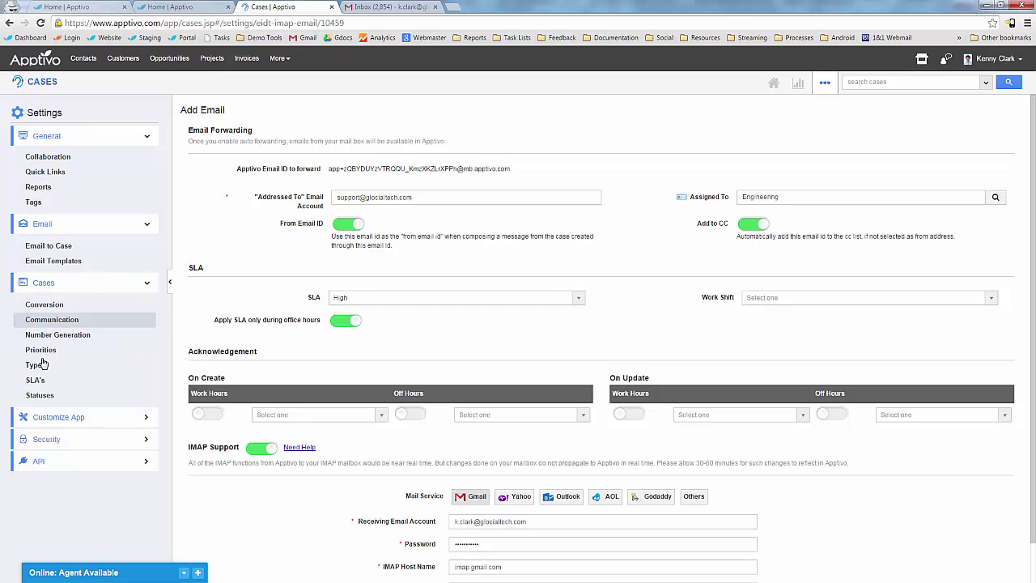
pyautogui.click(36, 382)
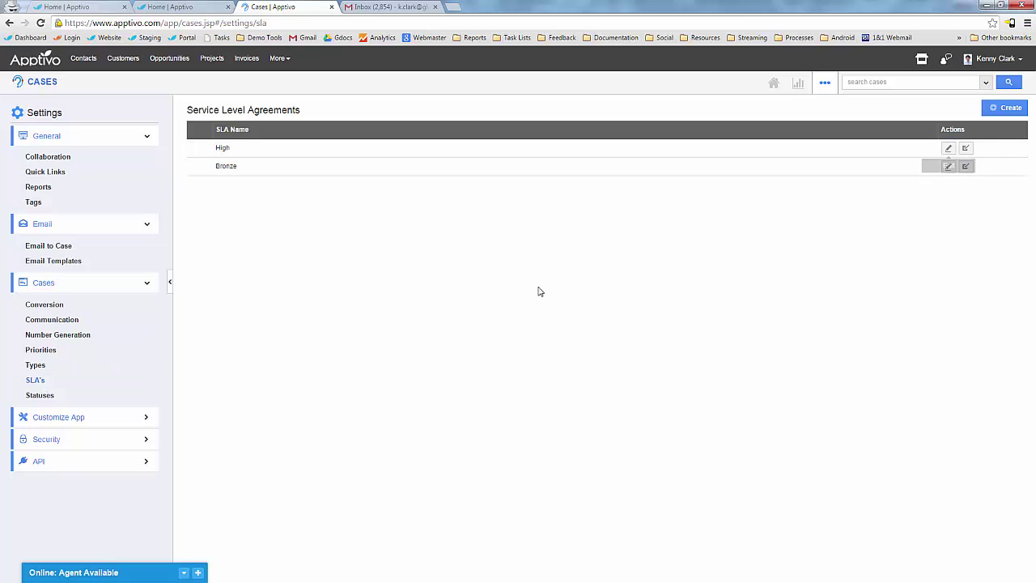
pyautogui.click(1005, 109)
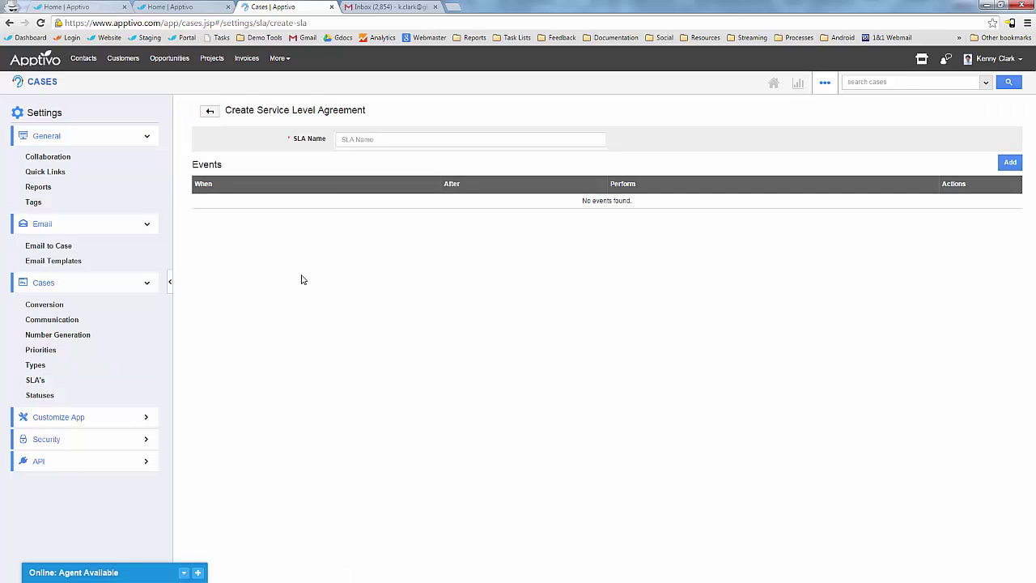
pyautogui.click(1011, 163)
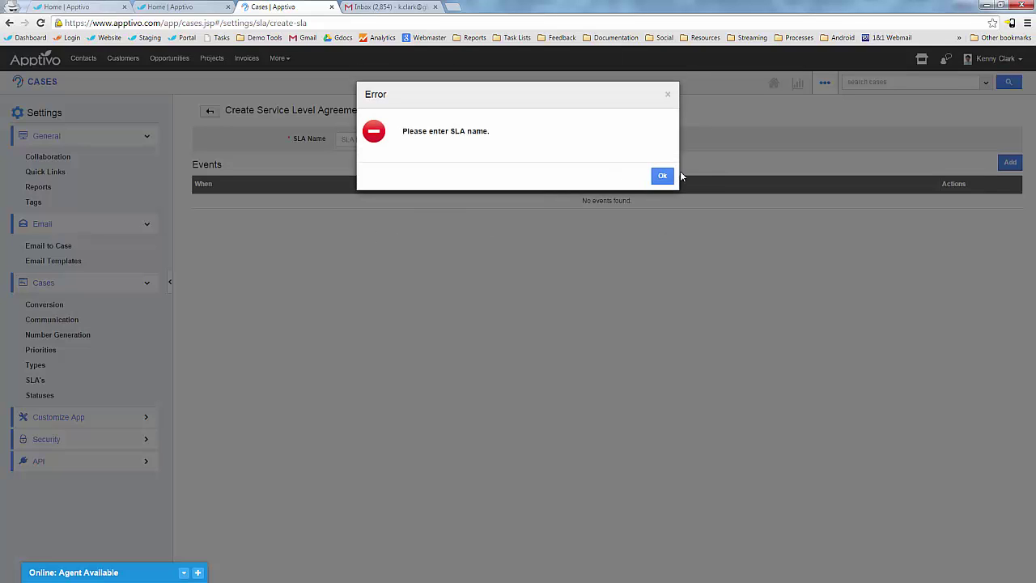
pyautogui.click(661, 177)
pyautogui.click(434, 140)
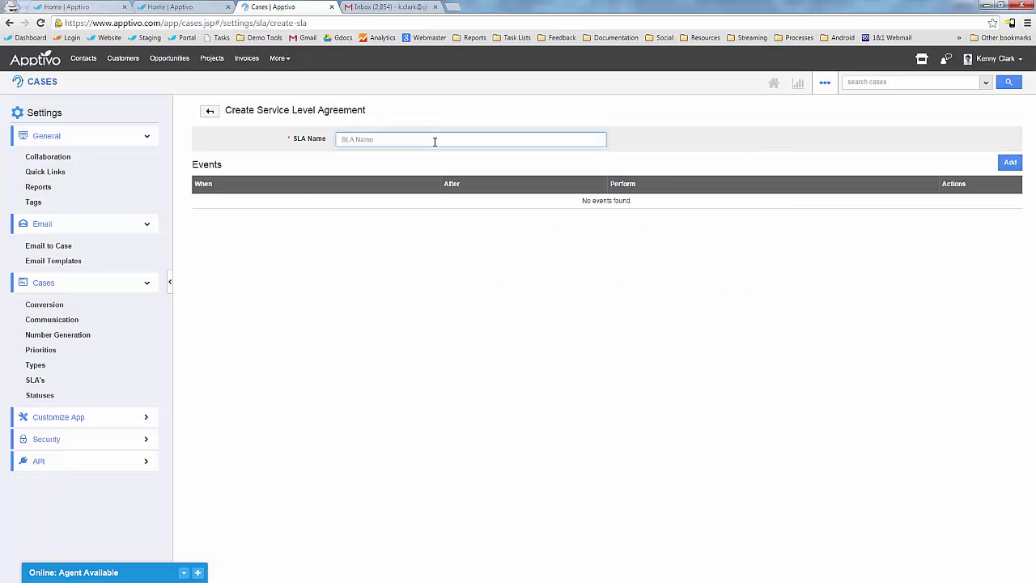
pyautogui.write('Standard')
# Step: Add an SLA event for "Case is not closed" after 7 days that re-assigns to and emails the manager
pyautogui.click(1010, 162)
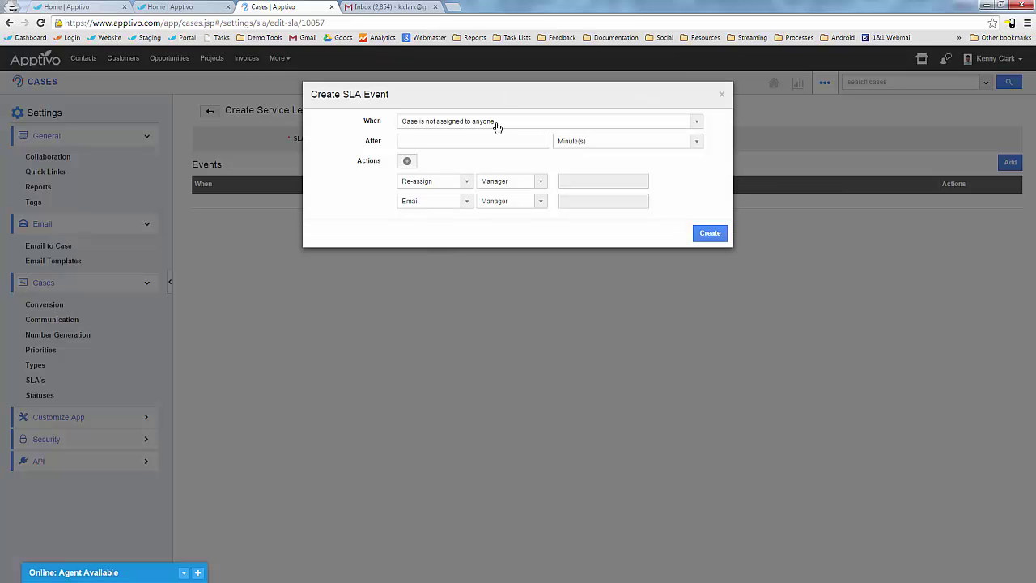
pyautogui.click(497, 123)
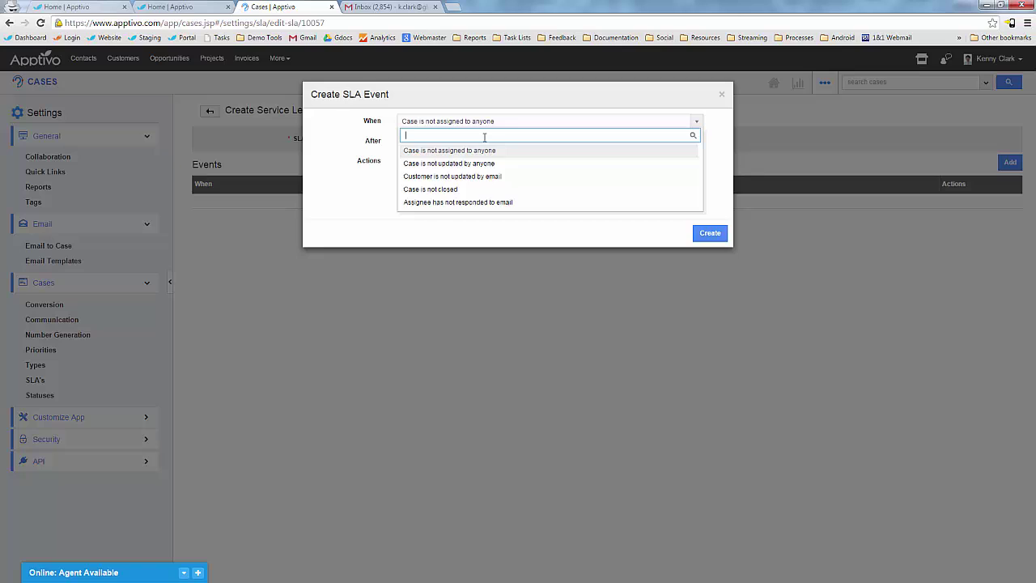
pyautogui.click(452, 190)
pyautogui.click(468, 142)
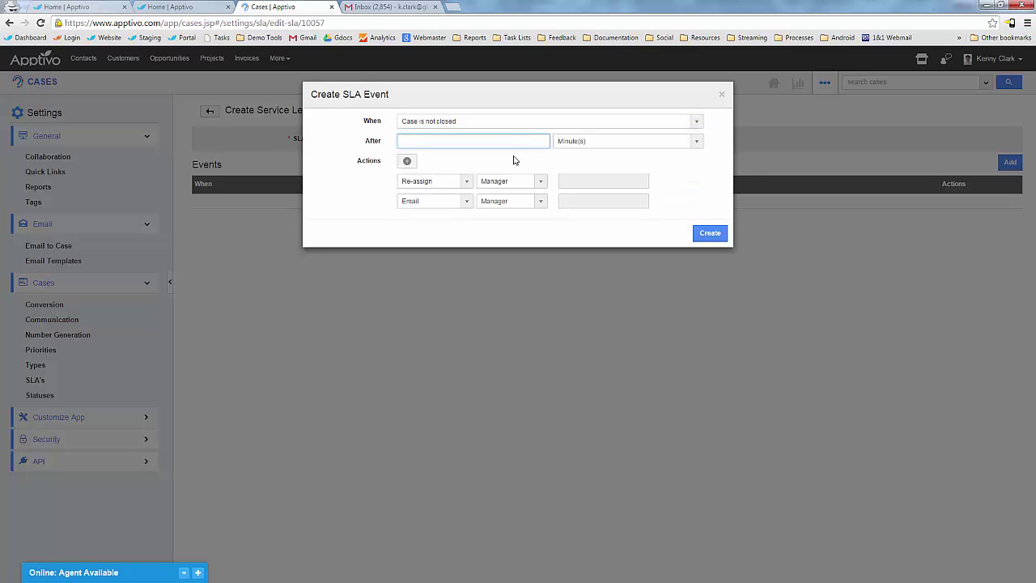
pyautogui.write('7')
pyautogui.click(599, 143)
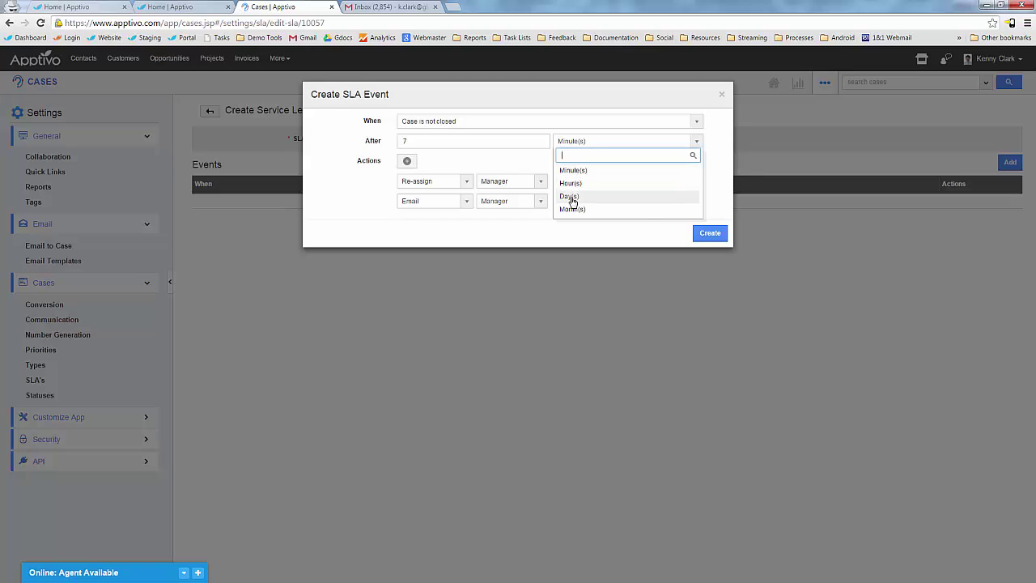
pyautogui.click(573, 199)
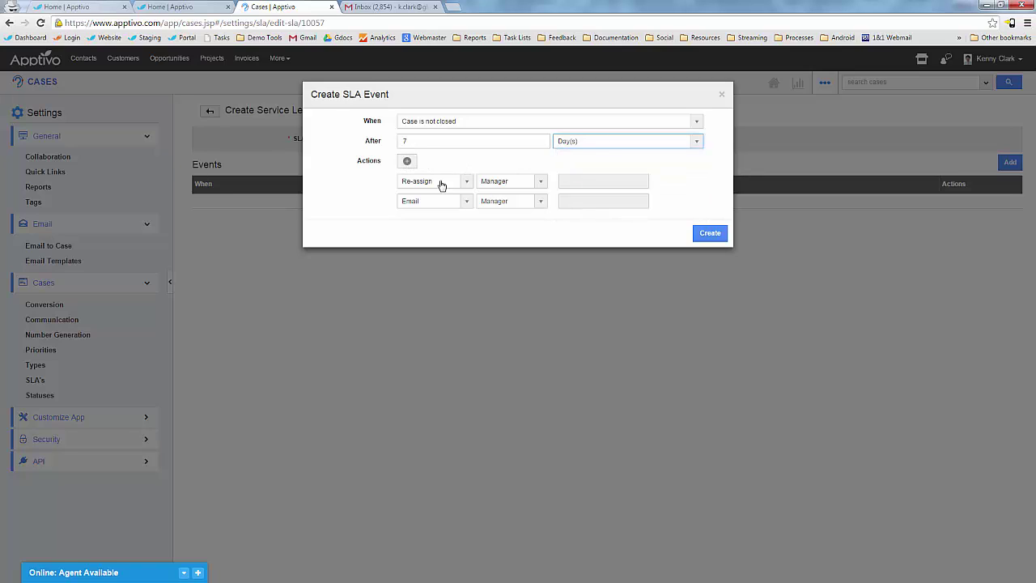
pyautogui.click(710, 234)
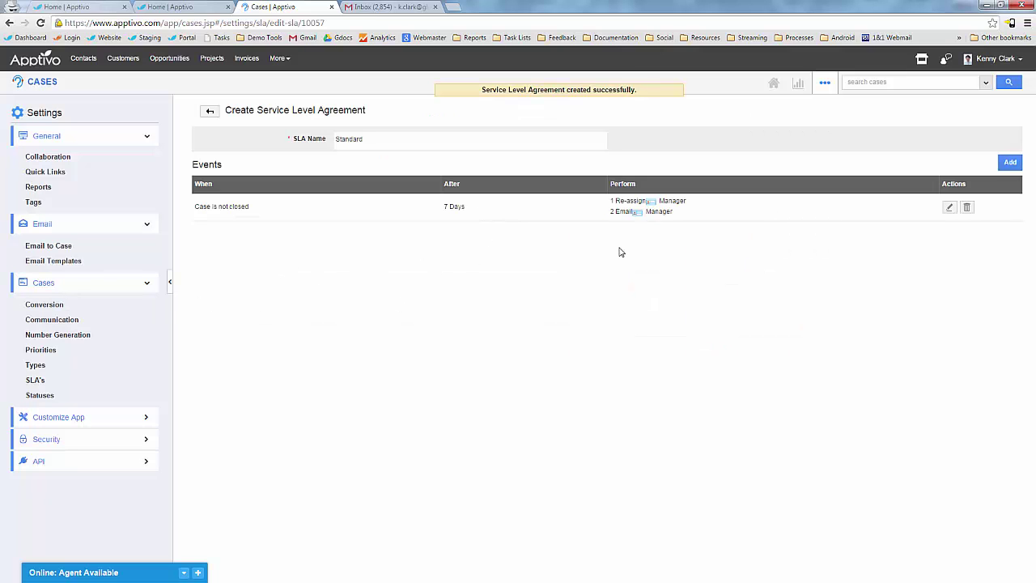
pyautogui.click(1010, 162)
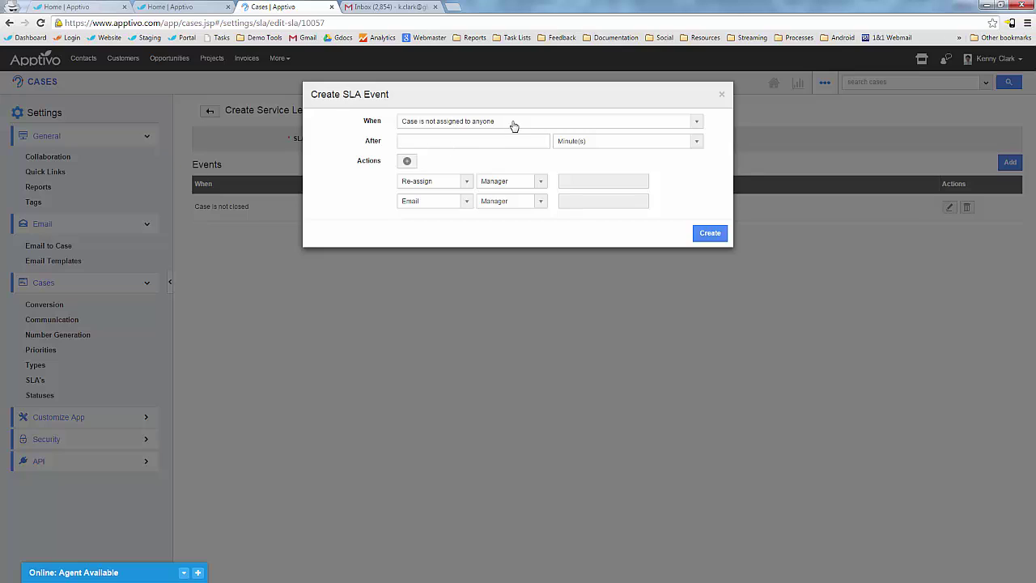
pyautogui.click(514, 123)
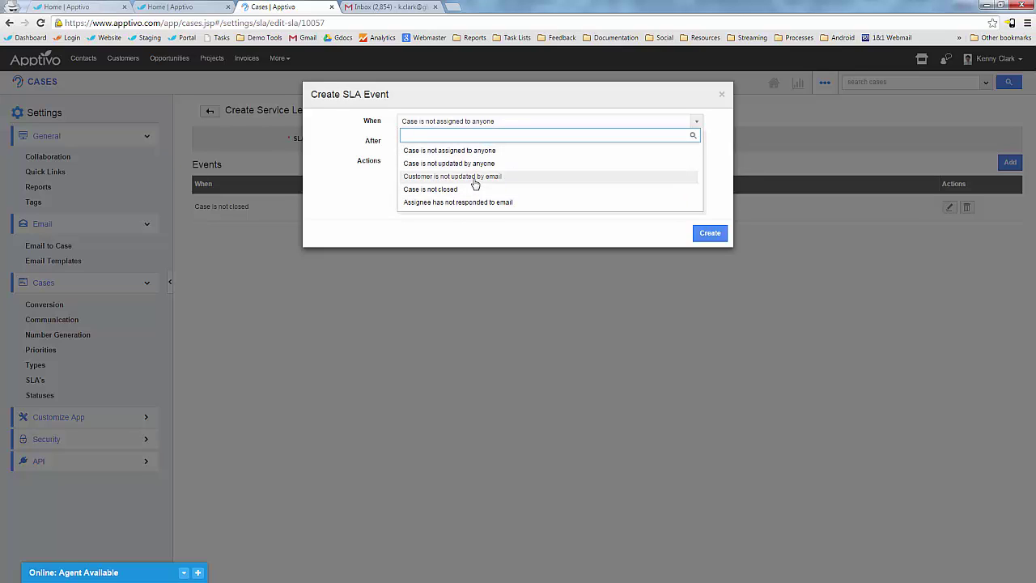
pyautogui.click(476, 176)
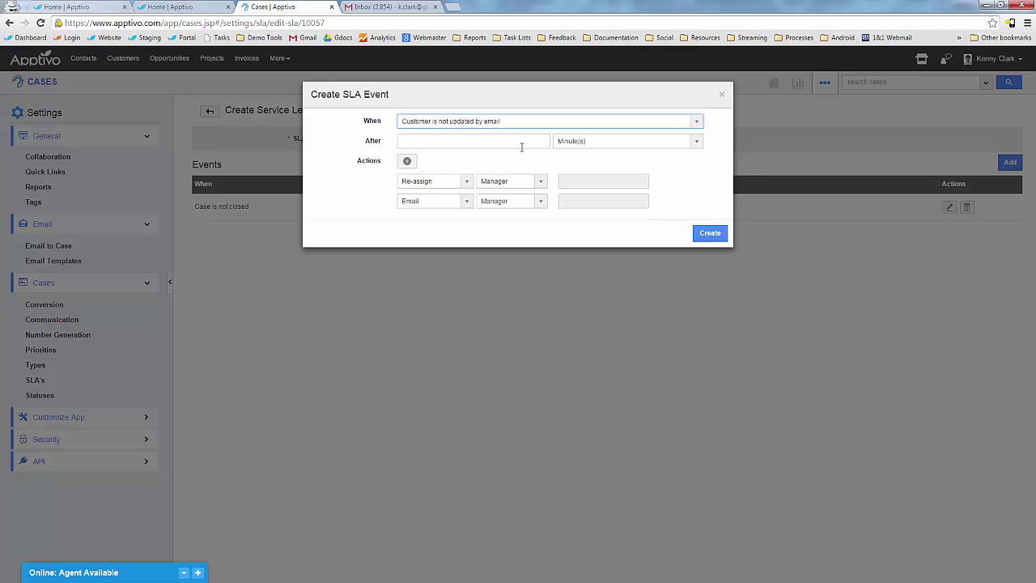
pyautogui.click(455, 140)
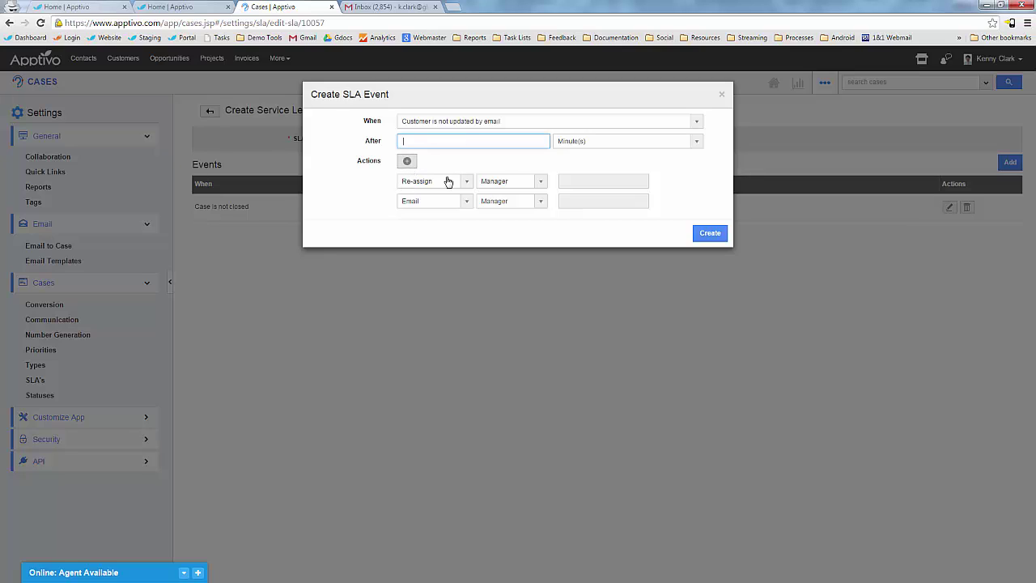
pyautogui.write('12')
pyautogui.click(588, 142)
pyautogui.click(575, 183)
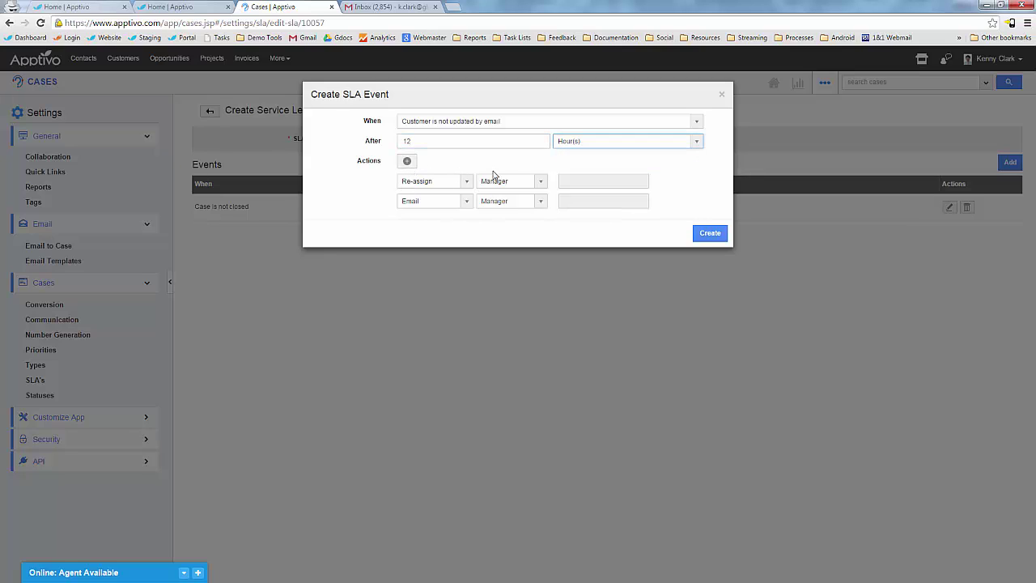
pyautogui.click(443, 202)
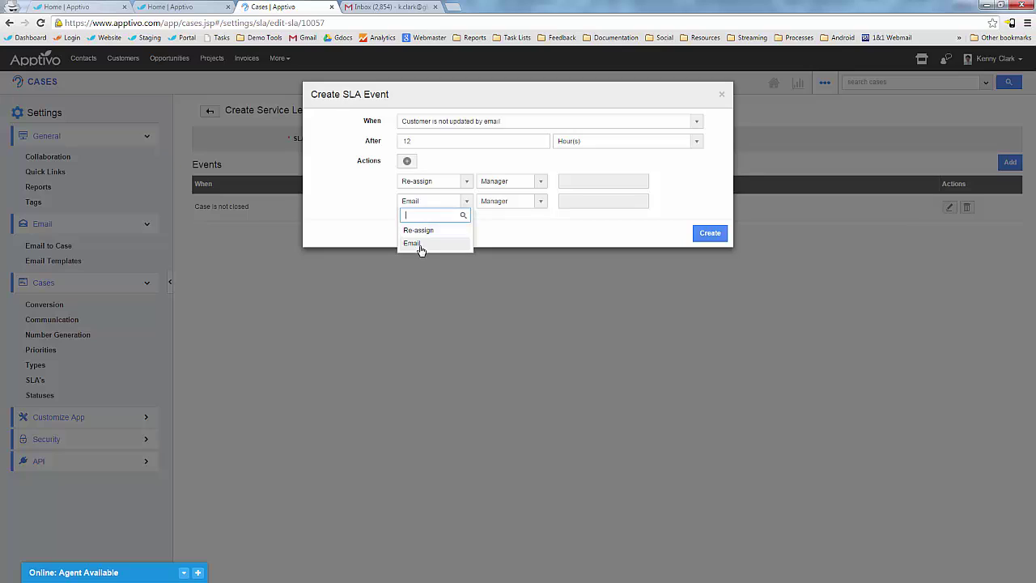
pyautogui.click(504, 204)
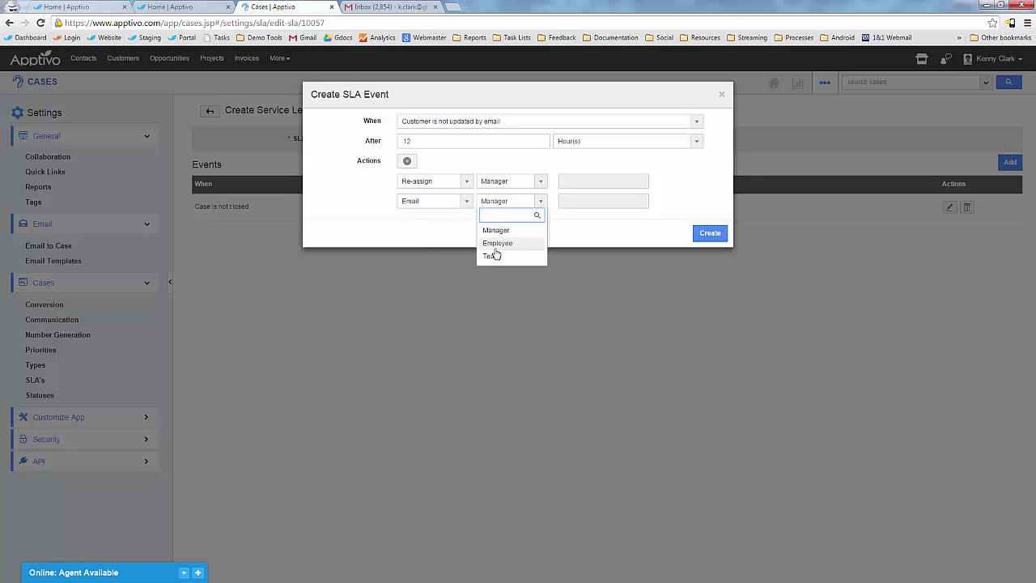
pyautogui.click(573, 237)
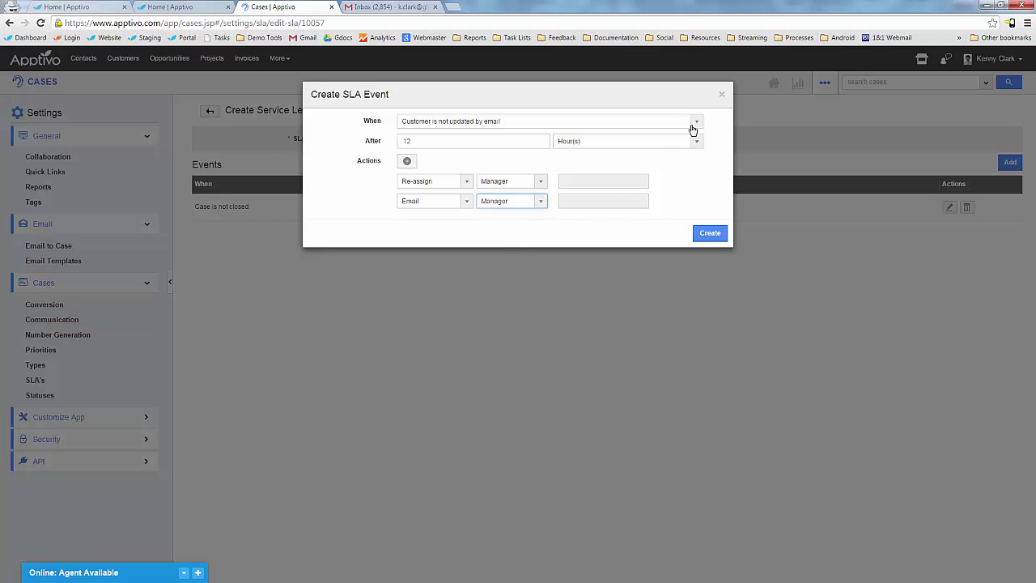
pyautogui.click(721, 95)
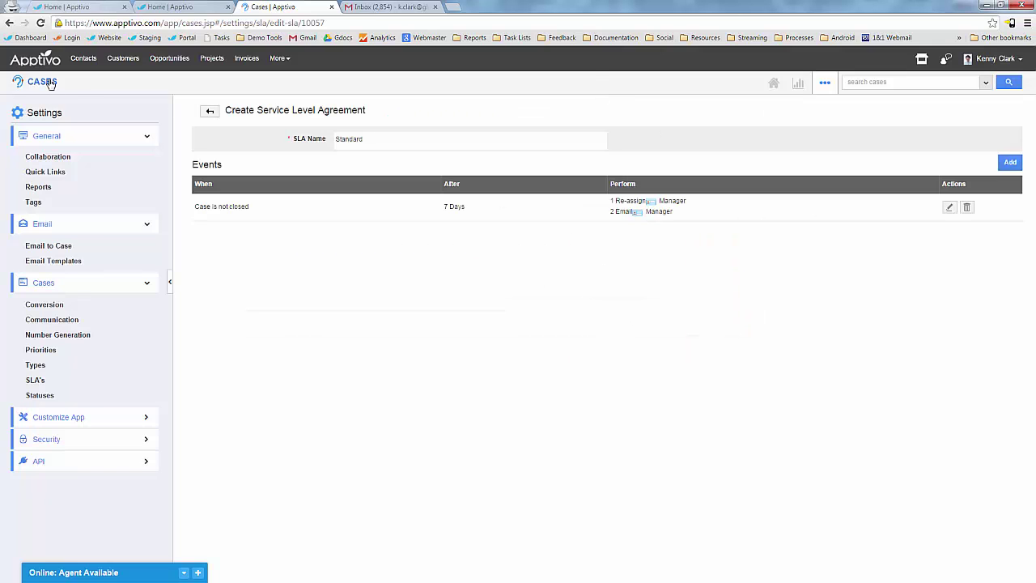
# Step: Preview the Maxilon Adwords password reset case from the case list and look at its email templates and event form
pyautogui.click(50, 84)
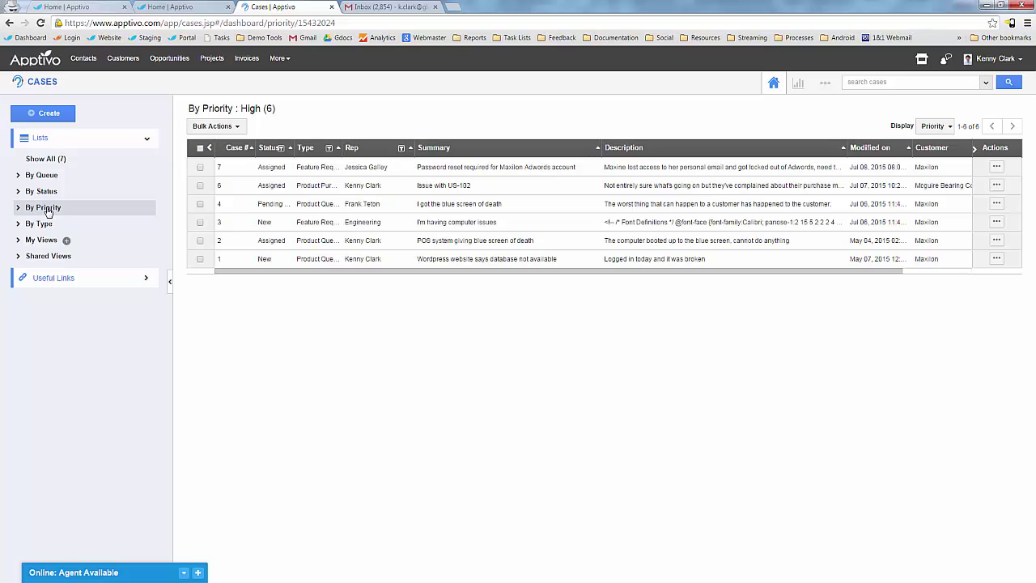
pyautogui.click(46, 209)
pyautogui.click(40, 300)
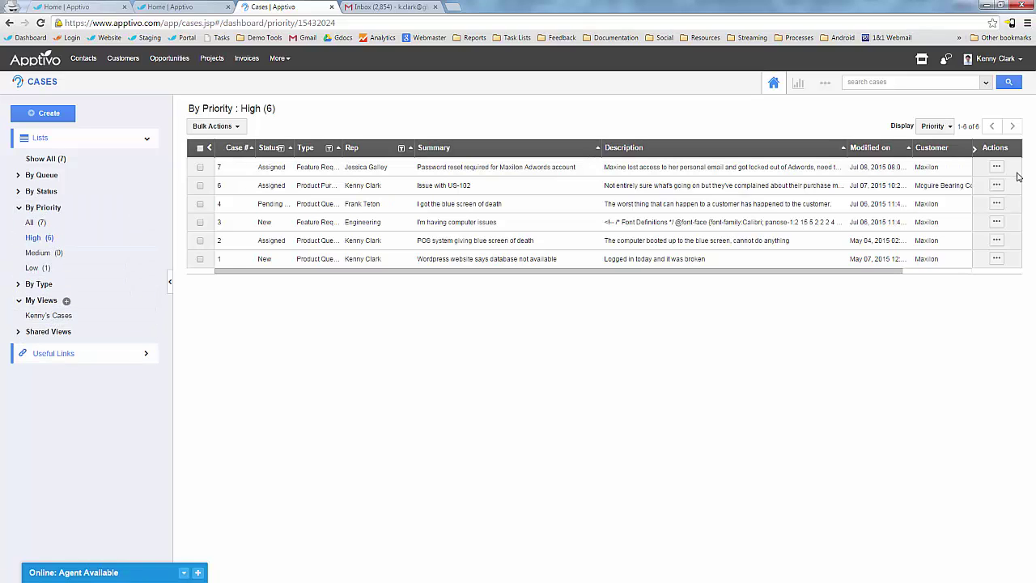
pyautogui.click(913, 169)
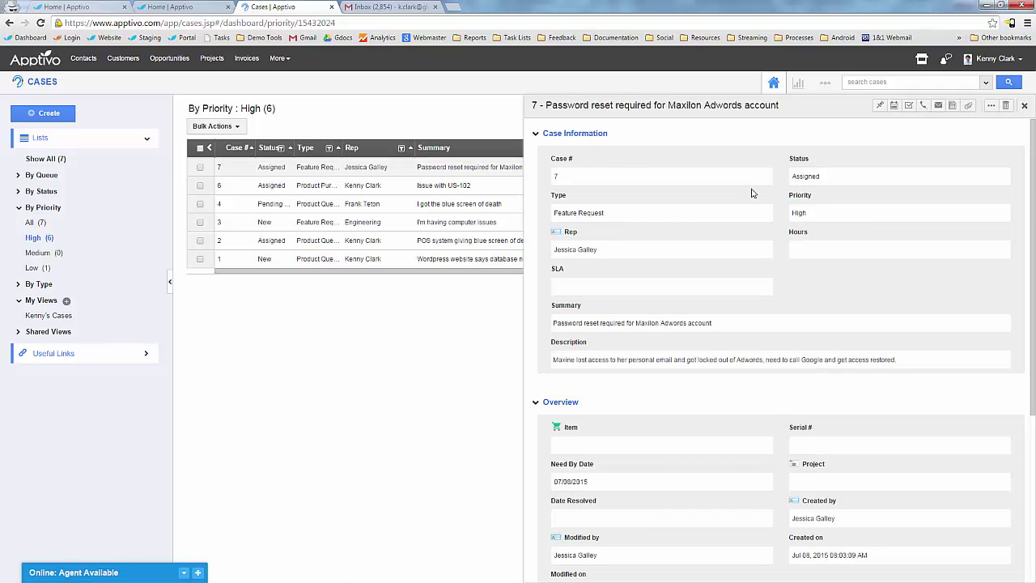
pyautogui.click(938, 105)
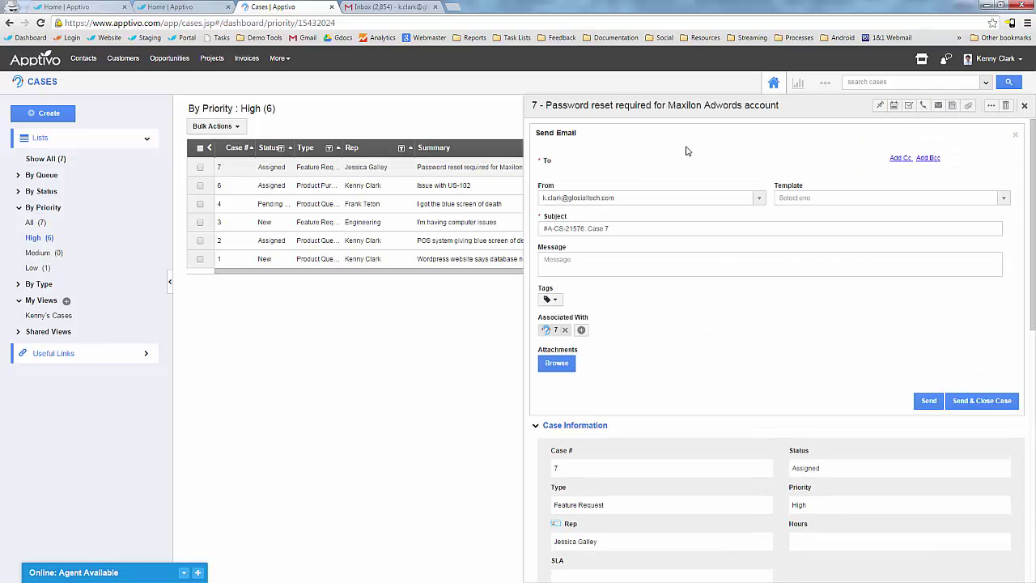
pyautogui.click(902, 206)
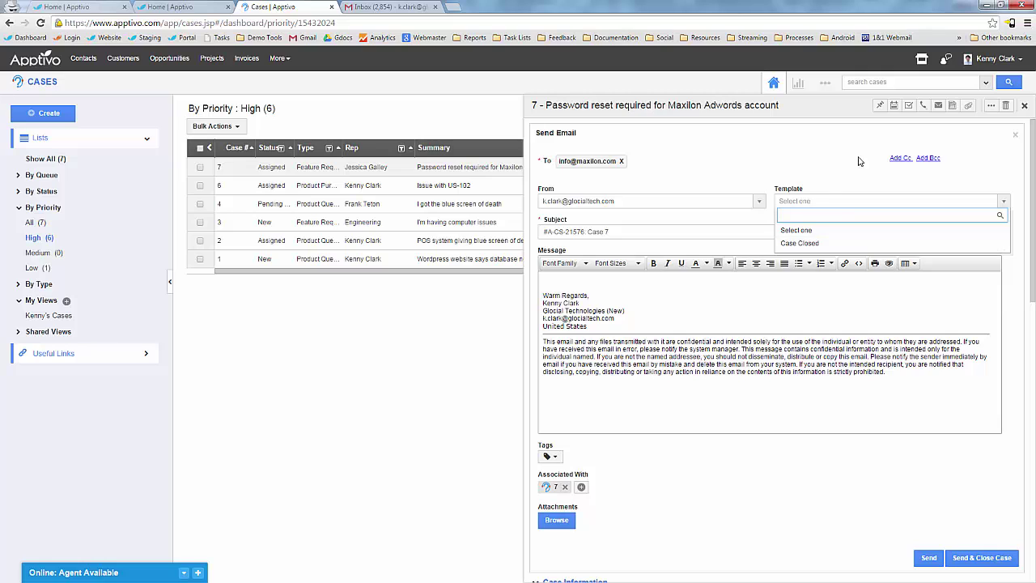
pyautogui.click(895, 106)
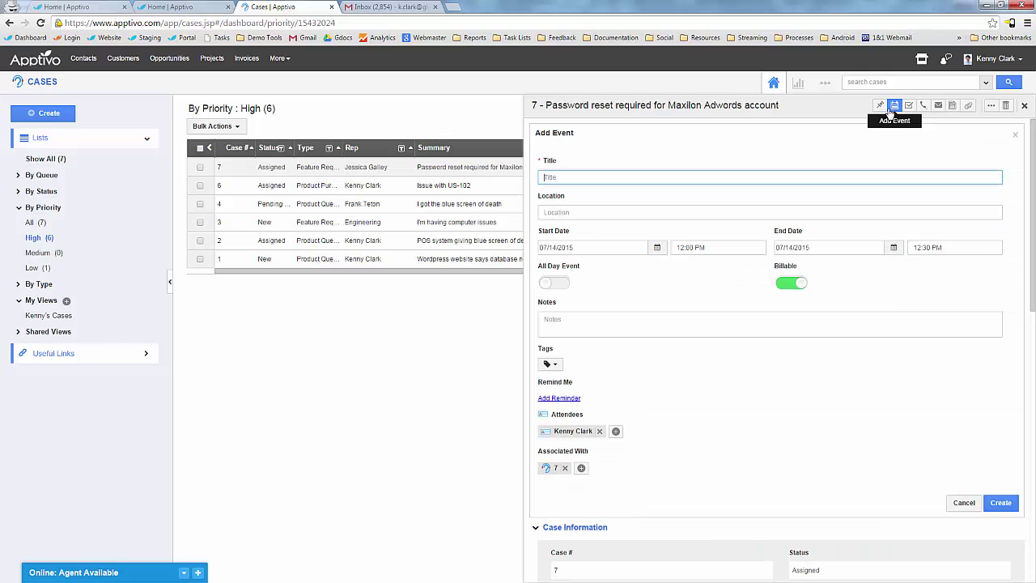
pyautogui.click(1024, 107)
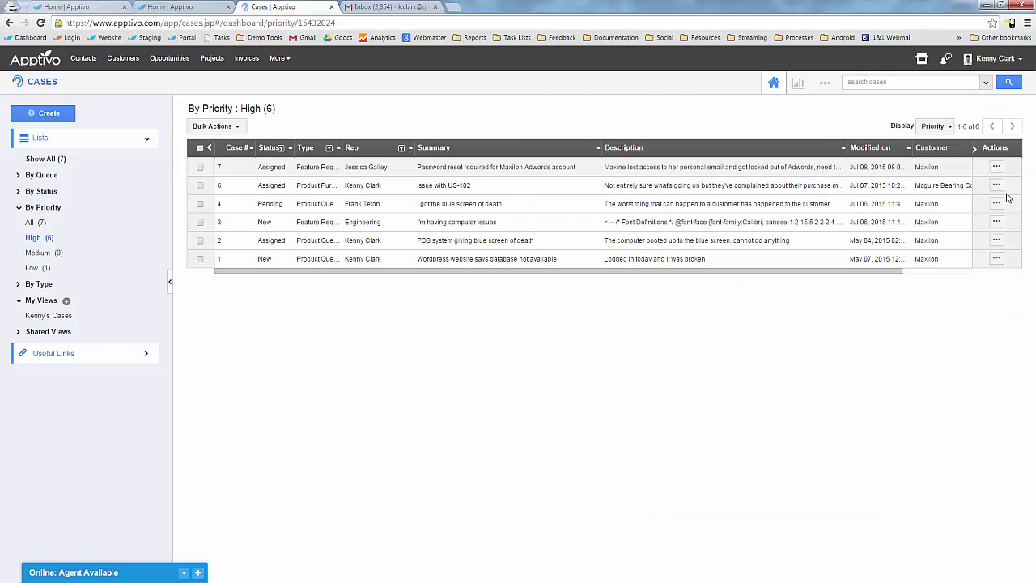
# Step: Open the full record of the Maxilon Adwords password reset case and view its documents and emails
pyautogui.click(992, 170)
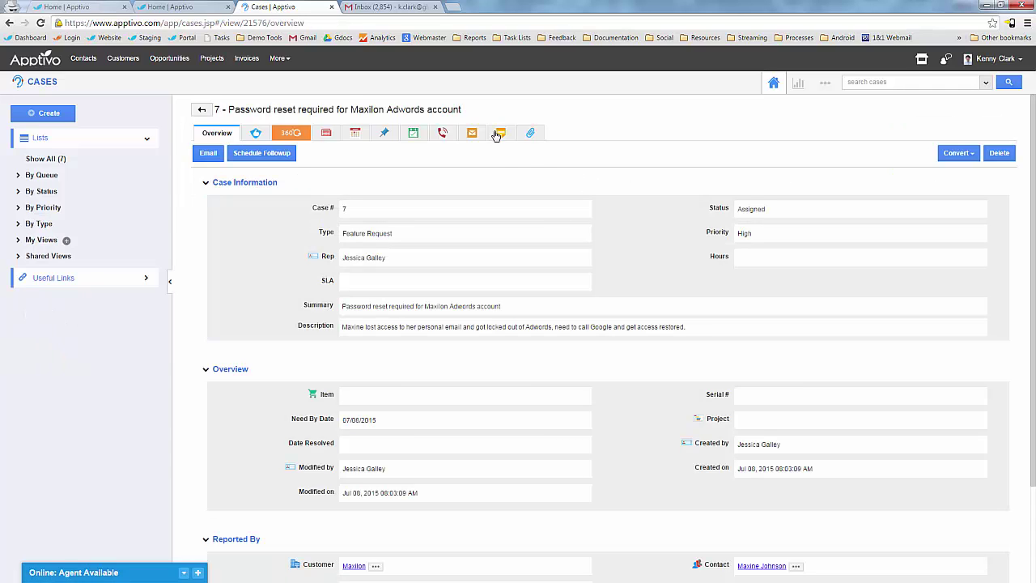
pyautogui.click(530, 135)
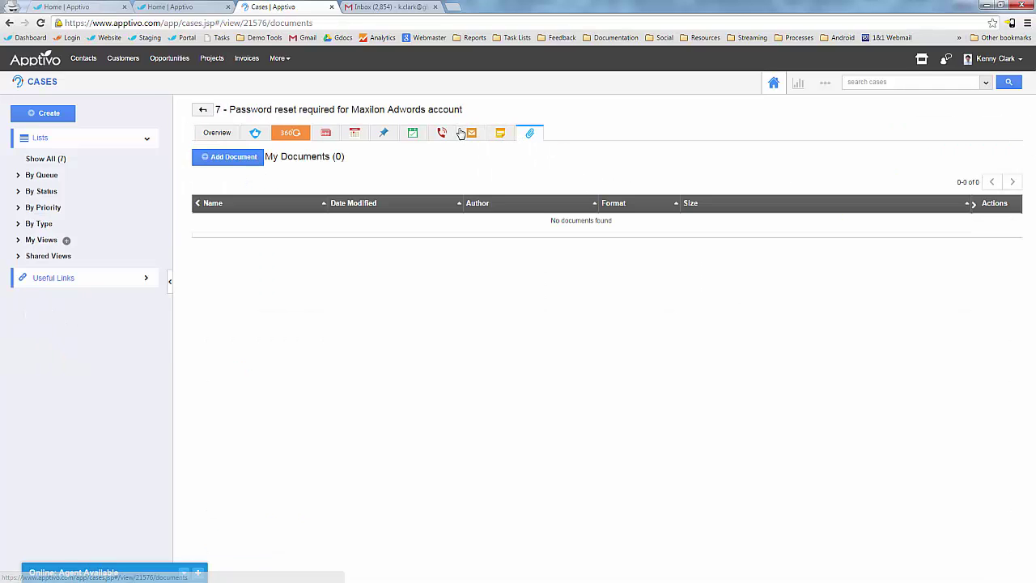
pyautogui.click(472, 133)
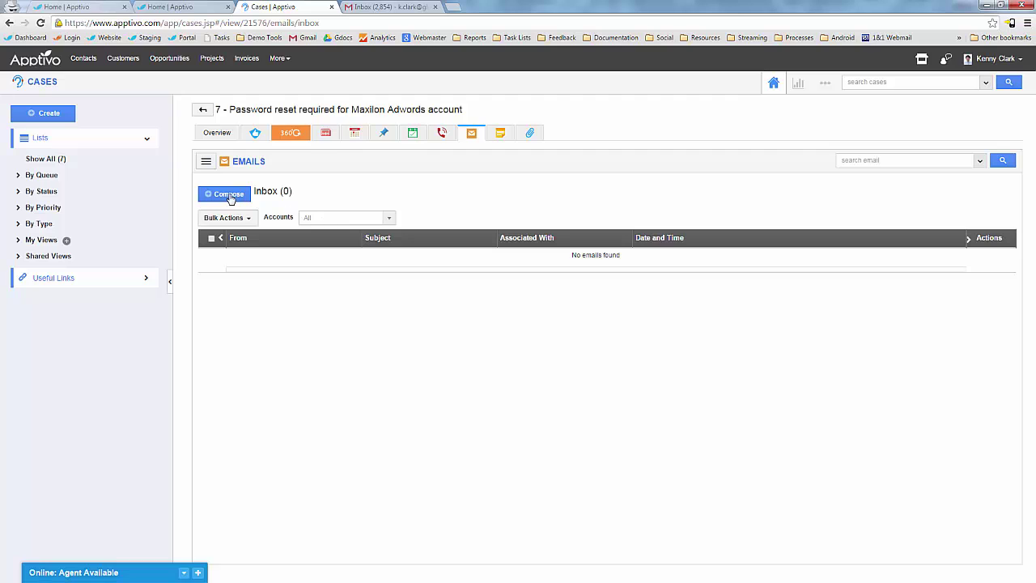
# Step: Compose an email from the case to examine the reference code in its subject, and close it without sending
pyautogui.click(229, 195)
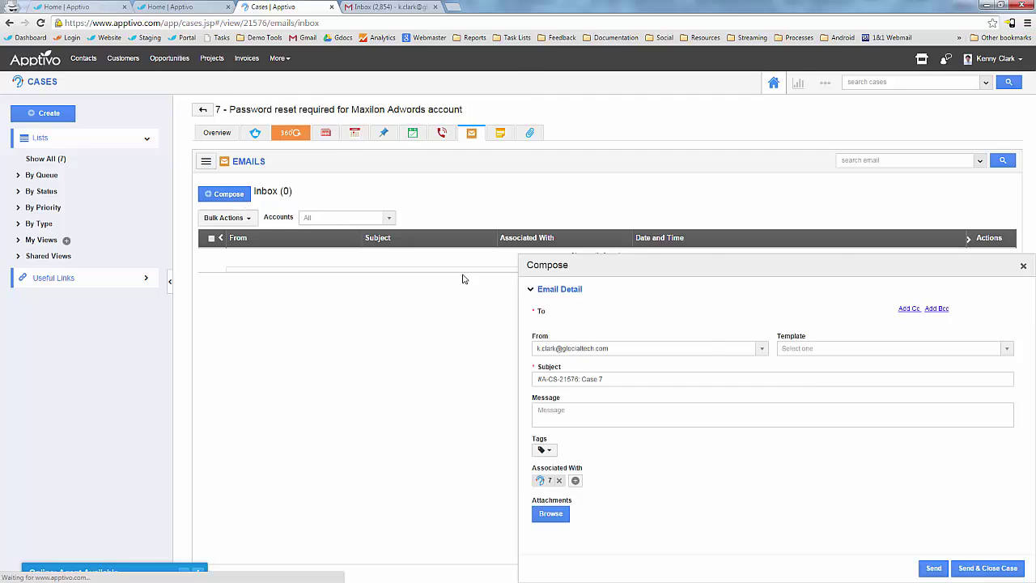
pyautogui.moveTo(582, 226); pyautogui.dragTo(537, 226)
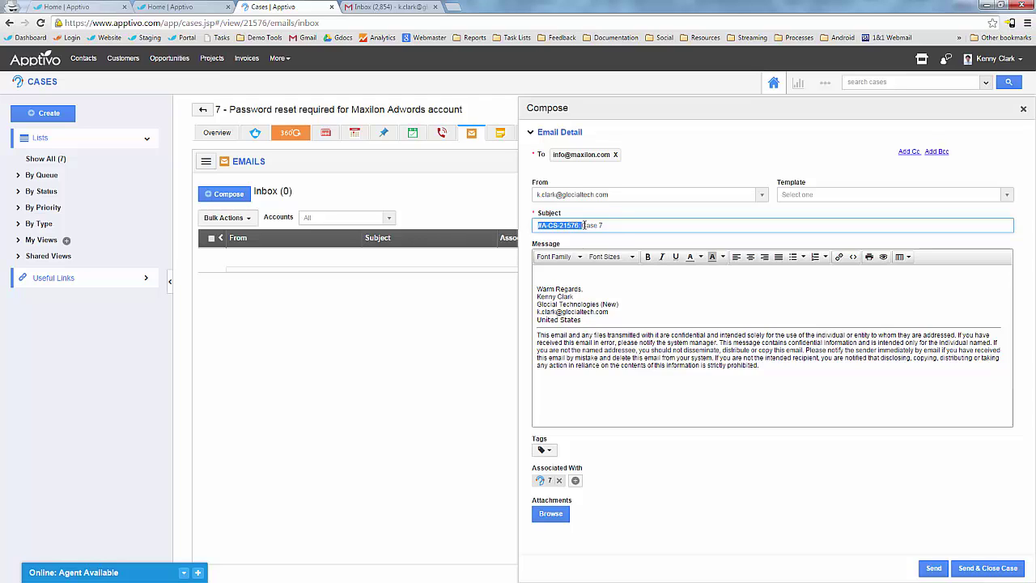
pyautogui.click(569, 225)
pyautogui.doubleClick(570, 225)
pyautogui.click(1022, 108)
# Step: Return to the home agenda and open the online support chat form
pyautogui.click(35, 59)
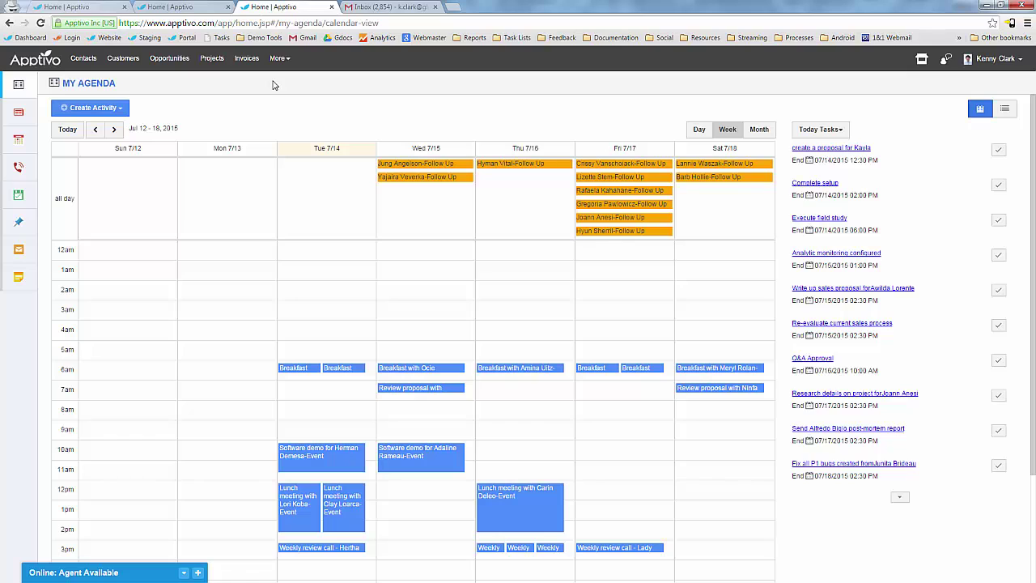
pyautogui.click(86, 573)
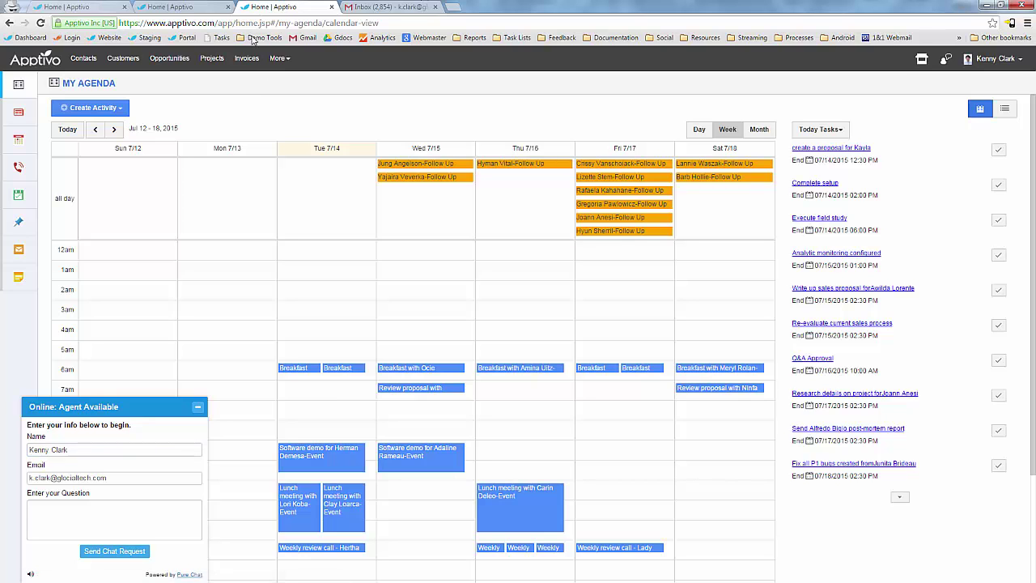
# Step: Open the Leads App documentation from the user manual on the Apptivo website
pyautogui.click(109, 38)
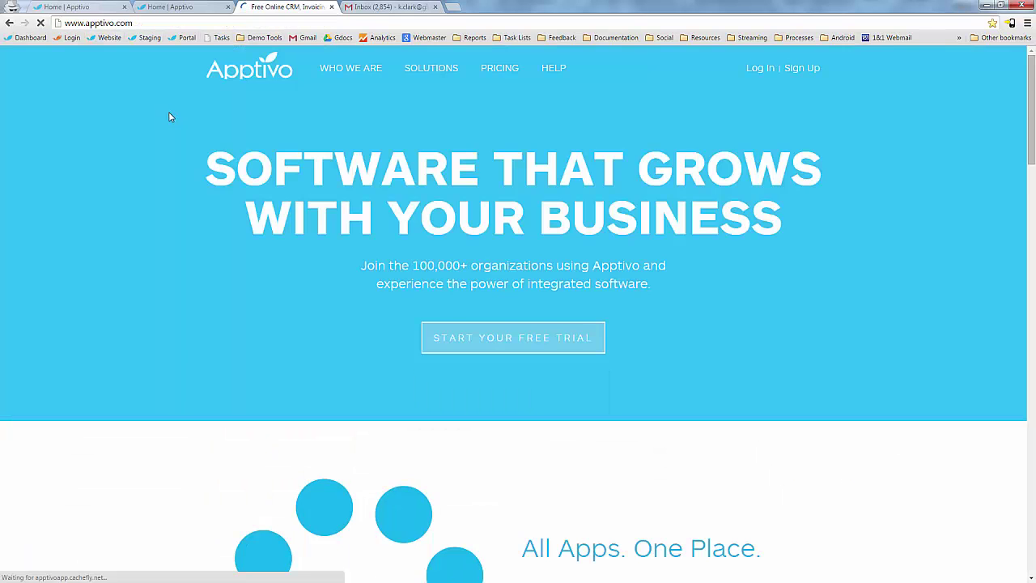
pyautogui.moveTo(559, 73)
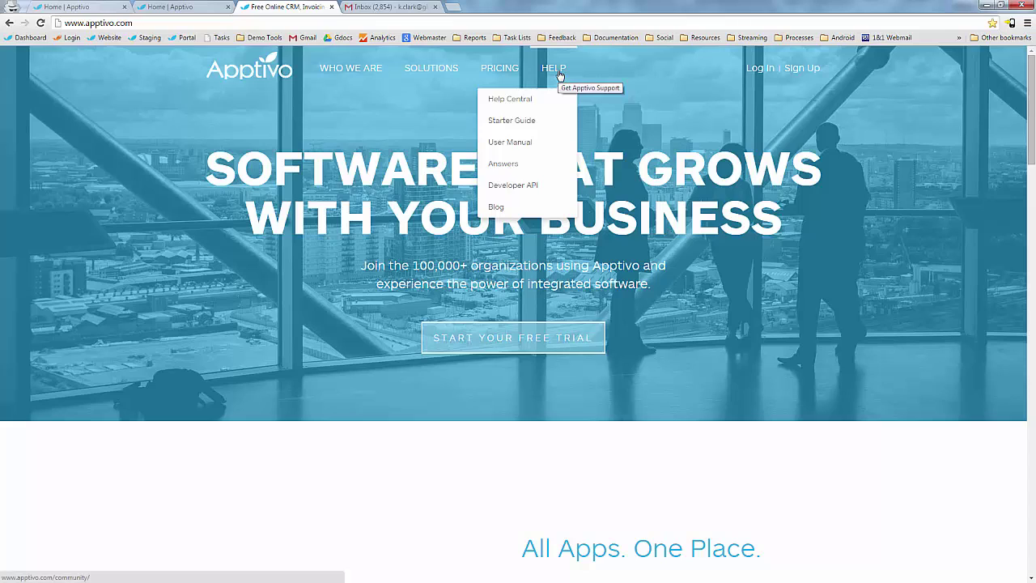
pyautogui.click(521, 144)
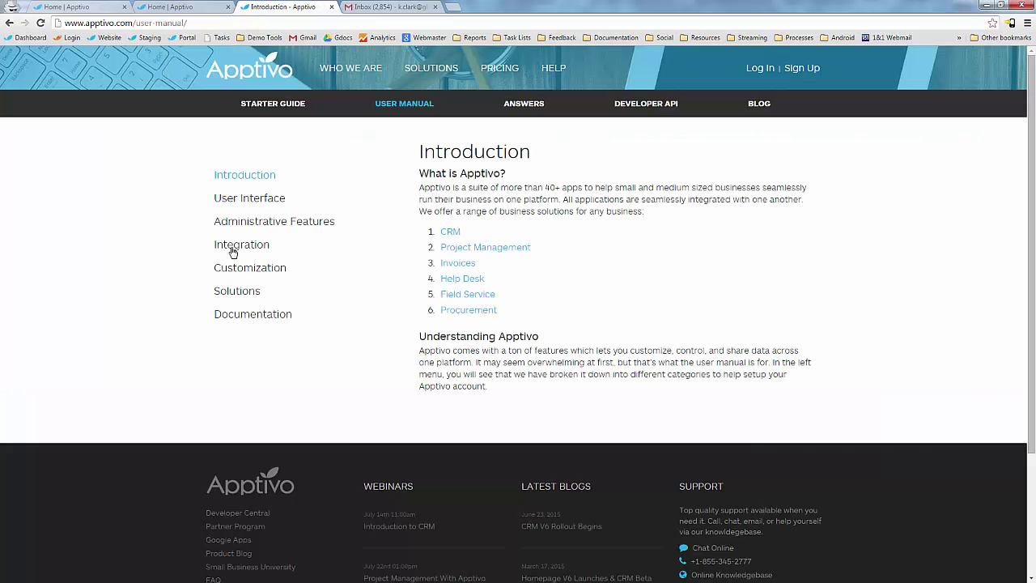
pyautogui.click(276, 223)
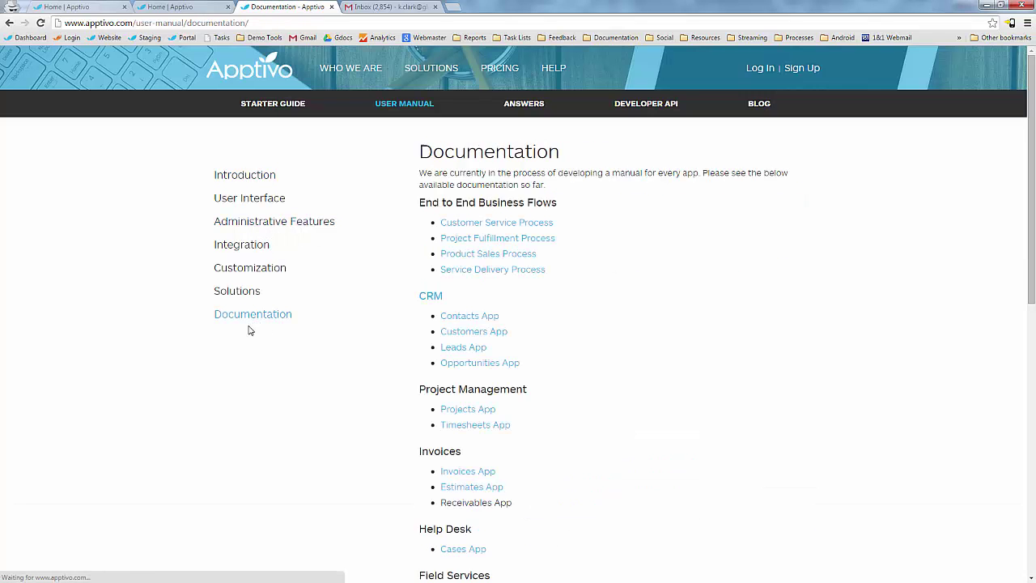
pyautogui.click(464, 348)
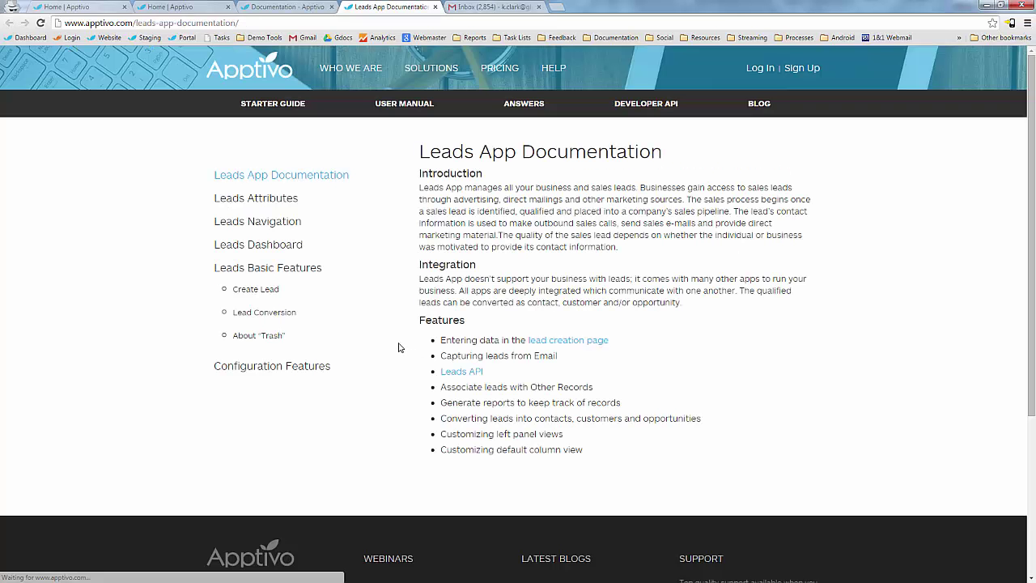